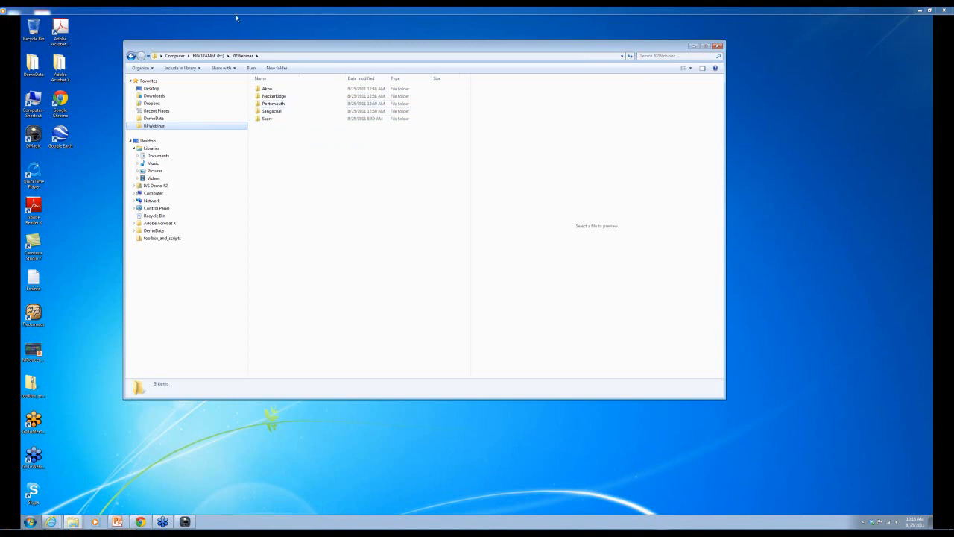
- Move the RPWebinar folder window to the right and make it narrower
{"action": "left_click_drag", "start_coordinate": [201, 46], "coordinate": [260, 40]}
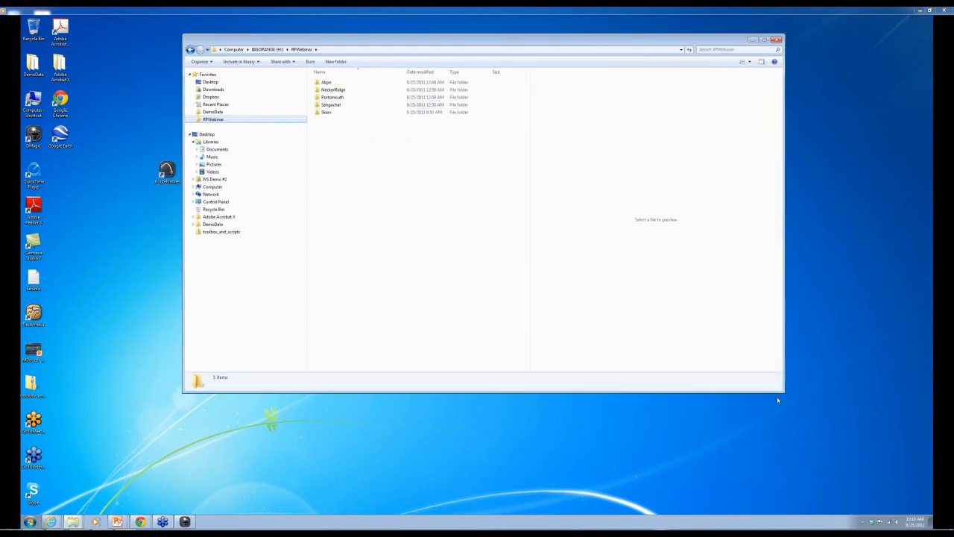
{"action": "left_click_drag", "start_coordinate": [783, 392], "coordinate": [538, 387]}
{"action": "left_click_drag", "start_coordinate": [416, 46], "coordinate": [629, 41]}
- Launch Fledermaus from the desktop, then reposition and enlarge its window
{"action": "double_click", "coordinate": [33, 313]}
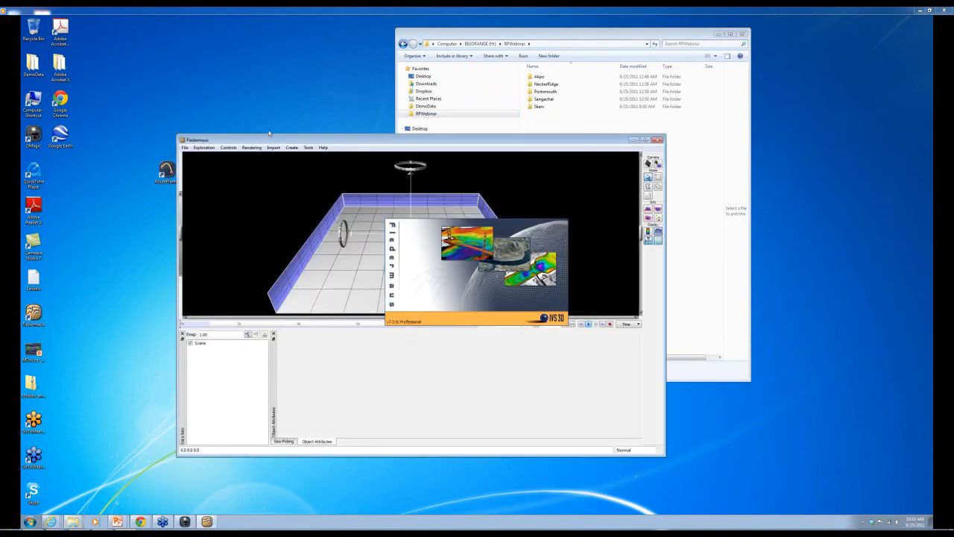
{"action": "left_click_drag", "start_coordinate": [271, 142], "coordinate": [222, 108]}
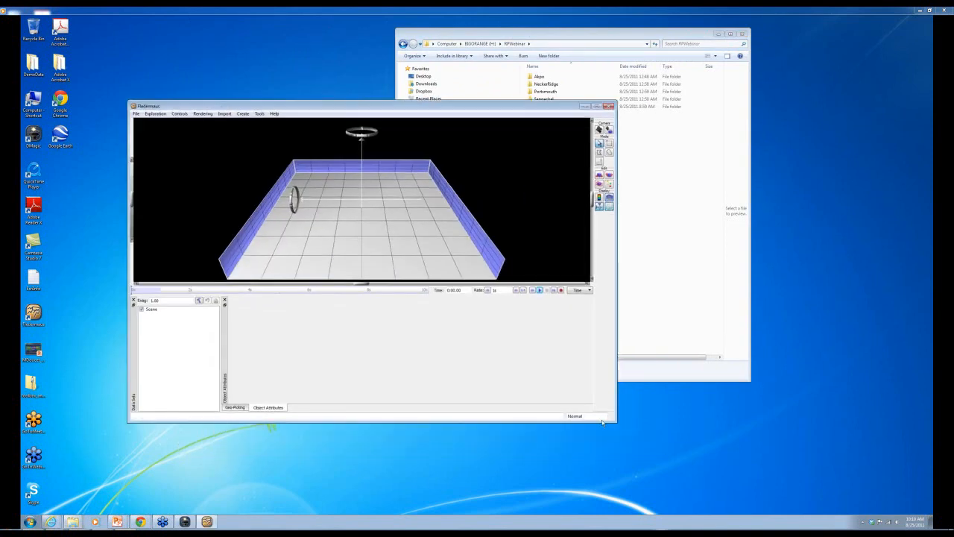
{"action": "left_click_drag", "start_coordinate": [616, 421], "coordinate": [675, 462]}
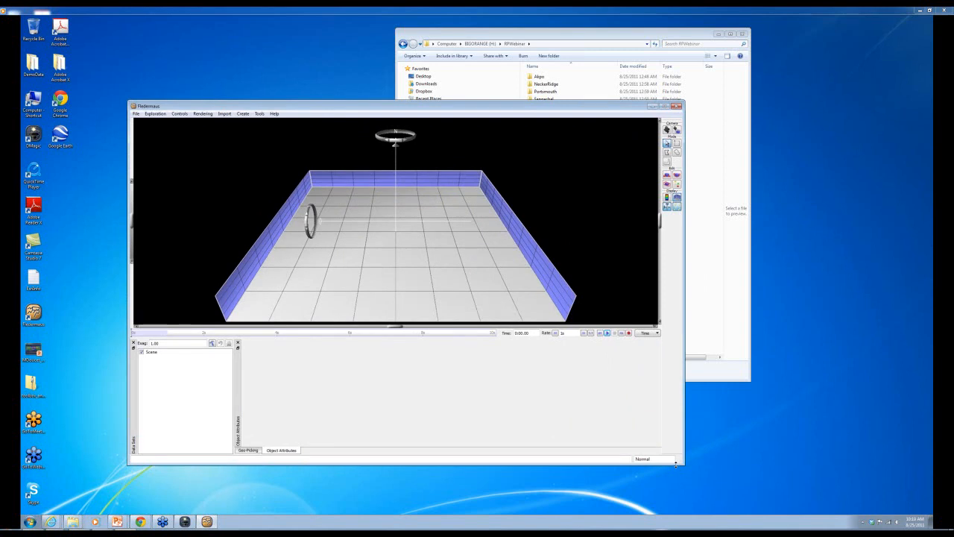
- In the Sangachal folder, inspect Sang_North and Sang_South, then open the ABOUT_Sangachal note
{"action": "left_click", "coordinate": [602, 34]}
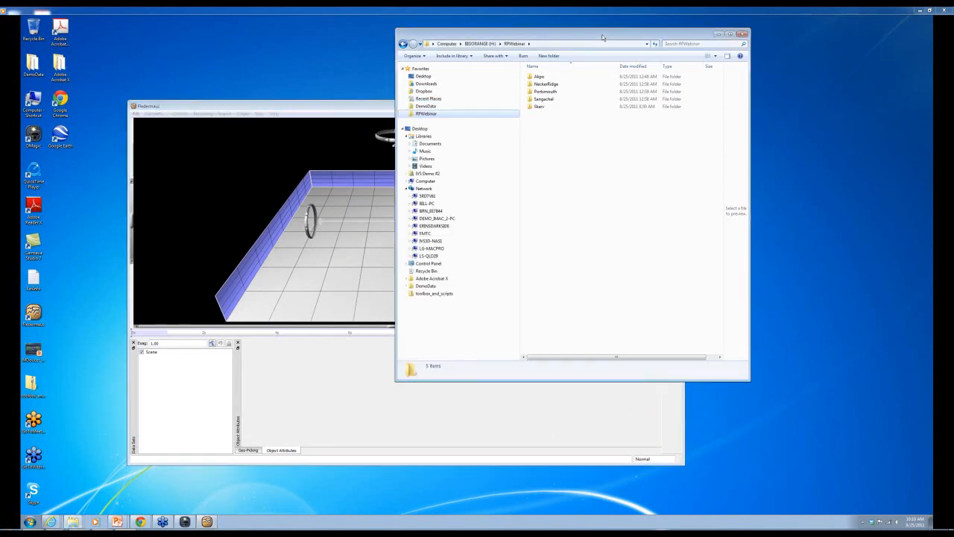
{"action": "double_click", "coordinate": [544, 99]}
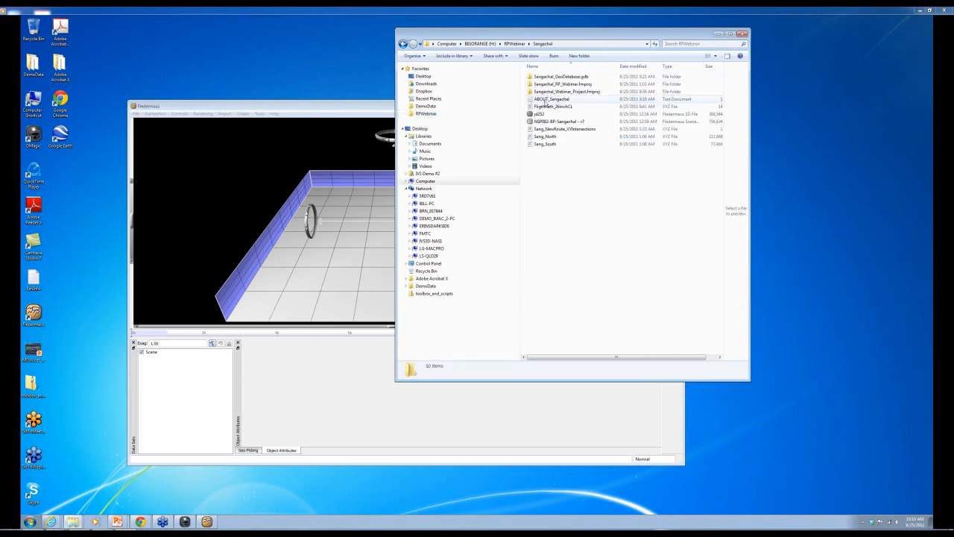
{"action": "left_click", "coordinate": [547, 137]}
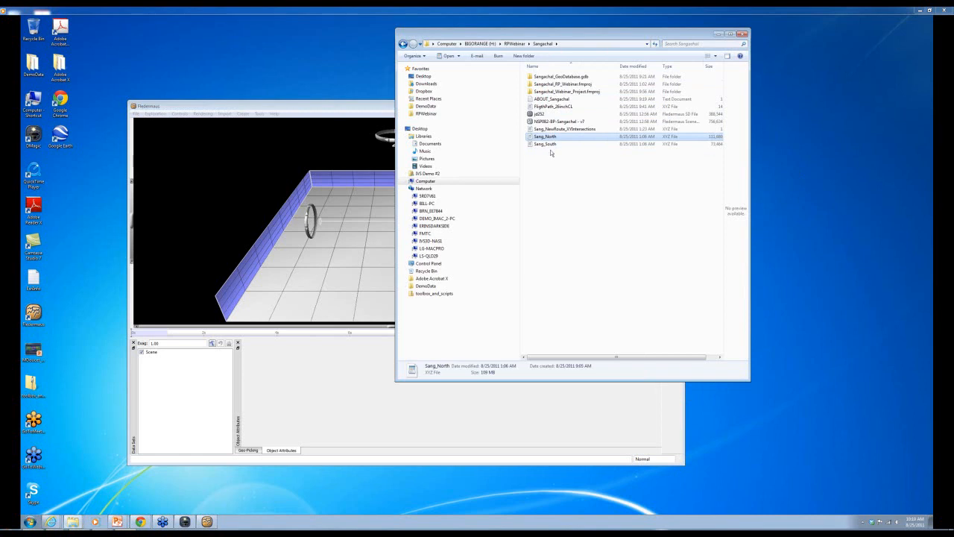
{"action": "left_click", "coordinate": [550, 145]}
{"action": "right_click", "coordinate": [550, 146]}
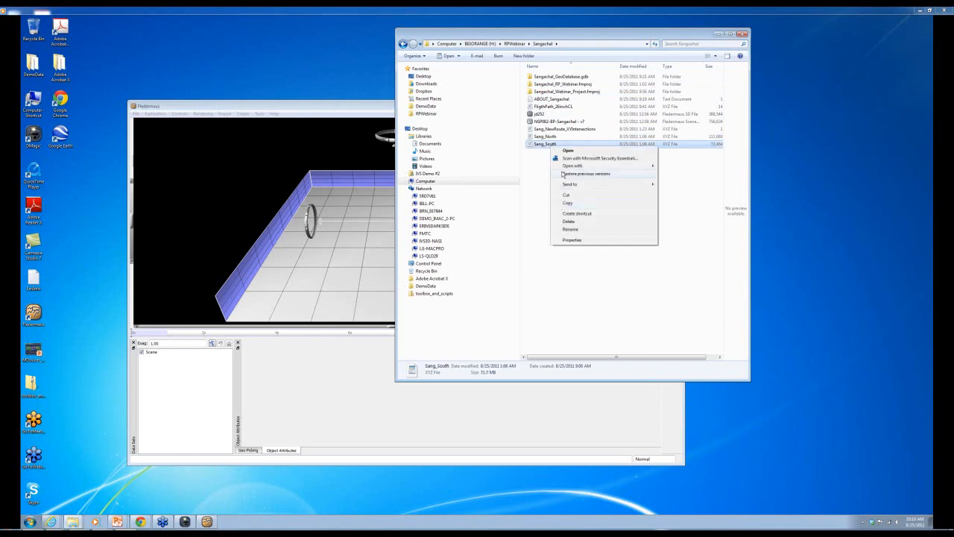
{"action": "mouse_move", "coordinate": [567, 166]}
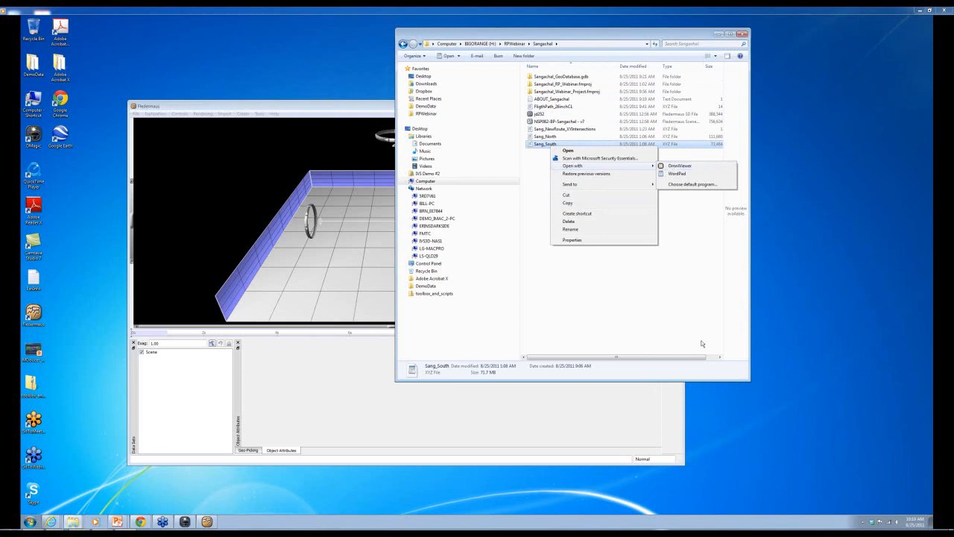
{"action": "left_click", "coordinate": [769, 452]}
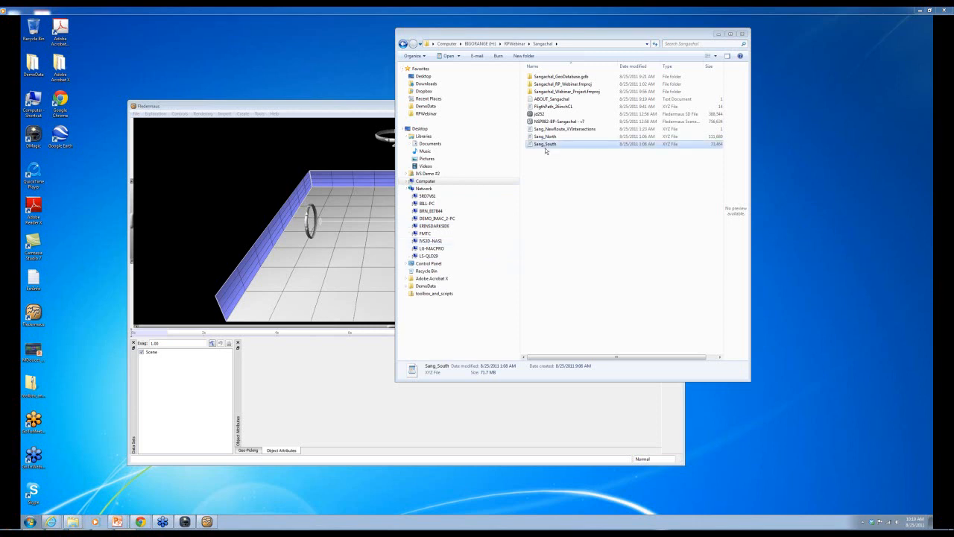
{"action": "double_click", "coordinate": [550, 100]}
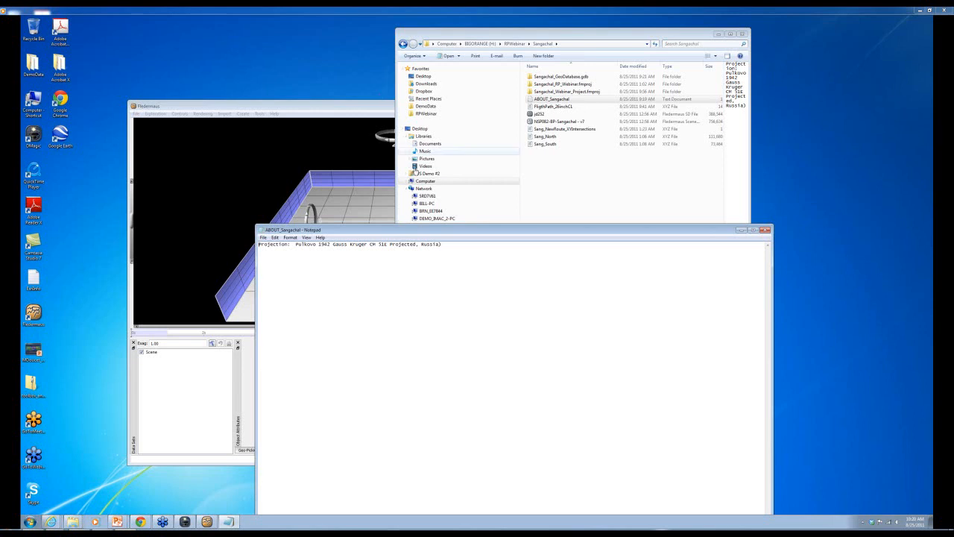
- Move the ABOUT_Sangachal Notepad note aside and bring Fledermaus back to the front
{"action": "left_click_drag", "start_coordinate": [421, 231], "coordinate": [571, 174]}
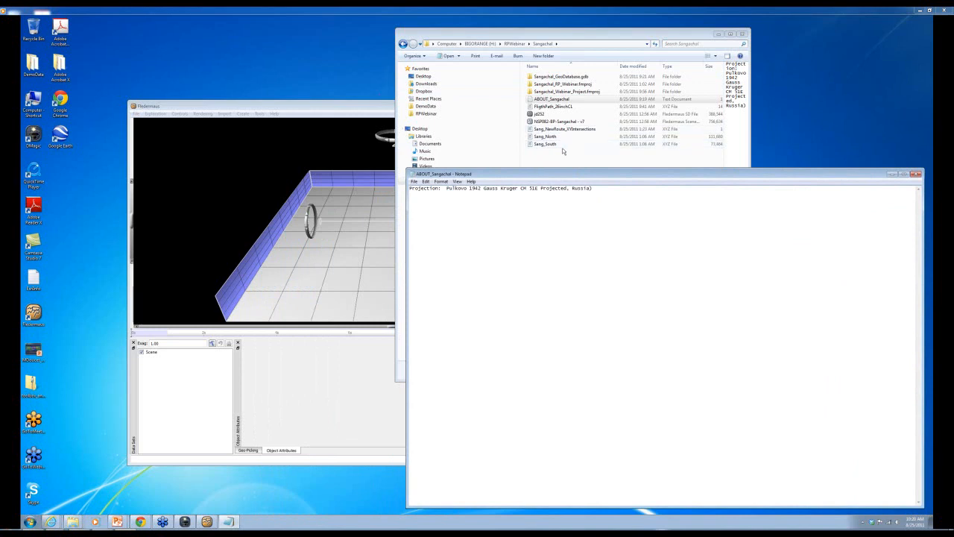
{"action": "left_click", "coordinate": [382, 109]}
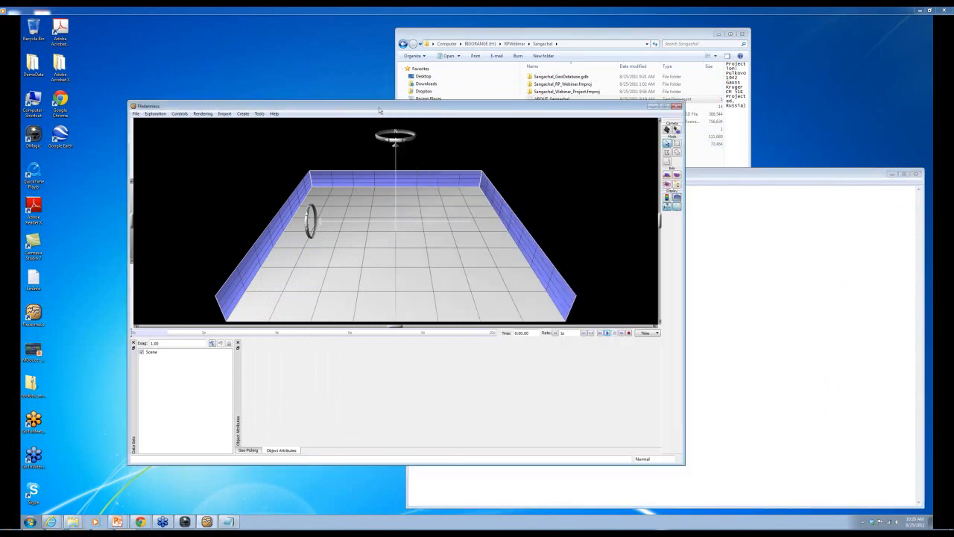
- Start Import Gridded Data and choose Sang_South from the Sangachal folder
{"action": "left_click", "coordinate": [226, 114]}
{"action": "left_click", "coordinate": [230, 121]}
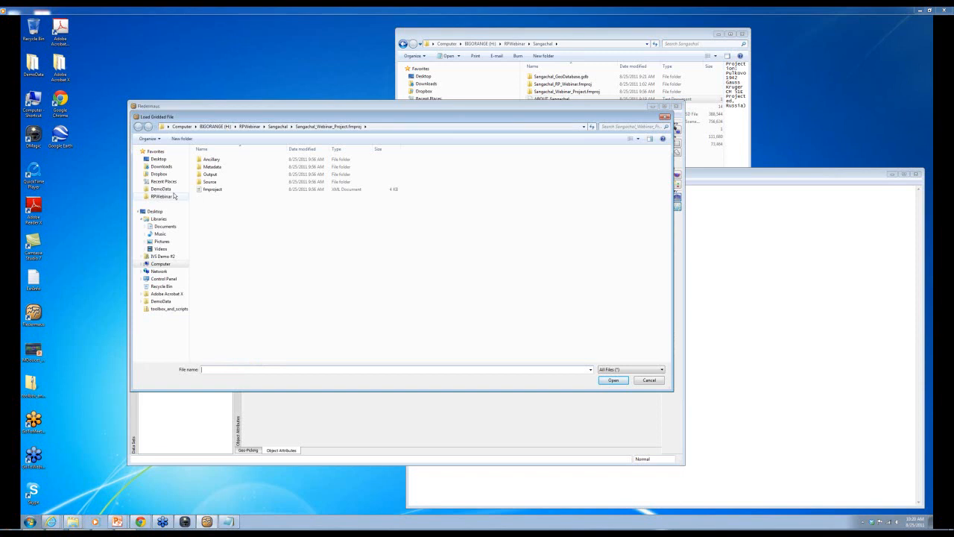
{"action": "left_click", "coordinate": [162, 196]}
{"action": "double_click", "coordinate": [213, 182]}
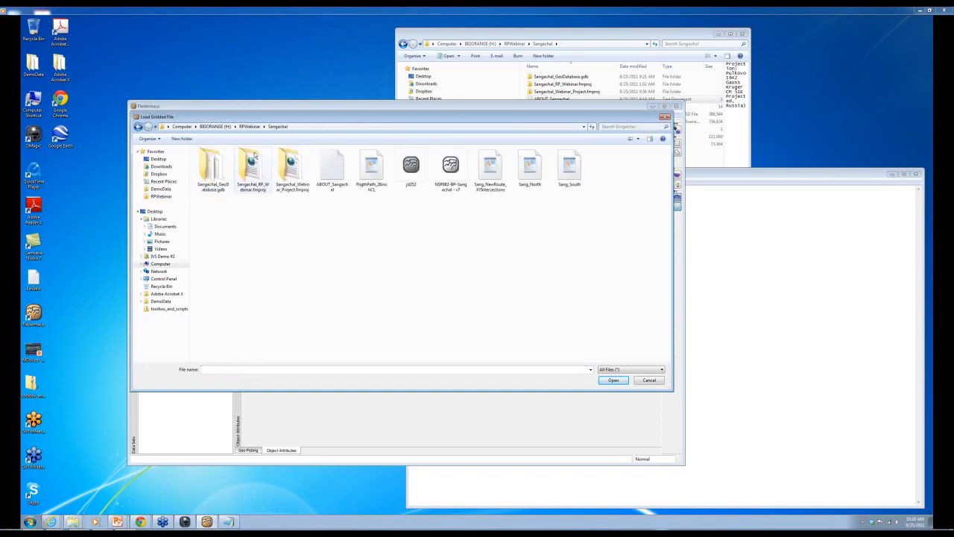
{"action": "double_click", "coordinate": [568, 167]}
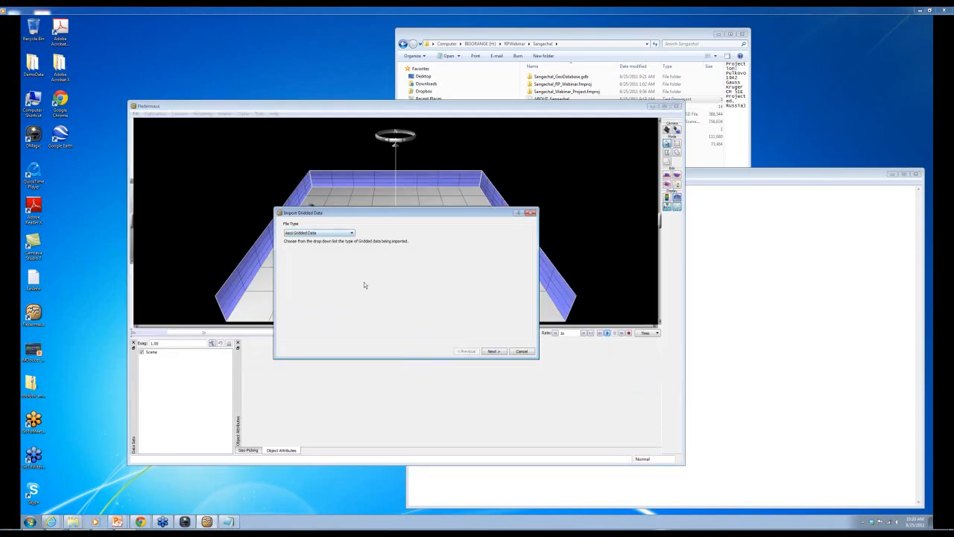
- Keep Ascii Gridded Data, XYZ Variable format and numeric fields 1–3 for X, Y, Z
{"action": "left_click", "coordinate": [352, 233]}
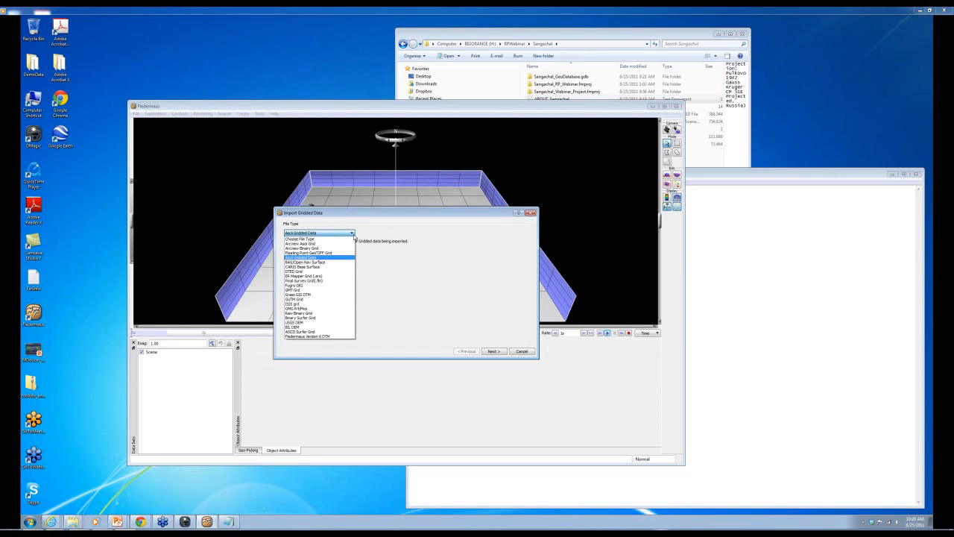
{"action": "left_click", "coordinate": [389, 256]}
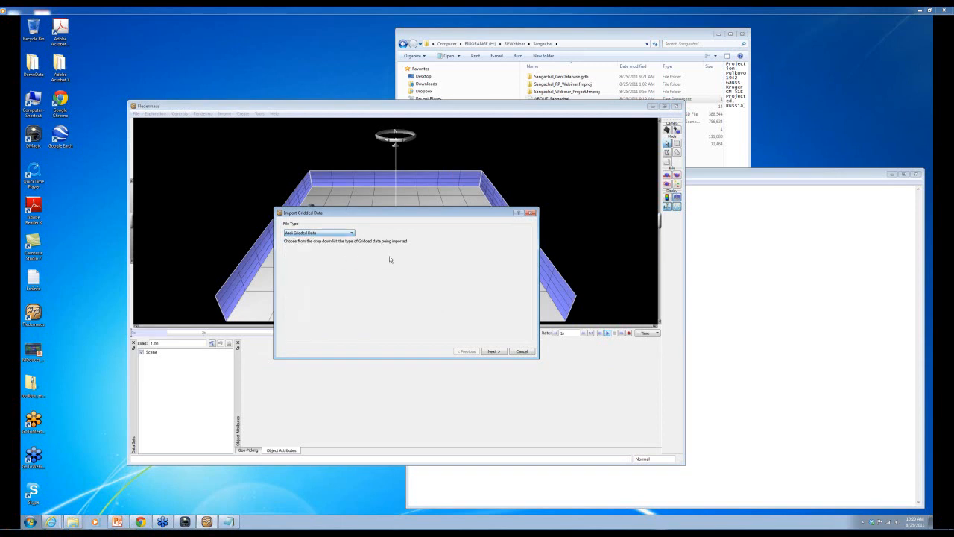
{"action": "left_click", "coordinate": [491, 351]}
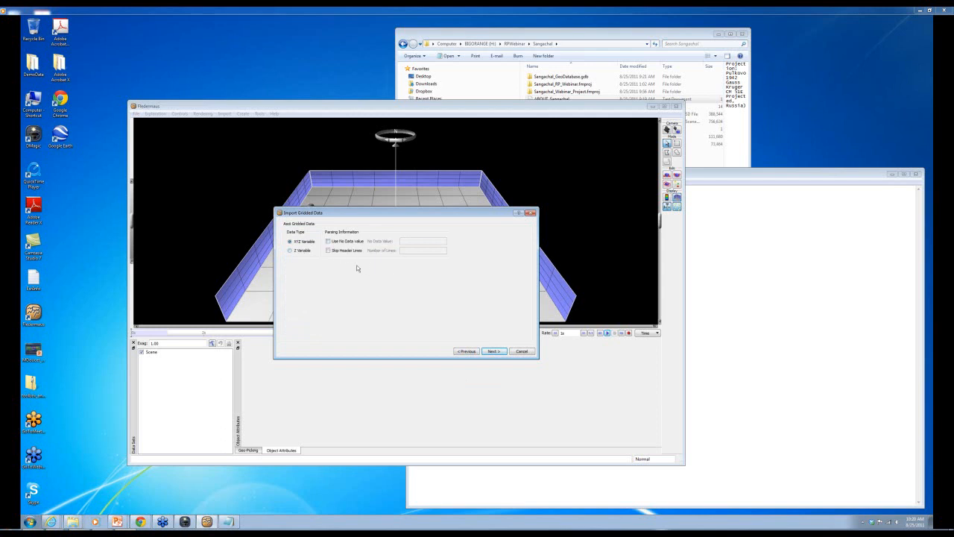
{"action": "left_click", "coordinate": [498, 352]}
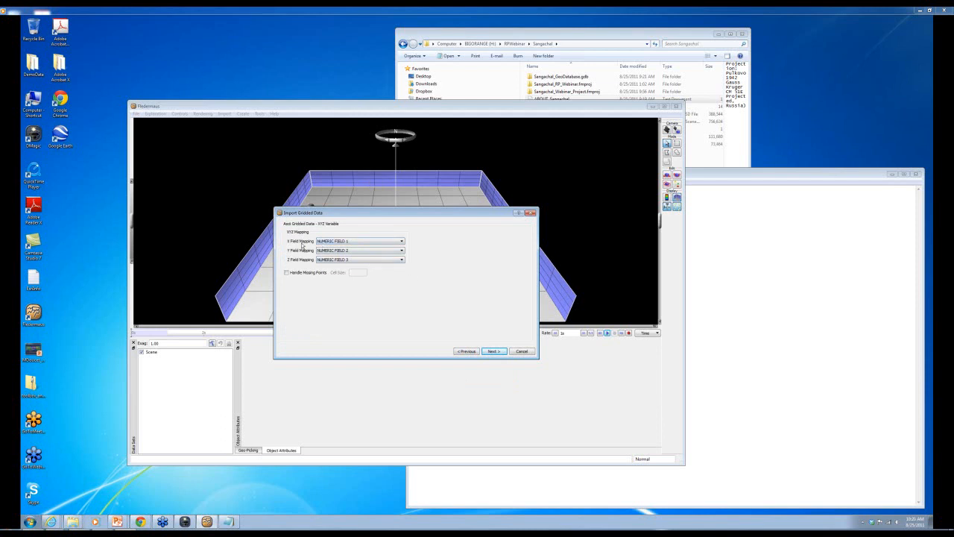
{"action": "left_click", "coordinate": [492, 351]}
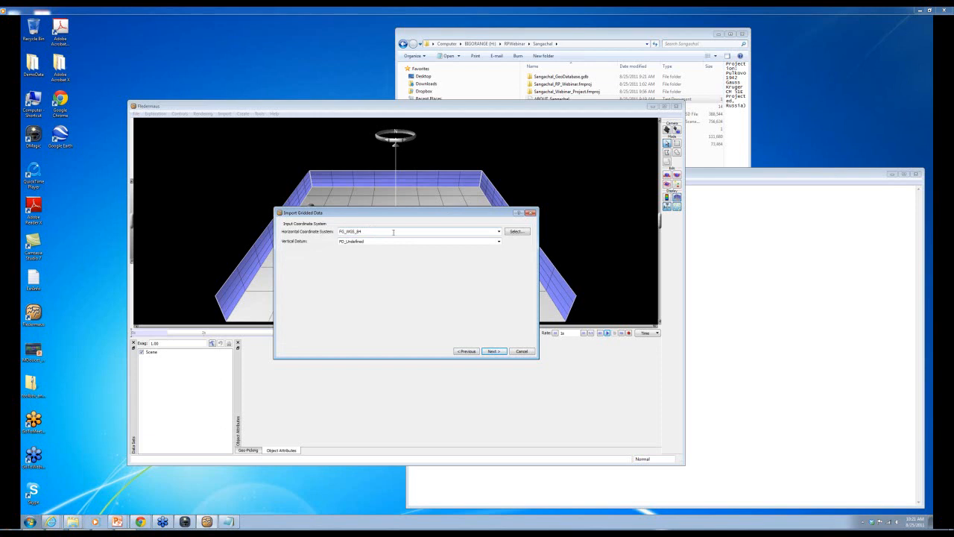
- Open the full coordinate system catalogue and place it beside the Sangachal projection note
{"action": "left_click", "coordinate": [498, 231]}
{"action": "mouse_move", "coordinate": [499, 248]}
{"action": "left_mouse_down"}
{"action": "mouse_move", "coordinate": [501, 281]}
{"action": "mouse_move", "coordinate": [501, 237]}
{"action": "left_mouse_up"}
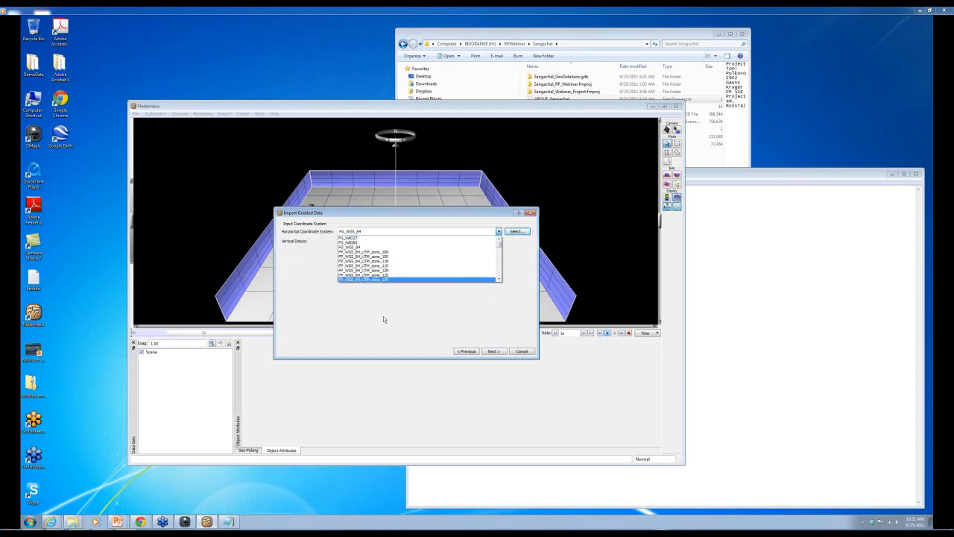
{"action": "left_click", "coordinate": [519, 232]}
{"action": "left_click_drag", "start_coordinate": [287, 46], "coordinate": [467, 126]}
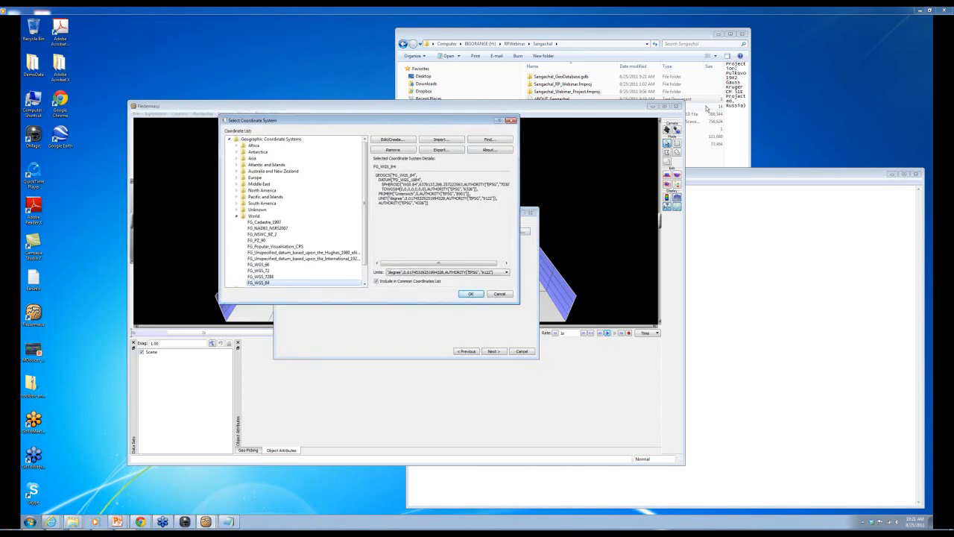
{"action": "left_click", "coordinate": [737, 206]}
{"action": "left_click_drag", "start_coordinate": [556, 175], "coordinate": [682, 97]}
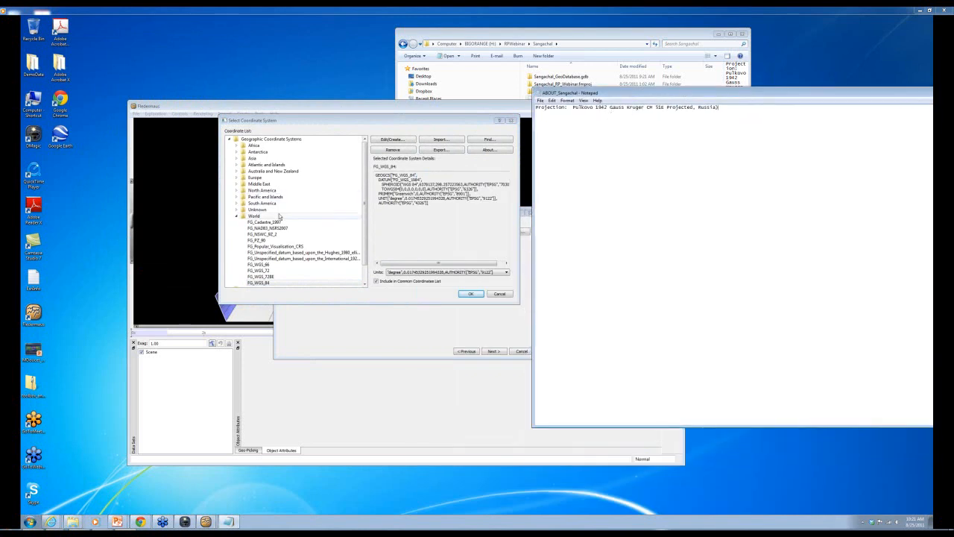
{"action": "left_click", "coordinate": [236, 216]}
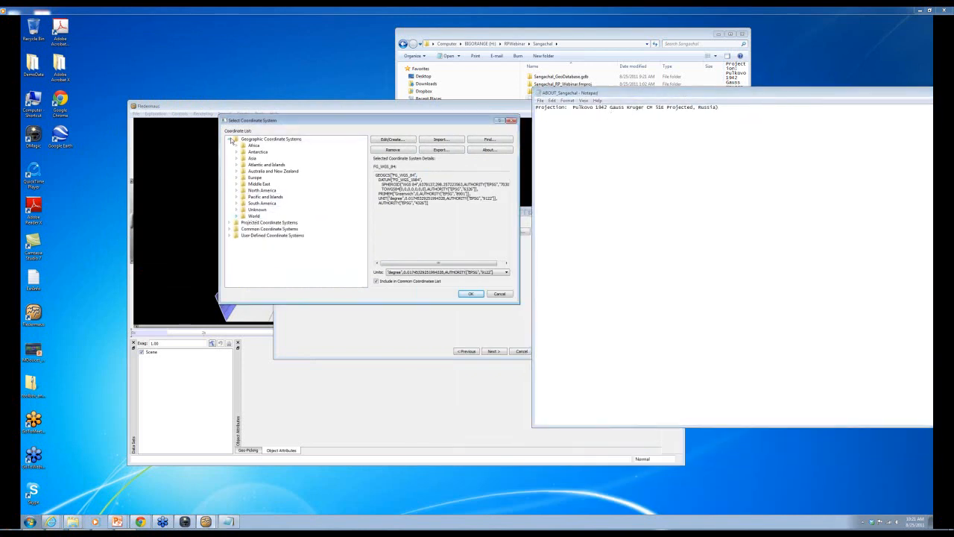
- Select FP_Pulkovo_1942_Gauss_Kruger_CM_51E under Projected > Asia > Russia, add it to the common list, and confirm
{"action": "left_click", "coordinate": [231, 140]}
{"action": "left_click", "coordinate": [230, 145]}
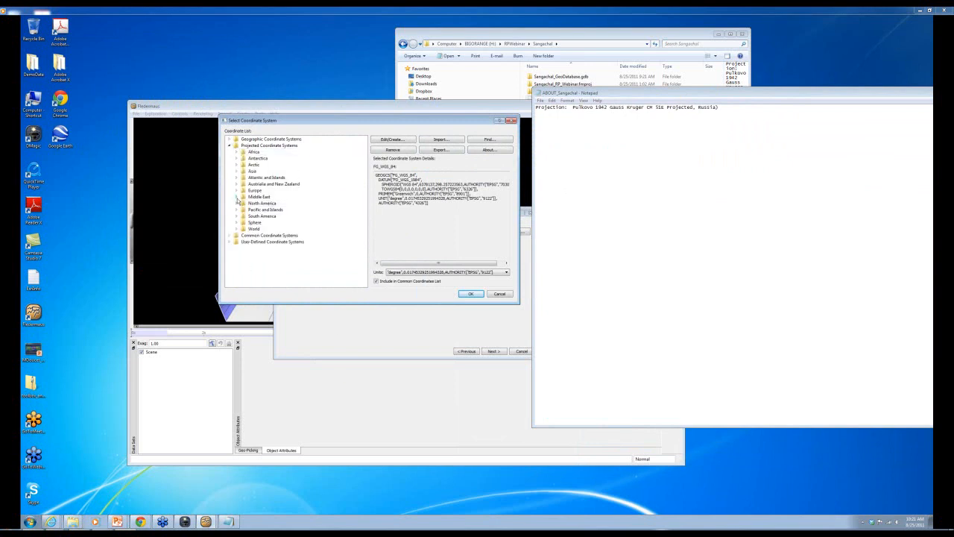
{"action": "left_click", "coordinate": [236, 171]}
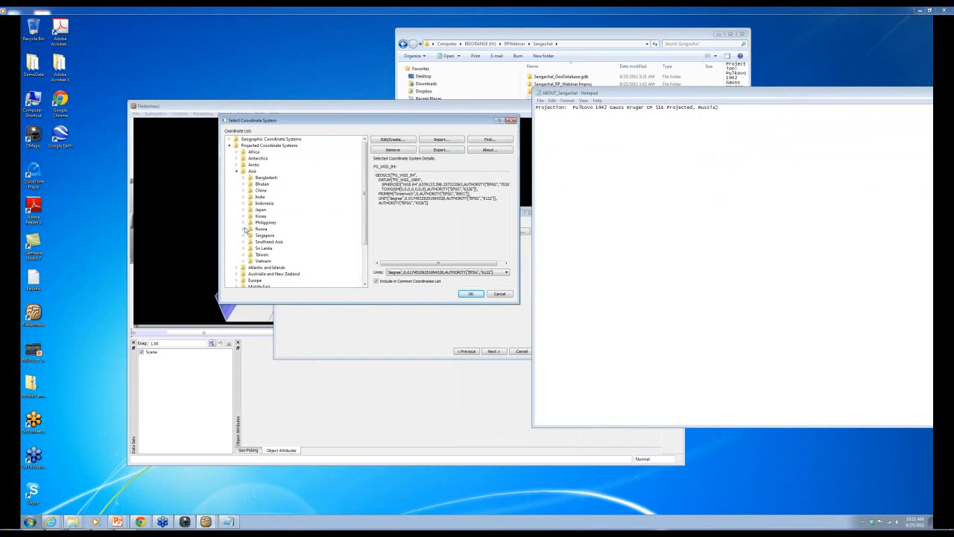
{"action": "left_click", "coordinate": [243, 230]}
{"action": "scroll", "coordinate": [325, 240], "scroll_direction": "down", "scroll_amount": 10}
{"action": "scroll", "coordinate": [324, 240], "scroll_direction": "down", "scroll_amount": 15}
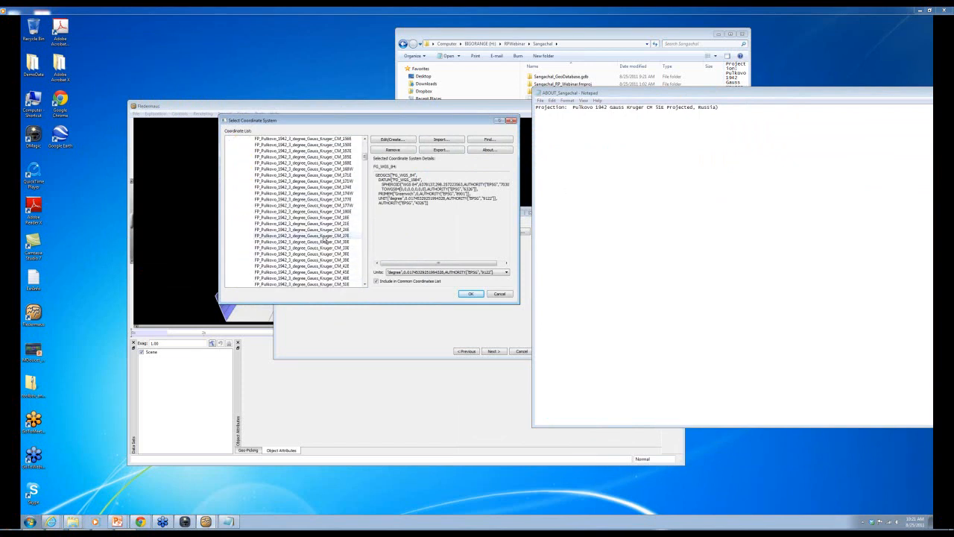
{"action": "scroll", "coordinate": [325, 240], "scroll_direction": "down", "scroll_amount": 15}
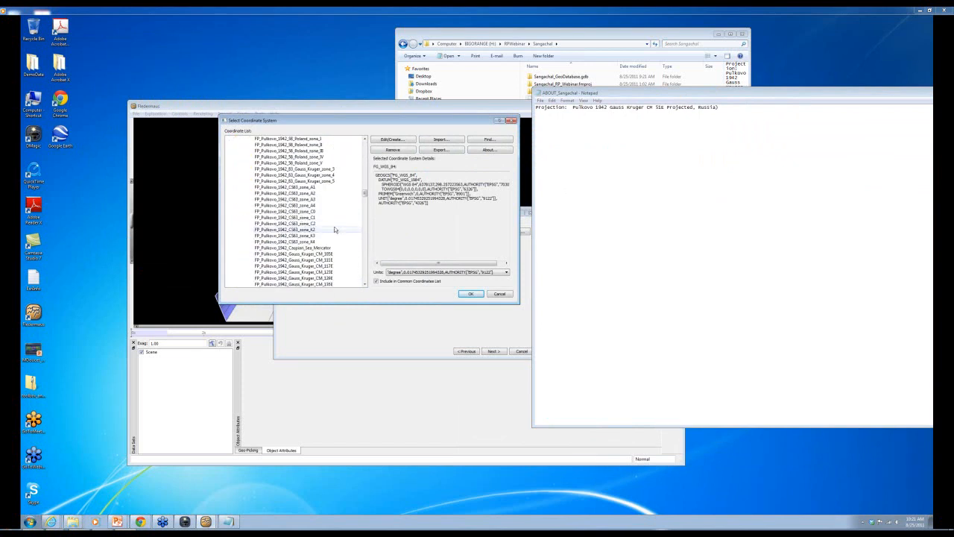
{"action": "scroll", "coordinate": [343, 238], "scroll_direction": "down", "scroll_amount": 5}
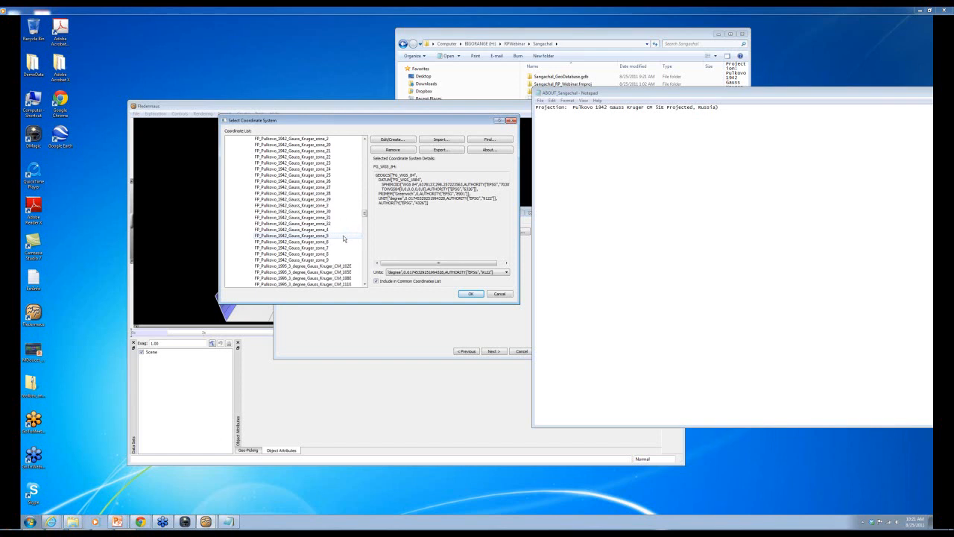
{"action": "scroll", "coordinate": [343, 239], "scroll_direction": "up", "scroll_amount": 8}
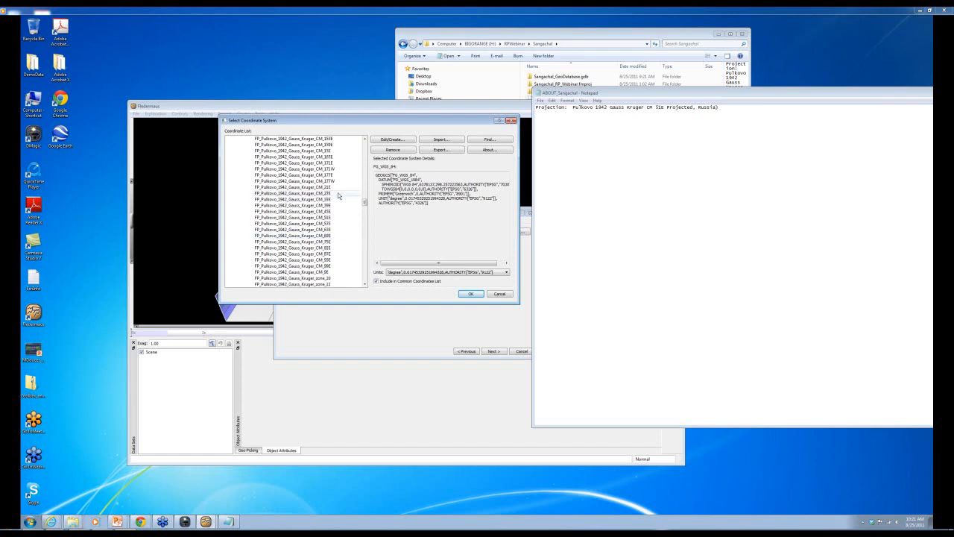
{"action": "left_click", "coordinate": [332, 217]}
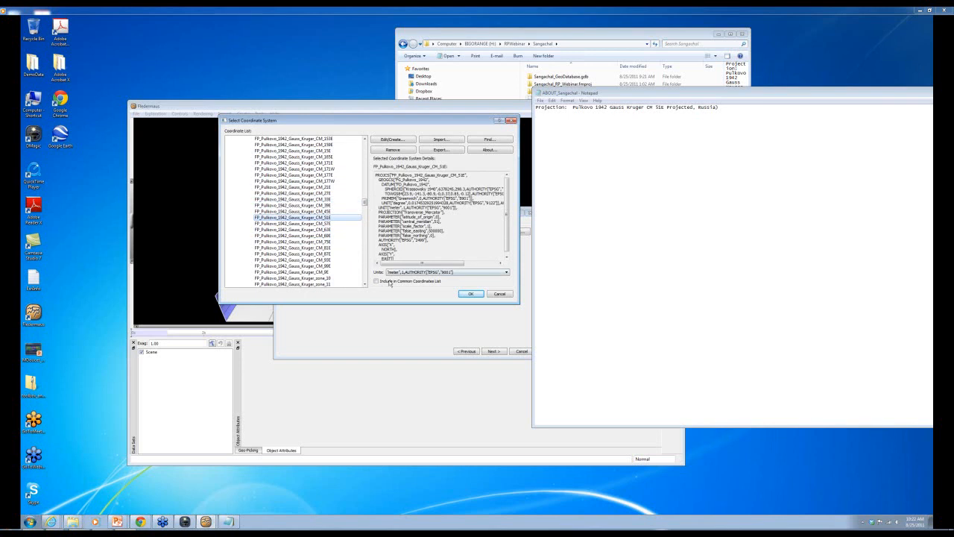
{"action": "left_click", "coordinate": [376, 282]}
{"action": "left_click", "coordinate": [467, 293]}
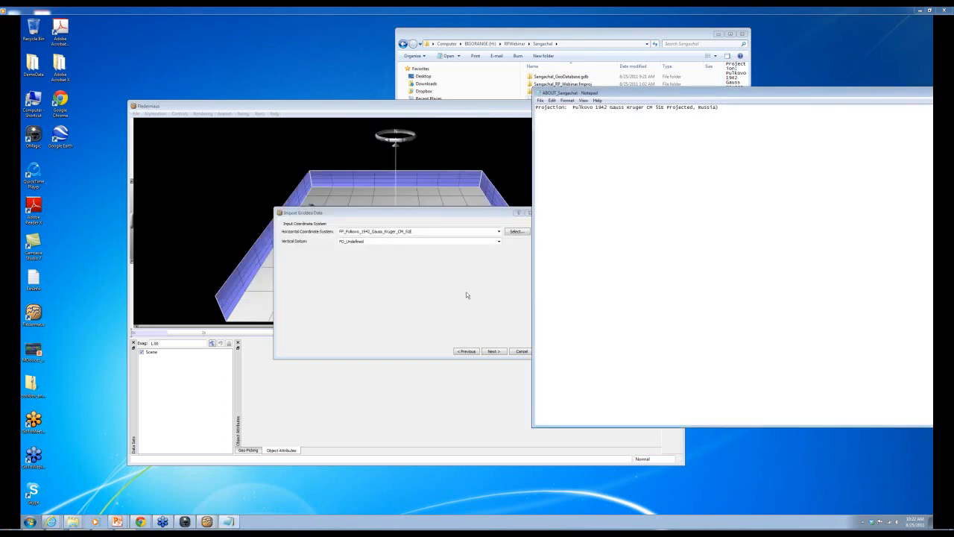
- Reposition the import wizard and step past the grid information to the output options
{"action": "left_click_drag", "start_coordinate": [438, 213], "coordinate": [382, 228]}
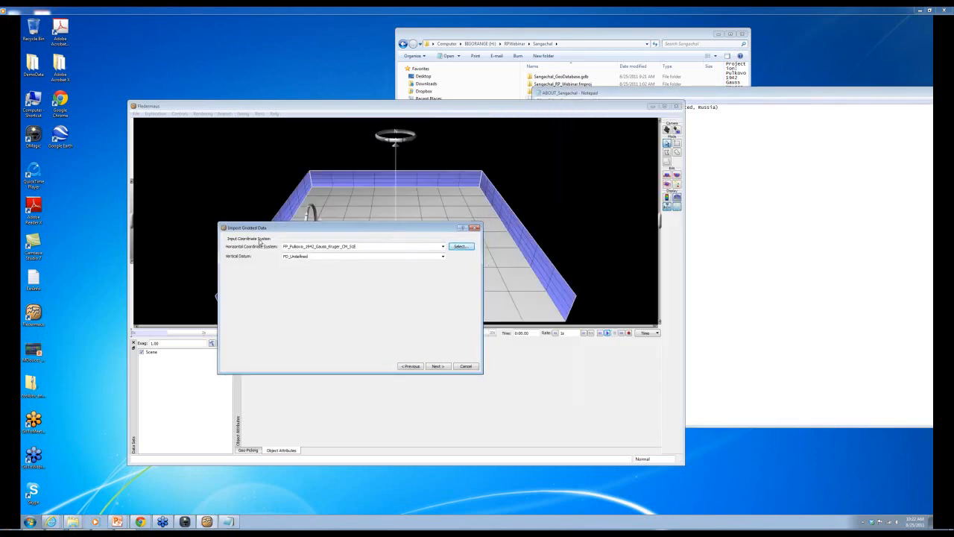
{"action": "left_click", "coordinate": [439, 367]}
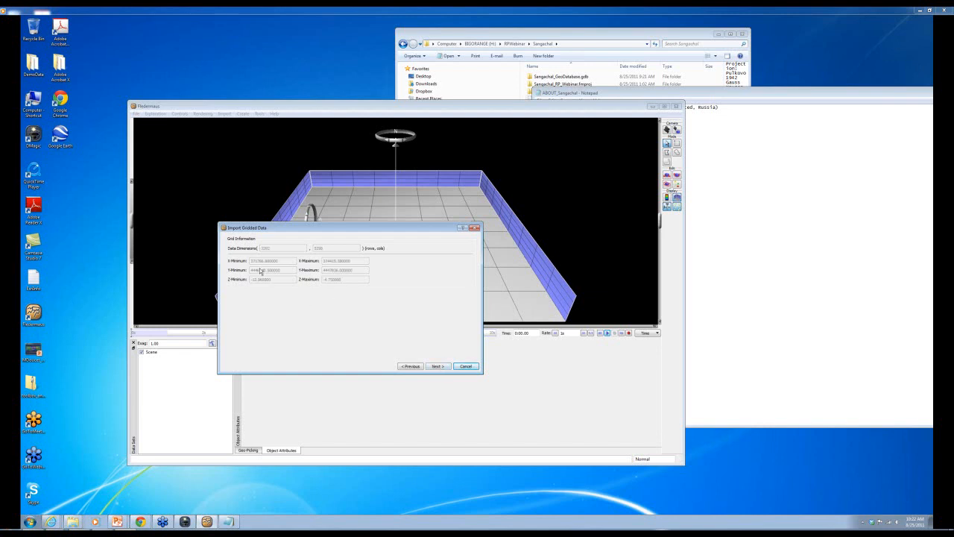
{"action": "left_click", "coordinate": [436, 366]}
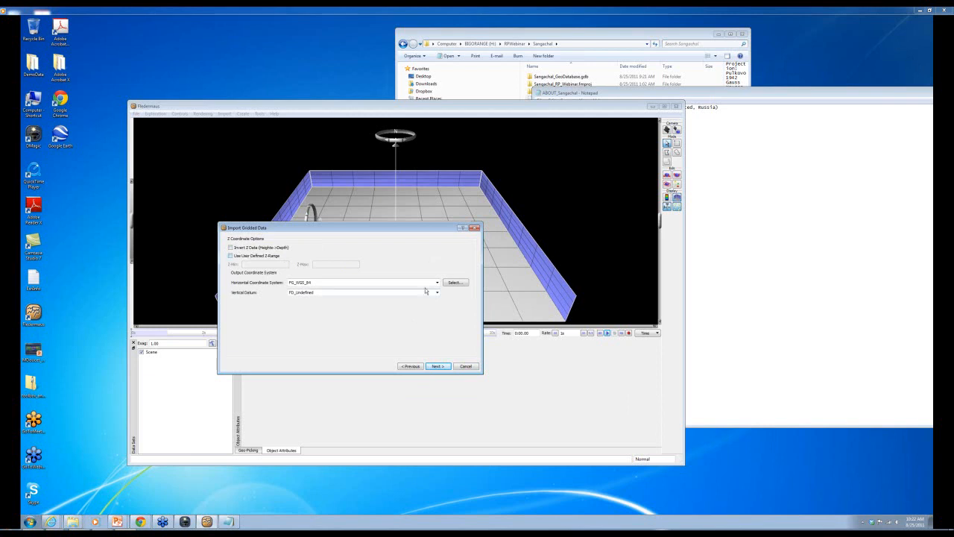
- Set the output coordinate system to FP_Pulkovo_1942_Gauss_Kruger_CM_51E and advance to the output file page
{"action": "left_click", "coordinate": [454, 282]}
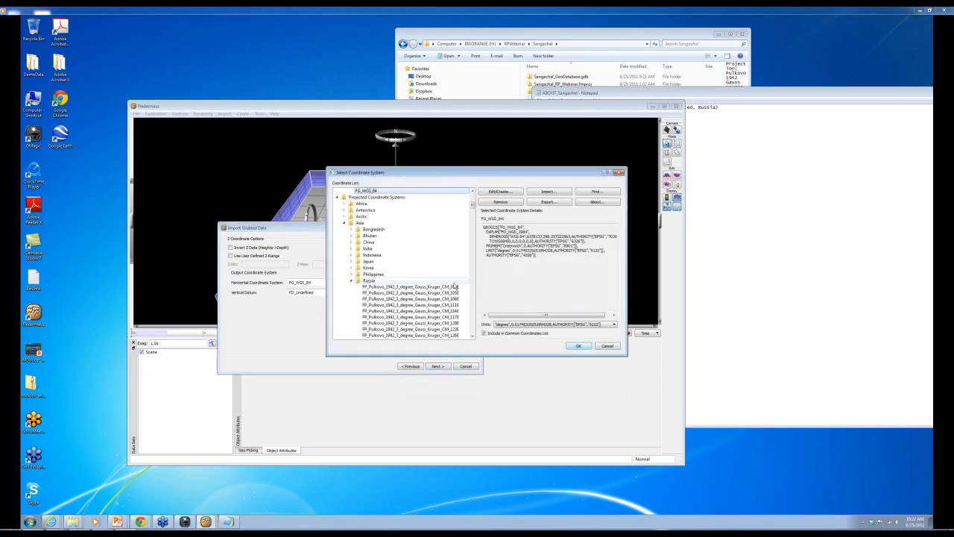
{"action": "scroll", "coordinate": [455, 287], "scroll_direction": "down", "scroll_amount": 7}
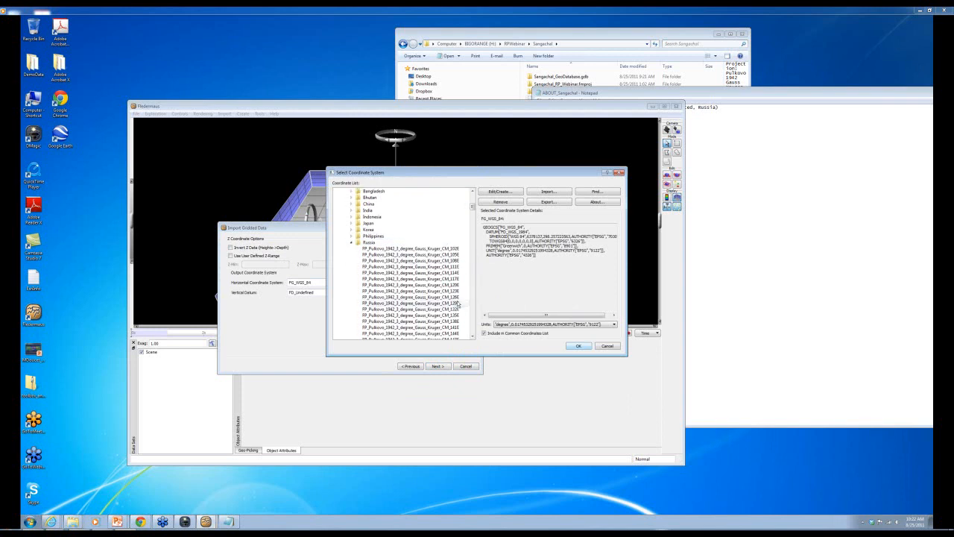
{"action": "scroll", "coordinate": [458, 305], "scroll_direction": "down", "scroll_amount": 10}
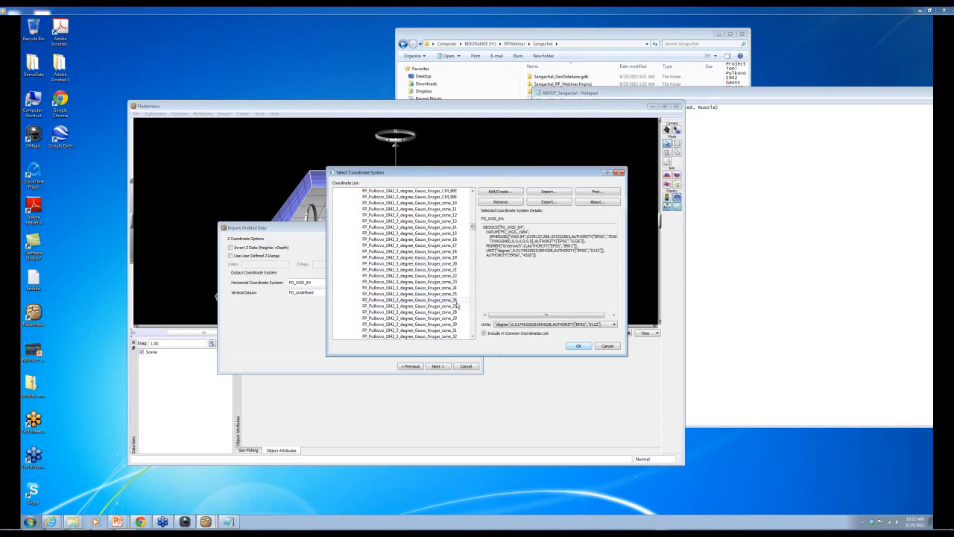
{"action": "scroll", "coordinate": [458, 305], "scroll_direction": "down", "scroll_amount": 10}
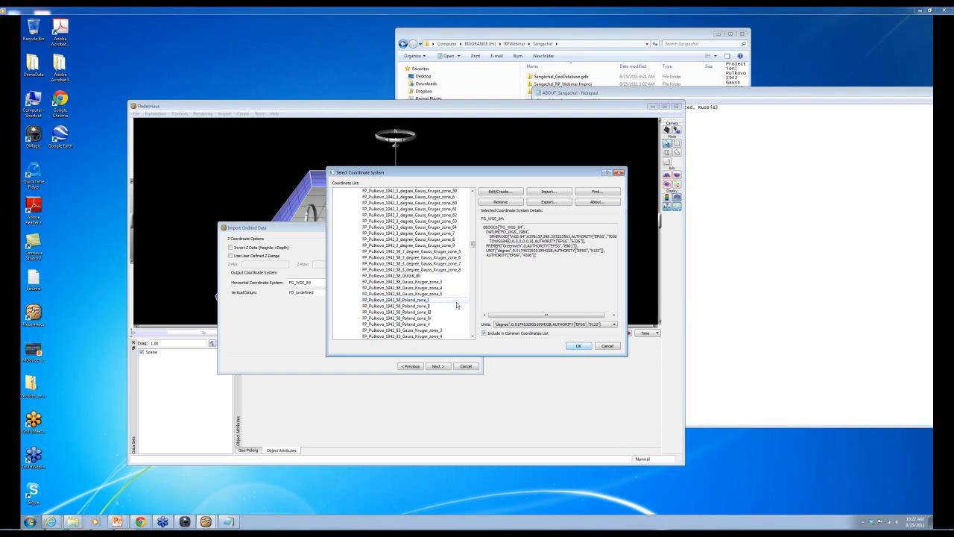
{"action": "scroll", "coordinate": [457, 305], "scroll_direction": "down", "scroll_amount": 10}
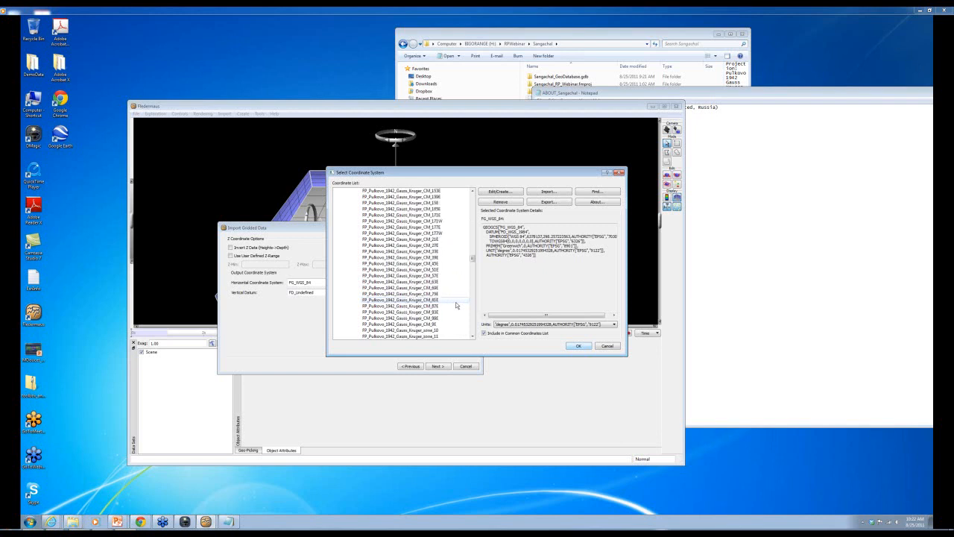
{"action": "left_click", "coordinate": [447, 269]}
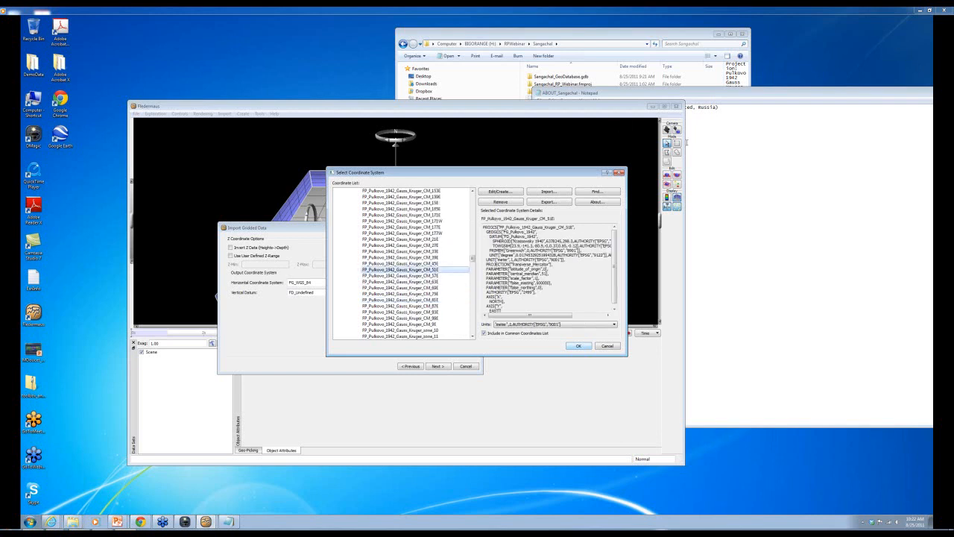
{"action": "left_click", "coordinate": [686, 141]}
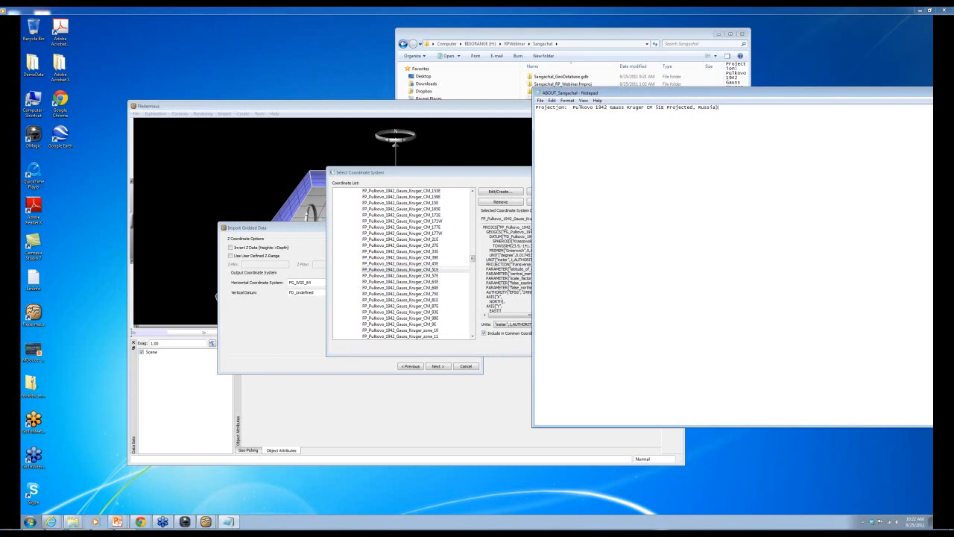
{"action": "left_click", "coordinate": [454, 173]}
{"action": "left_click", "coordinate": [548, 348]}
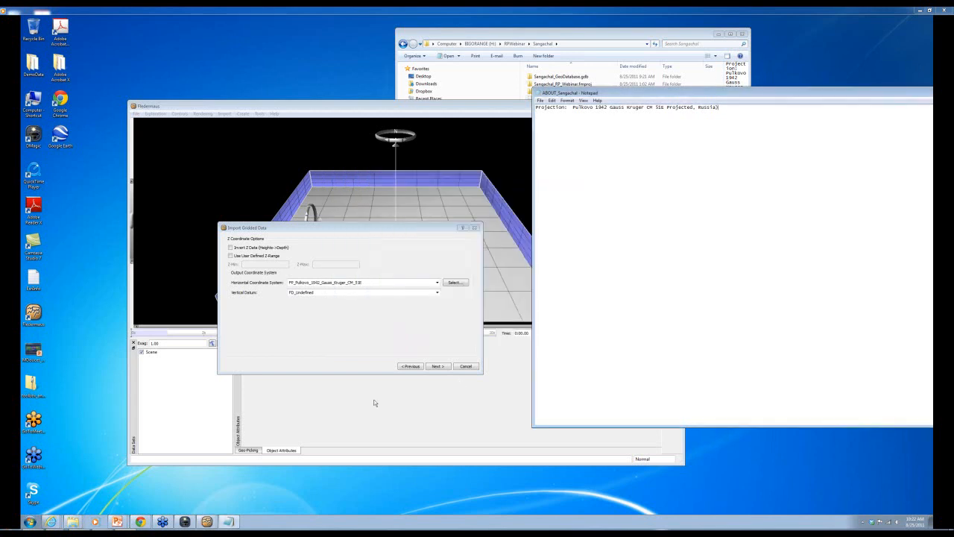
{"action": "left_click", "coordinate": [432, 366]}
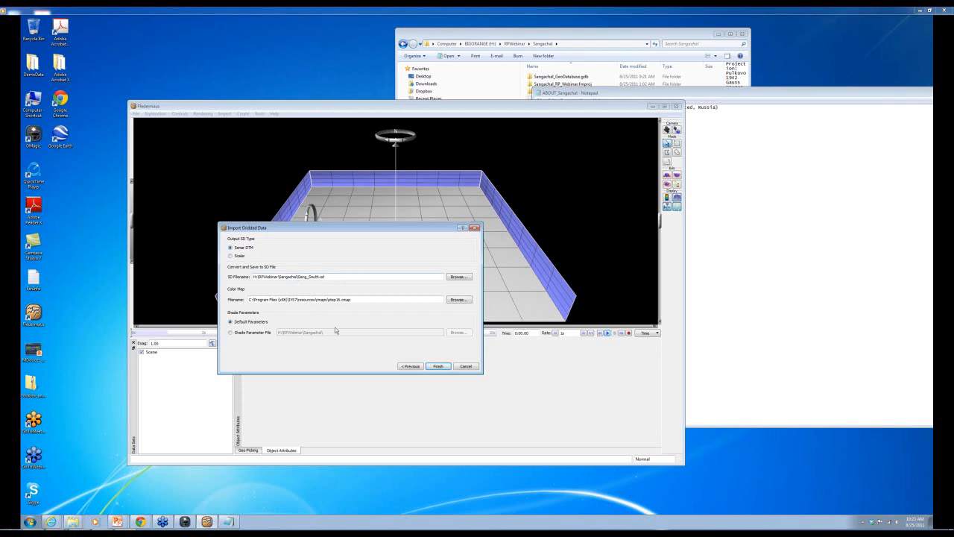
- Finish the import as Sonar DTM Sang_South.sd with default shade settings
{"action": "left_click", "coordinate": [436, 367]}
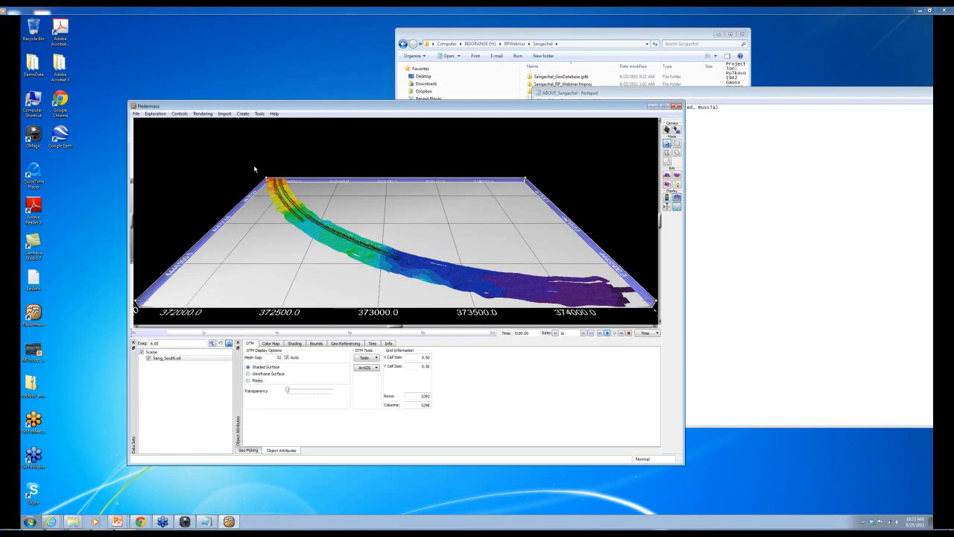
- Launch a second Fledermaus session and enlarge its window
{"action": "left_click_drag", "start_coordinate": [569, 105], "coordinate": [616, 294]}
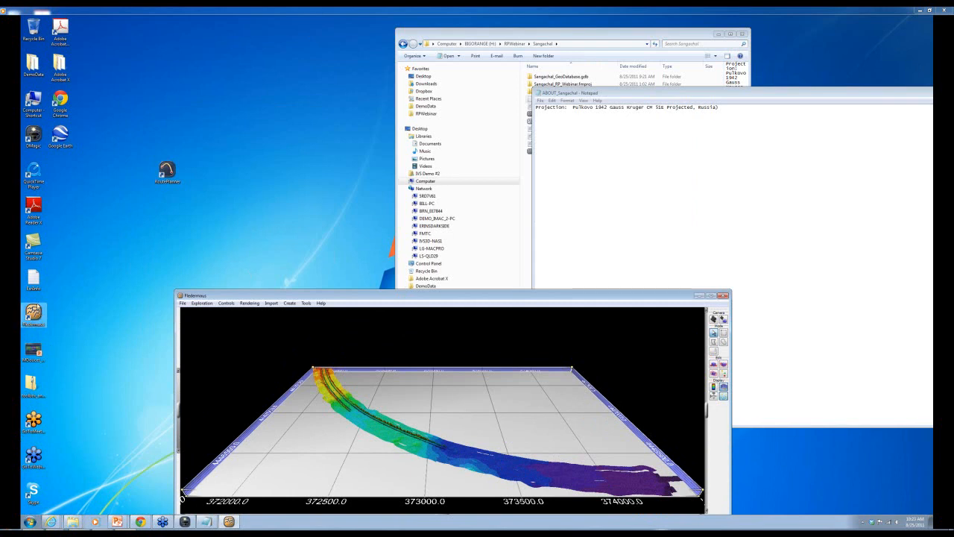
{"action": "left_click", "coordinate": [32, 315]}
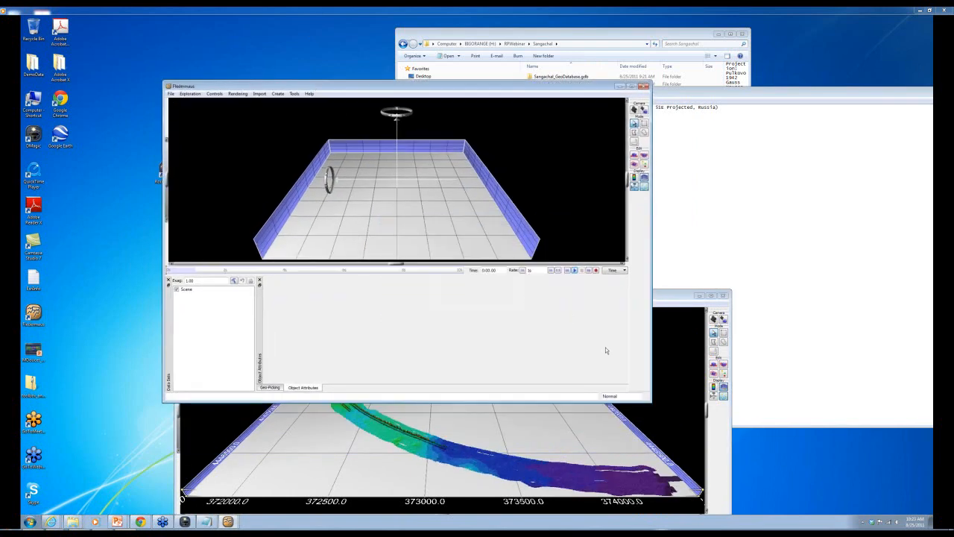
{"action": "left_click_drag", "start_coordinate": [658, 414], "coordinate": [702, 441]}
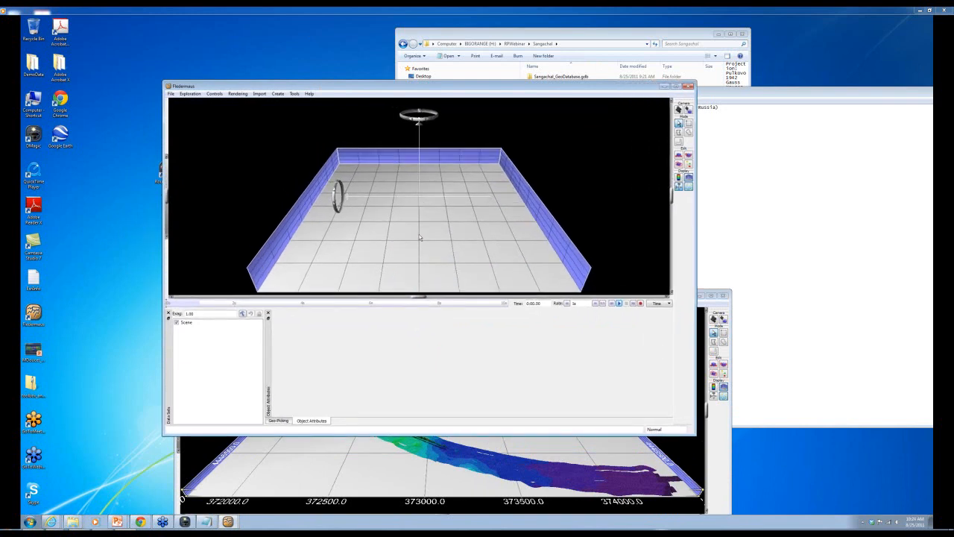
- Import ungridded line1, line2 and line3.xyz from Portsmouth's Ungridded_Reson_UTM folder
{"action": "left_click", "coordinate": [260, 94]}
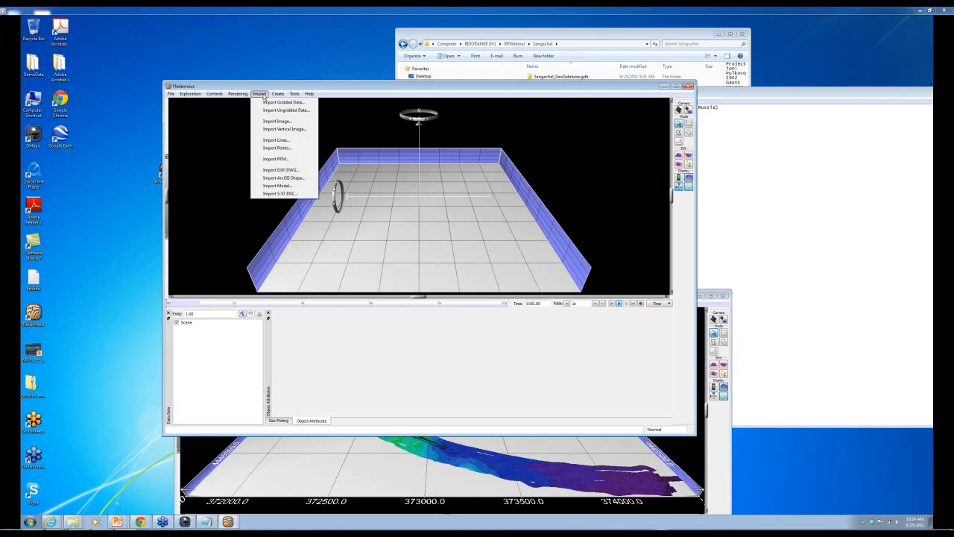
{"action": "left_click", "coordinate": [276, 111]}
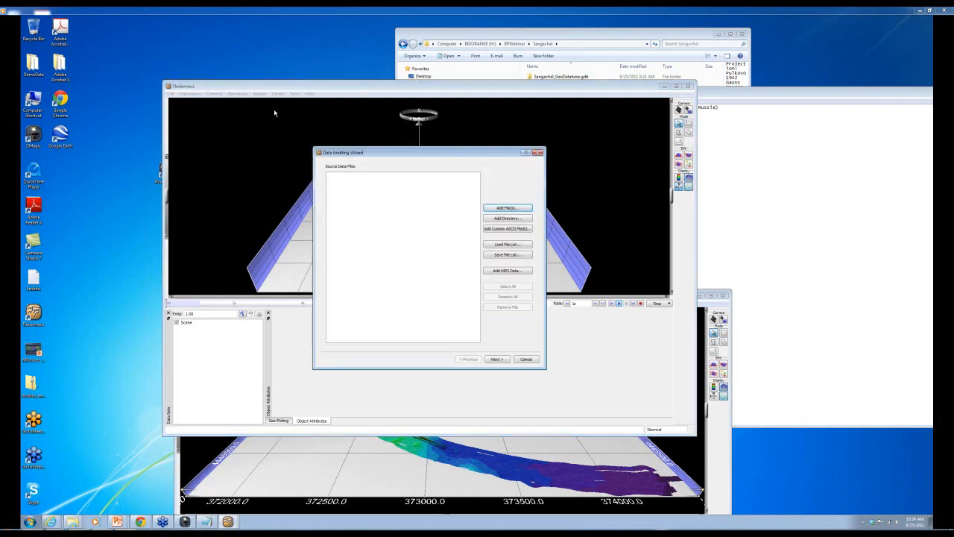
{"action": "left_click", "coordinate": [507, 209]}
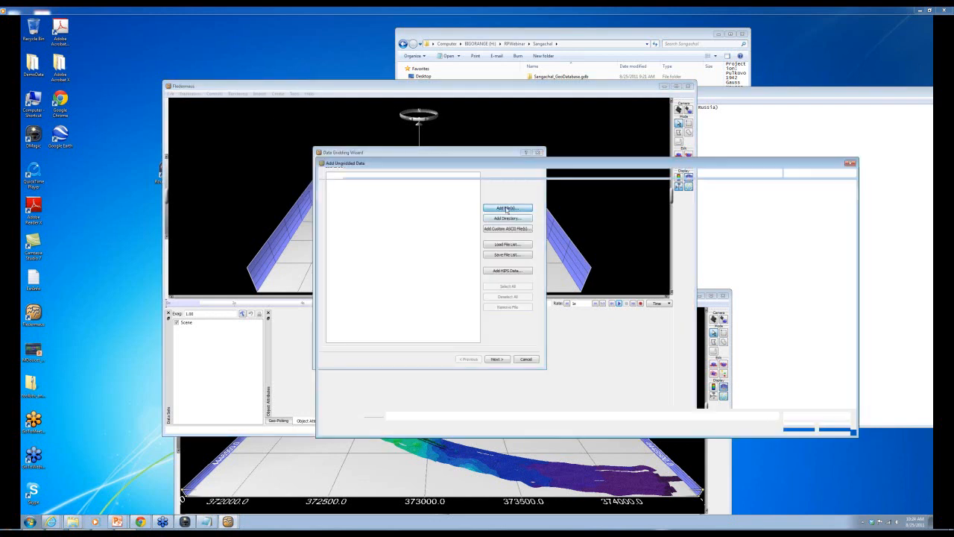
{"action": "left_click", "coordinate": [437, 173]}
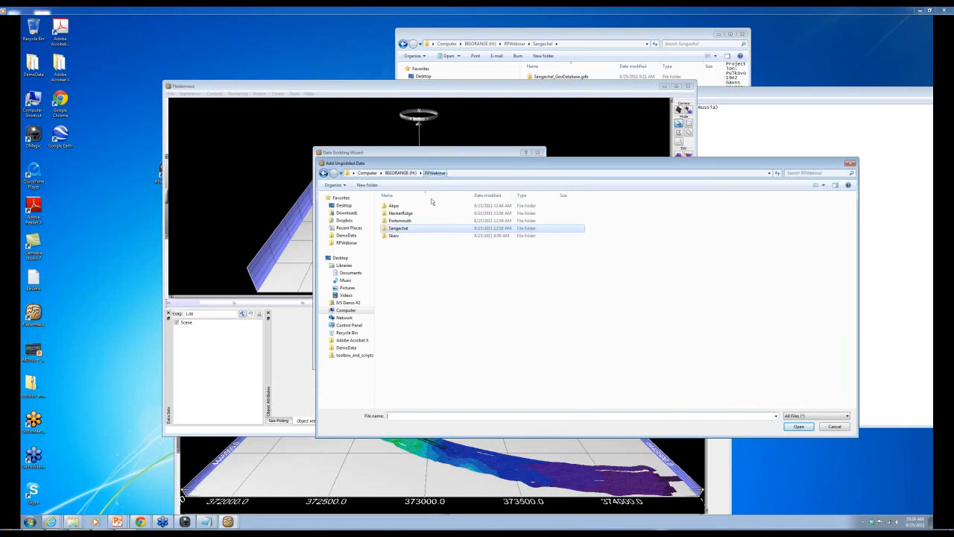
{"action": "double_click", "coordinate": [397, 228]}
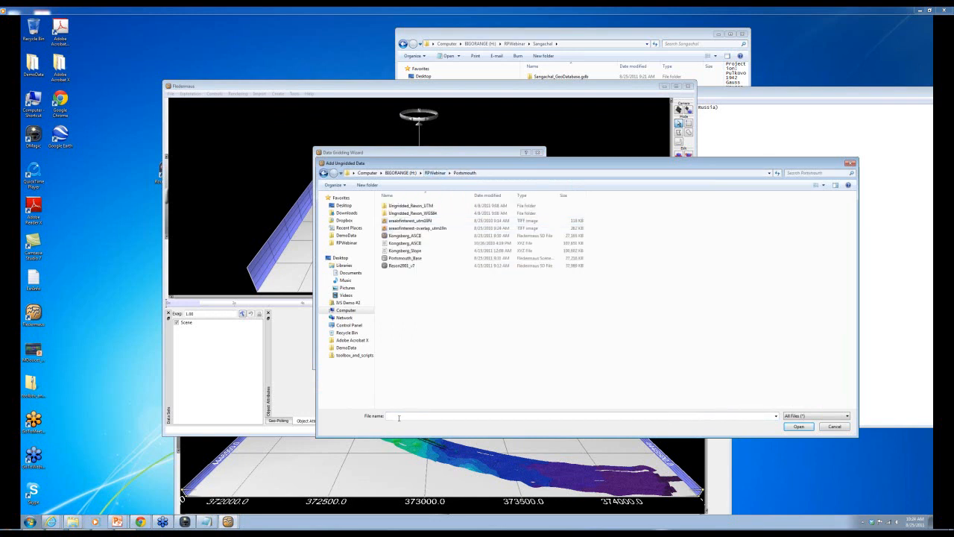
{"action": "double_click", "coordinate": [416, 207]}
{"action": "left_click", "coordinate": [393, 207]}
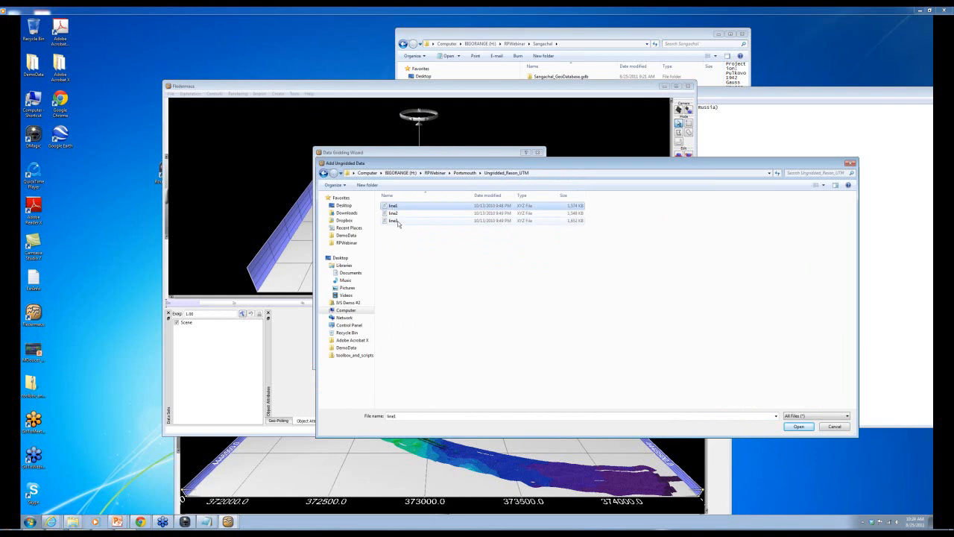
{"action": "left_click", "coordinate": [394, 220], "text": "shift"}
{"action": "left_click", "coordinate": [798, 428]}
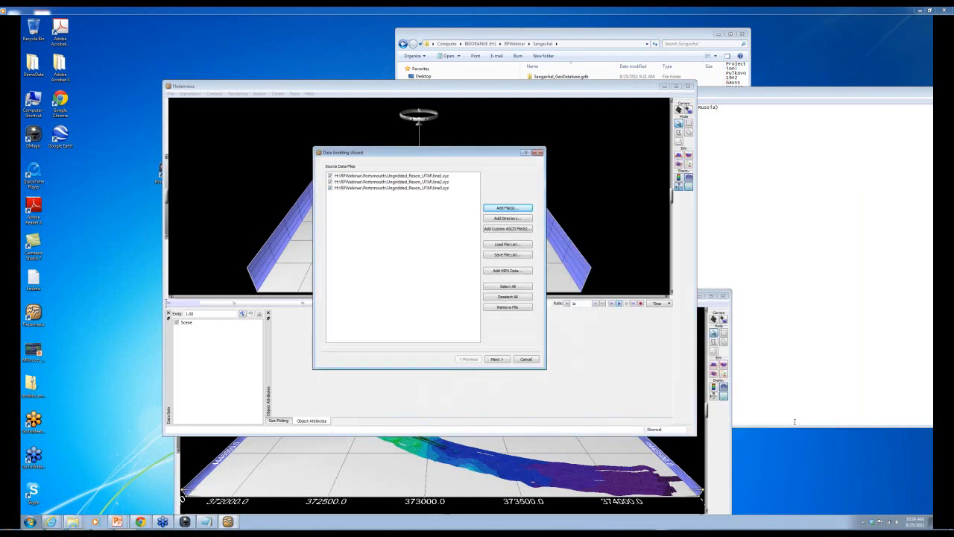
{"action": "left_click", "coordinate": [505, 360]}
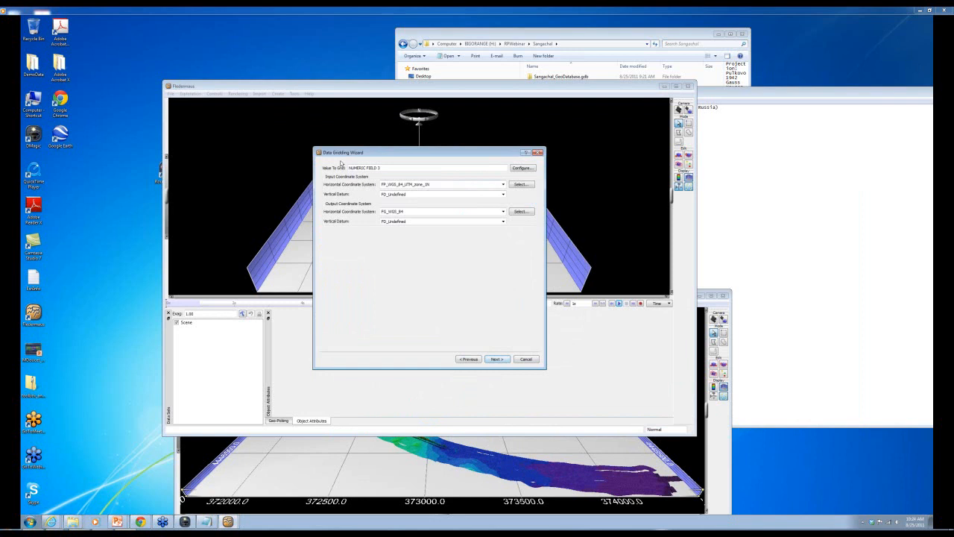
- Set both input and output coordinate systems to FP_WGS_84_UTM_zone_19N
{"action": "left_click", "coordinate": [503, 184]}
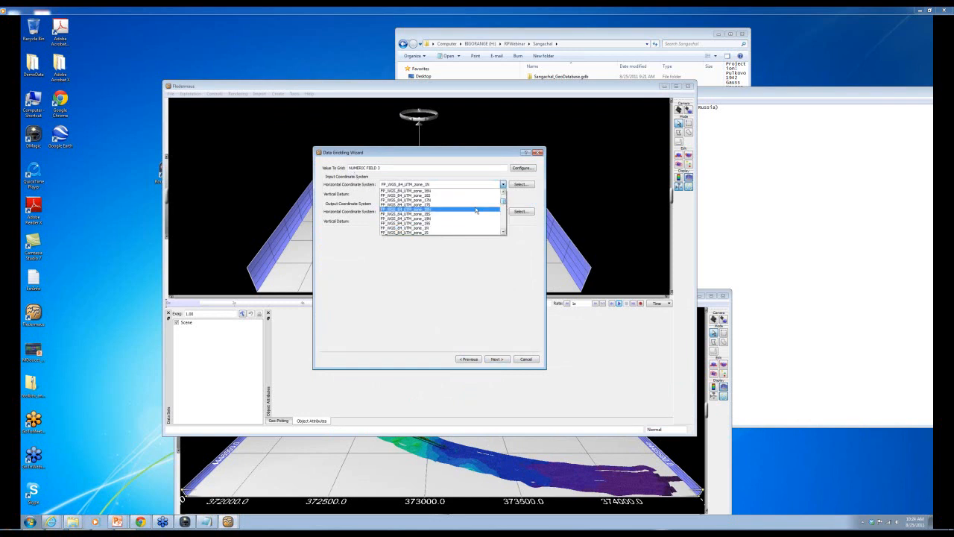
{"action": "left_click", "coordinate": [498, 213]}
{"action": "left_click", "coordinate": [502, 211]}
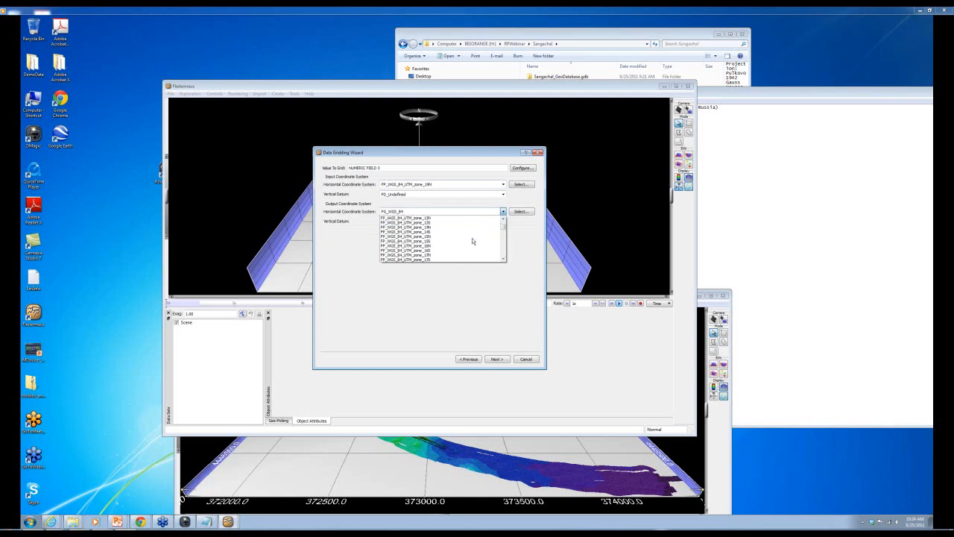
{"action": "left_click", "coordinate": [417, 258]}
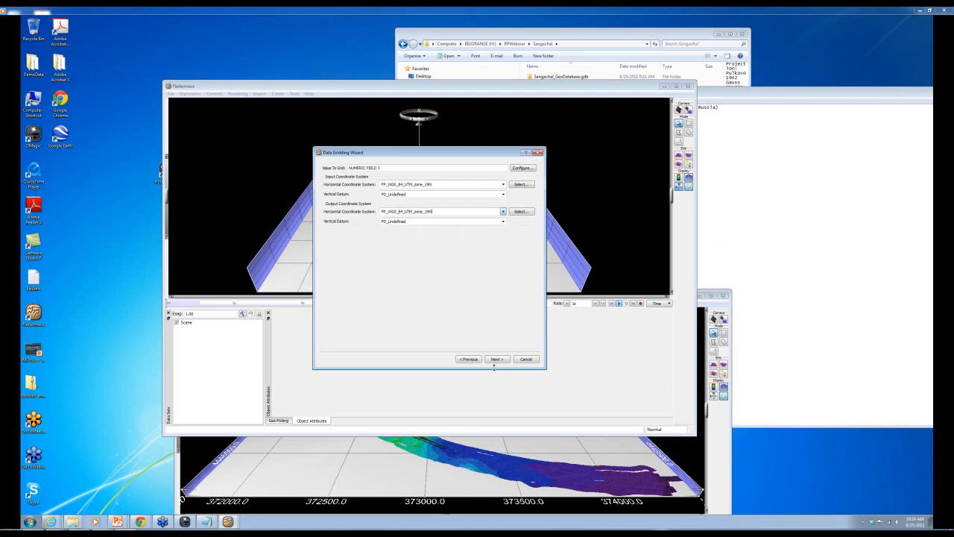
- Keep weighted moving average gridding, set cell size to 2, and scan file bounds
{"action": "left_click", "coordinate": [497, 359]}
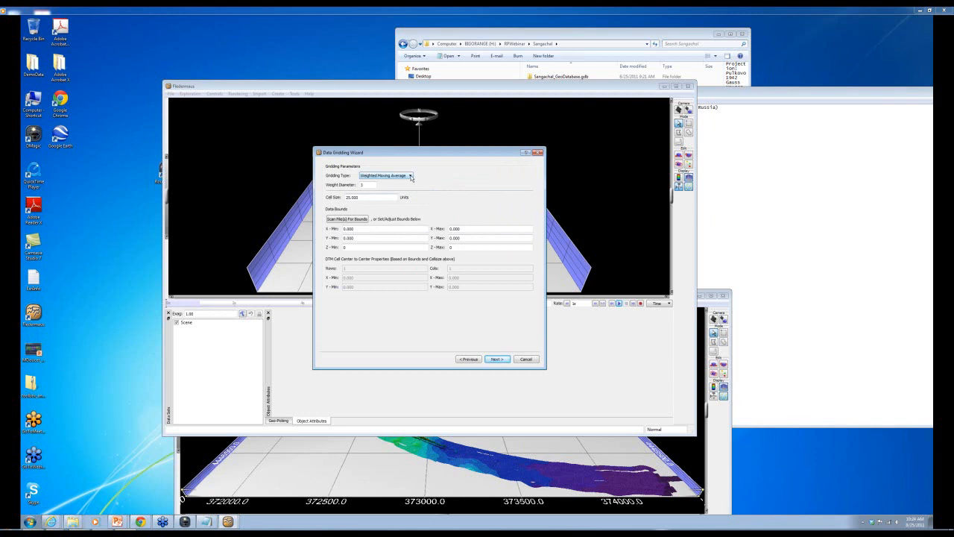
{"action": "left_click", "coordinate": [410, 176]}
{"action": "left_click", "coordinate": [439, 181]}
{"action": "double_click", "coordinate": [367, 197]}
{"action": "type", "text": "2"}
{"action": "left_click", "coordinate": [354, 220]}
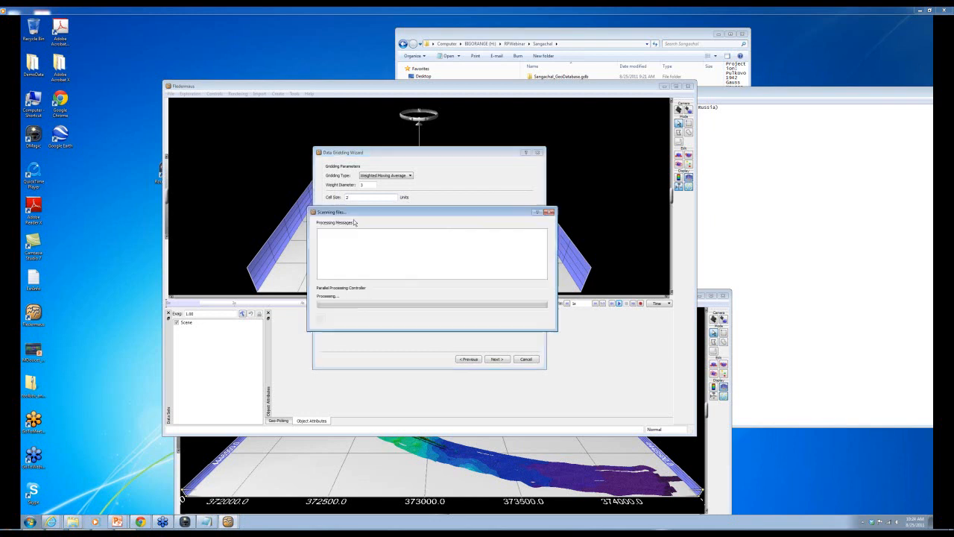
{"action": "left_click", "coordinate": [496, 359]}
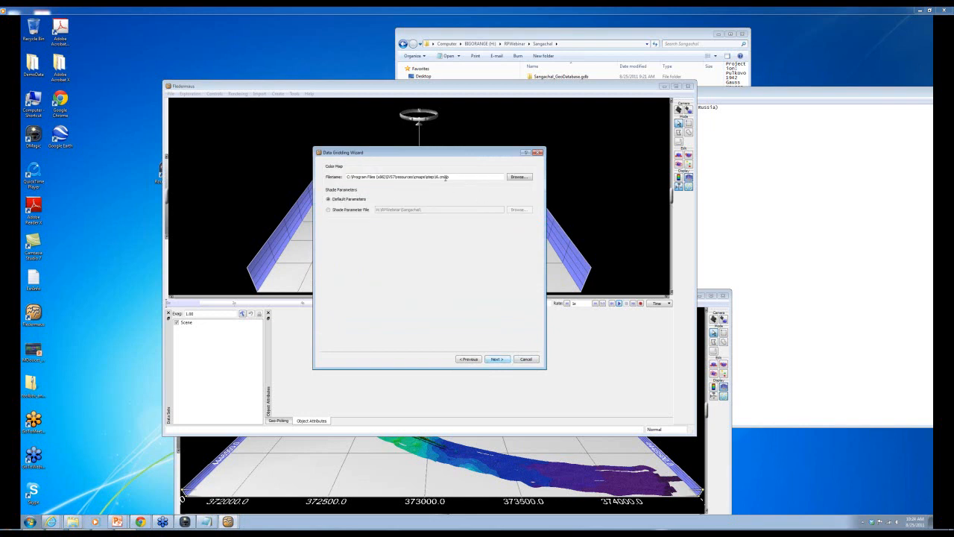
{"action": "left_click", "coordinate": [494, 359]}
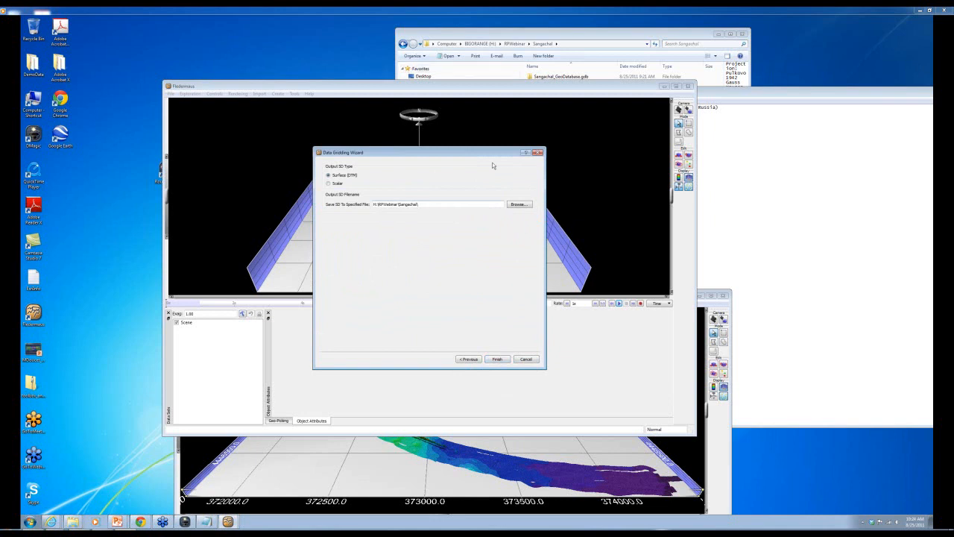
- Save the gridded surface as SmallReson.sd in the Portsmouth folder and finish gridding
{"action": "left_click", "coordinate": [515, 205]}
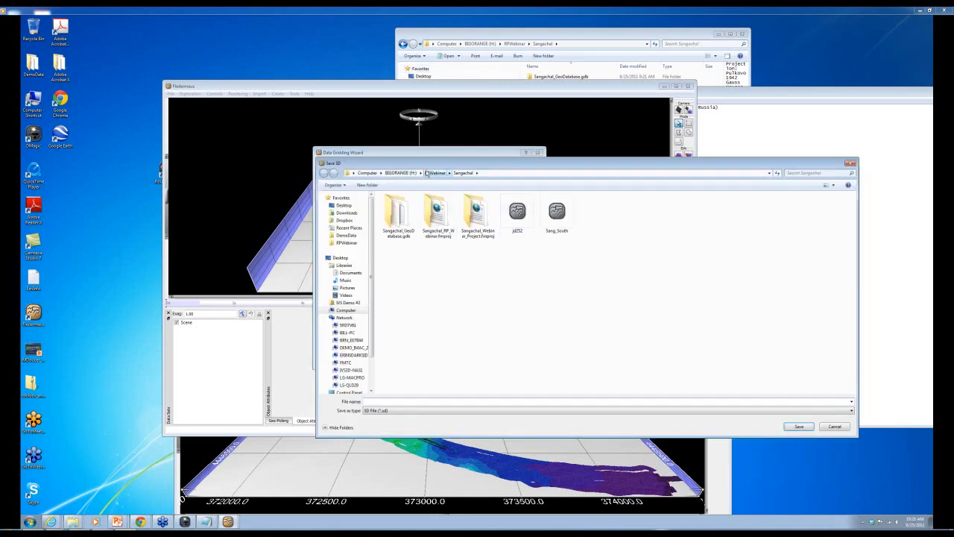
{"action": "left_click", "coordinate": [435, 172]}
{"action": "double_click", "coordinate": [397, 222]}
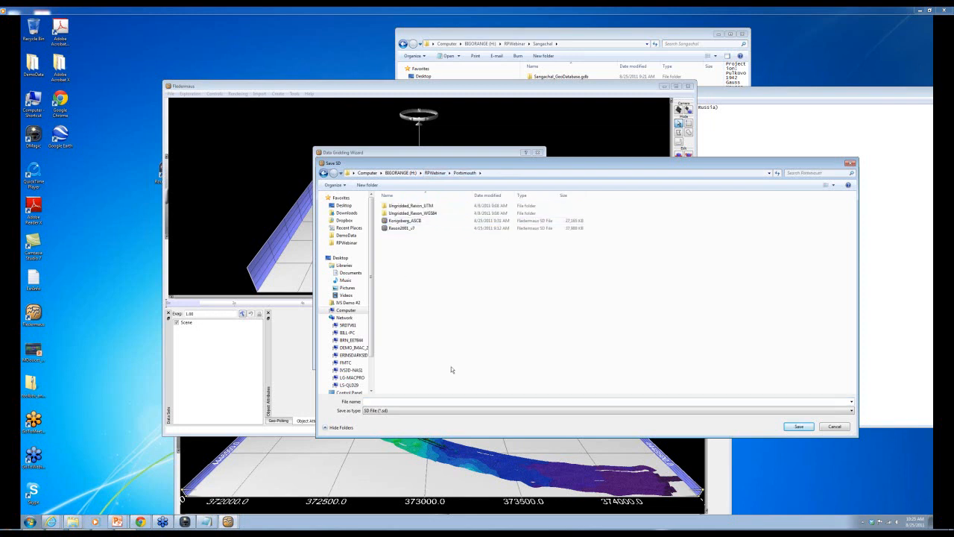
{"action": "left_click", "coordinate": [369, 400]}
{"action": "type", "text": "SmallRe"}
{"action": "type", "text": "son"}
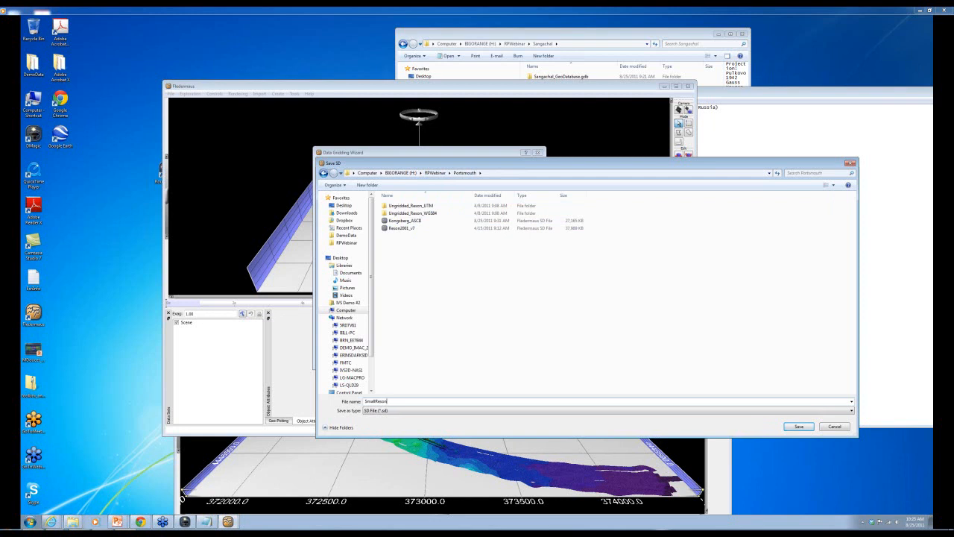
{"action": "left_click", "coordinate": [798, 427]}
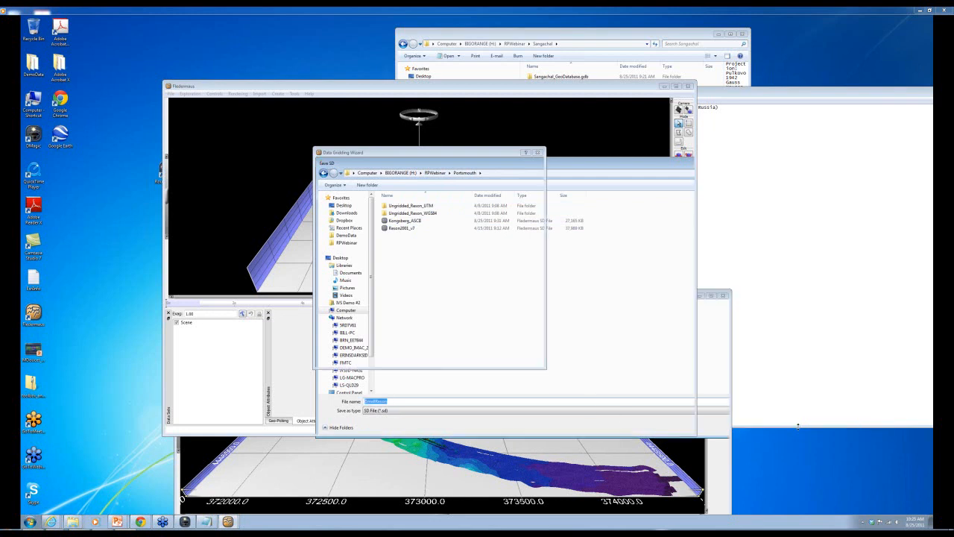
{"action": "left_click", "coordinate": [504, 359]}
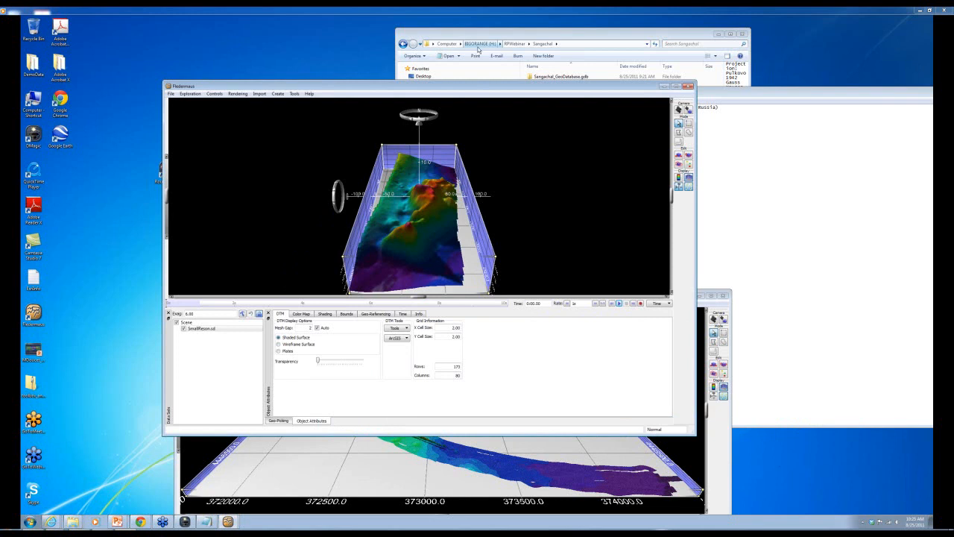
- Close the Create menu without adding anything and minimize the SmallReson scene window
{"action": "left_click", "coordinate": [277, 94]}
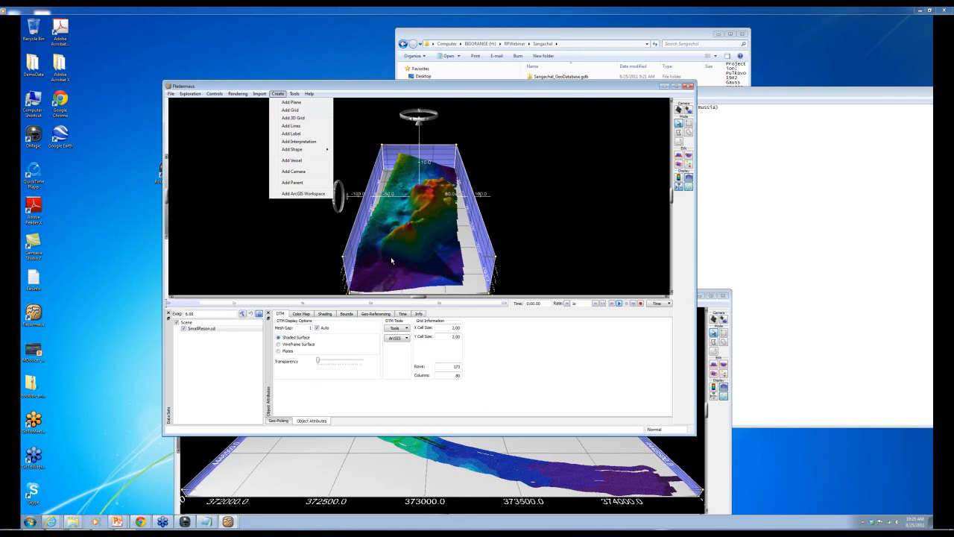
{"action": "left_click", "coordinate": [390, 256]}
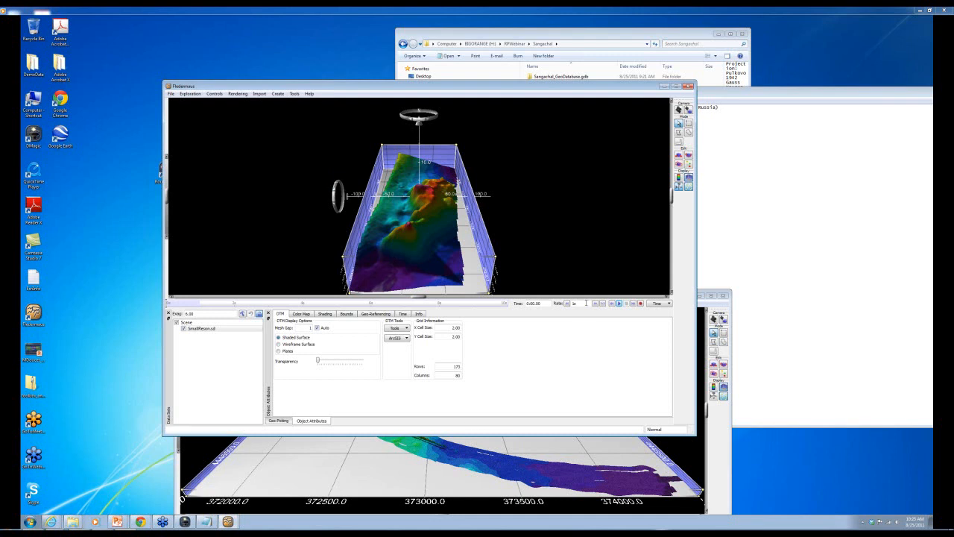
{"action": "left_click_drag", "start_coordinate": [371, 87], "coordinate": [370, 72]}
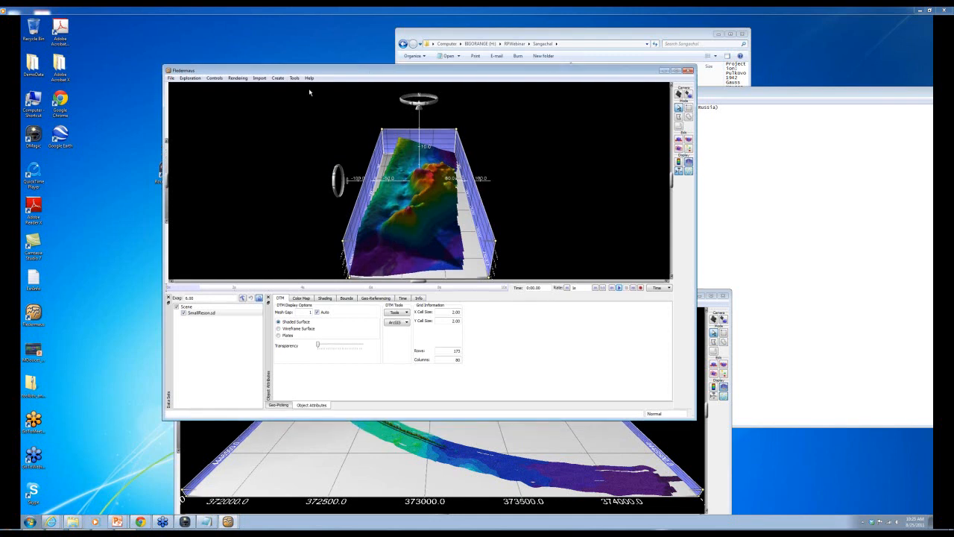
{"action": "left_click", "coordinate": [664, 71]}
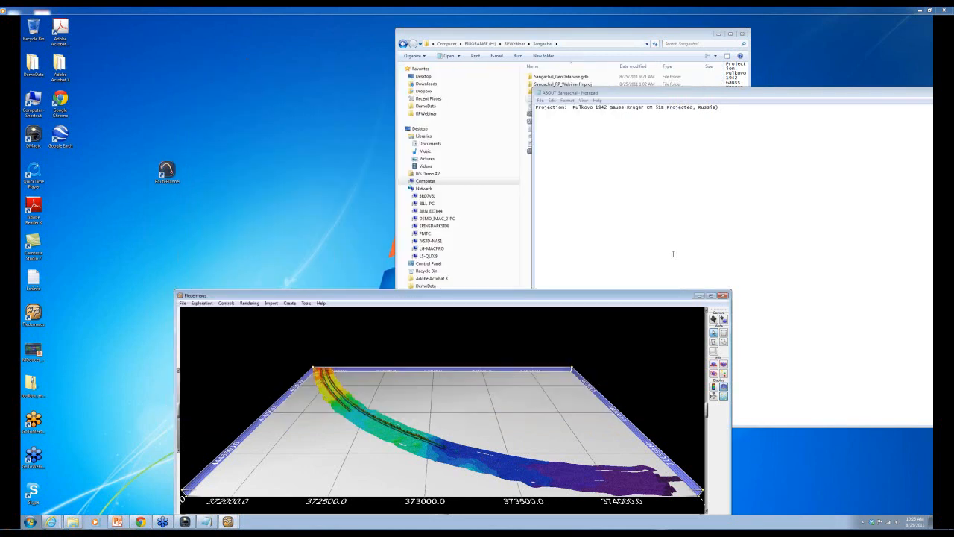
- Raise the Sang_South window to view its attributes, then minimize it
{"action": "left_click_drag", "start_coordinate": [668, 300], "coordinate": [658, 178]}
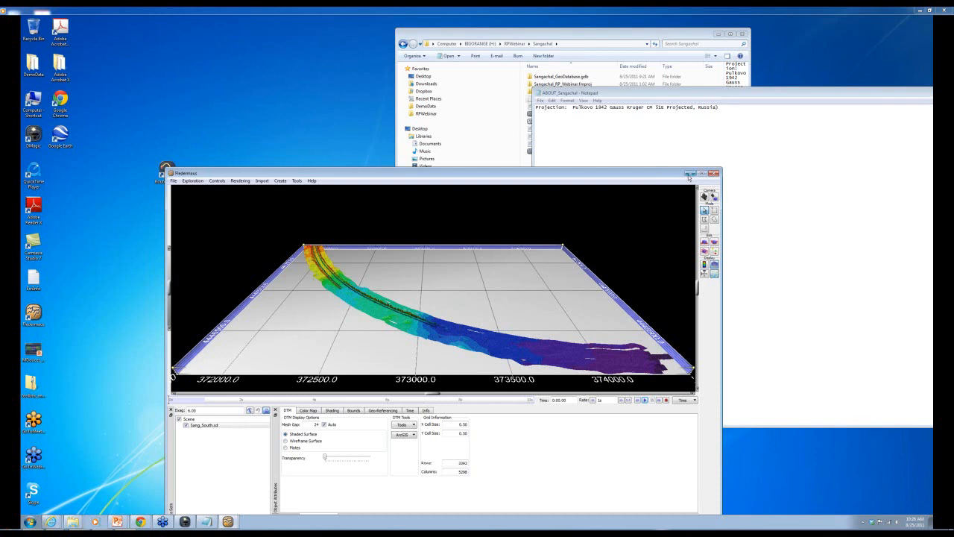
{"action": "left_click", "coordinate": [688, 173]}
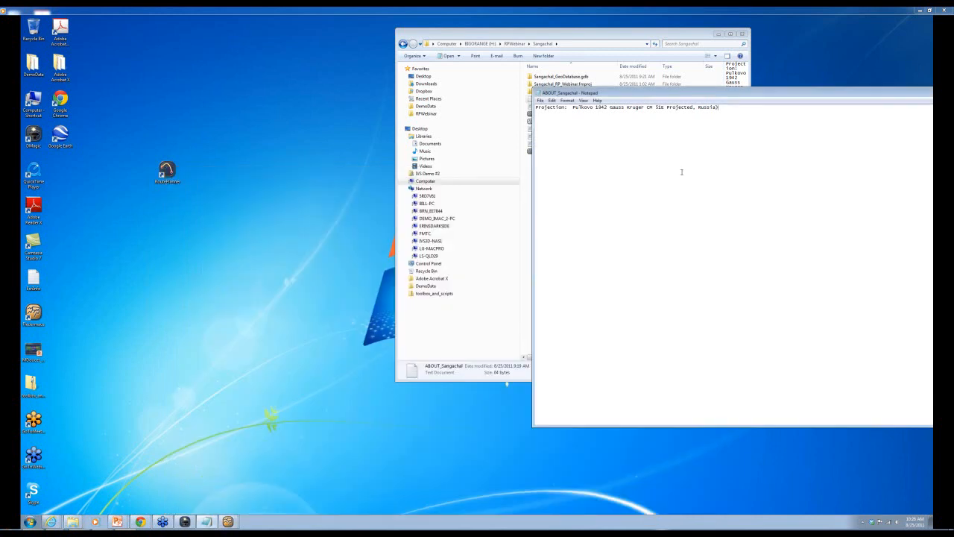
- Launch DMagic, declining to reopen the previous project
{"action": "left_click", "coordinate": [33, 135]}
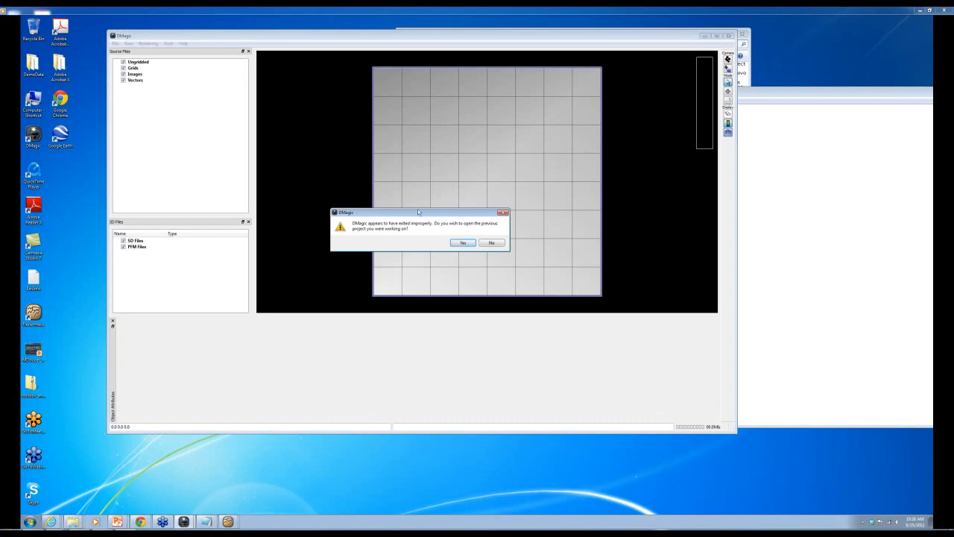
{"action": "left_click", "coordinate": [491, 243]}
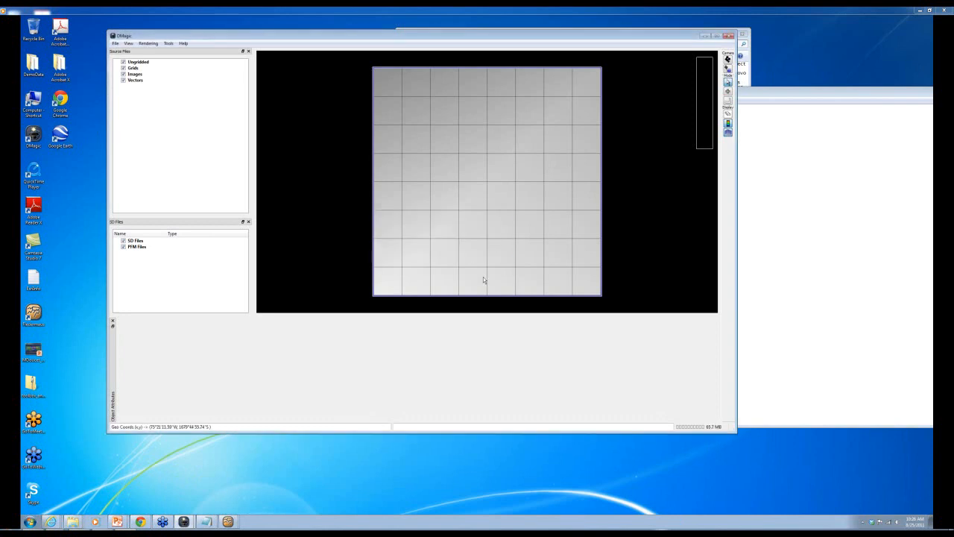
{"action": "left_click_drag", "start_coordinate": [252, 34], "coordinate": [252, 40]}
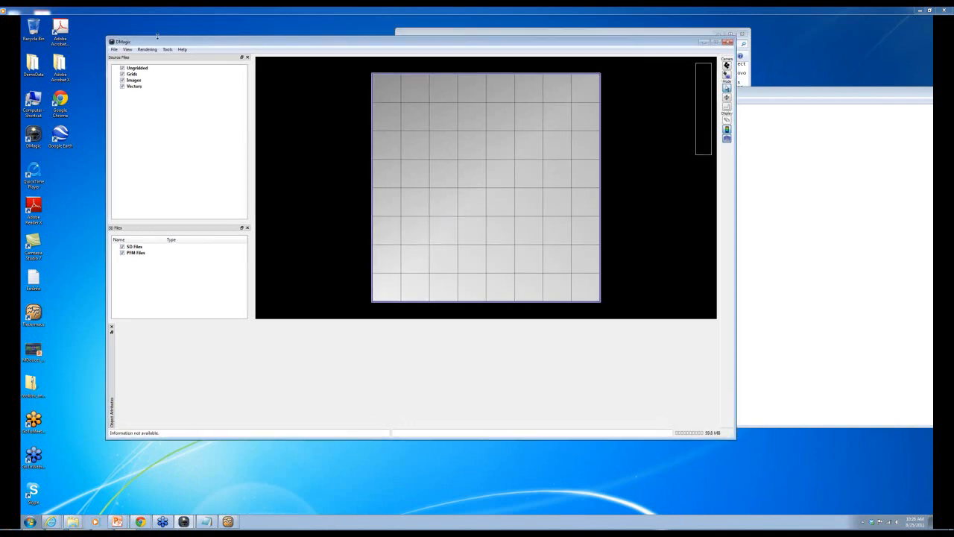
- Create project Sang_webinar using the FP_Pulkovo_1942_Gauss_Kruger_CM_51E coordinate system
{"action": "left_click", "coordinate": [115, 49]}
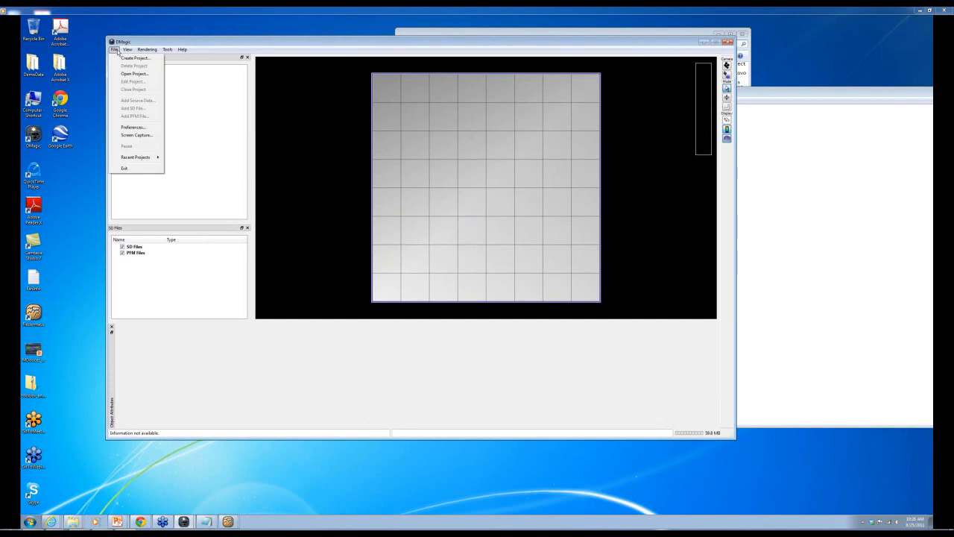
{"action": "left_click", "coordinate": [134, 58]}
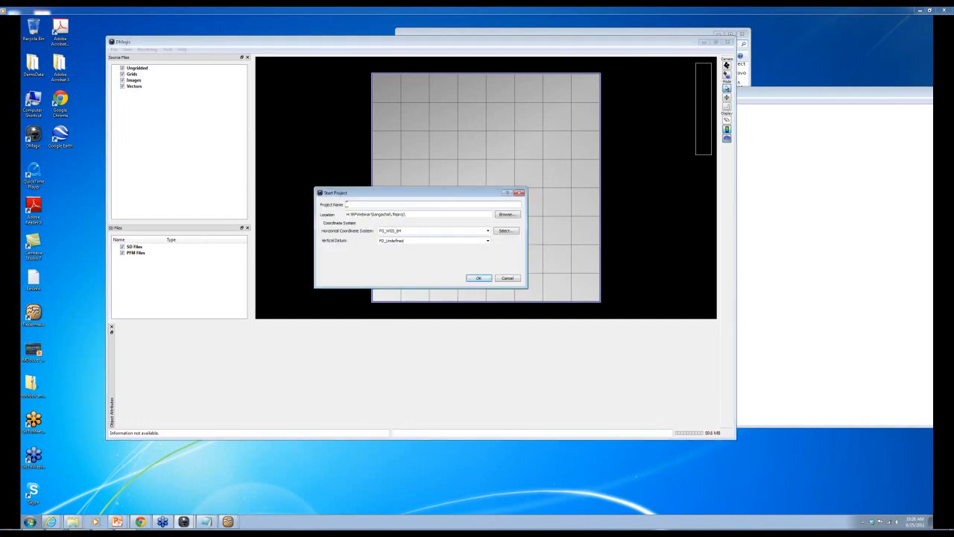
{"action": "type", "text": "zang_webinar"}
{"action": "left_click", "coordinate": [506, 232]}
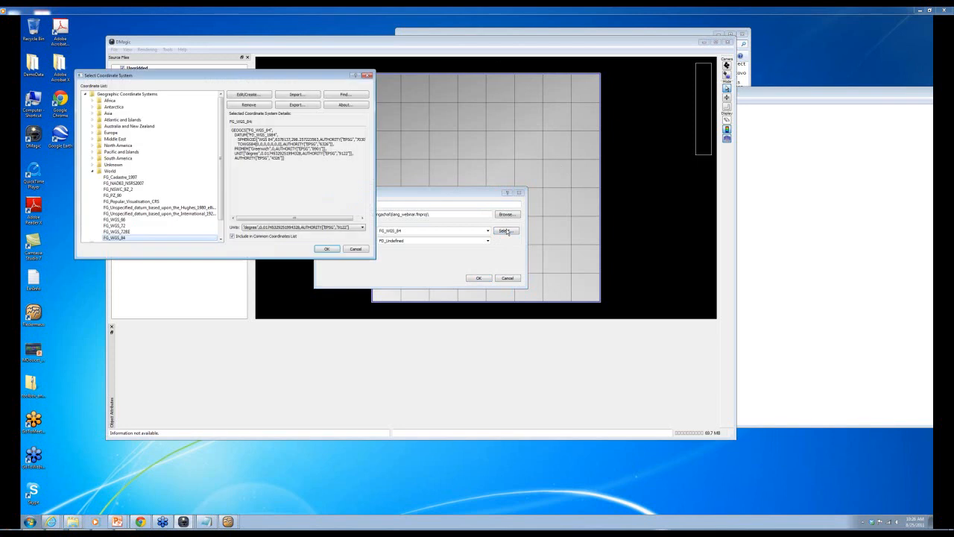
{"action": "left_click", "coordinate": [368, 77]}
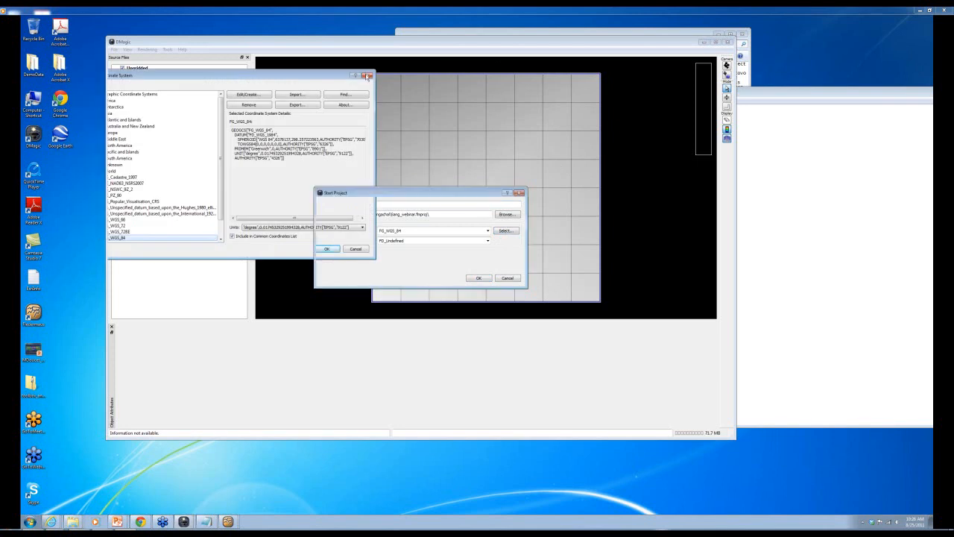
{"action": "left_click", "coordinate": [487, 231]}
{"action": "left_click_drag", "start_coordinate": [490, 246], "coordinate": [490, 272]}
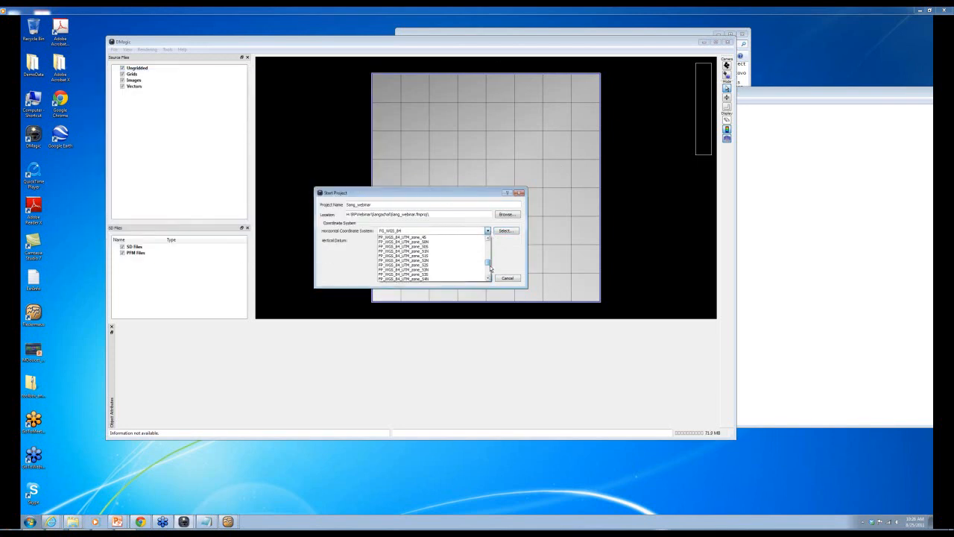
{"action": "left_click", "coordinate": [432, 274]}
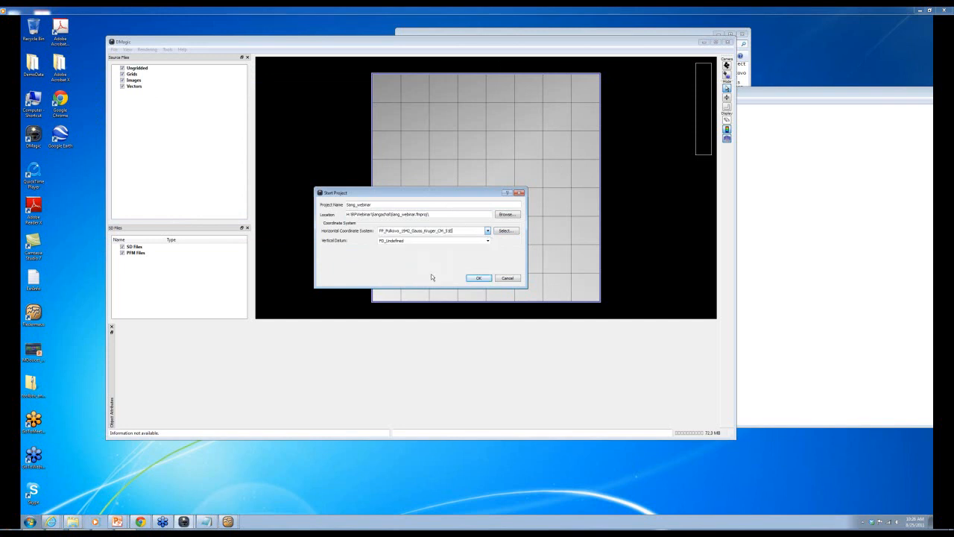
{"action": "left_click", "coordinate": [478, 278]}
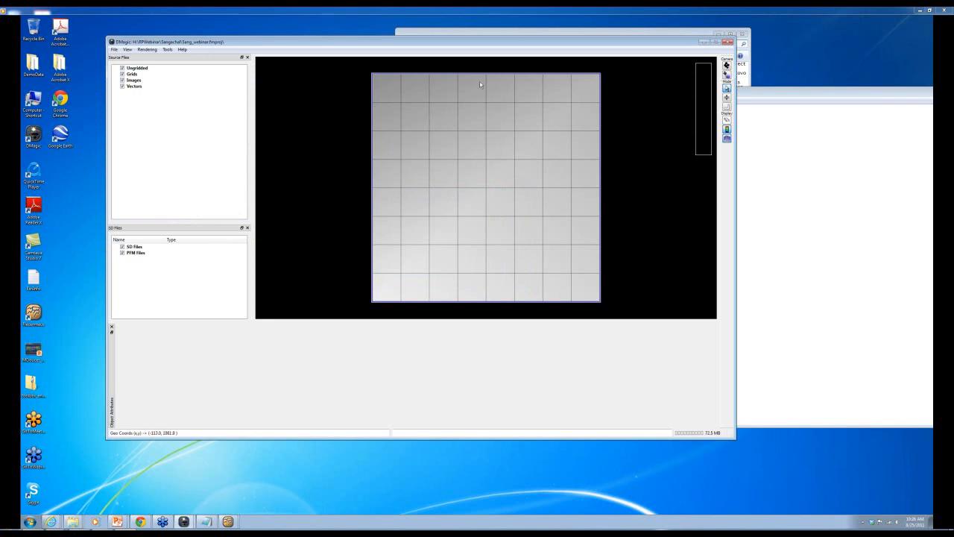
- Add gridded data, picking the Sang_North file from the RPWebinar\Sangachal folder
{"action": "right_click", "coordinate": [139, 75]}
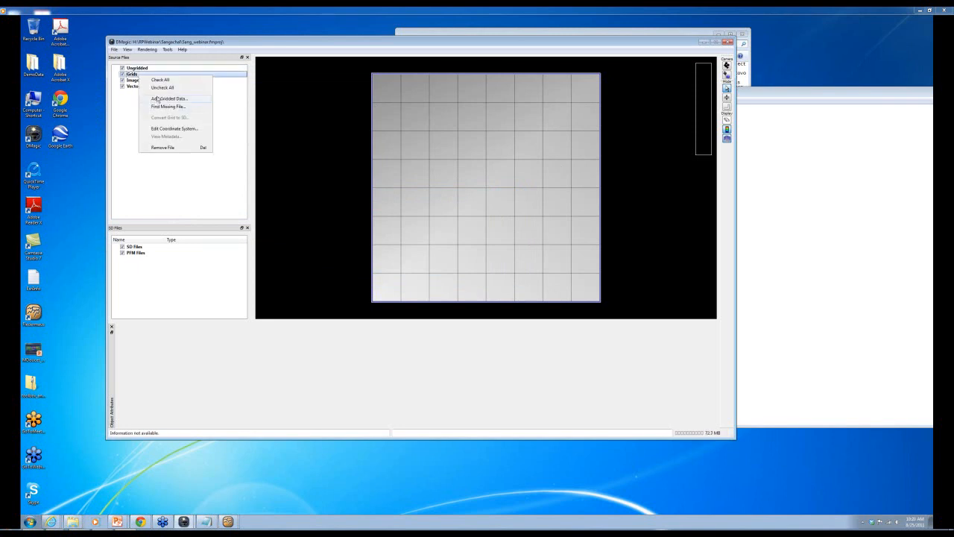
{"action": "left_click", "coordinate": [157, 99]}
{"action": "left_click", "coordinate": [502, 138]}
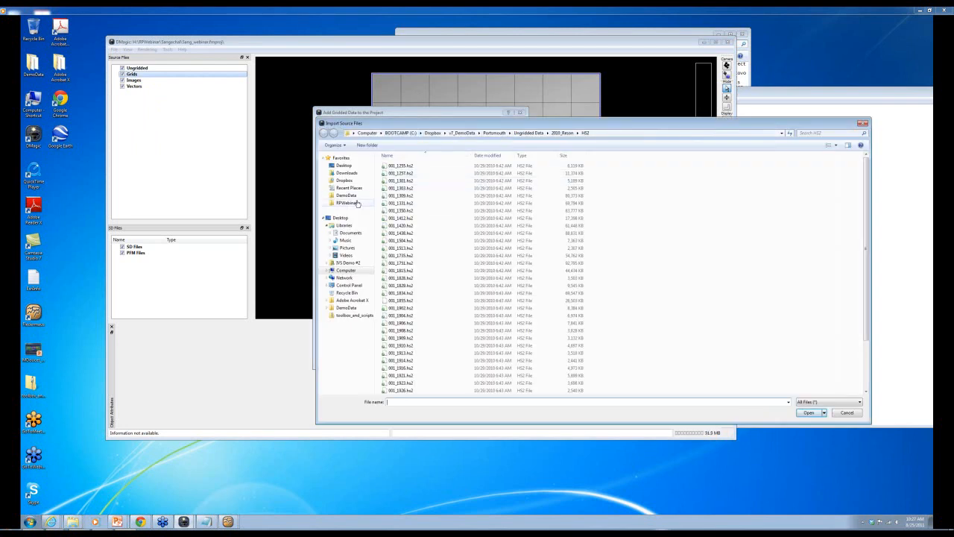
{"action": "left_click", "coordinate": [348, 202]}
{"action": "double_click", "coordinate": [399, 191]}
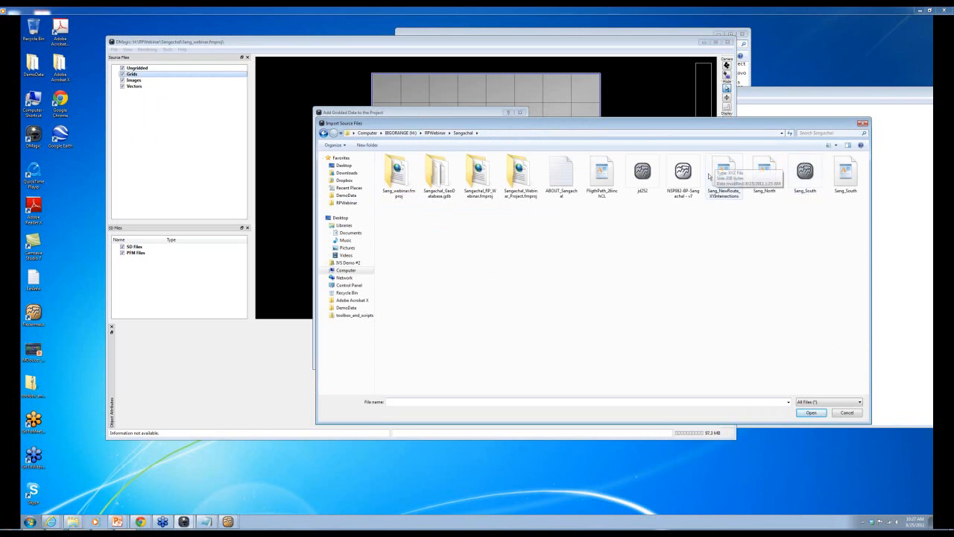
{"action": "left_click", "coordinate": [766, 174]}
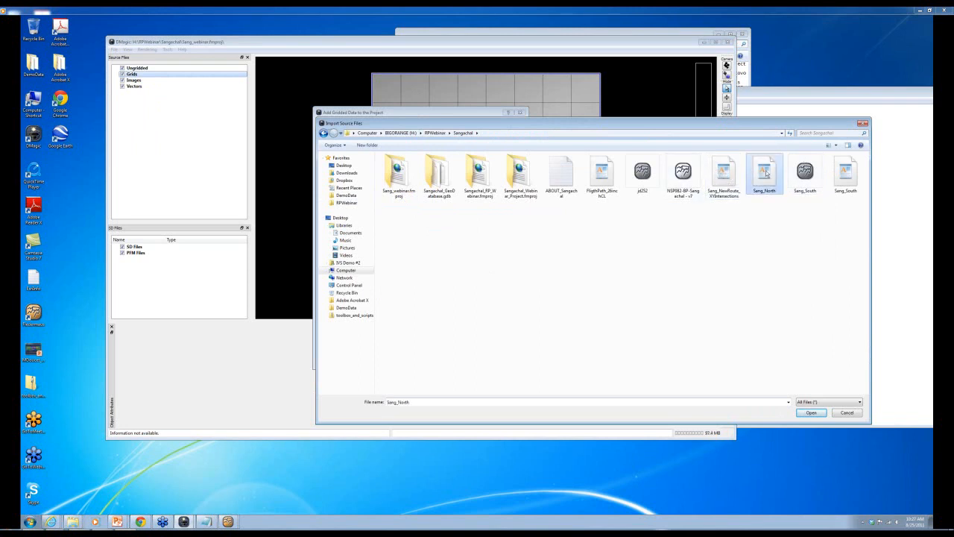
{"action": "left_click", "coordinate": [810, 412]}
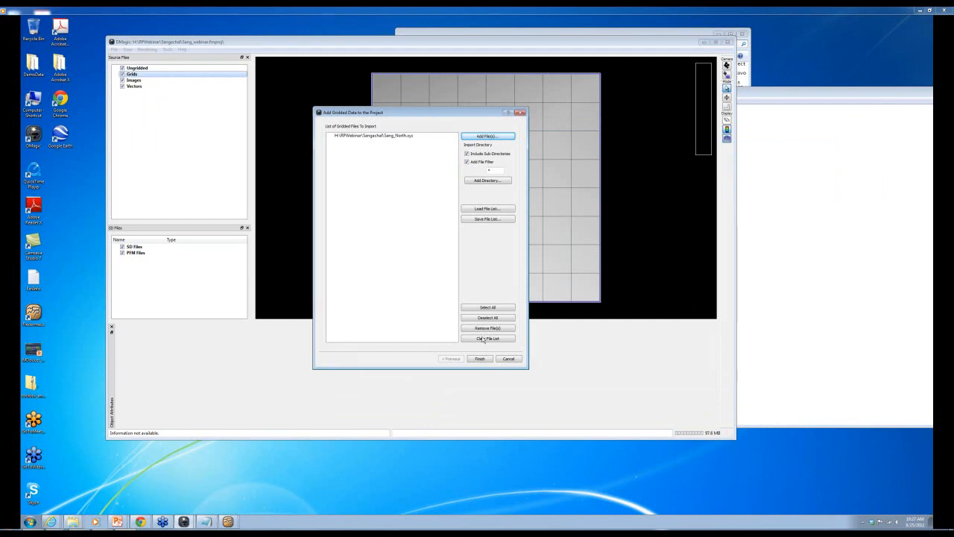
{"action": "left_click", "coordinate": [480, 359]}
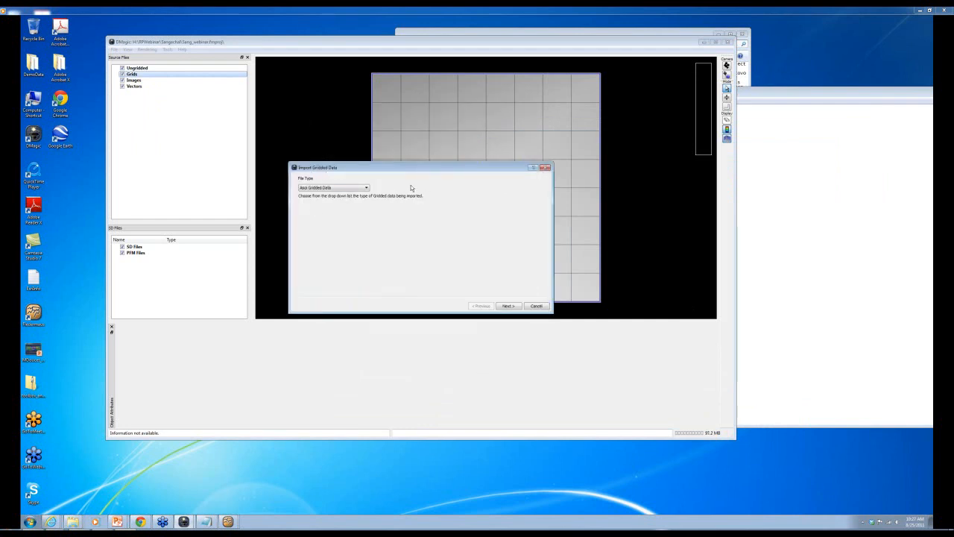
- Import Sang_North as ASCII XYZ gridded data with X, Y, Z mapping and select it
{"action": "left_click", "coordinate": [520, 309]}
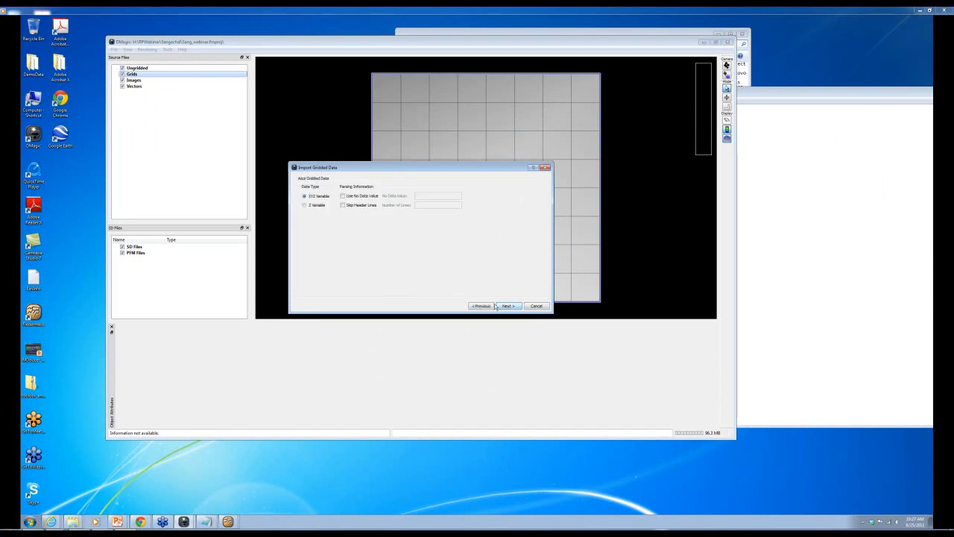
{"action": "left_click", "coordinate": [500, 306]}
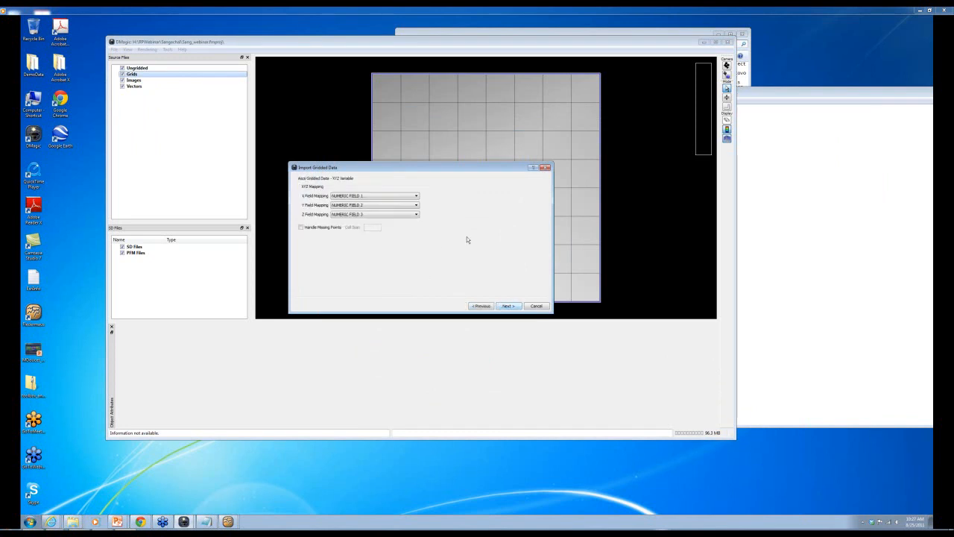
{"action": "left_click", "coordinate": [508, 307]}
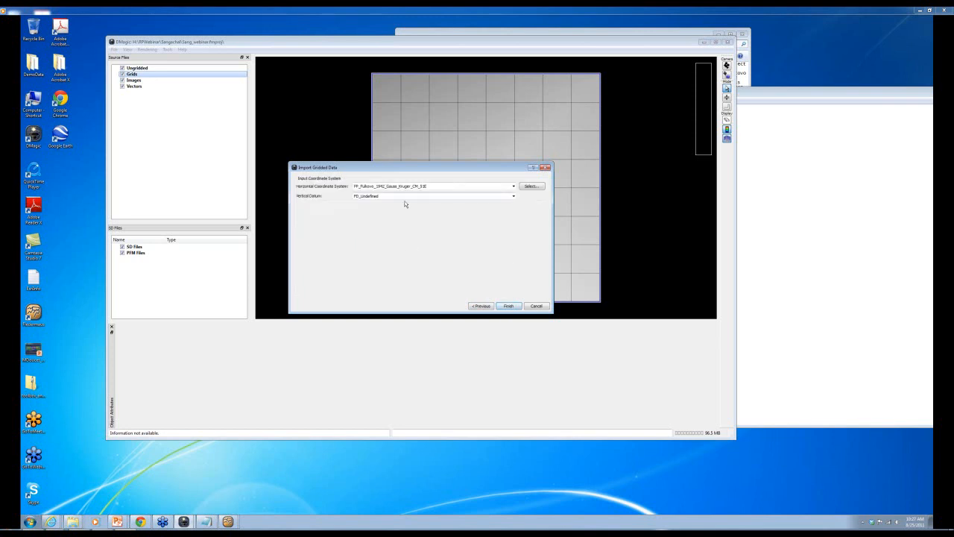
{"action": "left_click", "coordinate": [515, 307]}
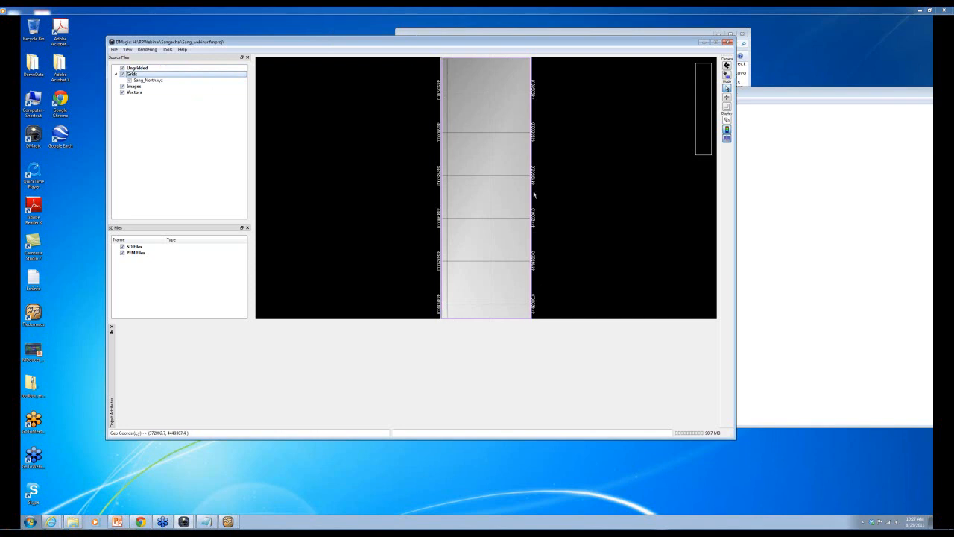
{"action": "scroll", "coordinate": [473, 172], "scroll_direction": "up", "scroll_amount": 3}
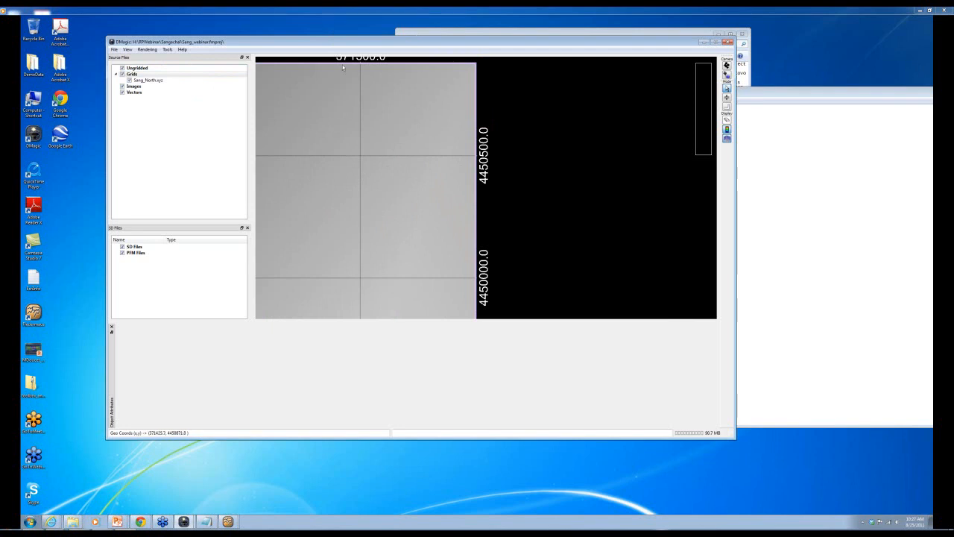
{"action": "scroll", "coordinate": [448, 88], "scroll_direction": "down", "scroll_amount": 2}
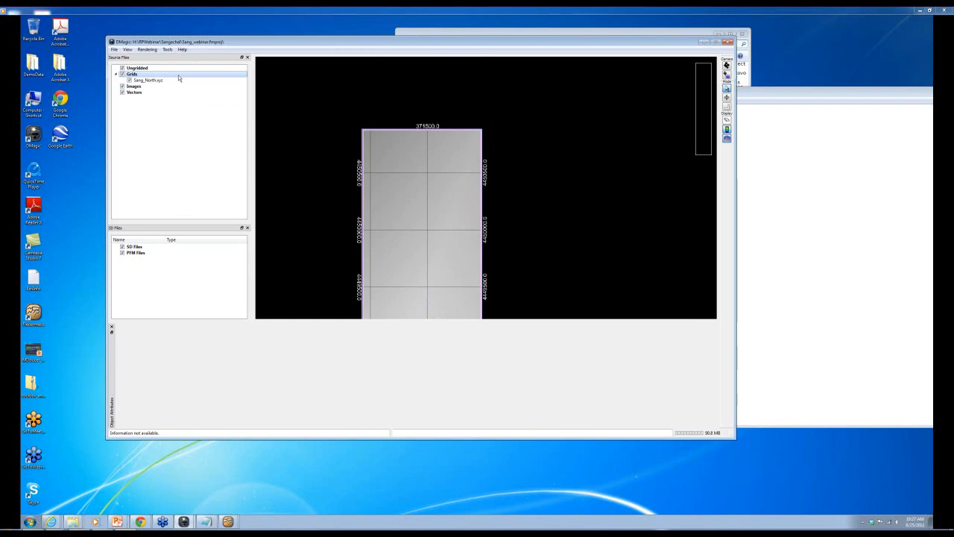
{"action": "left_click", "coordinate": [153, 79]}
- Convert Sang_North.xyz to a Surface (DTM) SD file with default Z options and colour map
{"action": "right_click", "coordinate": [155, 81]}
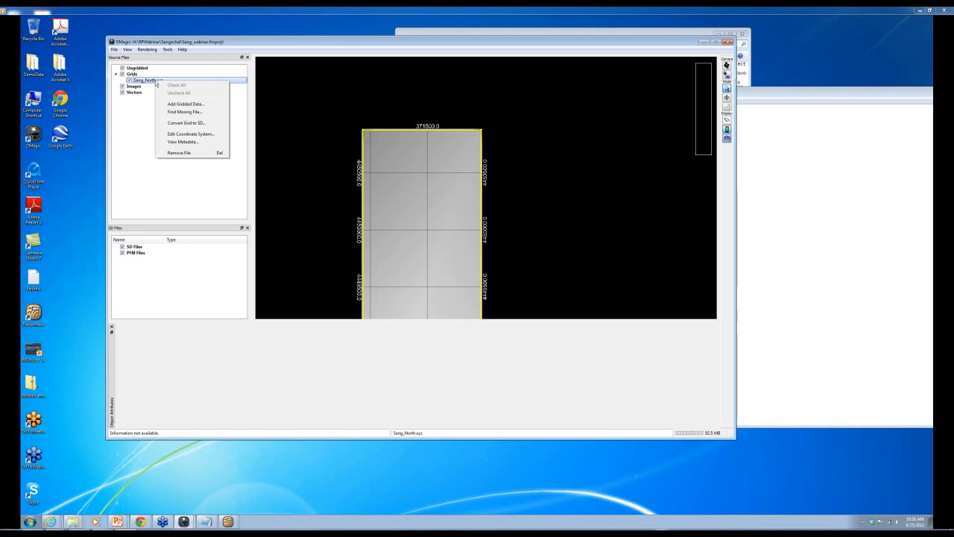
{"action": "left_click", "coordinate": [183, 124]}
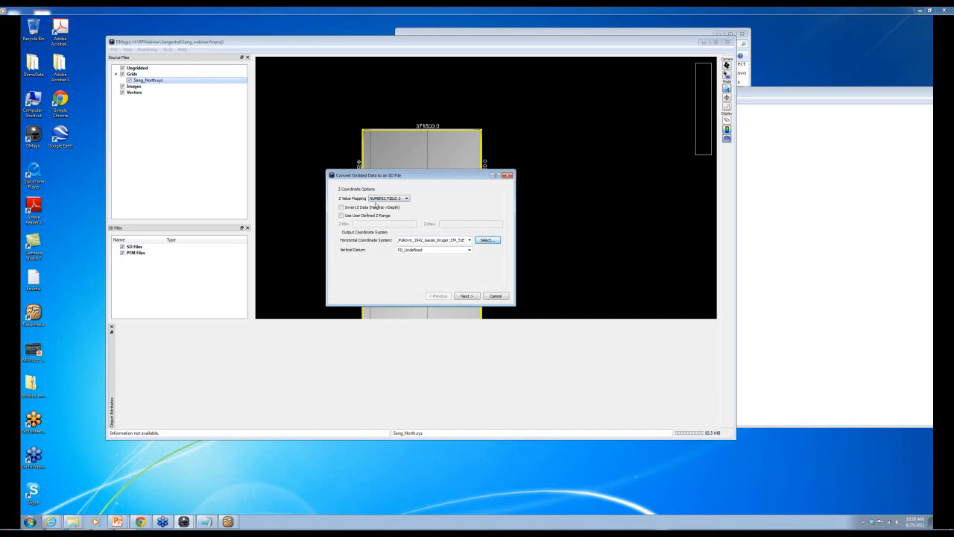
{"action": "left_click", "coordinate": [466, 296]}
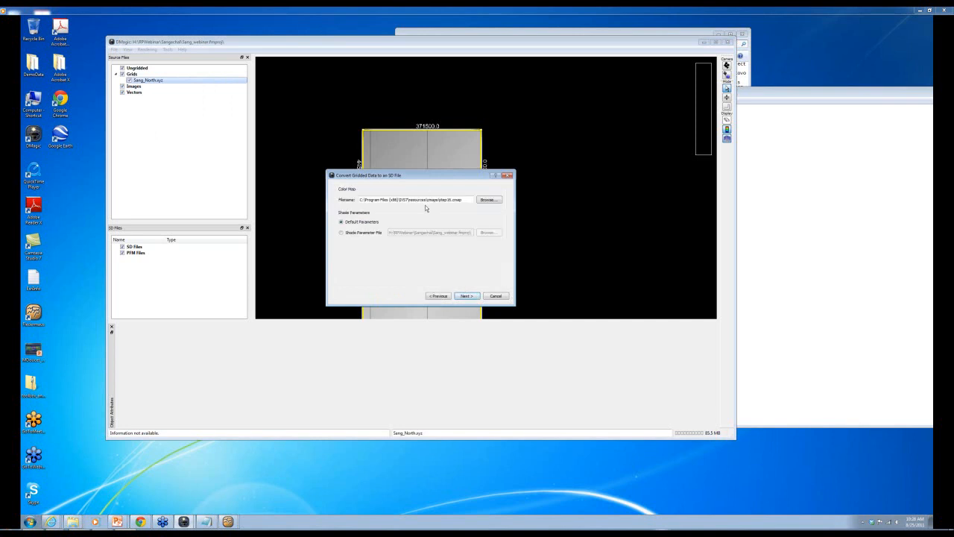
{"action": "left_click", "coordinate": [474, 297]}
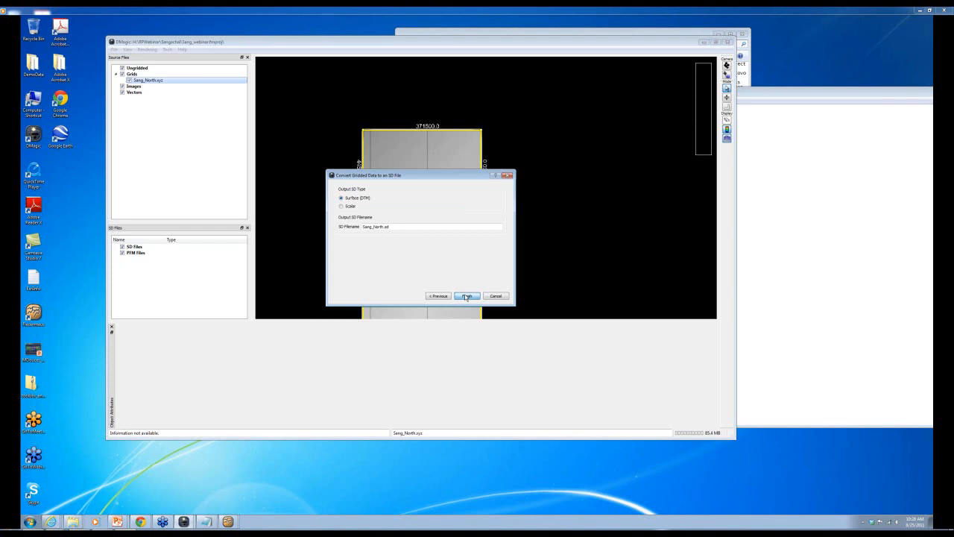
{"action": "left_click", "coordinate": [465, 295]}
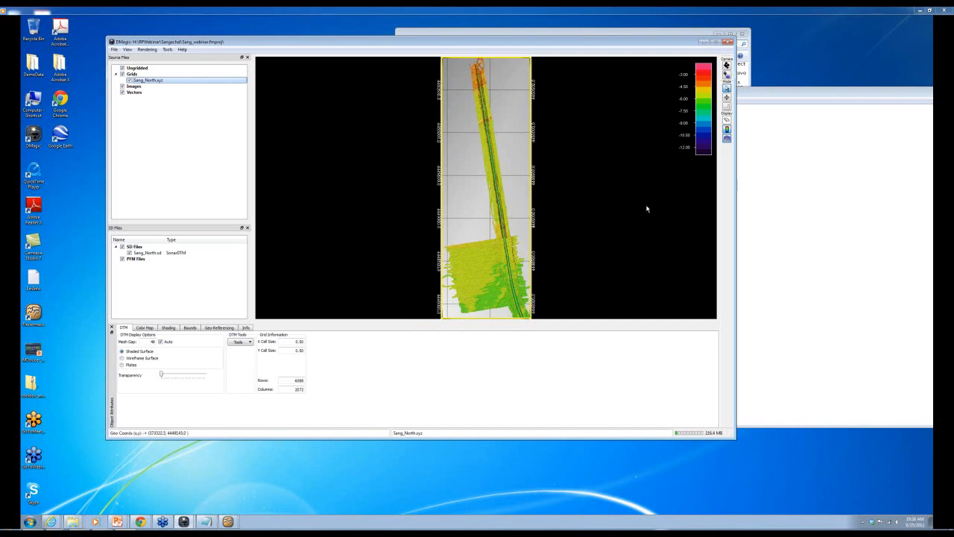
- Select the finished Sang_North.sd surface in the SD Files list
{"action": "scroll", "coordinate": [498, 186], "scroll_direction": "down", "scroll_amount": 1}
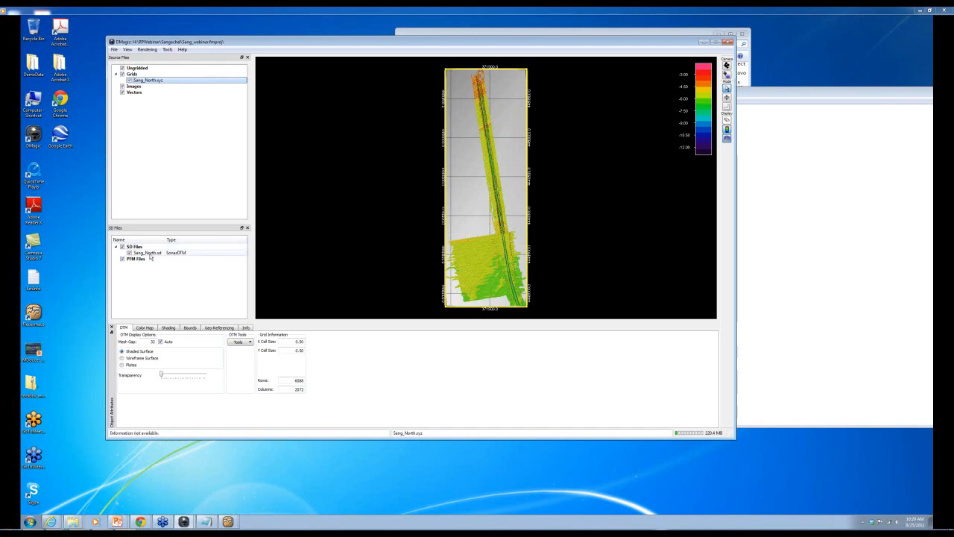
{"action": "left_click", "coordinate": [195, 254]}
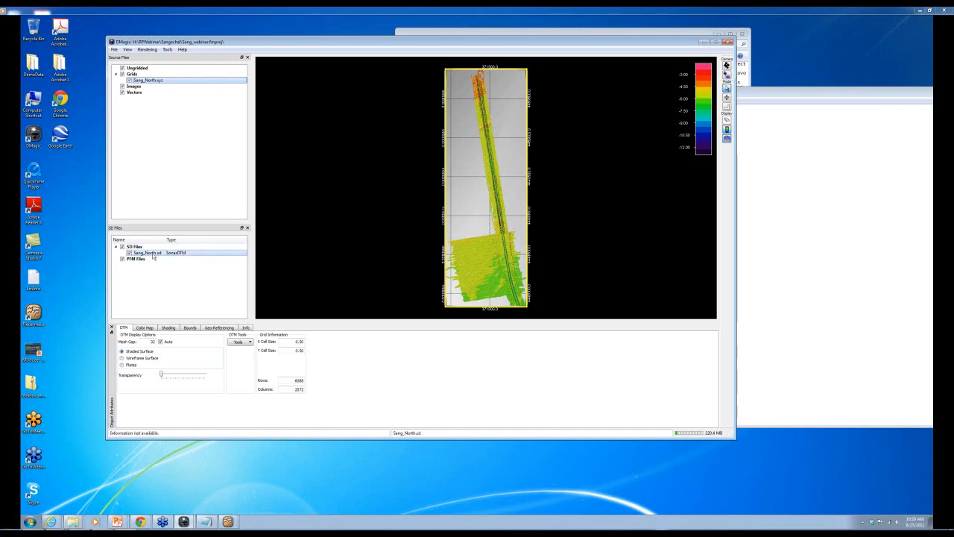
- Compute Fitted Plane slope for Sang_North.sd, attaching it to the current SD file
{"action": "right_click", "coordinate": [197, 254]}
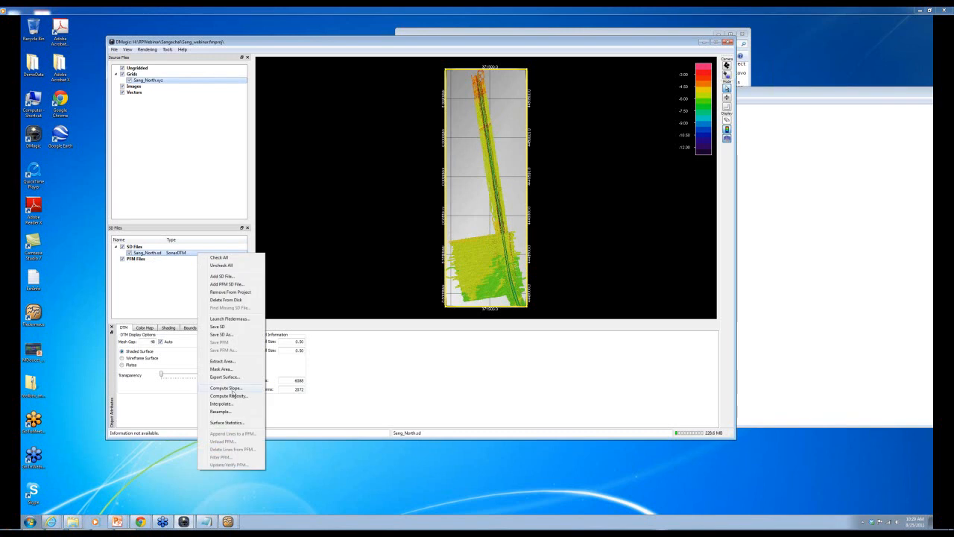
{"action": "left_click", "coordinate": [225, 388]}
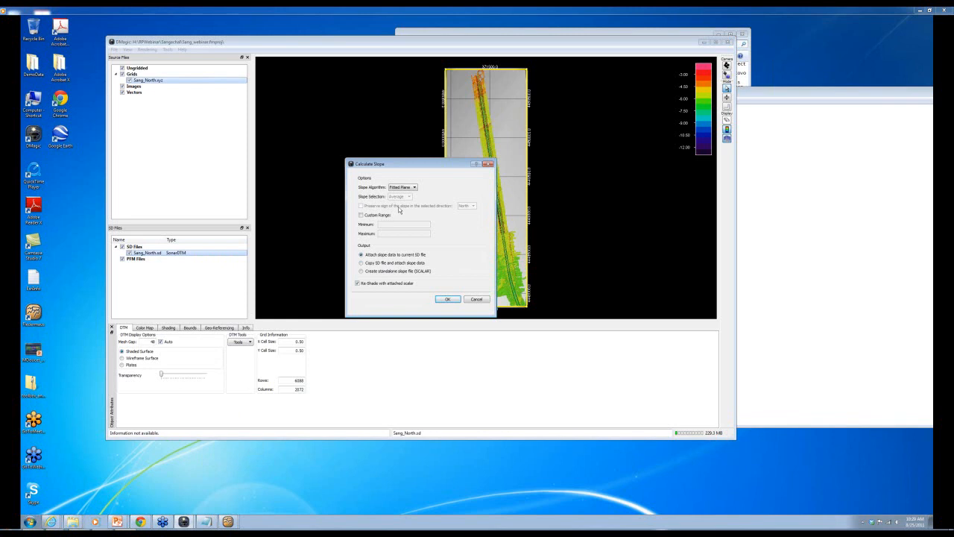
{"action": "left_click", "coordinate": [413, 187]}
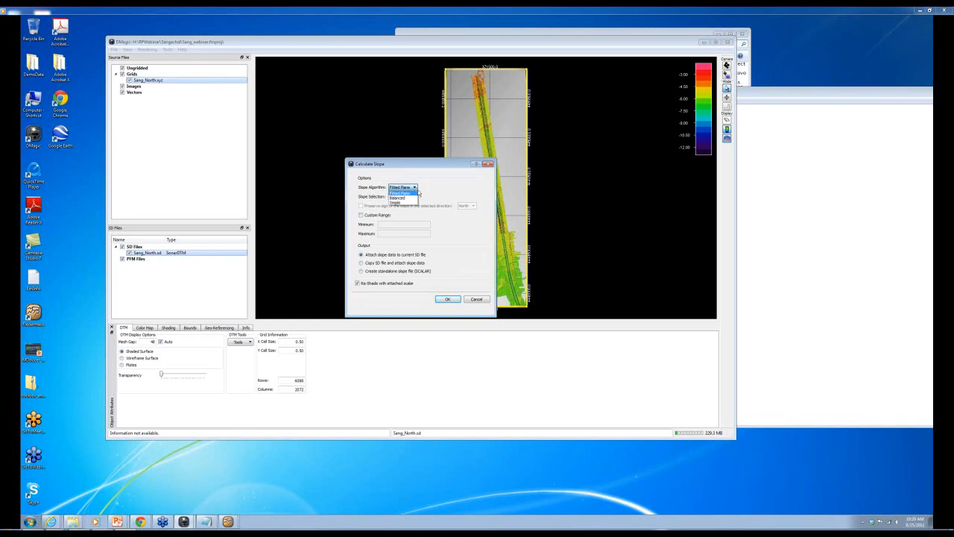
{"action": "left_click", "coordinate": [408, 194]}
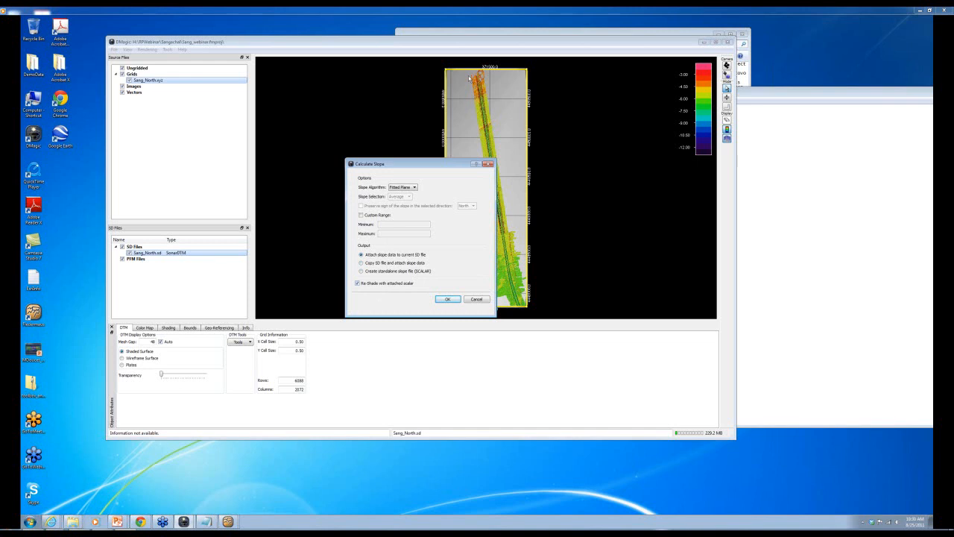
{"action": "left_click_drag", "start_coordinate": [448, 165], "coordinate": [401, 168]}
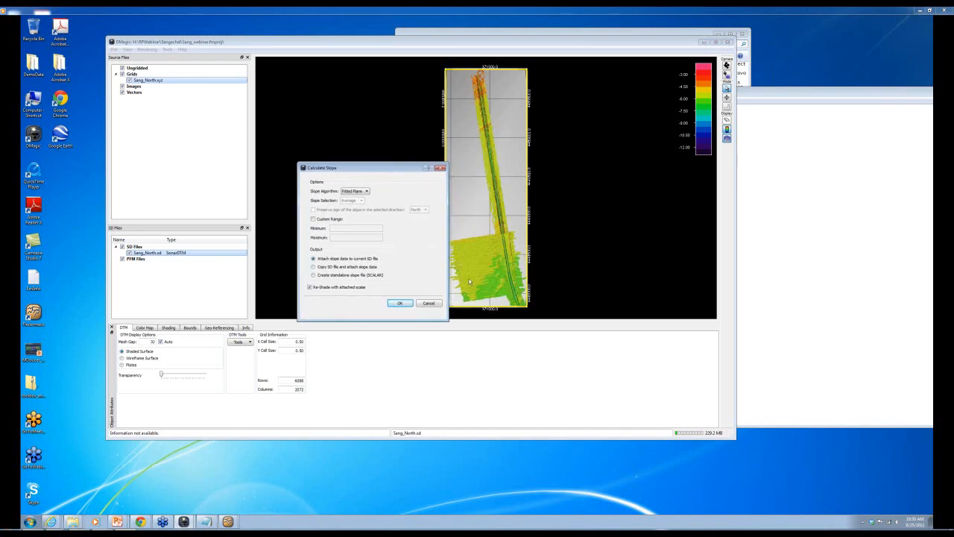
{"action": "left_click", "coordinate": [402, 303]}
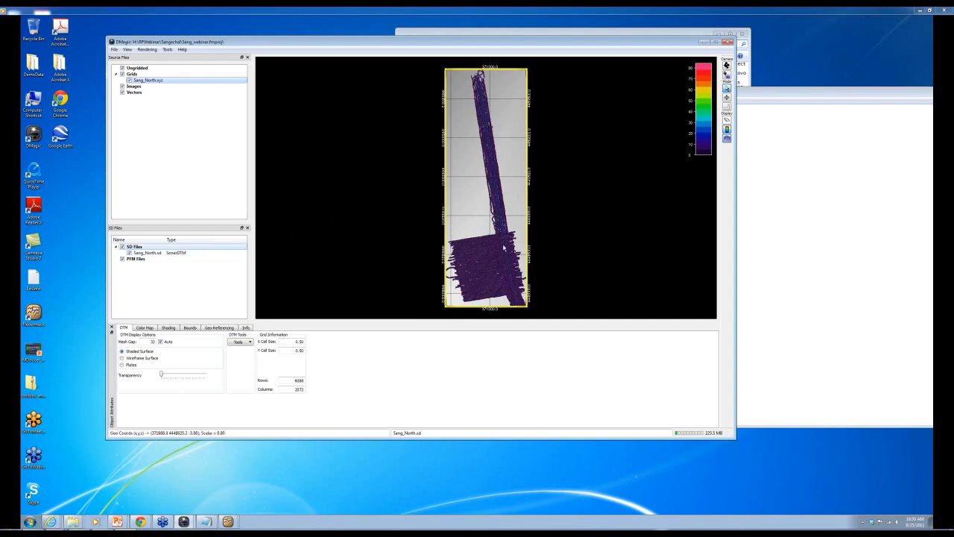
- Narrow the Sang_North colour map User Range to 0–6.071 and apply it
{"action": "scroll", "coordinate": [504, 245], "scroll_direction": "up", "scroll_amount": 6}
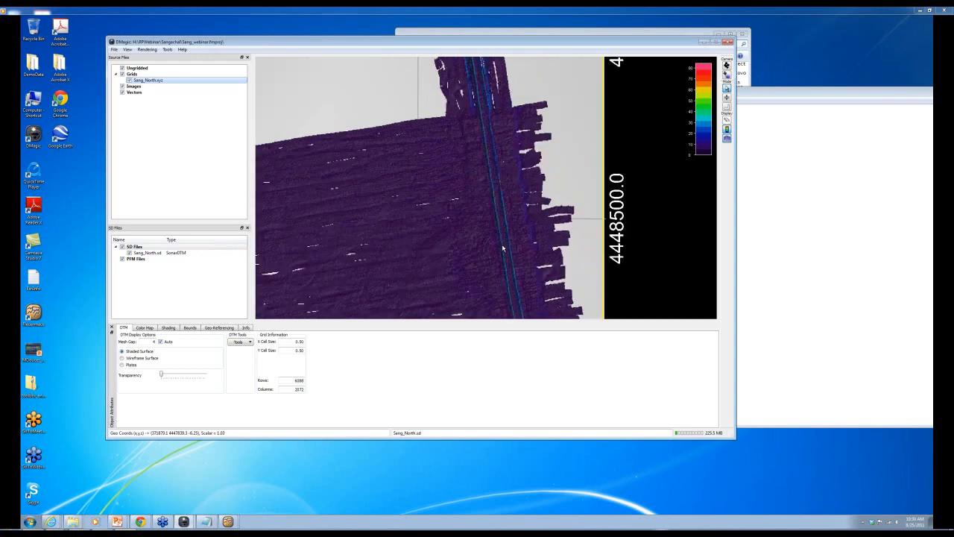
{"action": "scroll", "coordinate": [501, 244], "scroll_direction": "up", "scroll_amount": 4}
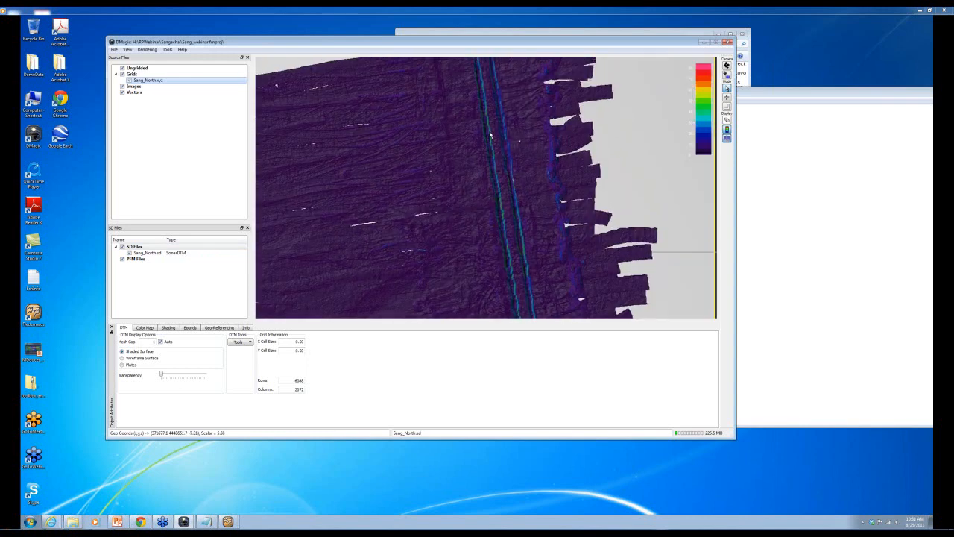
{"action": "scroll", "coordinate": [489, 137], "scroll_direction": "up", "scroll_amount": 4}
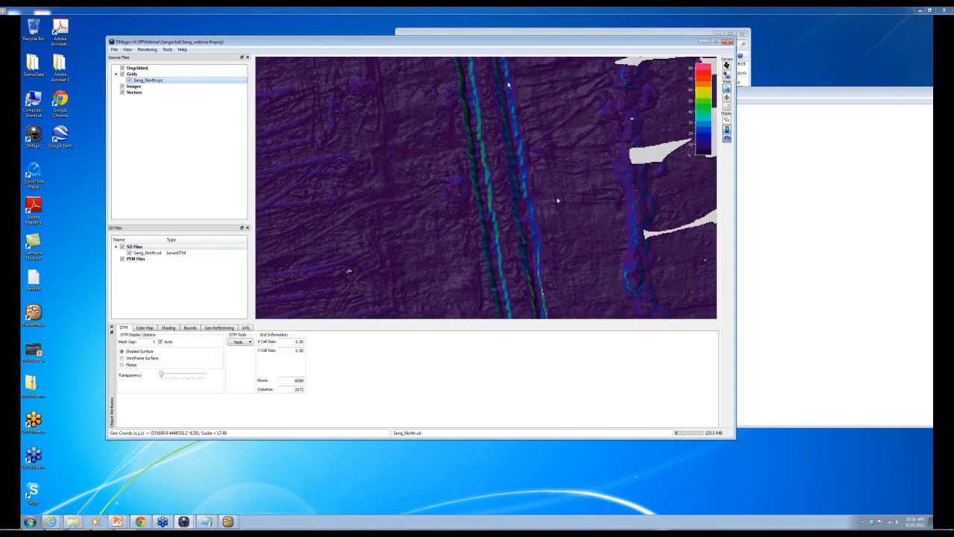
{"action": "scroll", "coordinate": [409, 193], "scroll_direction": "down", "scroll_amount": 1}
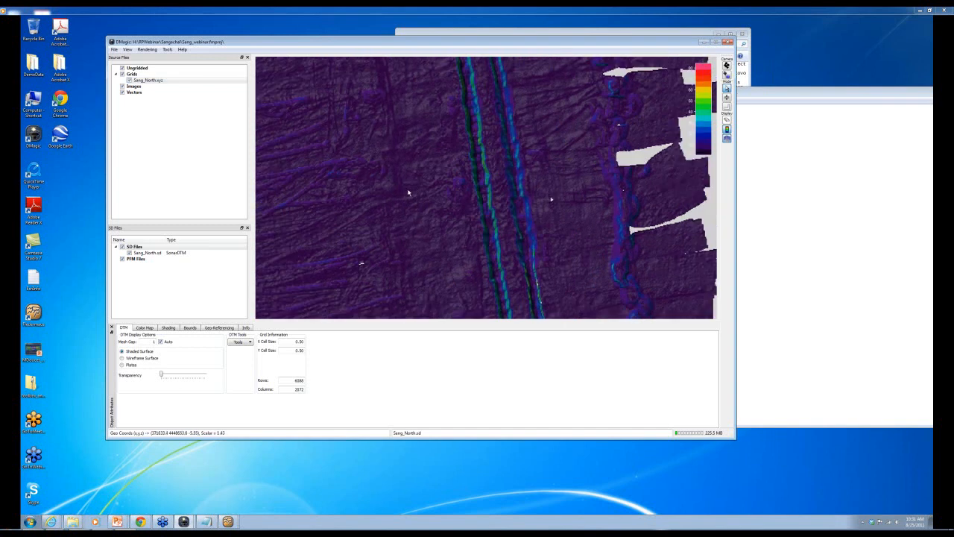
{"action": "scroll", "coordinate": [408, 193], "scroll_direction": "down", "scroll_amount": 5}
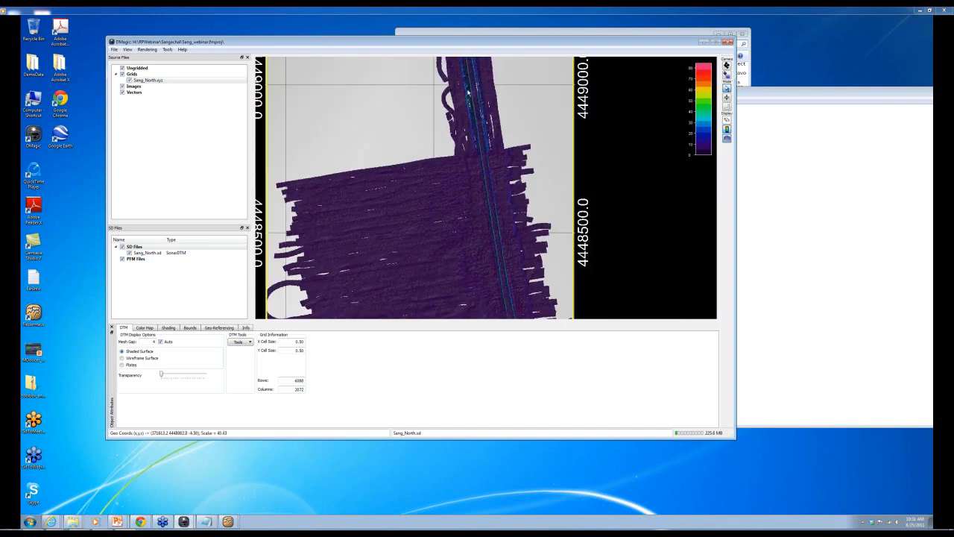
{"action": "scroll", "coordinate": [468, 91], "scroll_direction": "up", "scroll_amount": 3}
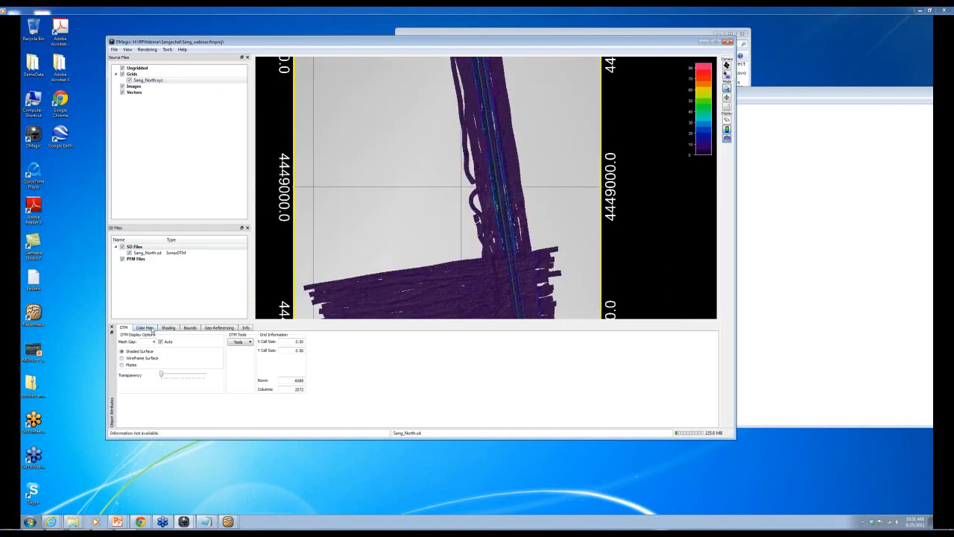
{"action": "left_click", "coordinate": [145, 327]}
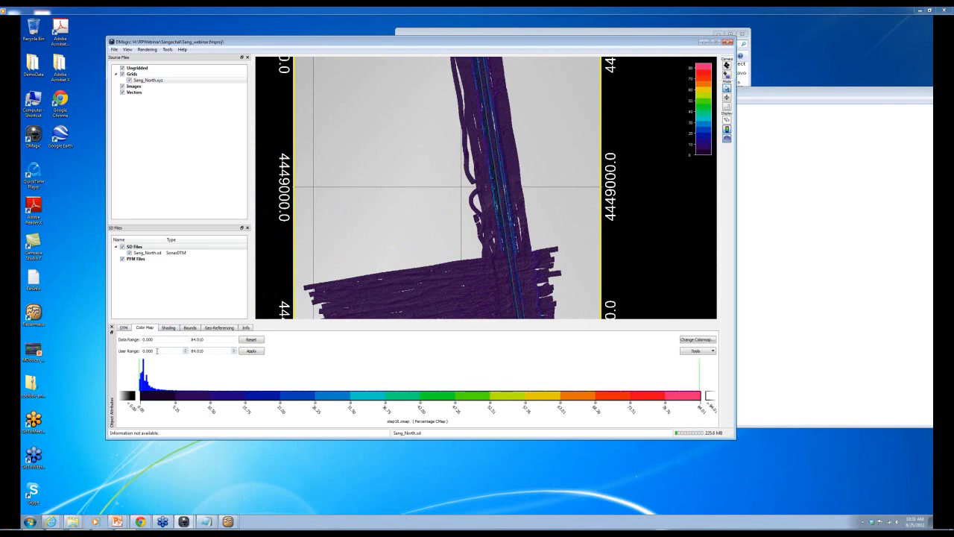
{"action": "left_click", "coordinate": [180, 381]}
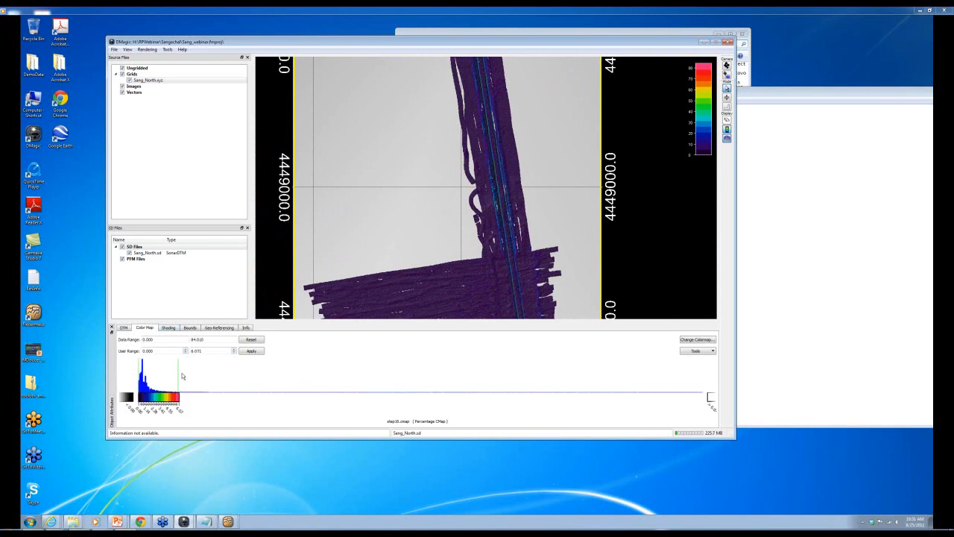
{"action": "left_click", "coordinate": [252, 351]}
{"action": "scroll", "coordinate": [512, 304], "scroll_direction": "down", "scroll_amount": 3}
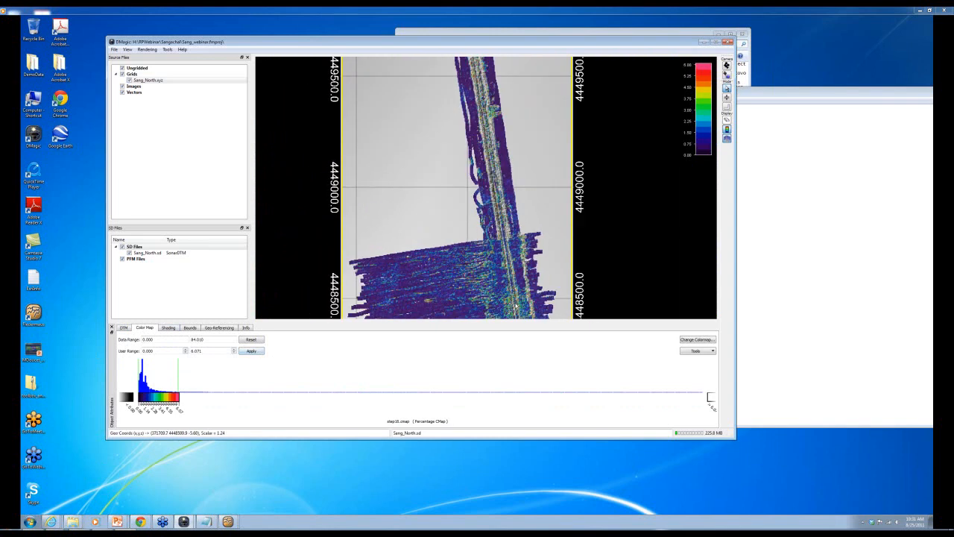
{"action": "scroll", "coordinate": [483, 275], "scroll_direction": "up", "scroll_amount": 5}
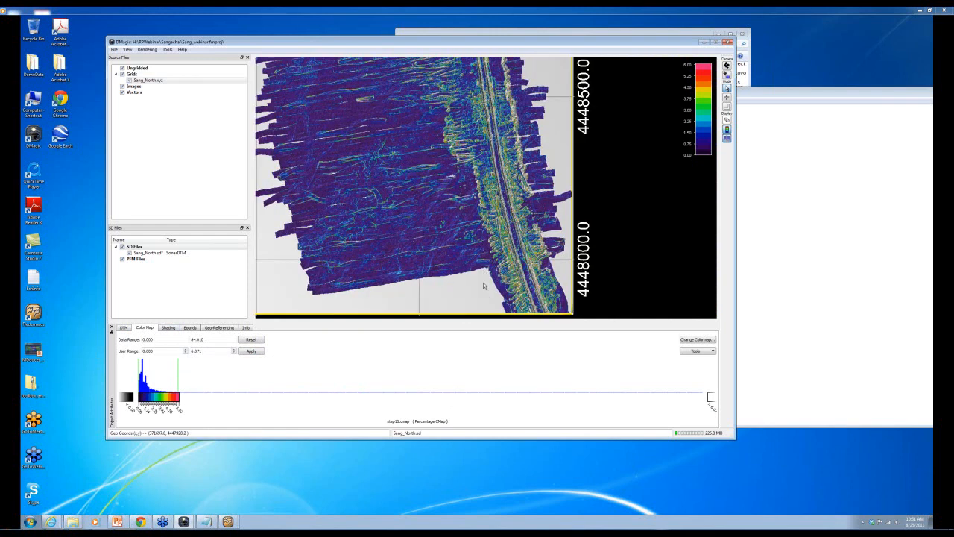
{"action": "left_click", "coordinate": [708, 351]}
- Switch the colour table to a fixed 0–90 range and create a new five-band colormap
{"action": "left_click", "coordinate": [698, 360]}
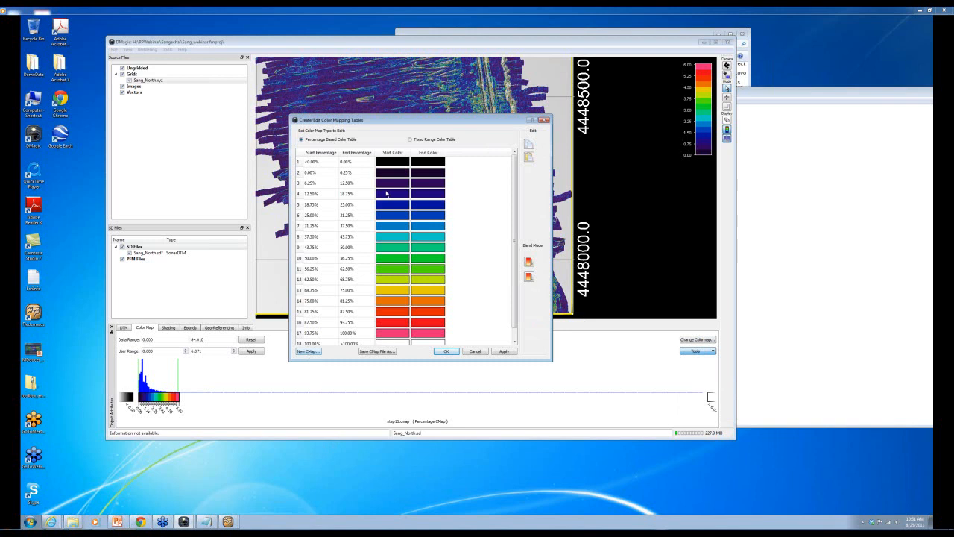
{"action": "left_click", "coordinate": [409, 139]}
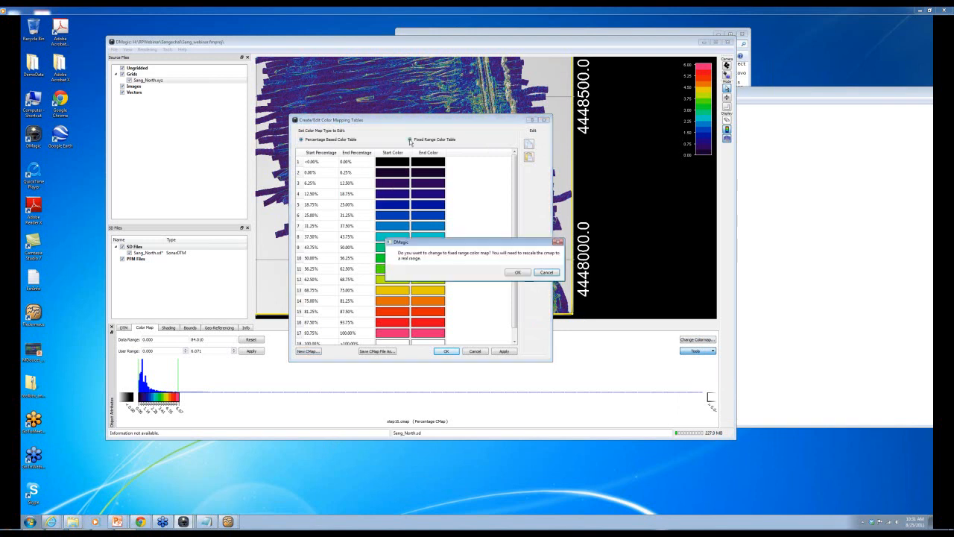
{"action": "left_click", "coordinate": [516, 273]}
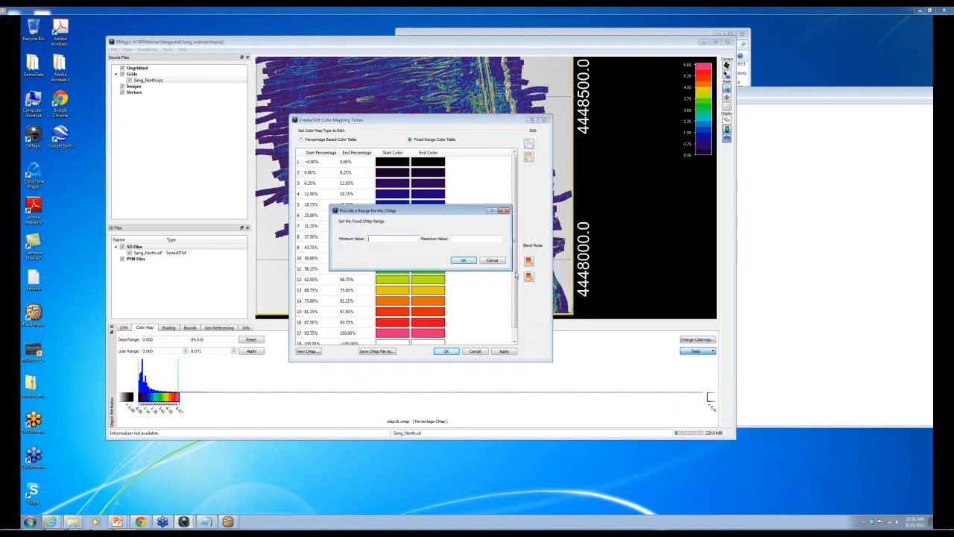
{"action": "type", "text": "0"}
{"action": "left_click", "coordinate": [467, 238]}
{"action": "type", "text": "90"}
{"action": "left_click", "coordinate": [468, 260]}
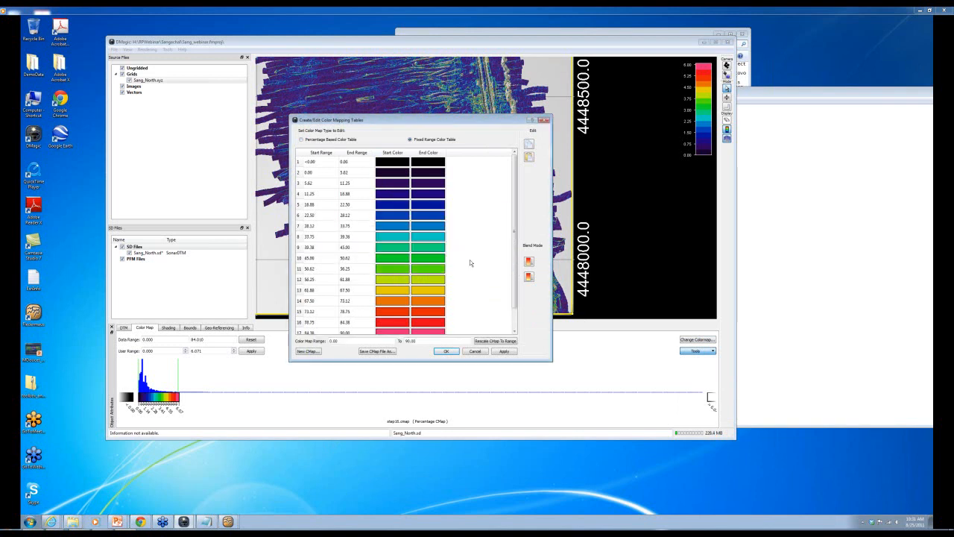
{"action": "left_click", "coordinate": [309, 352]}
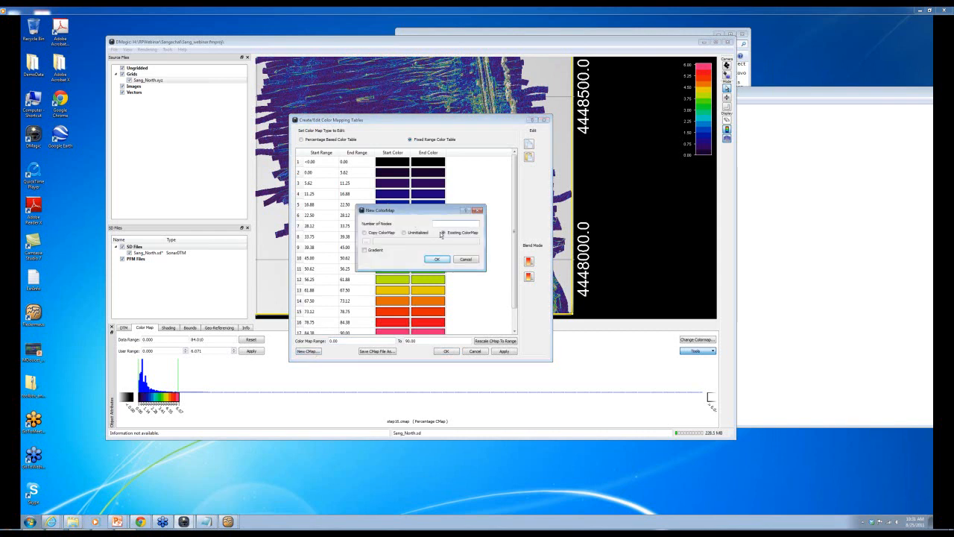
{"action": "left_click", "coordinate": [443, 233]}
{"action": "left_click", "coordinate": [439, 259]}
- Make the first band run 0 to 5 in dark green
{"action": "double_click", "coordinate": [351, 174]}
{"action": "type", "text": "5"}
{"action": "left_click", "coordinate": [419, 285]}
{"action": "double_click", "coordinate": [391, 175]}
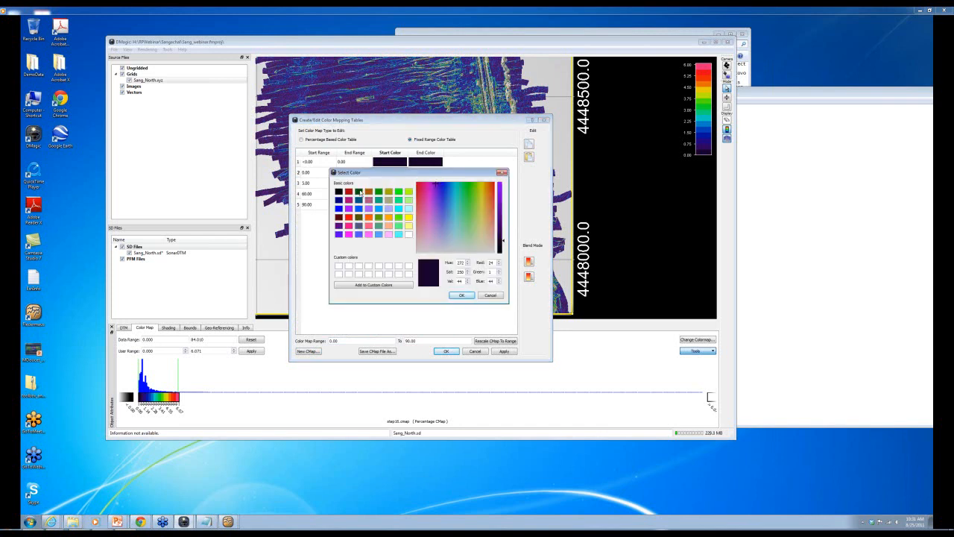
{"action": "left_click", "coordinate": [358, 191]}
{"action": "left_click", "coordinate": [462, 296]}
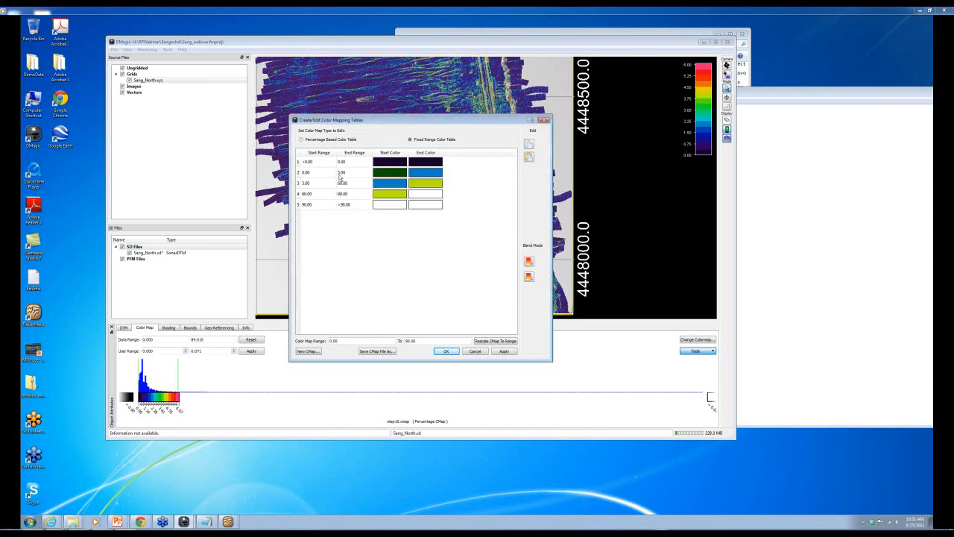
- Set the next band to end at 10, yellow at both start and end
{"action": "double_click", "coordinate": [352, 184]}
{"action": "type", "text": "10"}
{"action": "left_click", "coordinate": [361, 247]}
{"action": "double_click", "coordinate": [396, 184]}
{"action": "left_click", "coordinate": [408, 218]}
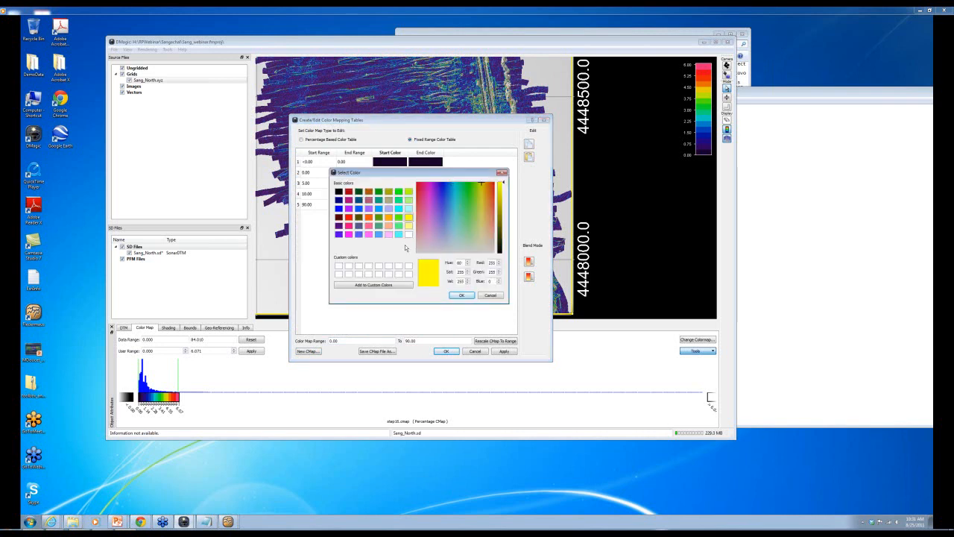
{"action": "left_click", "coordinate": [461, 295]}
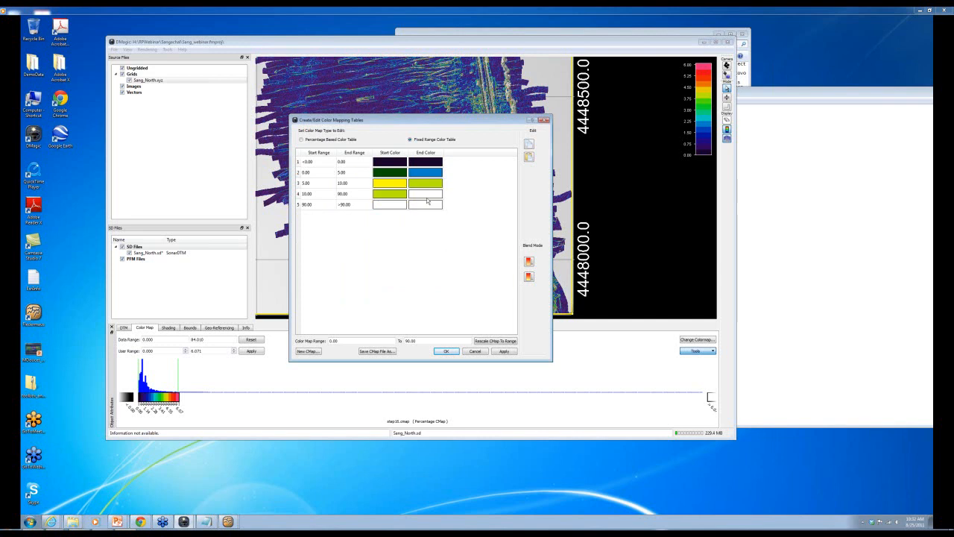
{"action": "double_click", "coordinate": [425, 183]}
{"action": "left_click", "coordinate": [408, 217]}
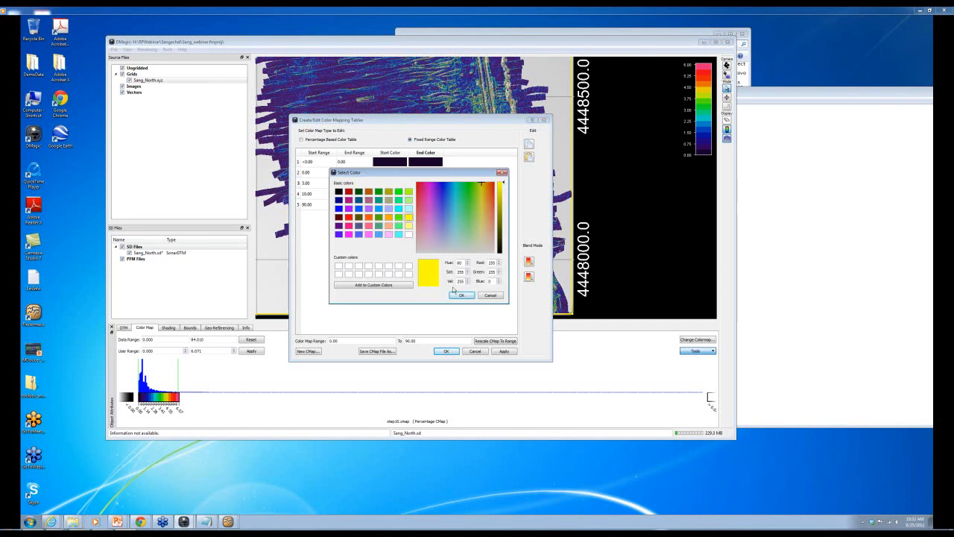
{"action": "left_click", "coordinate": [460, 295]}
- Give the 10–90 band a red start colour
{"action": "double_click", "coordinate": [388, 194]}
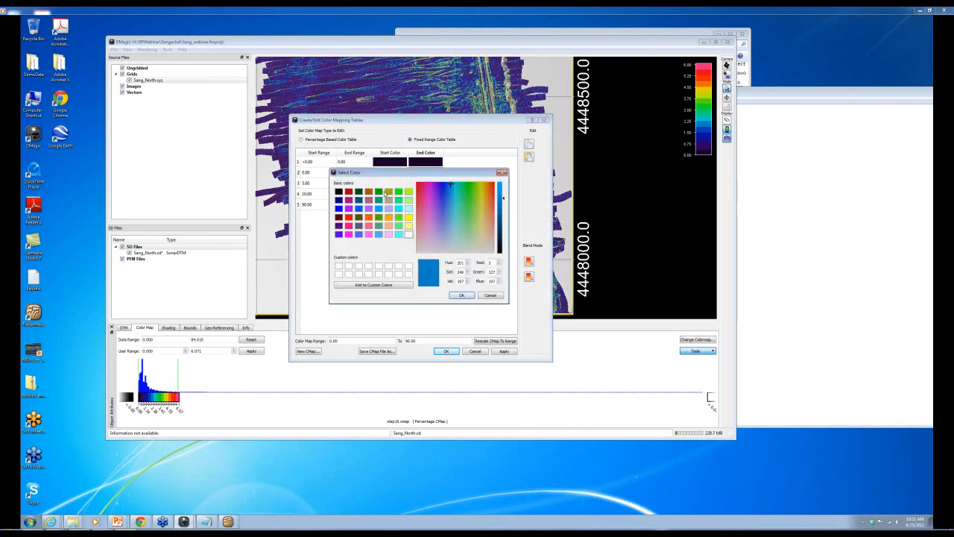
{"action": "left_click", "coordinate": [358, 192]}
{"action": "left_click", "coordinate": [462, 295]}
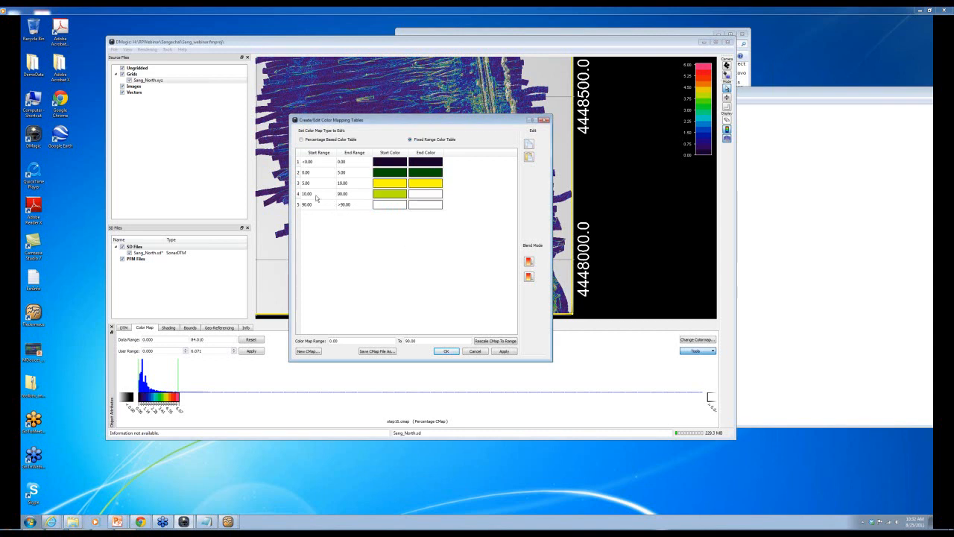
{"action": "double_click", "coordinate": [387, 194]}
{"action": "left_click", "coordinate": [348, 217]}
{"action": "left_click", "coordinate": [460, 296]}
- Apply and accept the new colour table, then pan the map to see more survey lines
{"action": "left_click", "coordinate": [495, 350]}
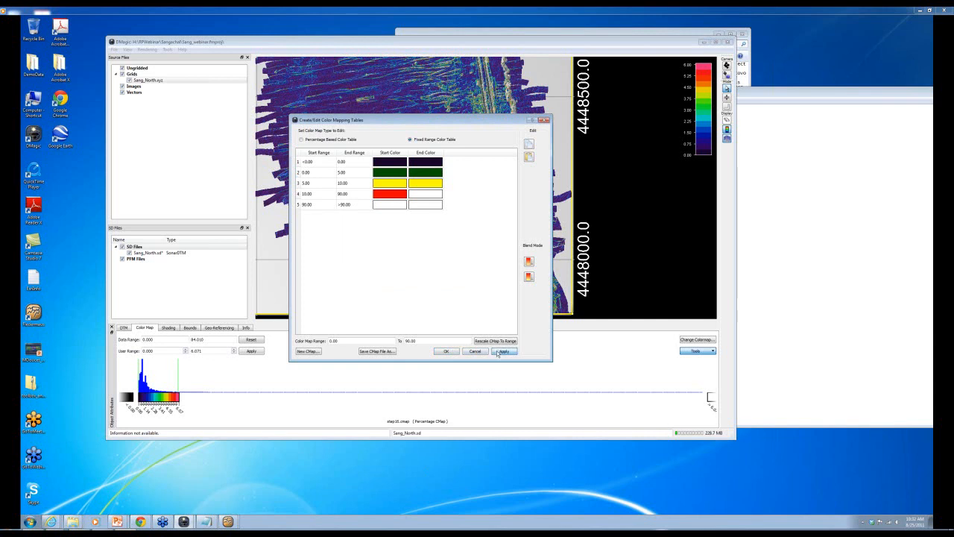
{"action": "left_click", "coordinate": [448, 351]}
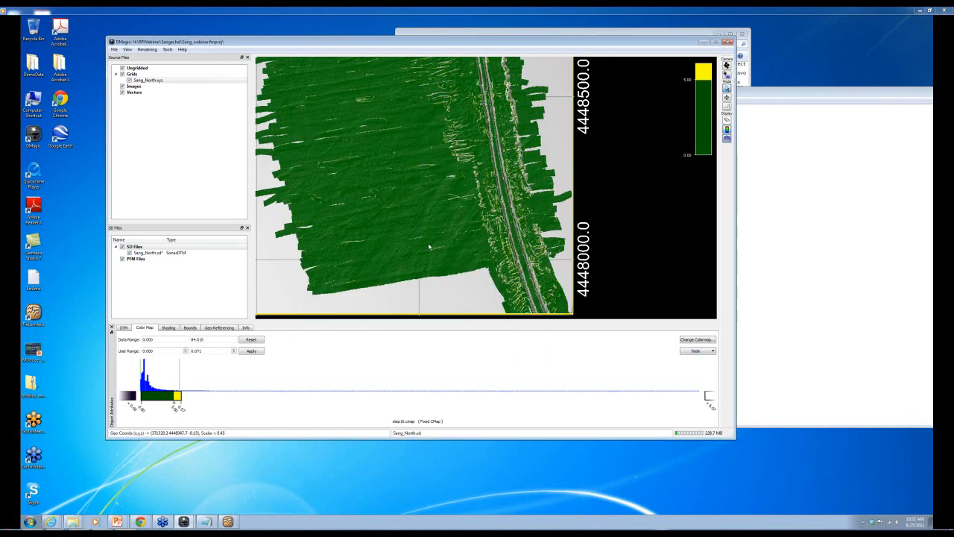
{"action": "scroll", "coordinate": [478, 106], "scroll_direction": "up", "scroll_amount": 3}
{"action": "middle_click_drag", "start_coordinate": [478, 105], "coordinate": [480, 132]}
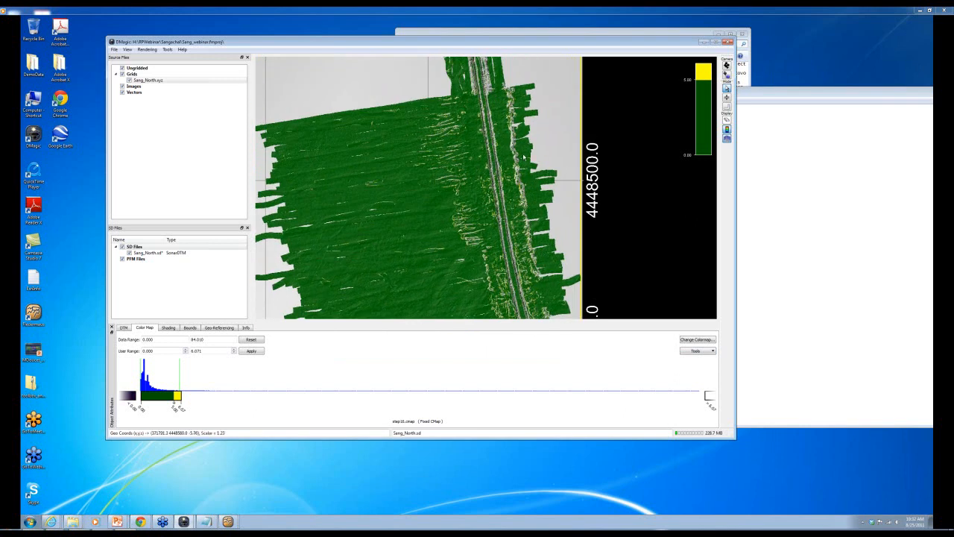
{"action": "scroll", "coordinate": [469, 223], "scroll_direction": "up", "scroll_amount": 3}
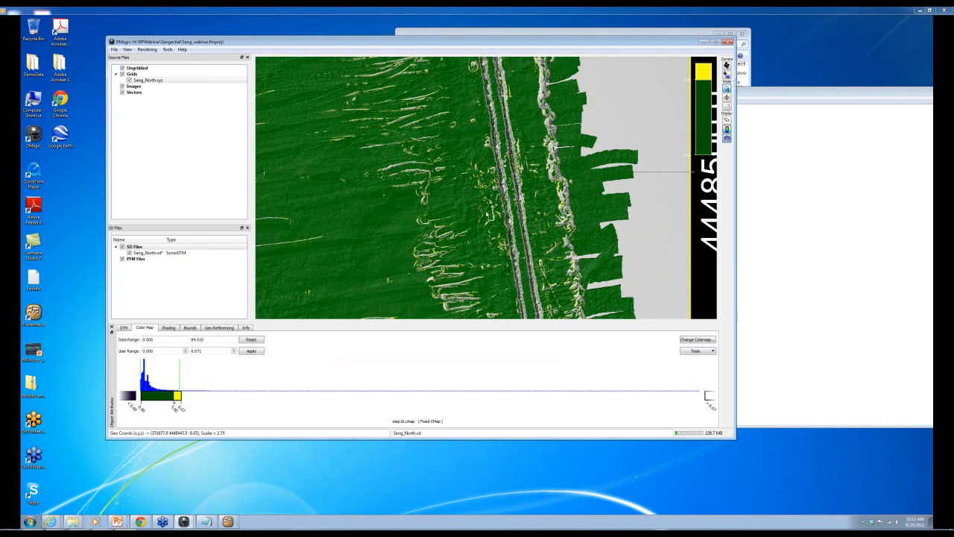
- Save Sang_North.sd via Save SD and drag the DMagic window right to reveal a shortcut
{"action": "right_click", "coordinate": [138, 253]}
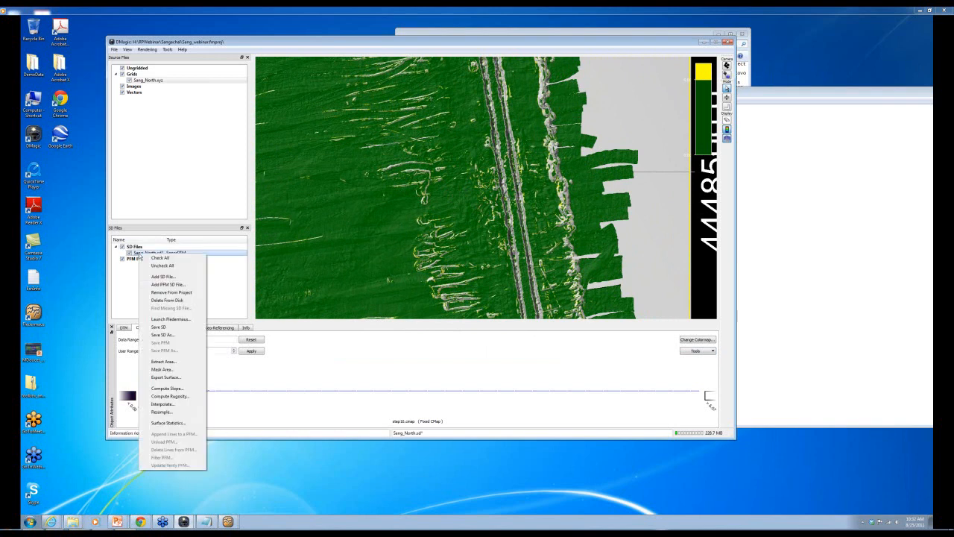
{"action": "left_click", "coordinate": [170, 327]}
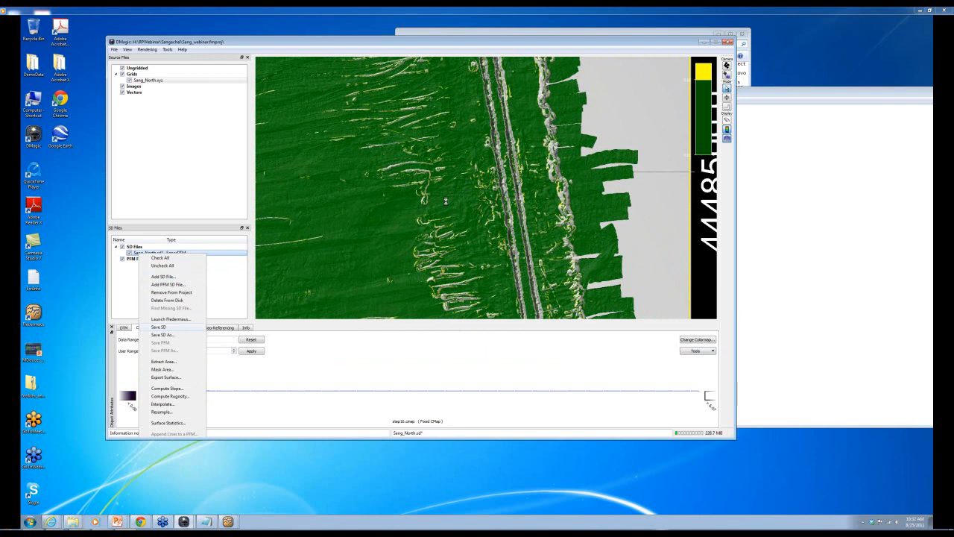
{"action": "scroll", "coordinate": [449, 198], "scroll_direction": "down", "scroll_amount": 8}
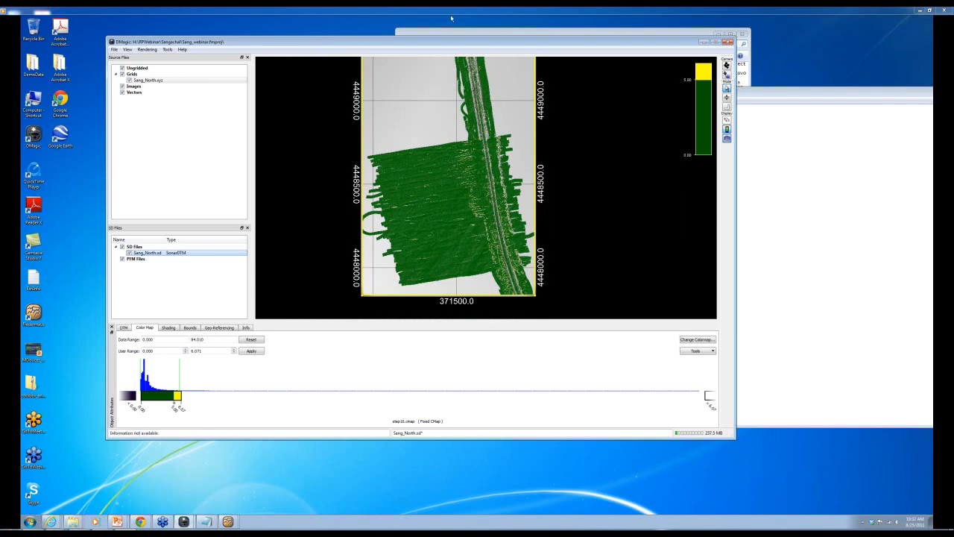
{"action": "left_click_drag", "start_coordinate": [389, 45], "coordinate": [486, 42]}
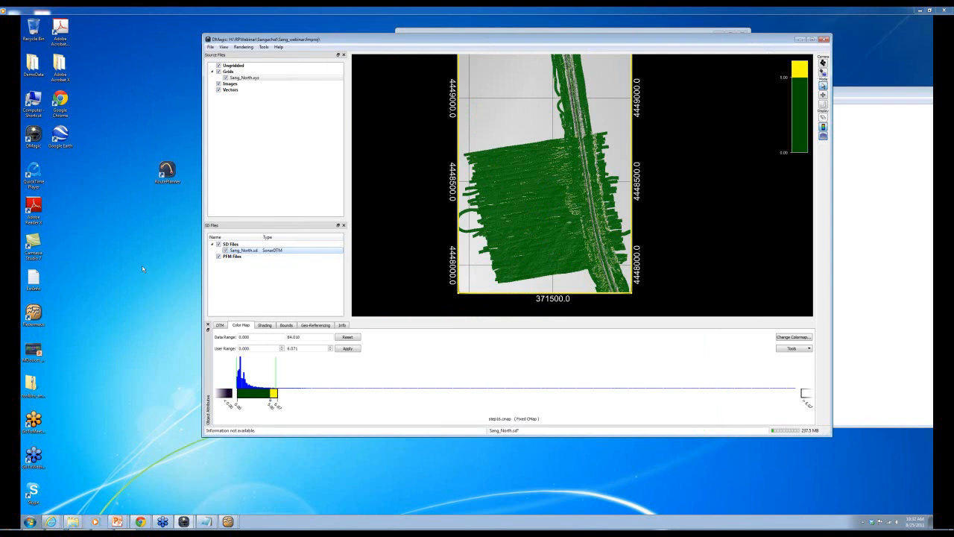
- Open the Sang_North surface in RoutePlanner, then close it and reposition DMagic
{"action": "double_click", "coordinate": [168, 171]}
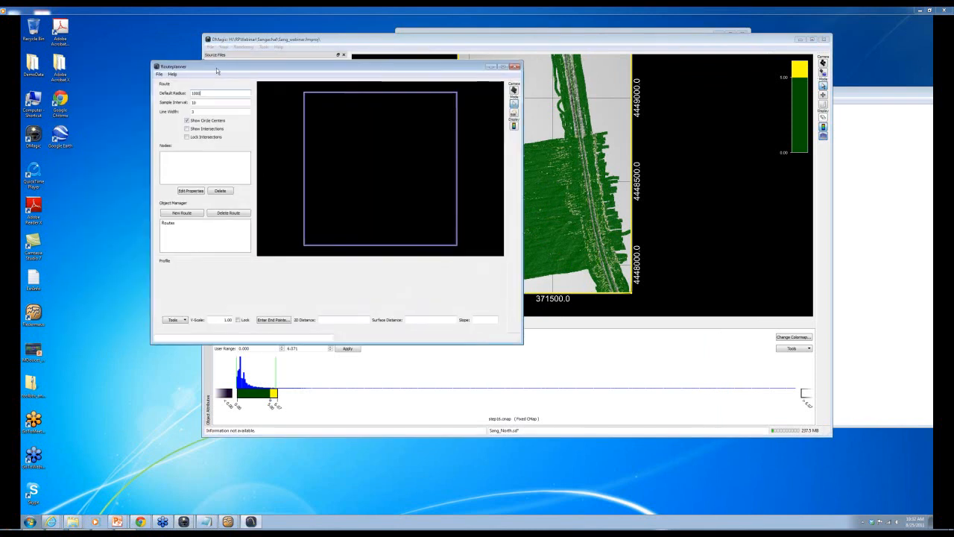
{"action": "left_click", "coordinate": [159, 74]}
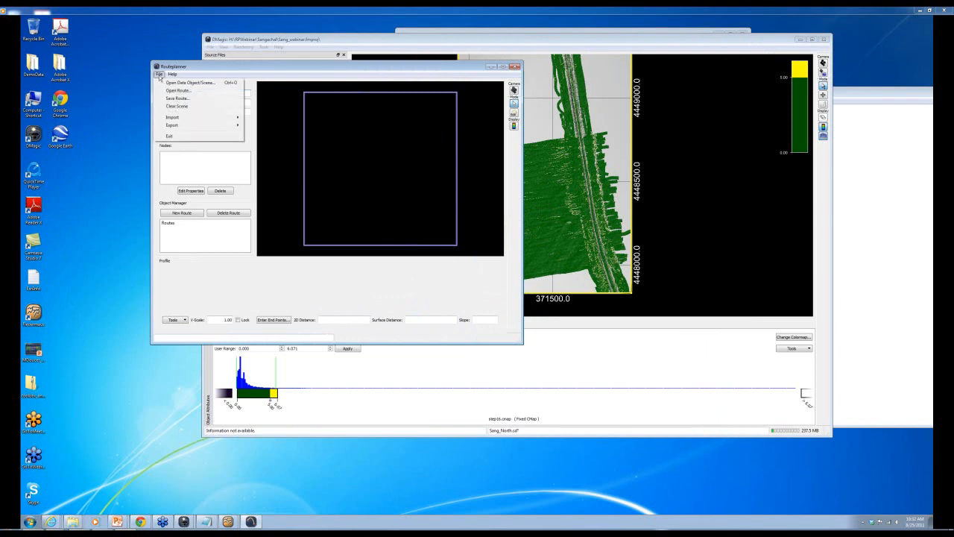
{"action": "left_click", "coordinate": [169, 84]}
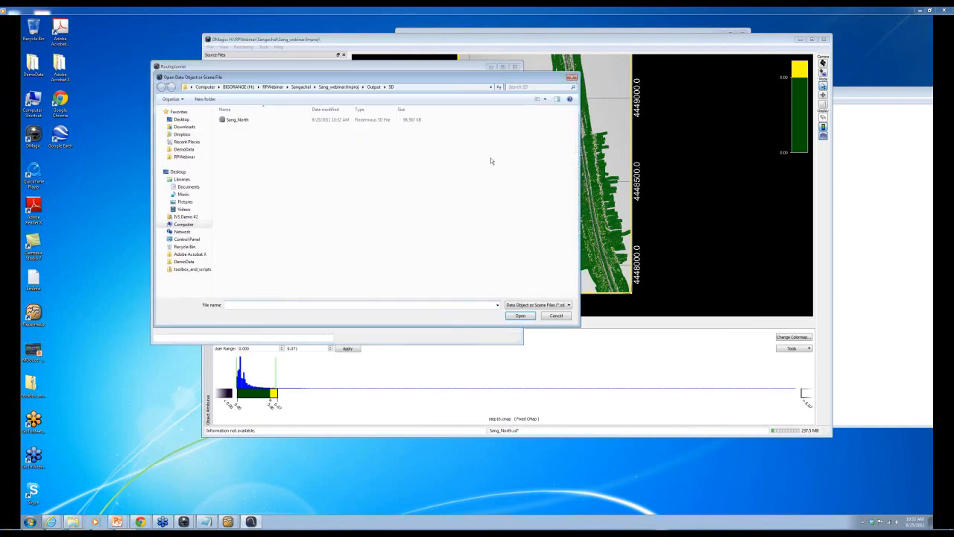
{"action": "double_click", "coordinate": [238, 120]}
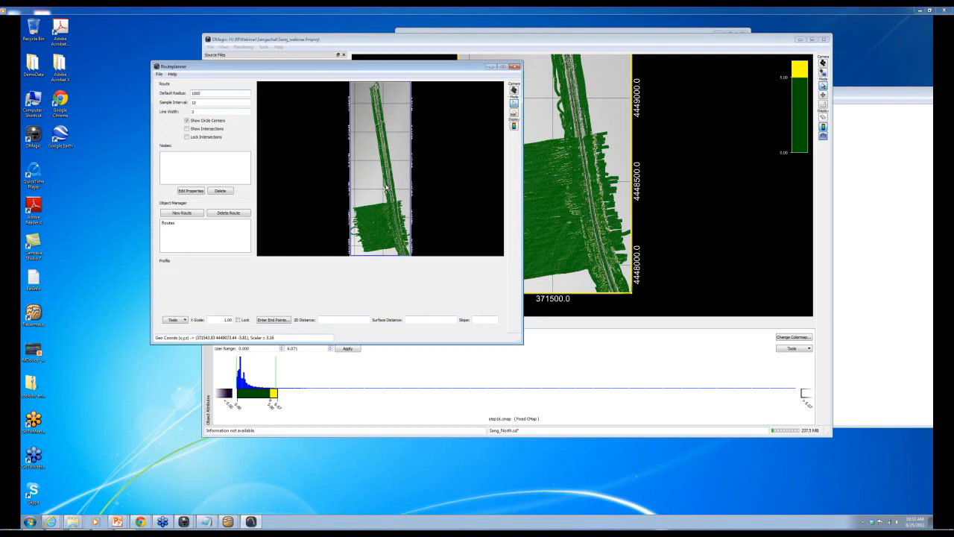
{"action": "left_click", "coordinate": [514, 66]}
{"action": "left_click_drag", "start_coordinate": [509, 46], "coordinate": [381, 89]}
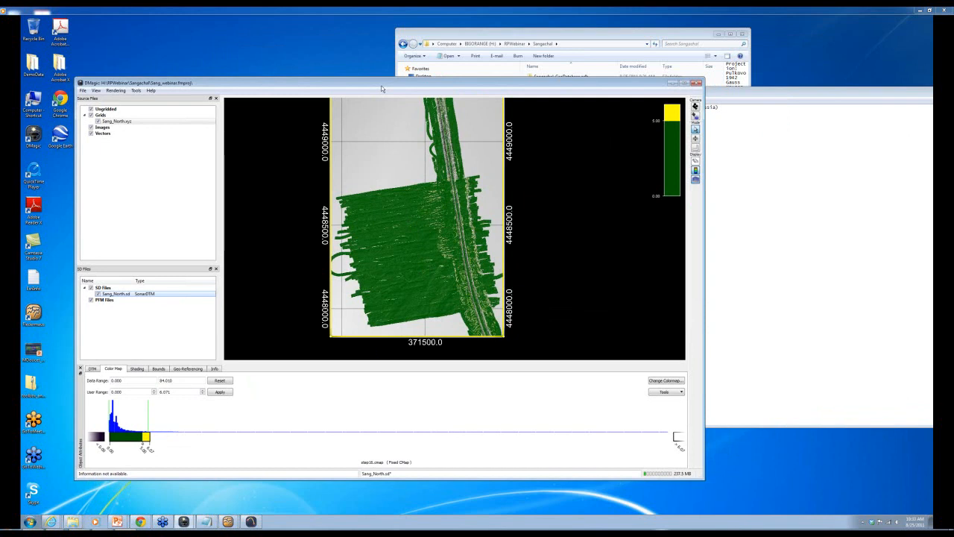
- Minimize DMagic, start Fledermaus, and open Portsmouth_Base from RPWebinar\Portsmouth
{"action": "left_click", "coordinate": [674, 83]}
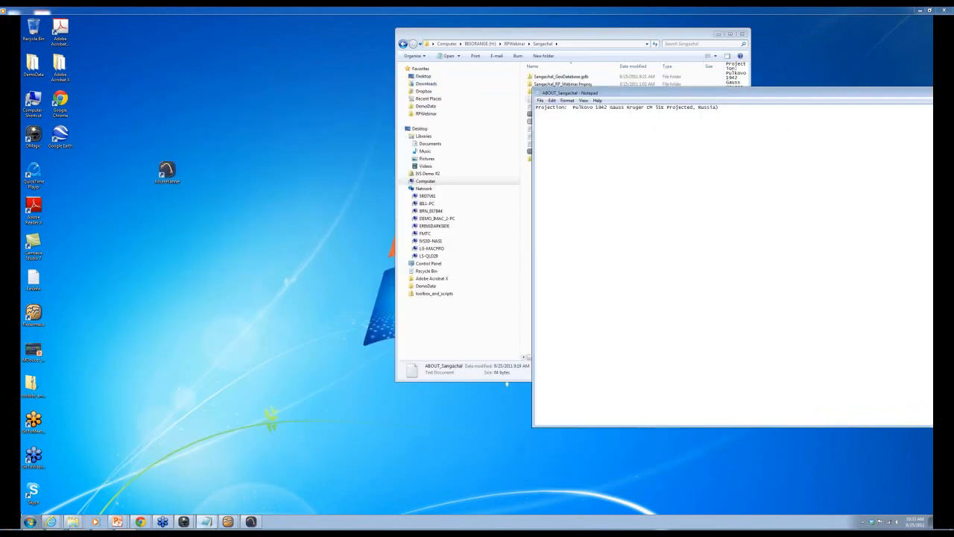
{"action": "left_click", "coordinate": [33, 315]}
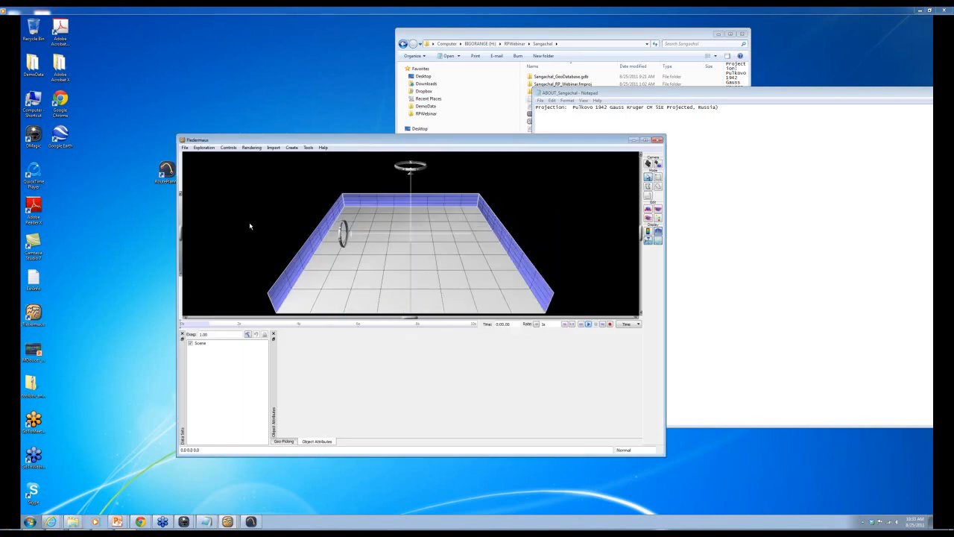
{"action": "left_click", "coordinate": [186, 149]}
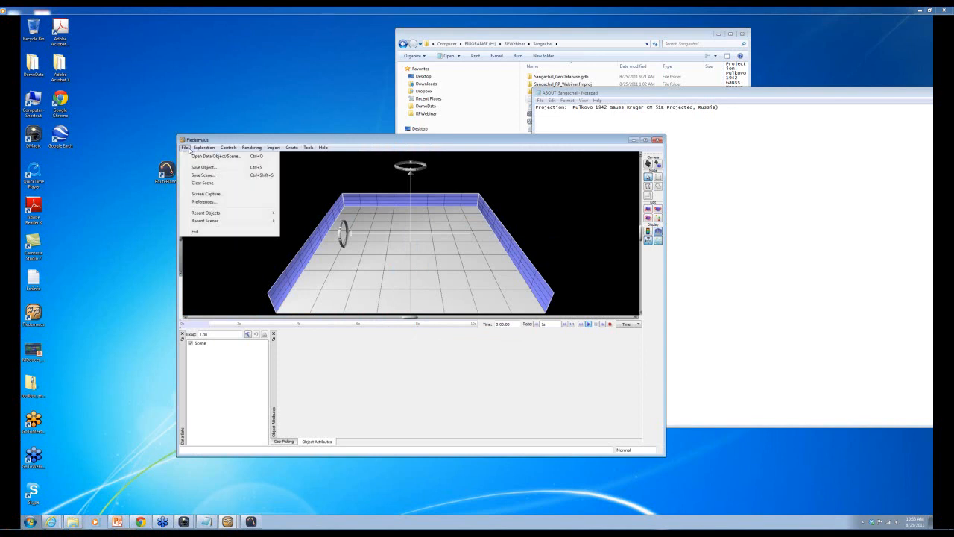
{"action": "left_click", "coordinate": [188, 150]}
{"action": "left_click", "coordinate": [186, 149]}
{"action": "left_click", "coordinate": [193, 157]}
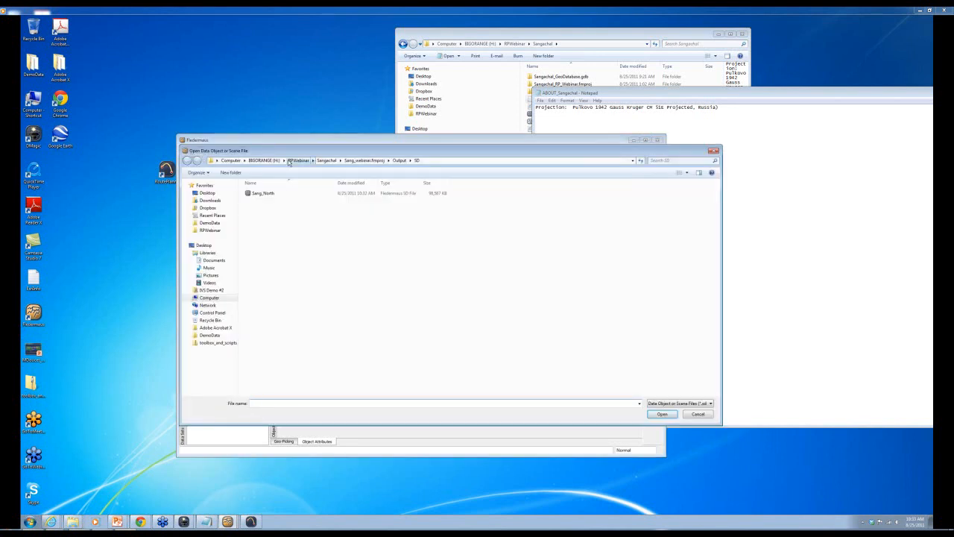
{"action": "left_click", "coordinate": [299, 160]}
{"action": "double_click", "coordinate": [266, 215]}
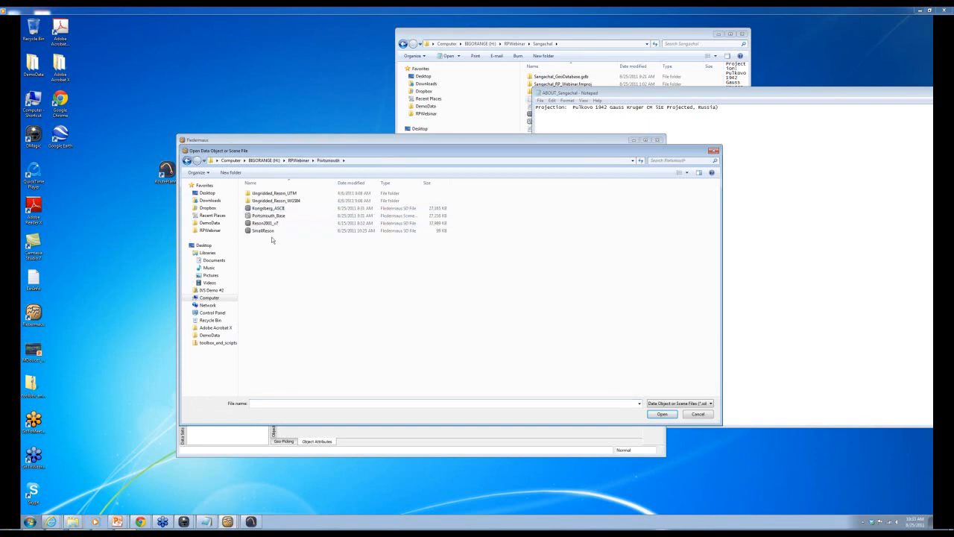
{"action": "double_click", "coordinate": [274, 216]}
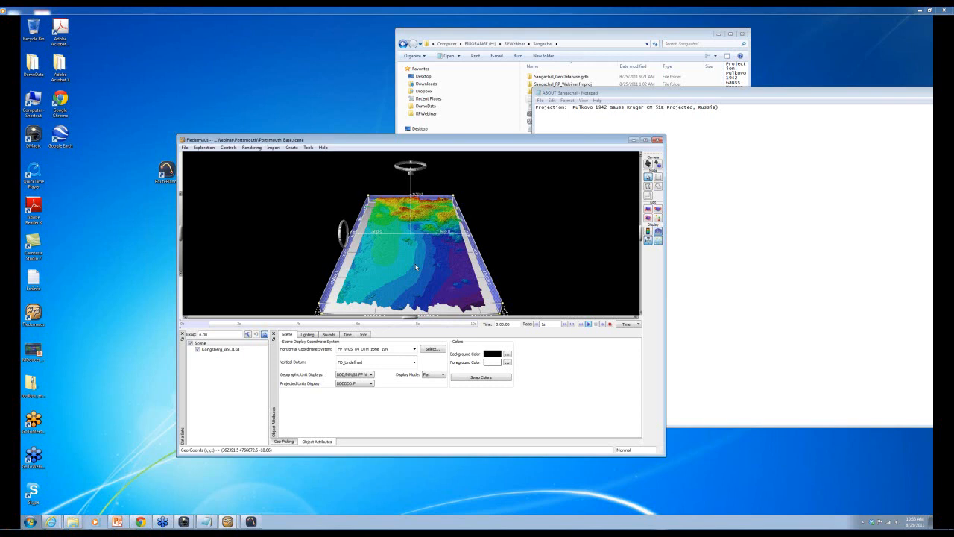
- Drape areaofinterest_utm19N.tif onto the Kongsberg_ASCII surface with DTM Tools
{"action": "left_click", "coordinate": [231, 351]}
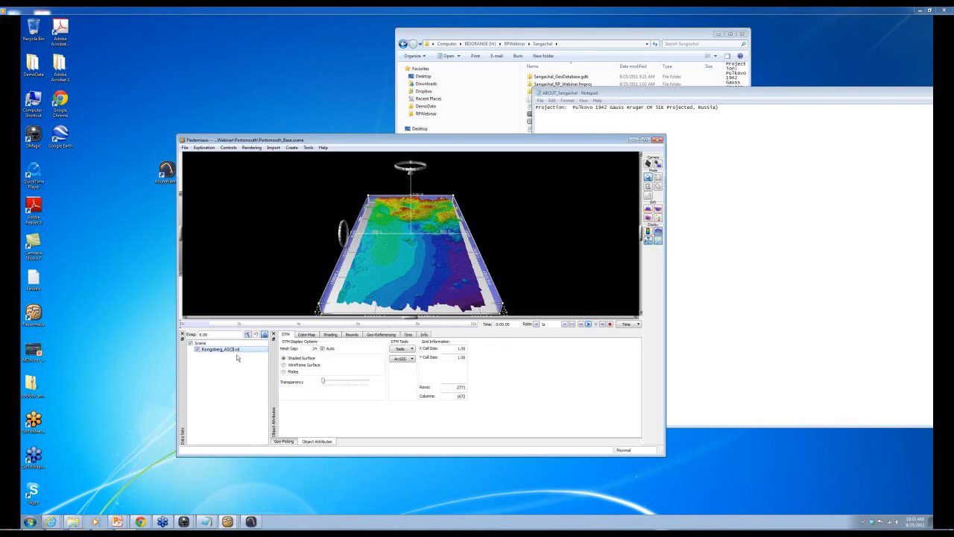
{"action": "left_click", "coordinate": [411, 349]}
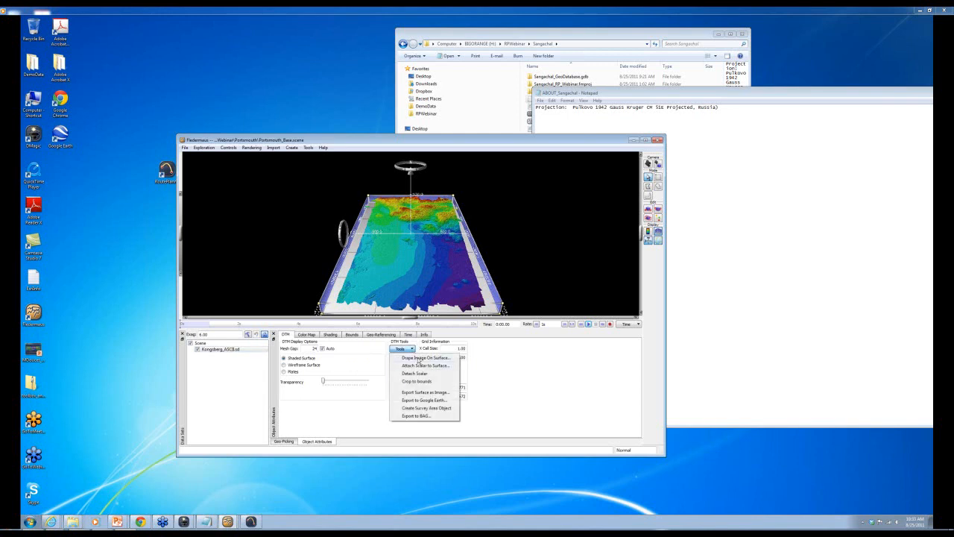
{"action": "left_click", "coordinate": [418, 358]}
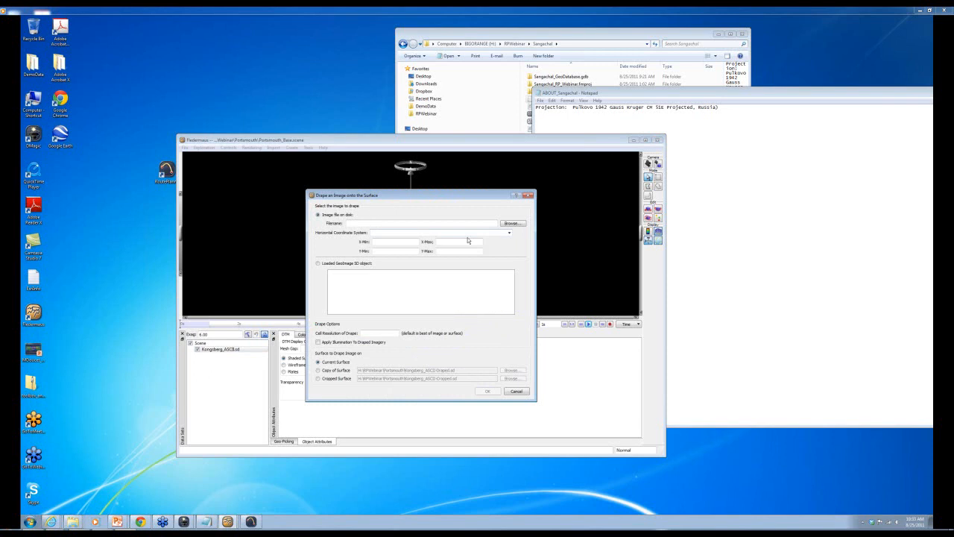
{"action": "left_click", "coordinate": [512, 223]}
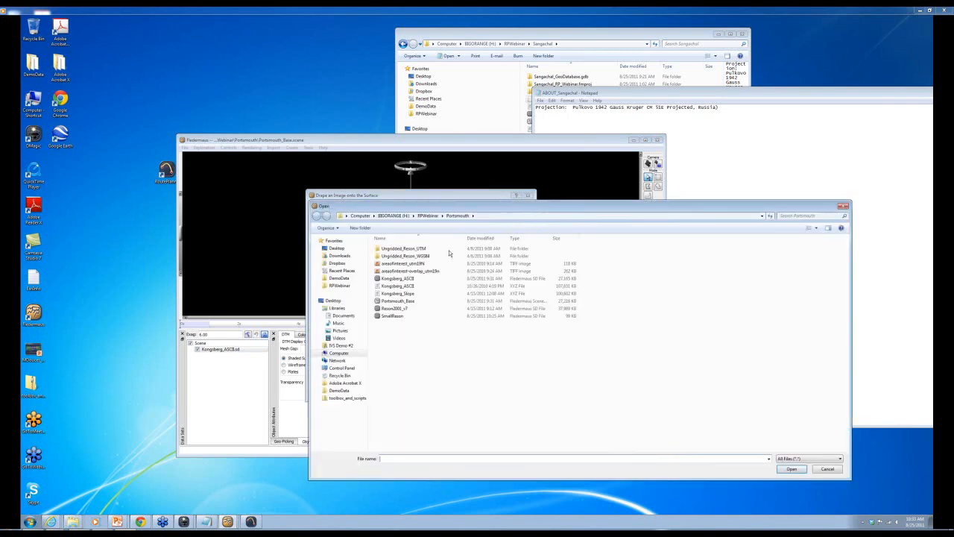
{"action": "double_click", "coordinate": [412, 264]}
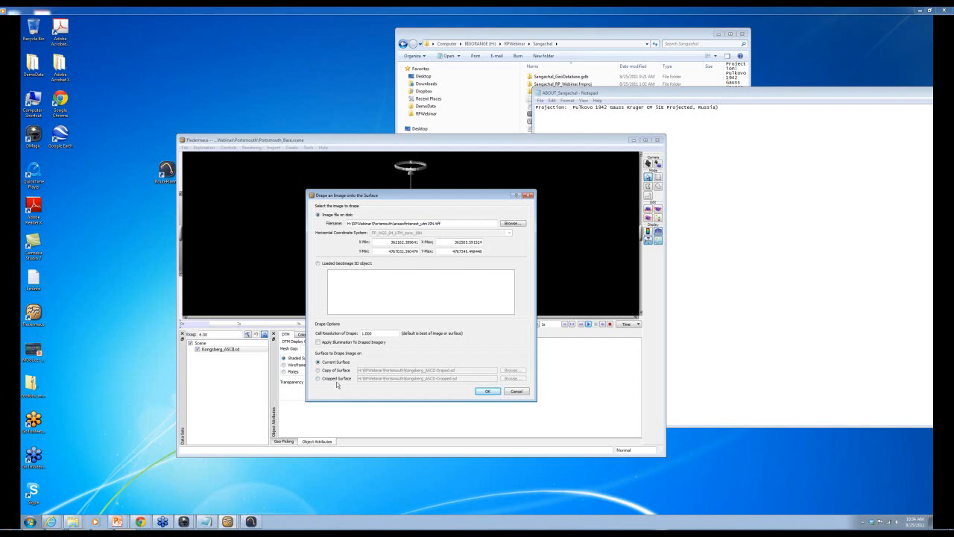
{"action": "left_click", "coordinate": [485, 391]}
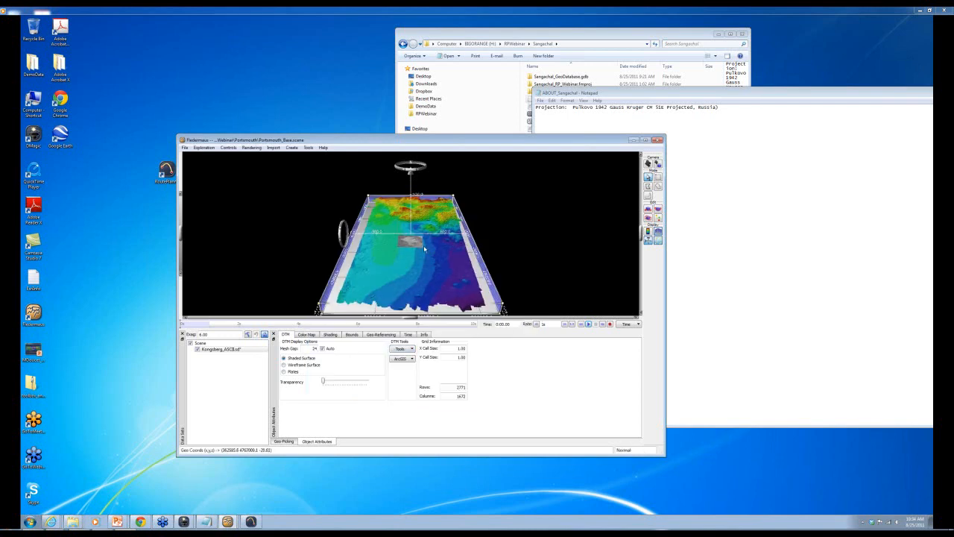
- Save the draped surface as KongsbergDraped.sd and launch RoutePlanner from the desktop
{"action": "scroll", "coordinate": [408, 243], "scroll_direction": "up", "scroll_amount": 3}
{"action": "scroll", "coordinate": [409, 248], "scroll_direction": "up", "scroll_amount": 2}
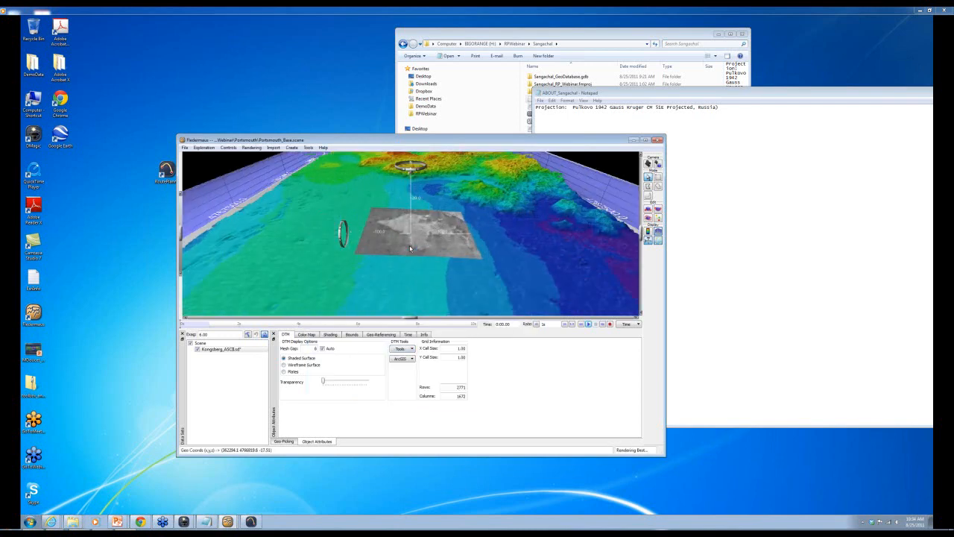
{"action": "right_click", "coordinate": [232, 352]}
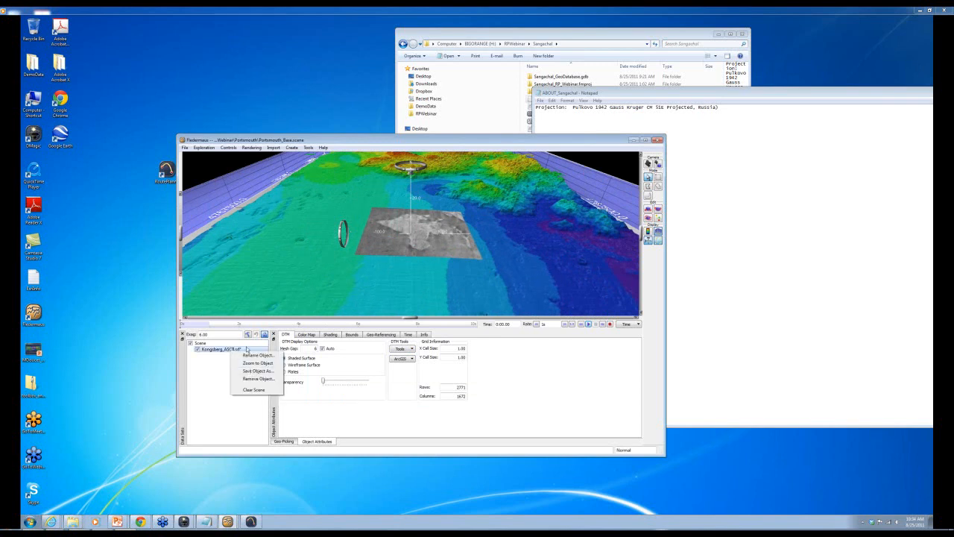
{"action": "left_click", "coordinate": [249, 371]}
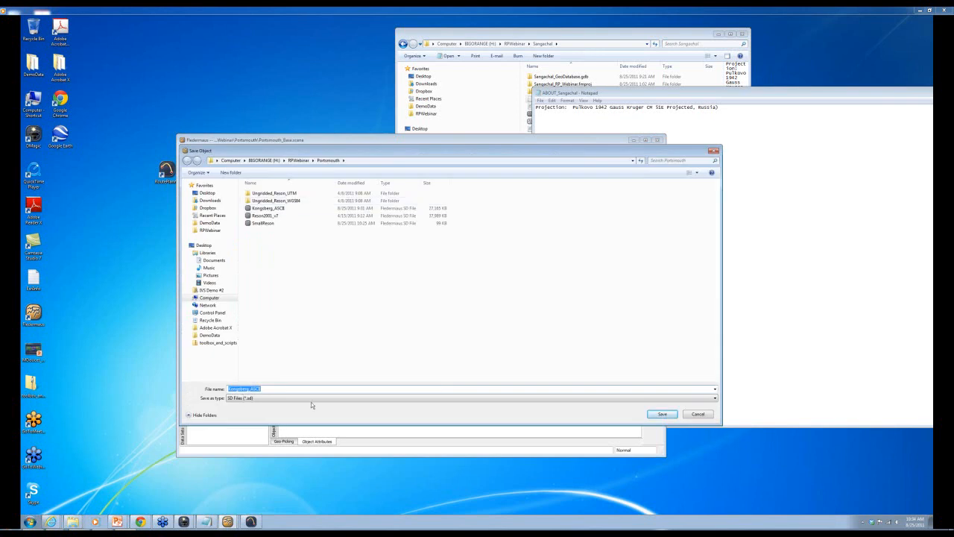
{"action": "type", "text": "Kongs"}
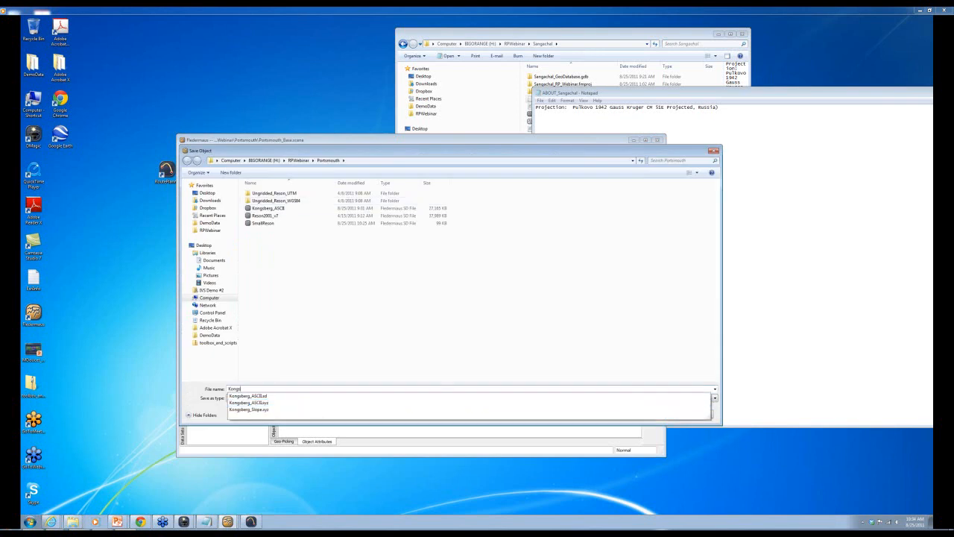
{"action": "type", "text": "bergDraped"}
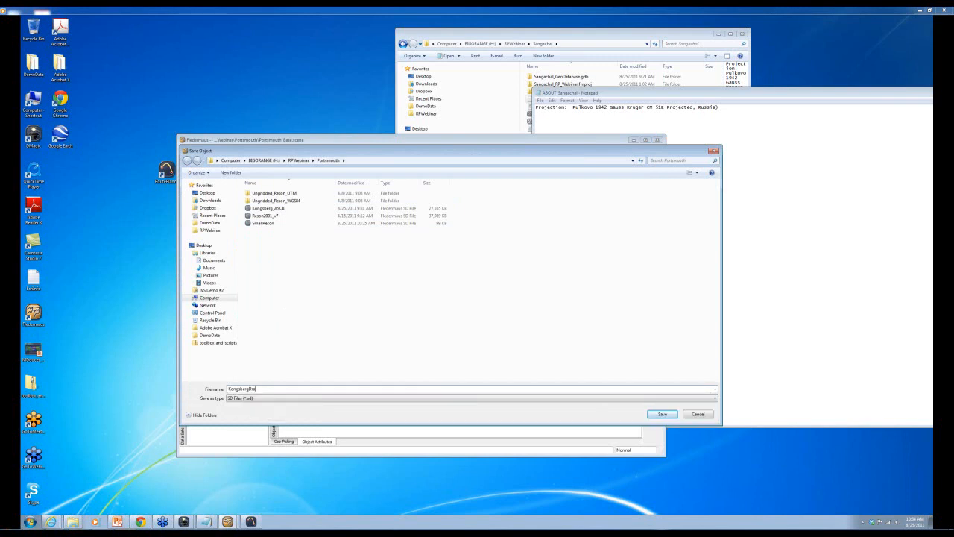
{"action": "left_click", "coordinate": [664, 414]}
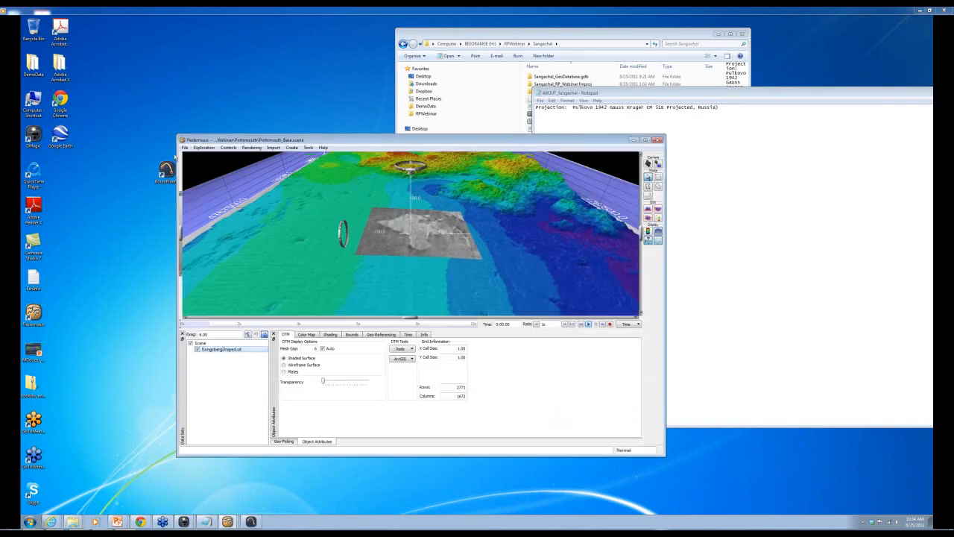
{"action": "left_click", "coordinate": [165, 170]}
{"action": "double_click", "coordinate": [166, 171]}
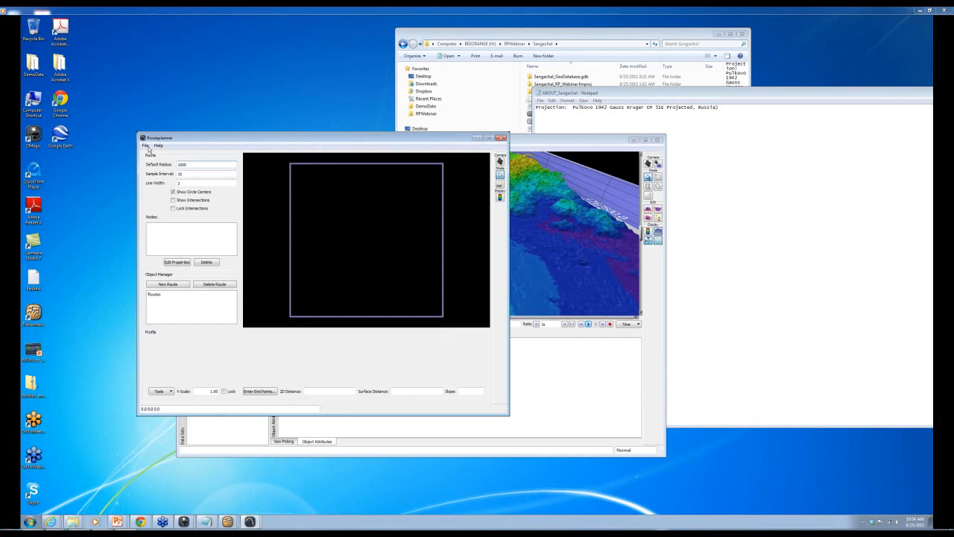
- Load KongsbergDraped into RoutePlanner, then close both RoutePlanner and Fledermaus
{"action": "left_click", "coordinate": [146, 146]}
{"action": "left_click", "coordinate": [154, 153]}
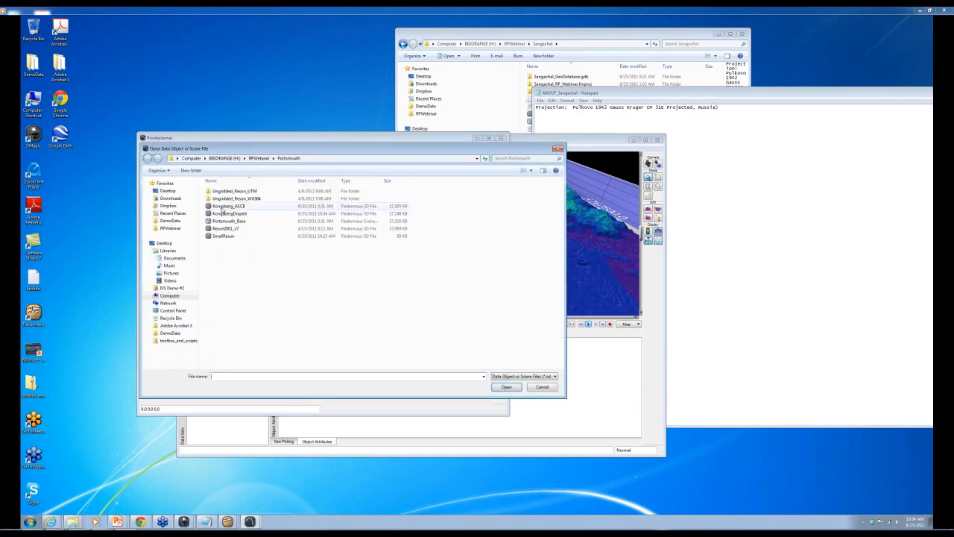
{"action": "double_click", "coordinate": [245, 216]}
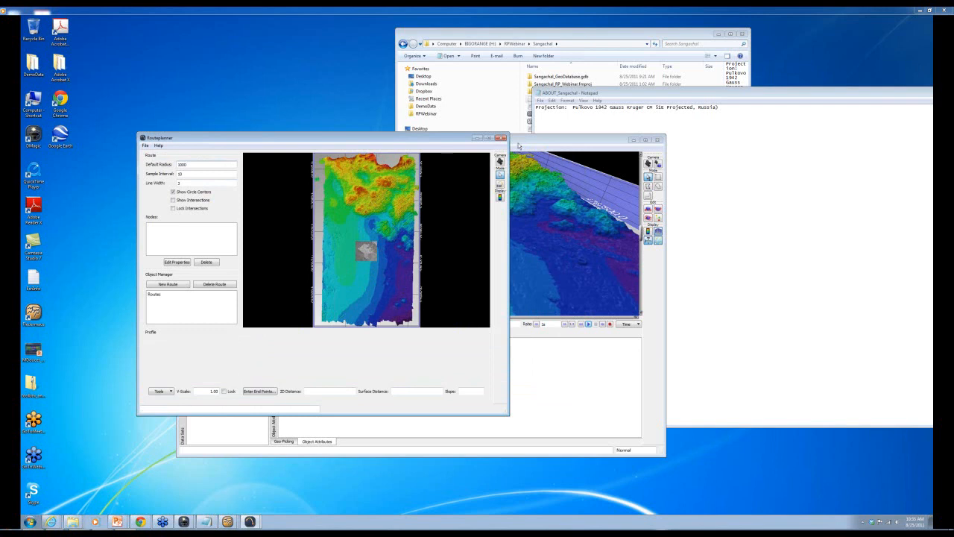
{"action": "left_click", "coordinate": [500, 138]}
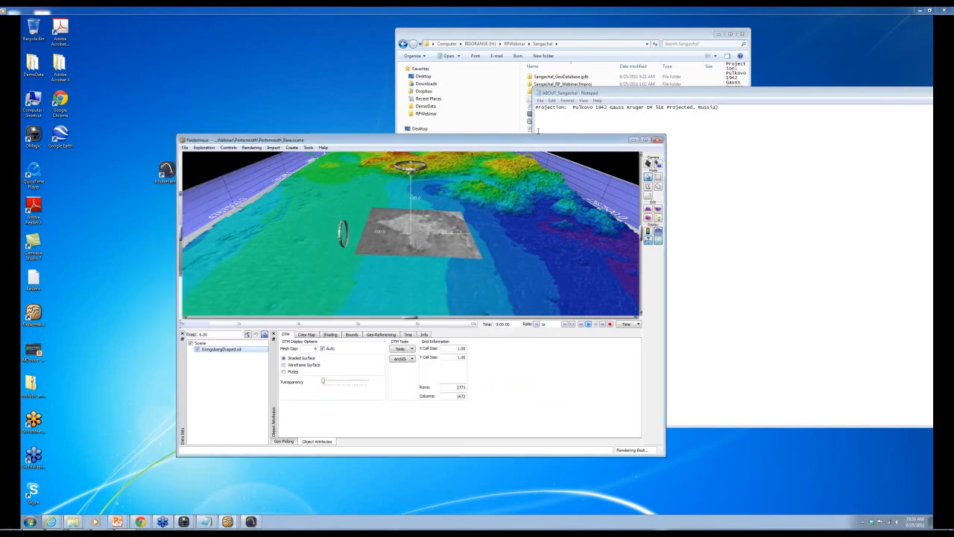
{"action": "left_click", "coordinate": [658, 139]}
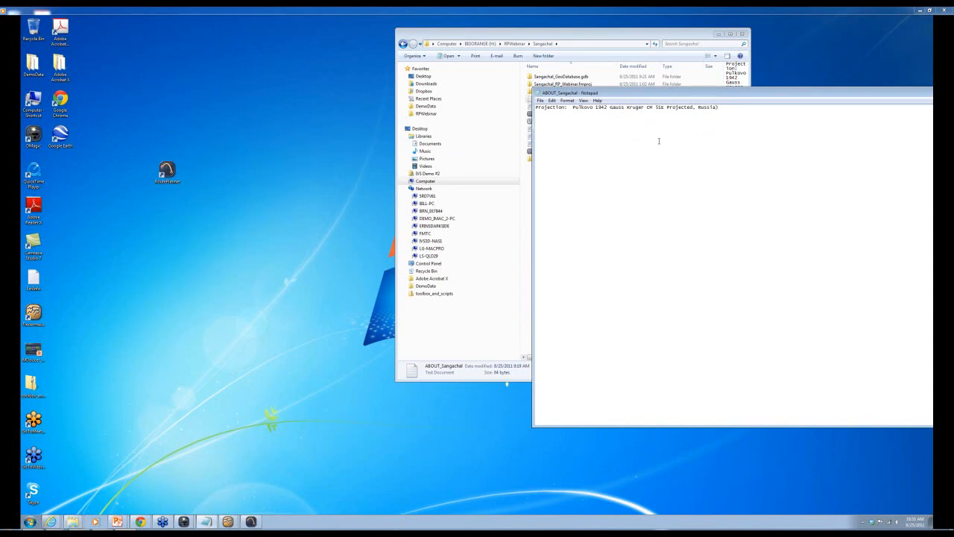
- Start a new Fledermaus session and arrange it beside the Explorer window
{"action": "double_click", "coordinate": [33, 313]}
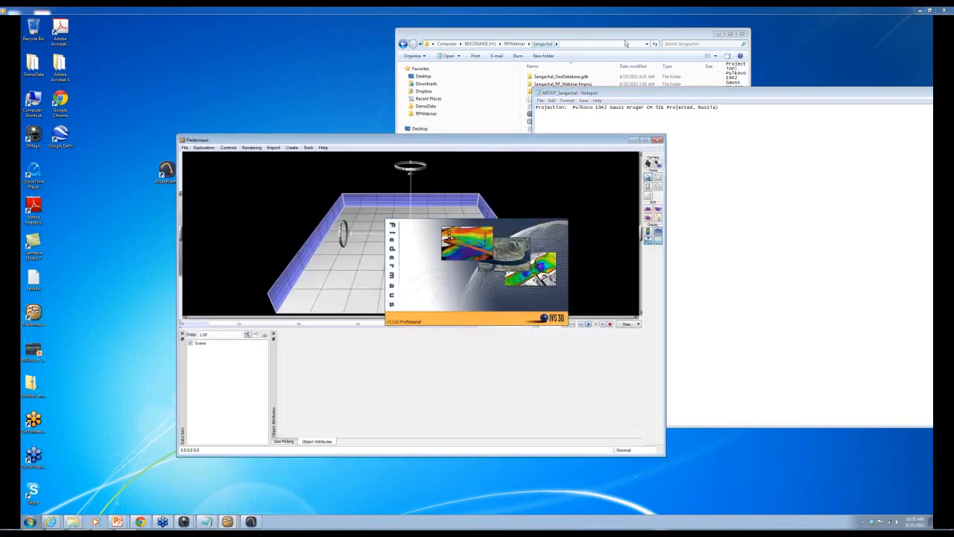
{"action": "left_click", "coordinate": [514, 43]}
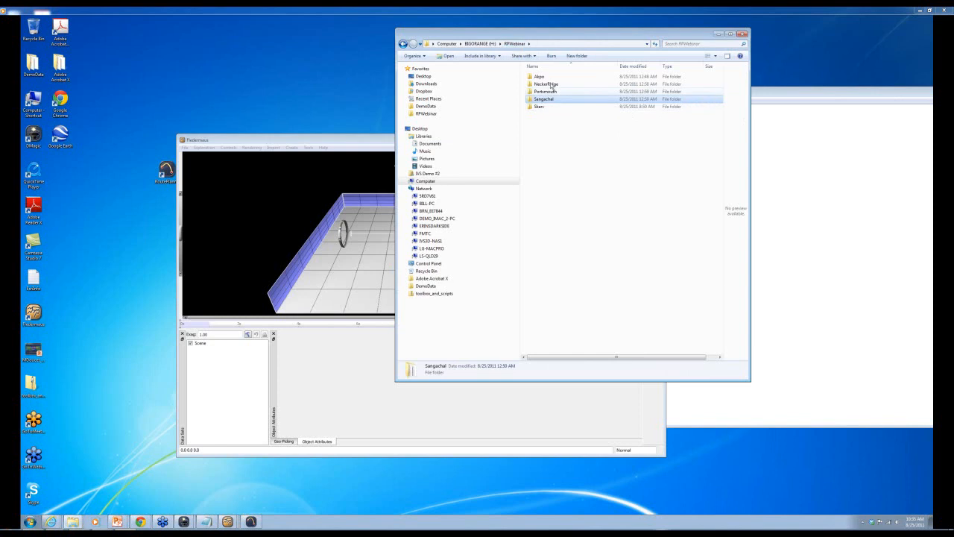
{"action": "left_click_drag", "start_coordinate": [554, 38], "coordinate": [646, 39]}
{"action": "left_click_drag", "start_coordinate": [415, 140], "coordinate": [360, 136]}
- Open the merged_1m_v7 surface from the RPWebinar\Skarv folder
{"action": "left_click", "coordinate": [146, 145]}
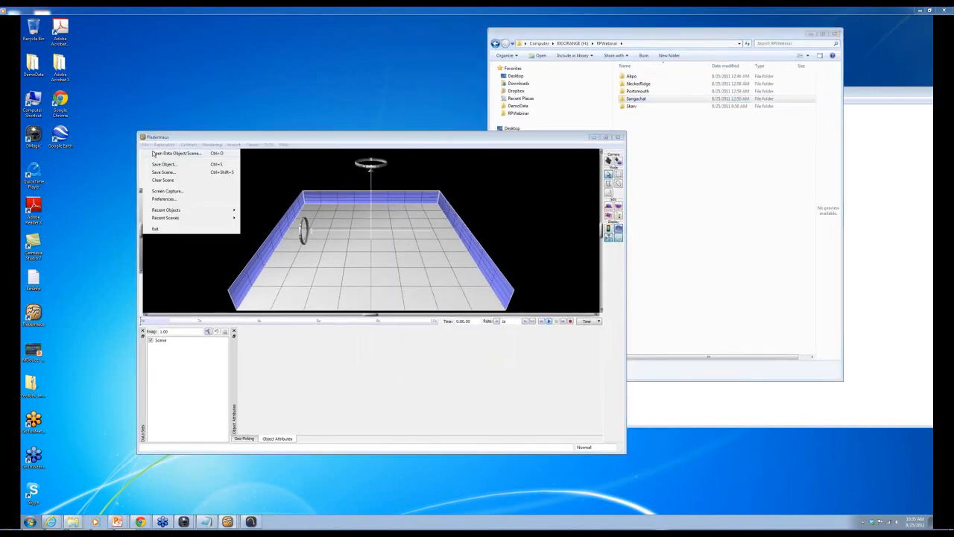
{"action": "left_click", "coordinate": [154, 154]}
{"action": "left_click", "coordinate": [259, 158]}
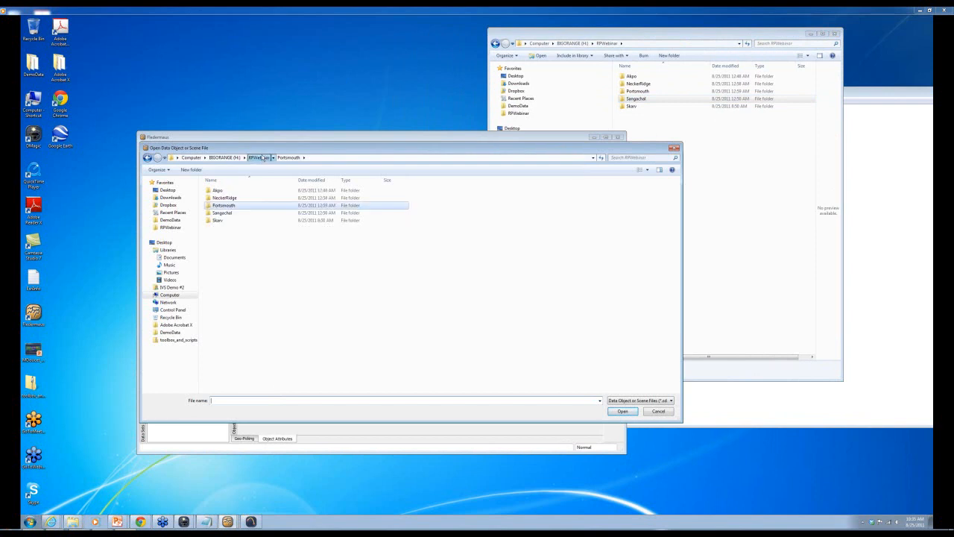
{"action": "double_click", "coordinate": [214, 220]}
{"action": "left_click", "coordinate": [228, 191]}
{"action": "double_click", "coordinate": [228, 191]}
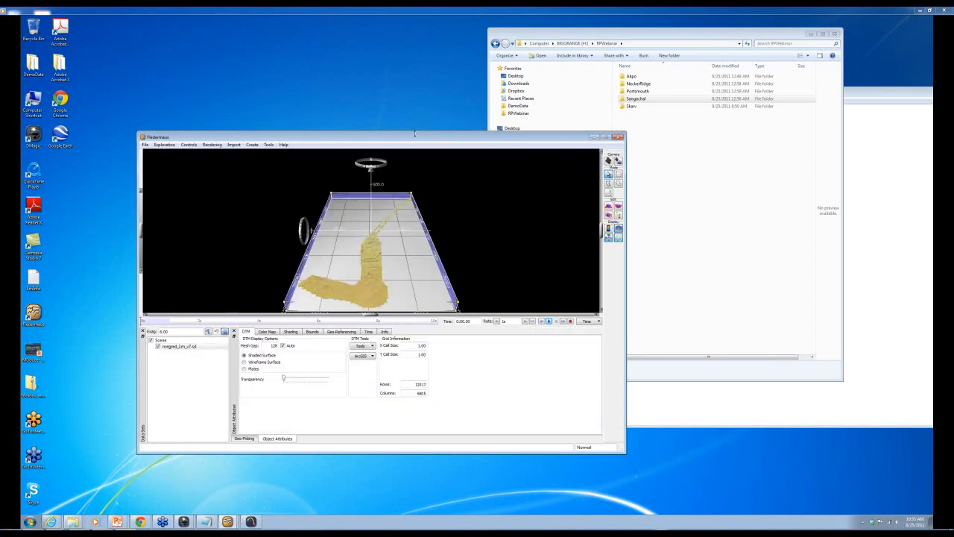
- Tilt and rotate the Skarv terrain, enlarge the Fledermaus window, and open the Import menu
{"action": "left_click_drag", "start_coordinate": [347, 310], "coordinate": [442, 180]}
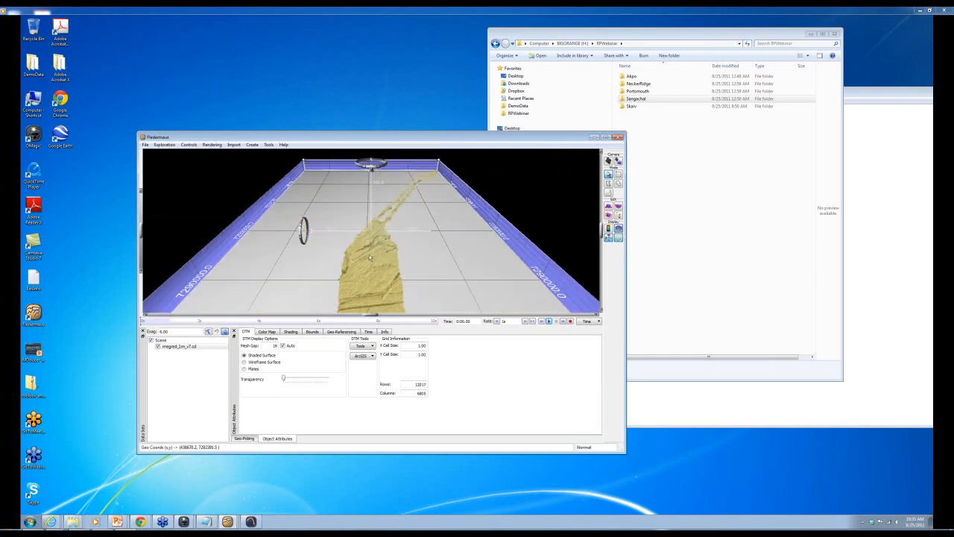
{"action": "left_click_drag", "start_coordinate": [367, 271], "coordinate": [342, 257]}
{"action": "left_click_drag", "start_coordinate": [303, 231], "coordinate": [306, 255]}
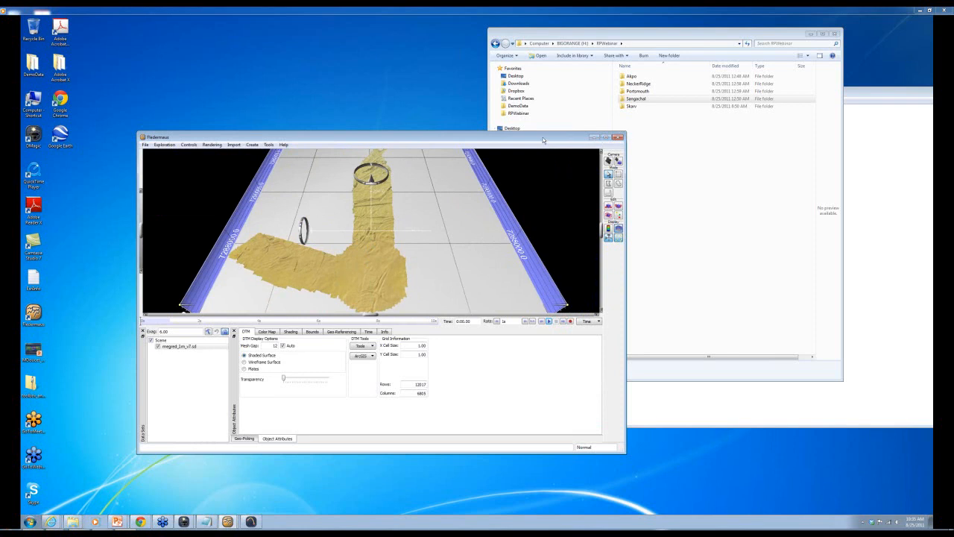
{"action": "left_click_drag", "start_coordinate": [542, 139], "coordinate": [507, 50]}
{"action": "left_click_drag", "start_coordinate": [588, 363], "coordinate": [728, 500]}
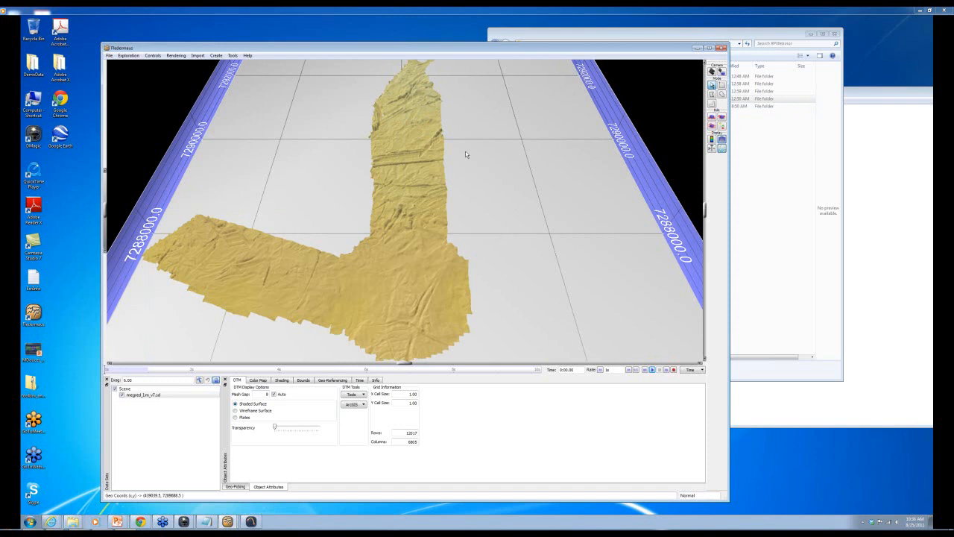
{"action": "left_click", "coordinate": [197, 56]}
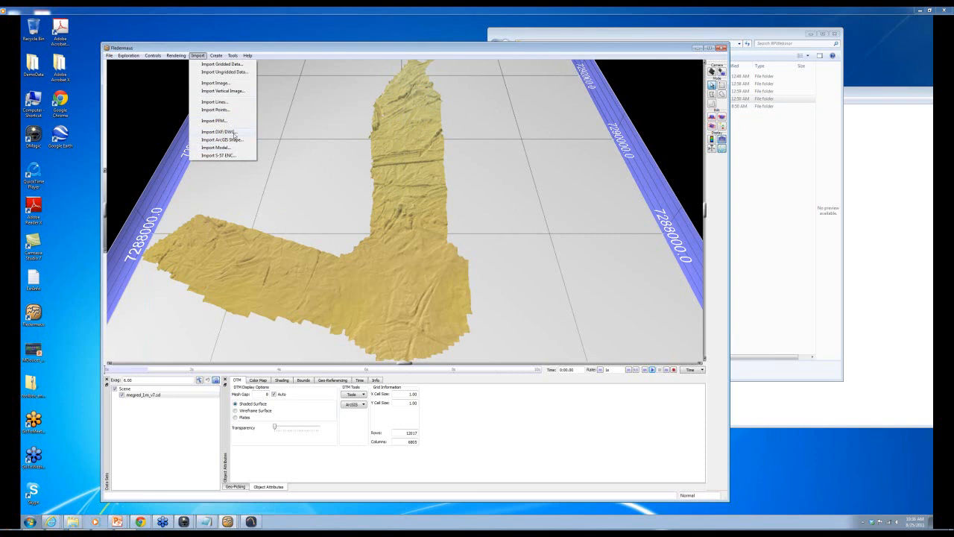
- Import FieldLayout.dwg in FP_ED50_UTM_zone_32N and tilt the view to inspect the line-work
{"action": "left_click", "coordinate": [234, 133]}
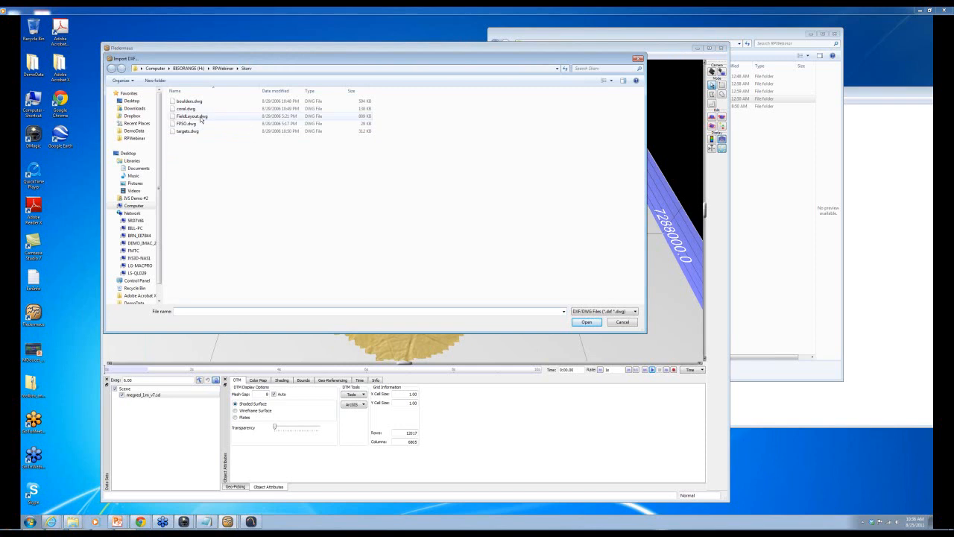
{"action": "double_click", "coordinate": [201, 118]}
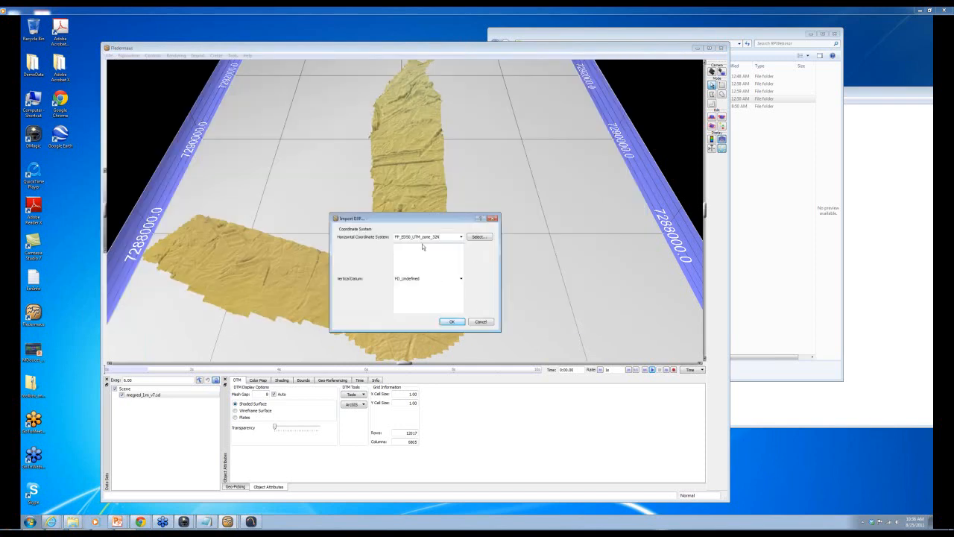
{"action": "left_click", "coordinate": [457, 322]}
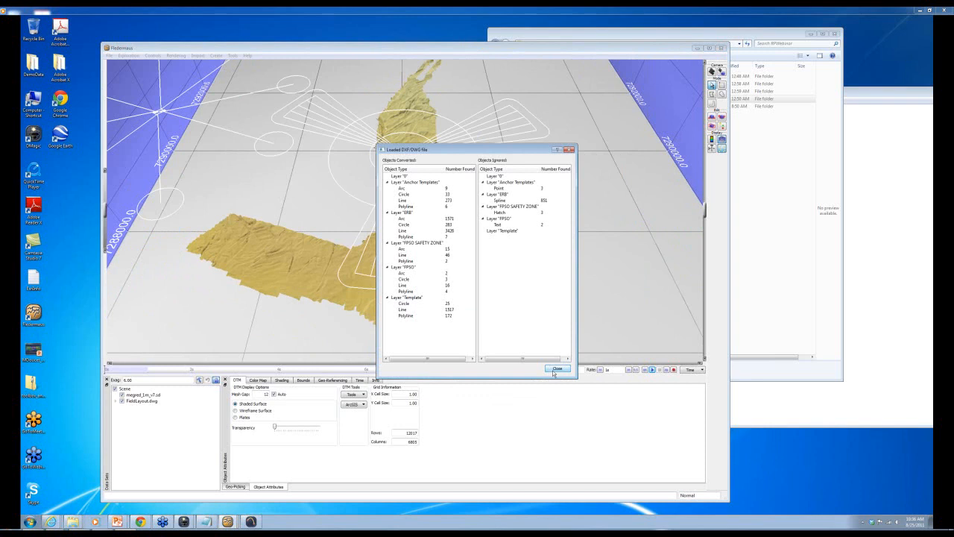
{"action": "left_click", "coordinate": [553, 371]}
{"action": "scroll", "coordinate": [441, 186], "scroll_direction": "down", "scroll_amount": 5}
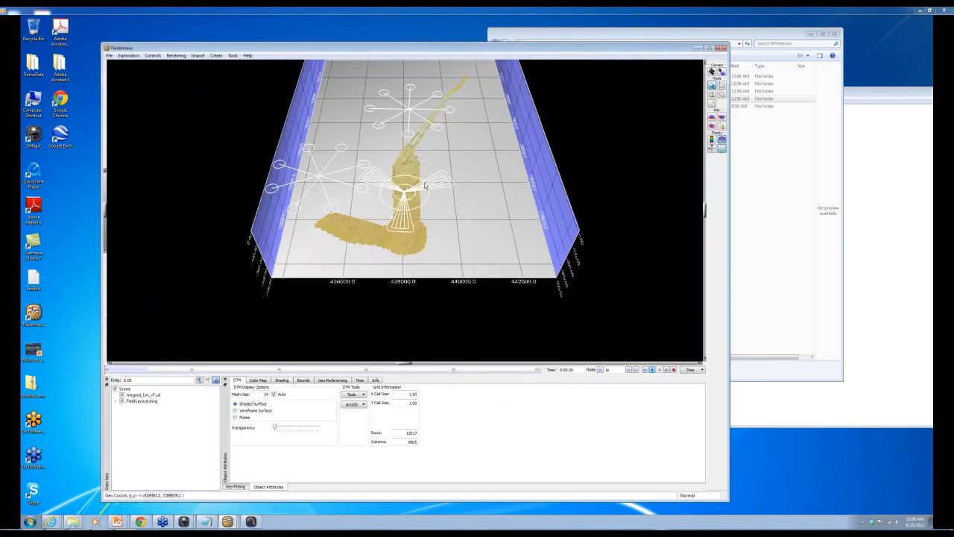
{"action": "scroll", "coordinate": [395, 241], "scroll_direction": "up", "scroll_amount": 2}
{"action": "left_click_drag", "start_coordinate": [396, 217], "coordinate": [397, 194]}
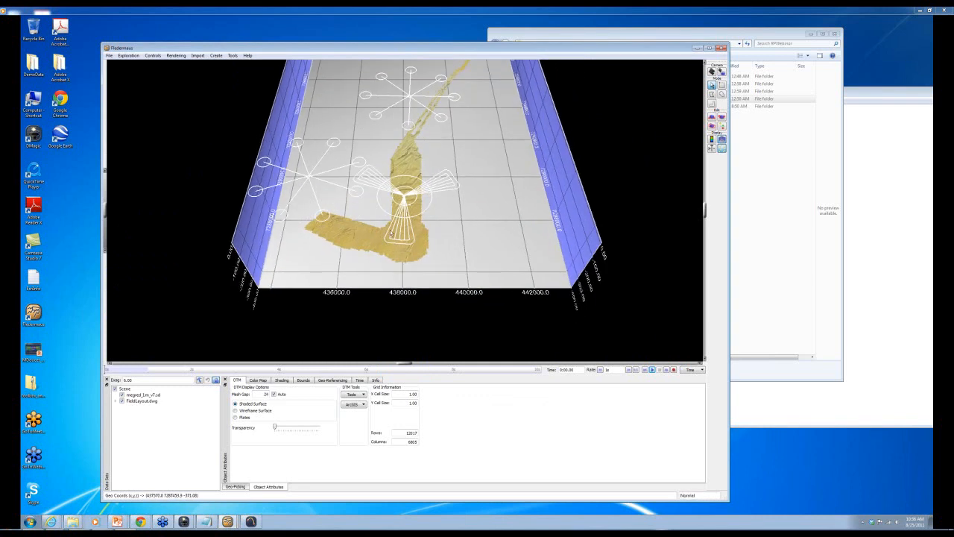
- Drape FieldLayout.dwg's layer 0 lines onto the surface
{"action": "left_click", "coordinate": [116, 402]}
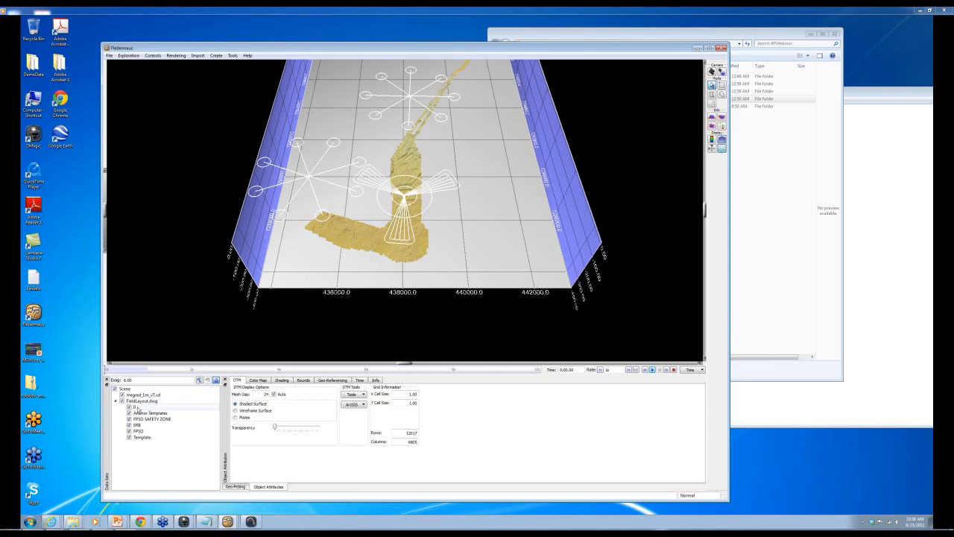
{"action": "left_click", "coordinate": [135, 407]}
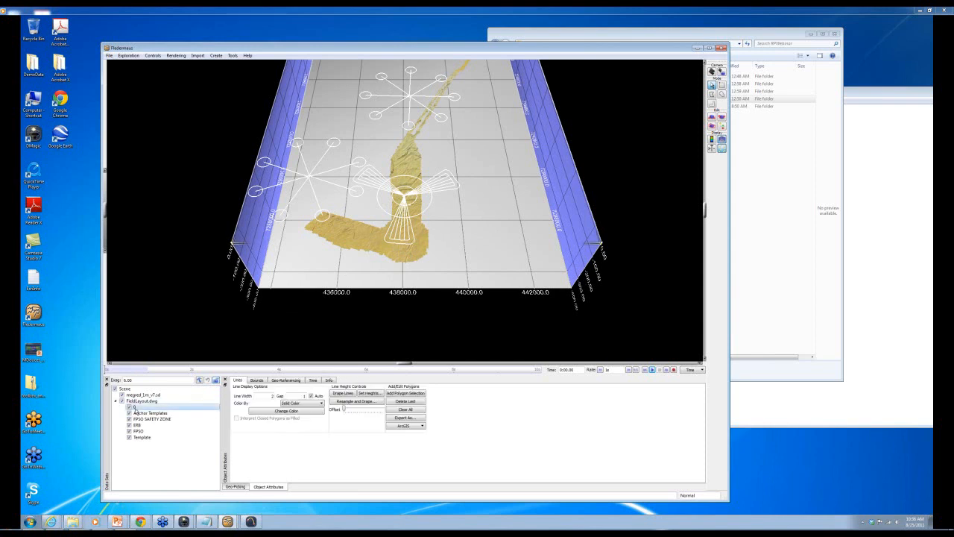
{"action": "left_click", "coordinate": [344, 393]}
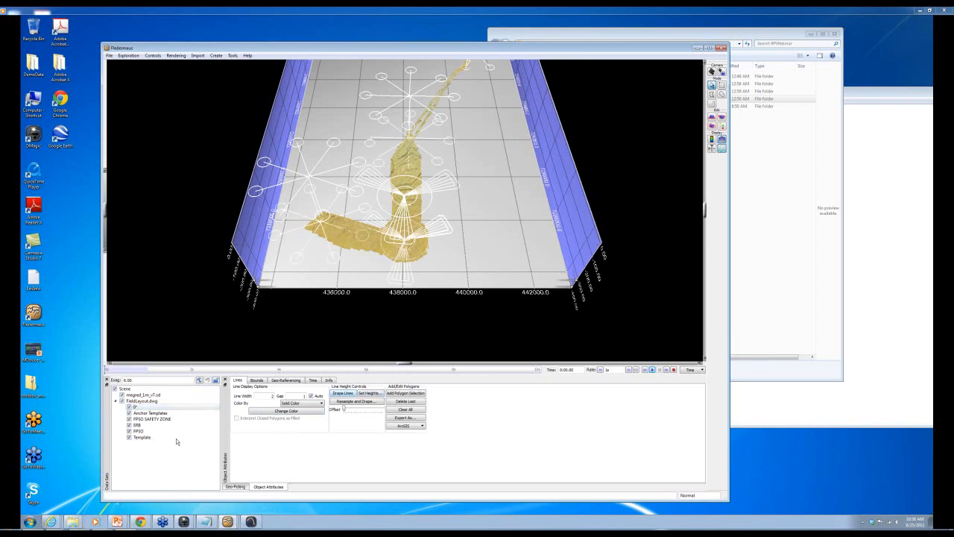
- Hide the Anchor Templates, FPSO SAFETY ZONE, ERB, FPSO and Template layers, then tilt the view low
{"action": "left_click", "coordinate": [129, 413]}
{"action": "left_click", "coordinate": [128, 419]}
{"action": "left_click", "coordinate": [128, 425]}
{"action": "left_click", "coordinate": [129, 430]}
{"action": "left_click", "coordinate": [129, 437]}
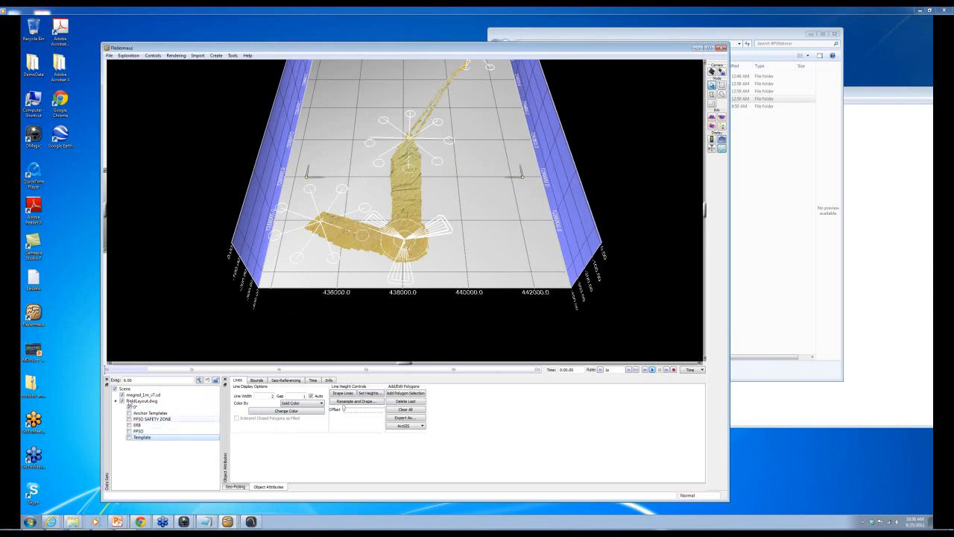
{"action": "scroll", "coordinate": [408, 222], "scroll_direction": "up", "scroll_amount": 6}
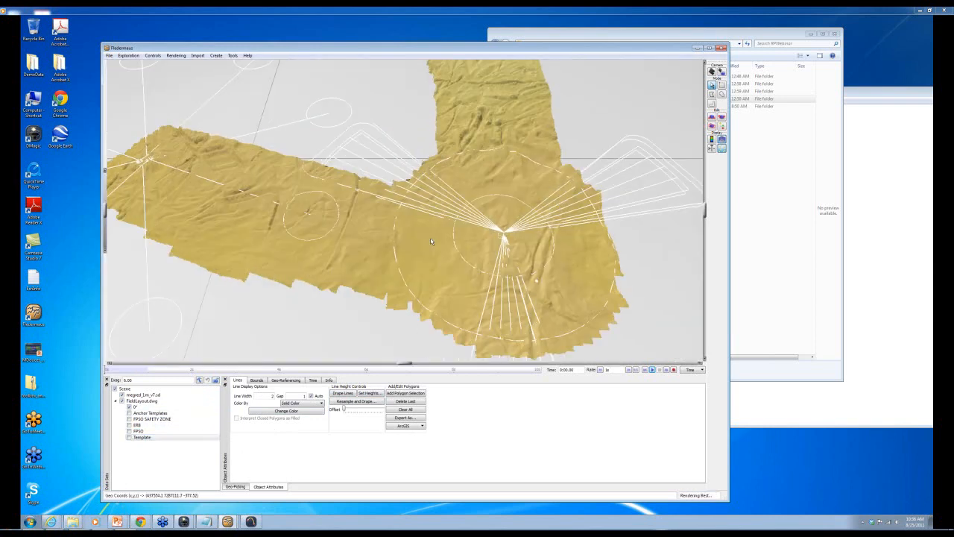
{"action": "mouse_move", "coordinate": [430, 238]}
{"action": "left_mouse_down"}
{"action": "mouse_move", "coordinate": [439, 234]}
{"action": "mouse_move", "coordinate": [424, 235]}
{"action": "left_mouse_up"}
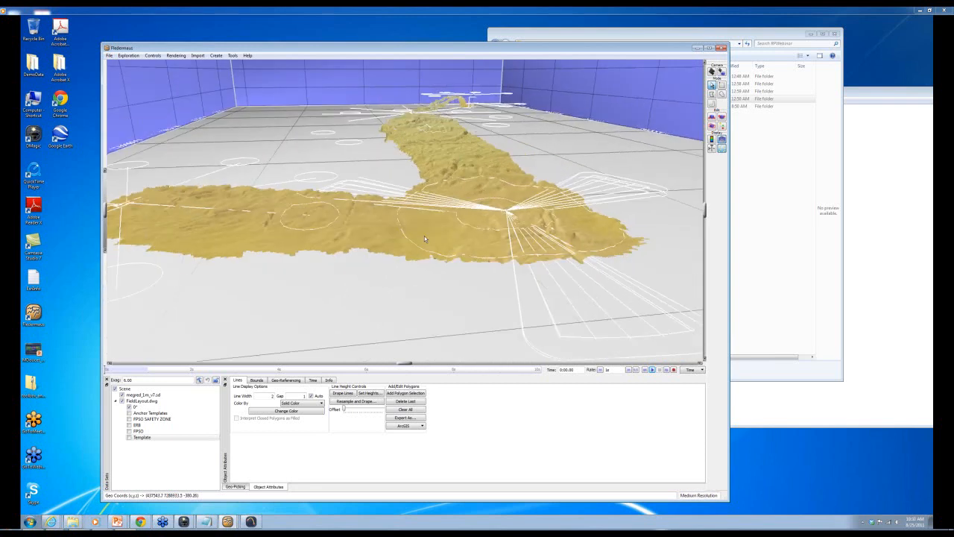
{"action": "left_click", "coordinate": [196, 56]}
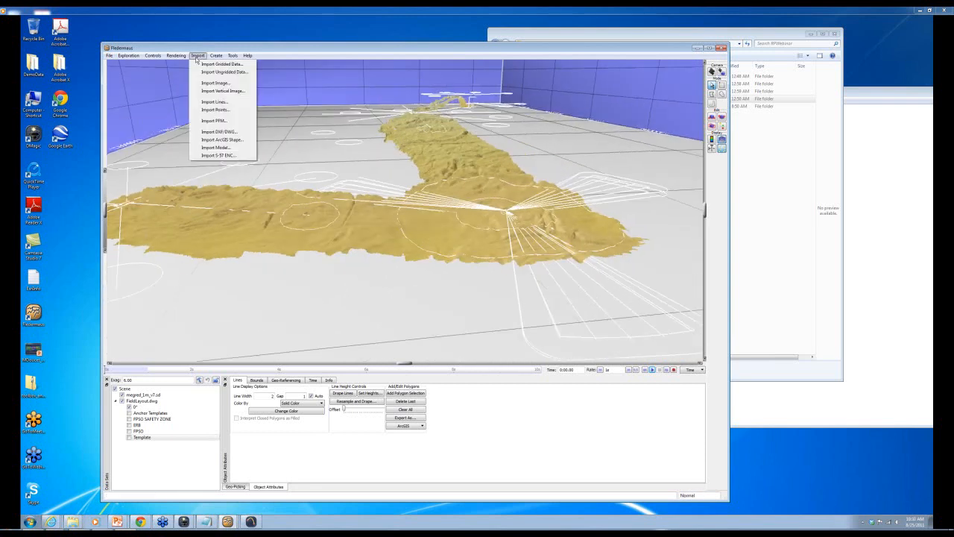
- Import coral.dwg as a DXF/DWG drawing and reframe the view on its lines
{"action": "left_click", "coordinate": [216, 131]}
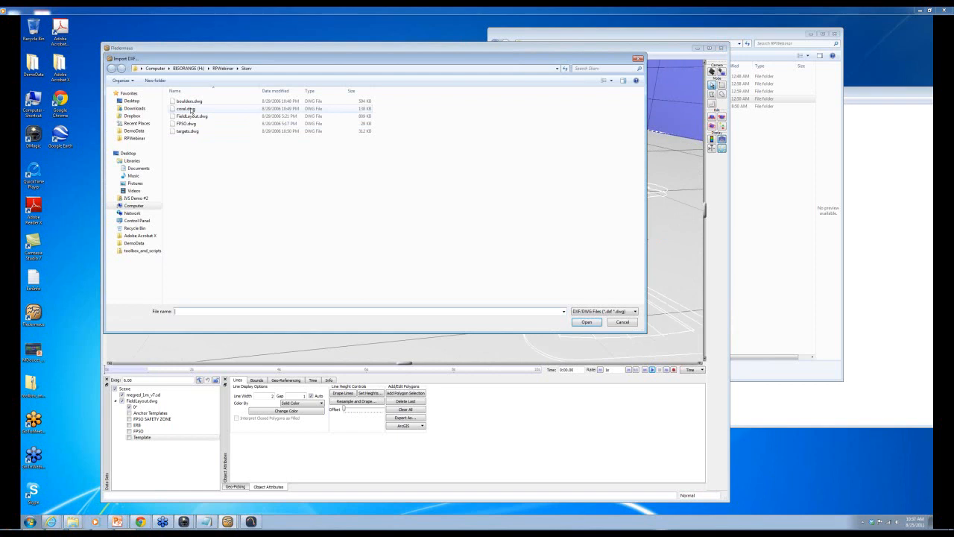
{"action": "double_click", "coordinate": [190, 110]}
{"action": "left_click", "coordinate": [451, 322]}
{"action": "left_click", "coordinate": [556, 368]}
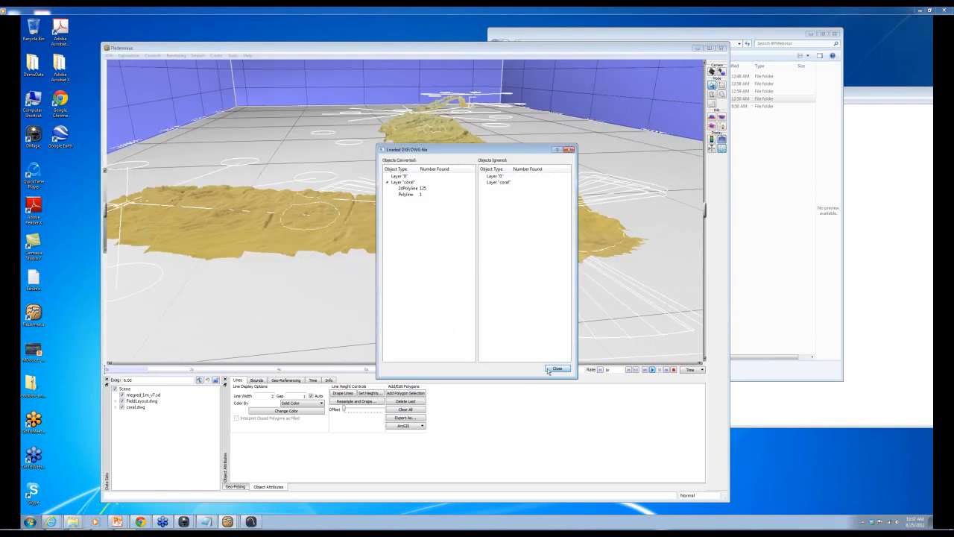
{"action": "left_click_drag", "start_coordinate": [373, 186], "coordinate": [414, 106]}
- Drape coral.dwg's layer 0 onto the surface and hide its coral layer
{"action": "left_click", "coordinate": [115, 407]}
{"action": "left_click", "coordinate": [134, 413]}
{"action": "left_click", "coordinate": [342, 392]}
{"action": "left_click", "coordinate": [130, 419]}
- Import boulders.dwg into the scene and expand its layers in the tree
{"action": "left_click", "coordinate": [198, 55]}
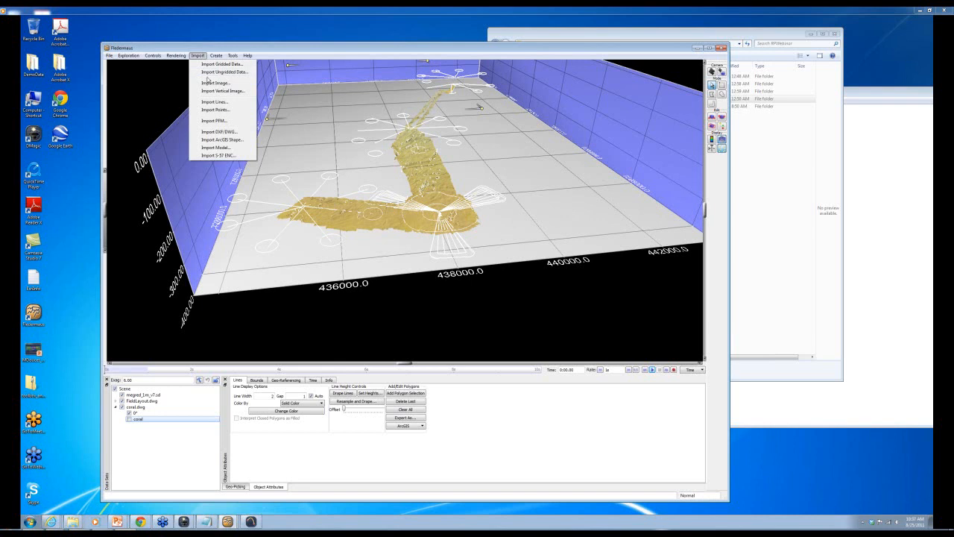
{"action": "left_click", "coordinate": [213, 132]}
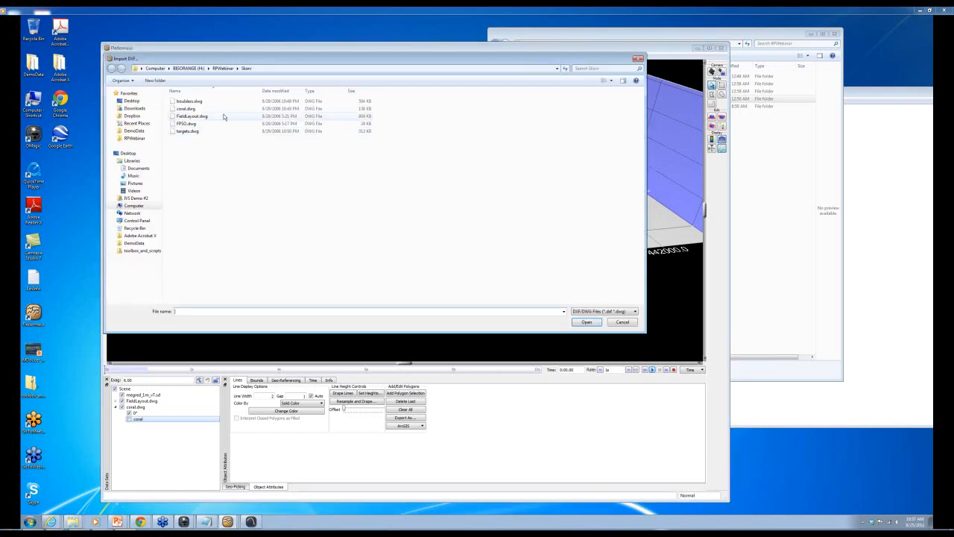
{"action": "double_click", "coordinate": [187, 104]}
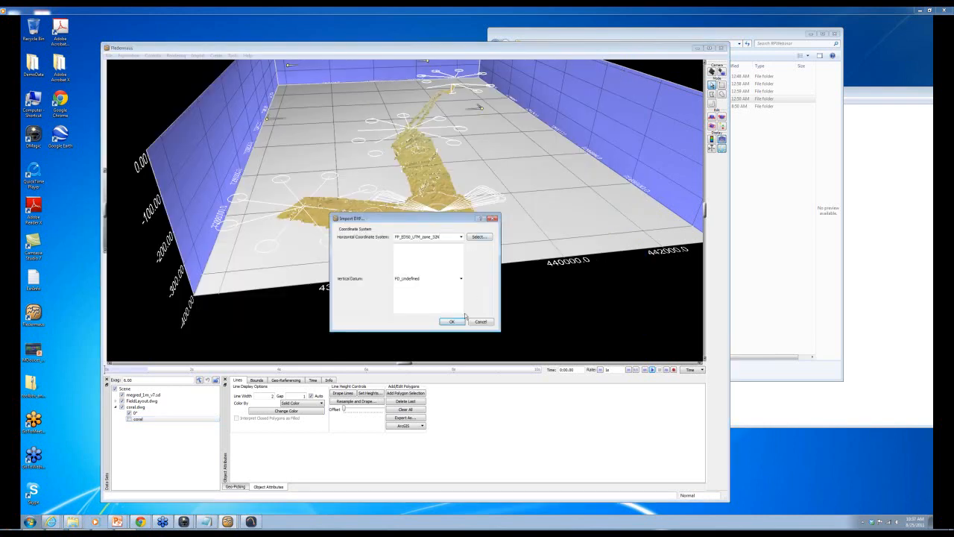
{"action": "left_click", "coordinate": [452, 322]}
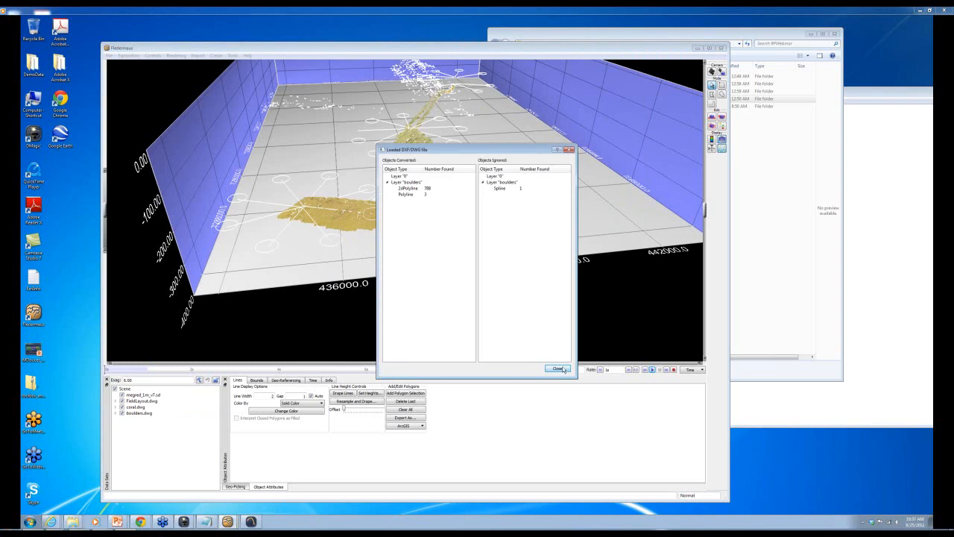
{"action": "left_click", "coordinate": [557, 369]}
{"action": "left_click", "coordinate": [116, 412]}
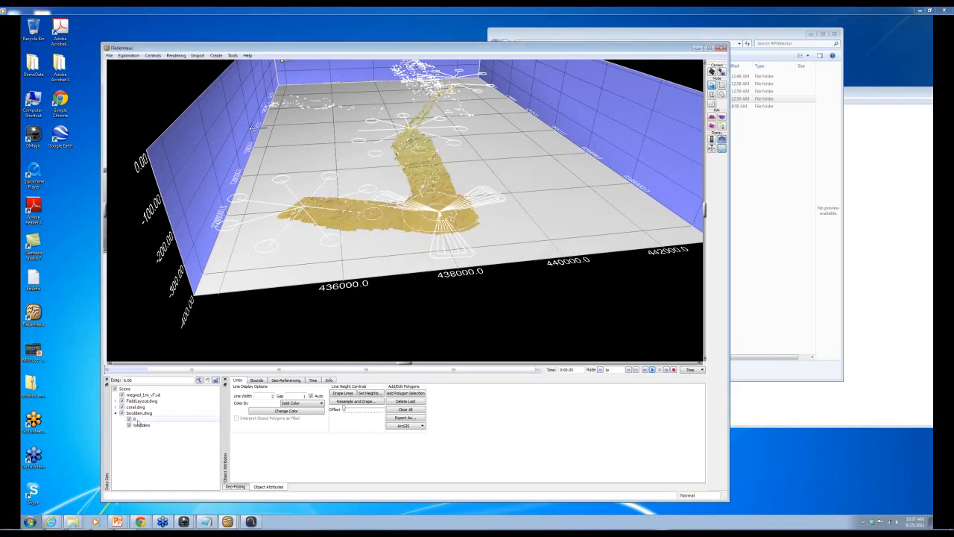
- Drape the boulders' layer 0 lines, hide the boulders layer, and colour them dark red
{"action": "left_click", "coordinate": [343, 392]}
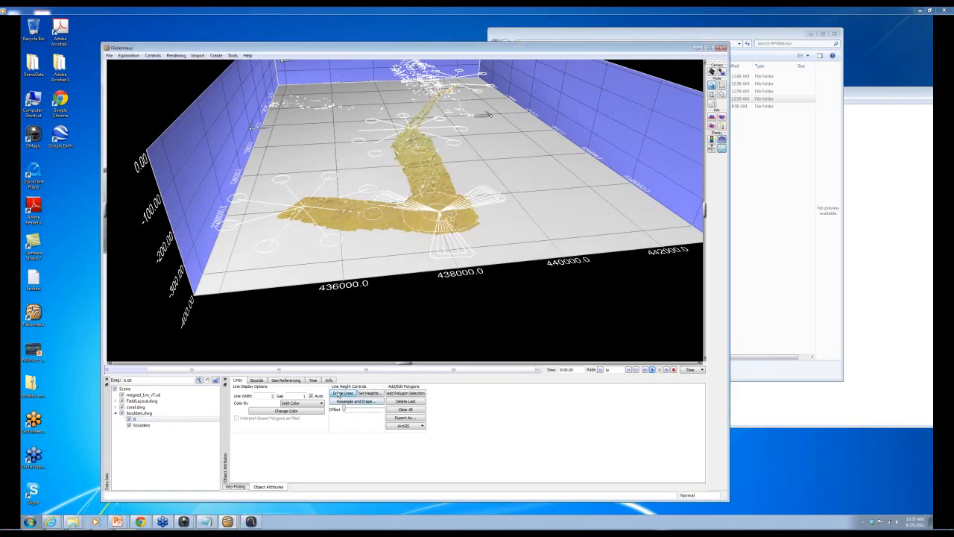
{"action": "left_click", "coordinate": [129, 424]}
{"action": "left_click", "coordinate": [134, 420]}
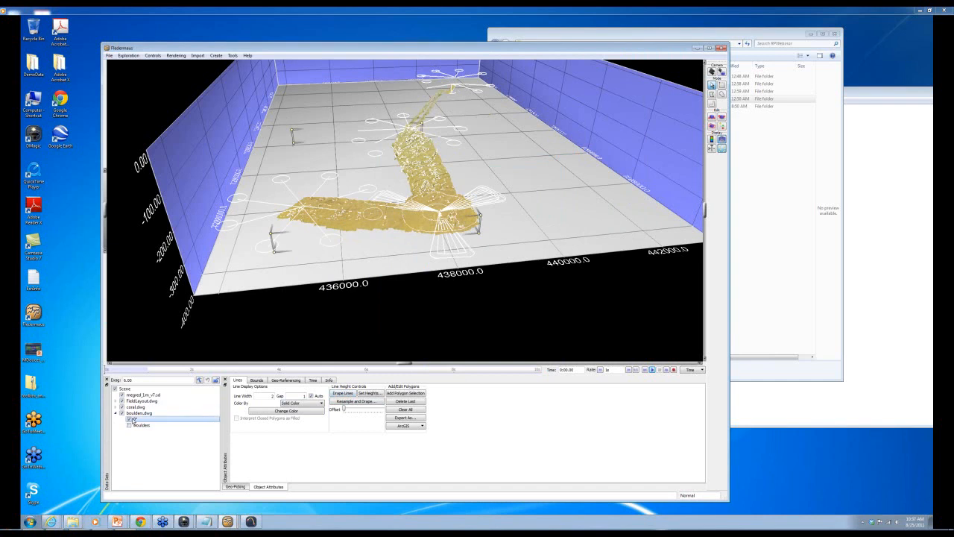
{"action": "left_click", "coordinate": [320, 414]}
{"action": "left_click", "coordinate": [406, 217]}
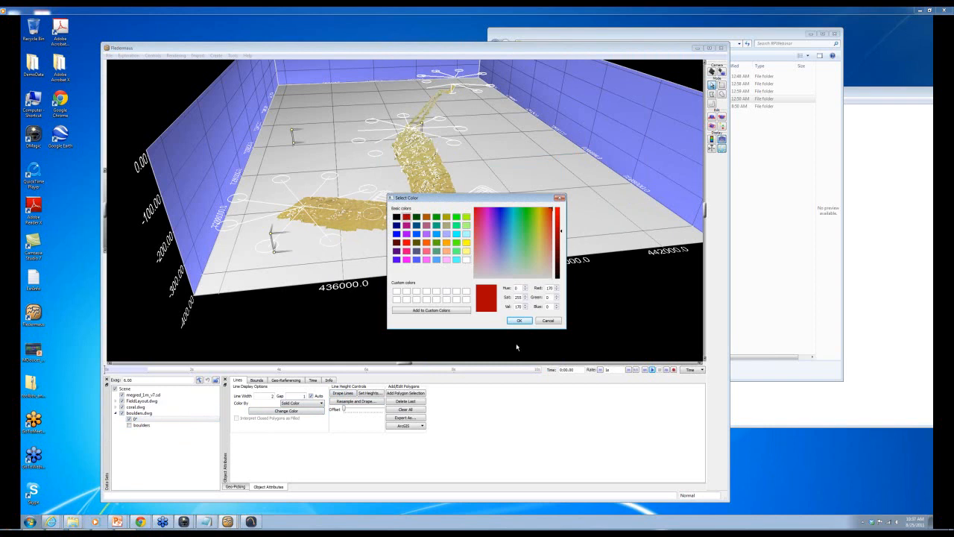
{"action": "left_click", "coordinate": [522, 320]}
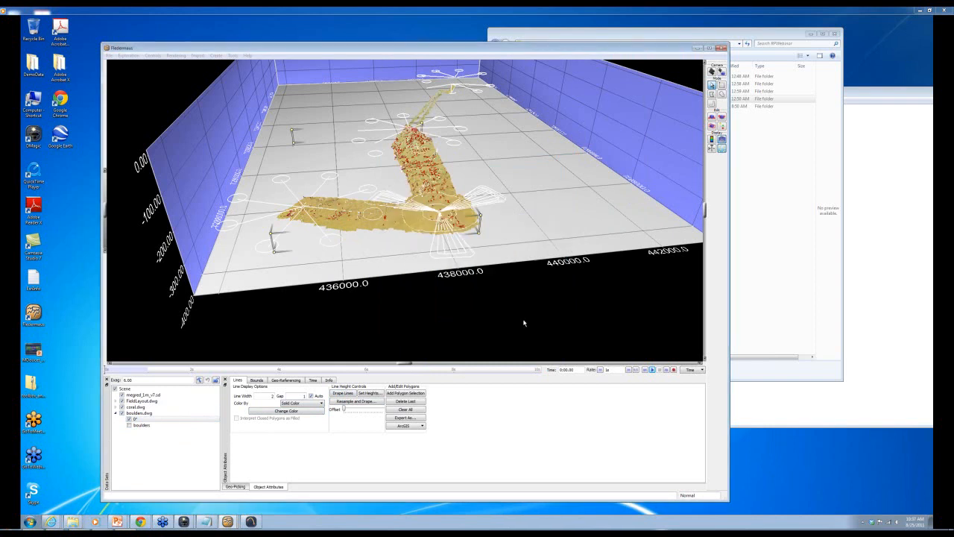
- Colour coral.dwg's layer 0 lines orange and zoom into the terrain junction
{"action": "left_click", "coordinate": [116, 407]}
{"action": "left_click", "coordinate": [135, 412]}
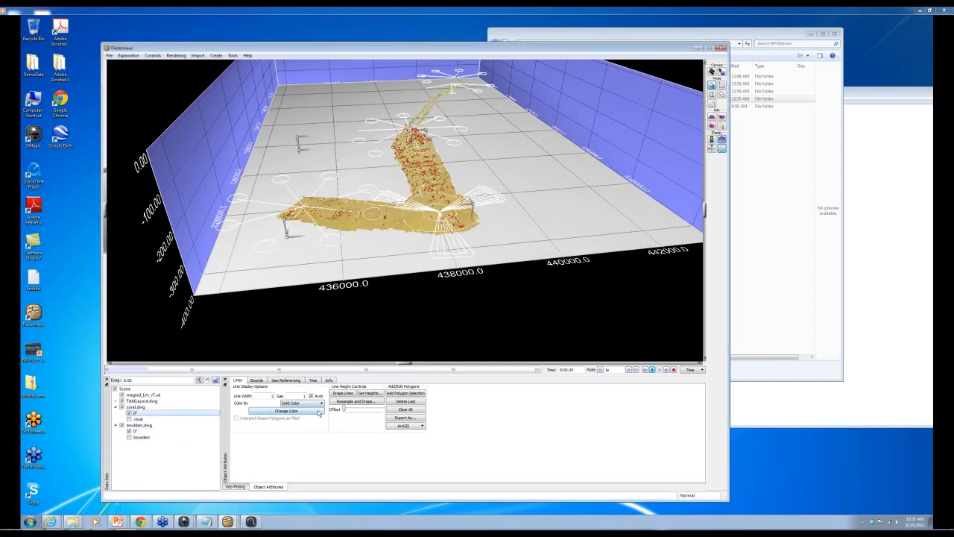
{"action": "left_click", "coordinate": [321, 410]}
{"action": "left_click", "coordinate": [447, 242]}
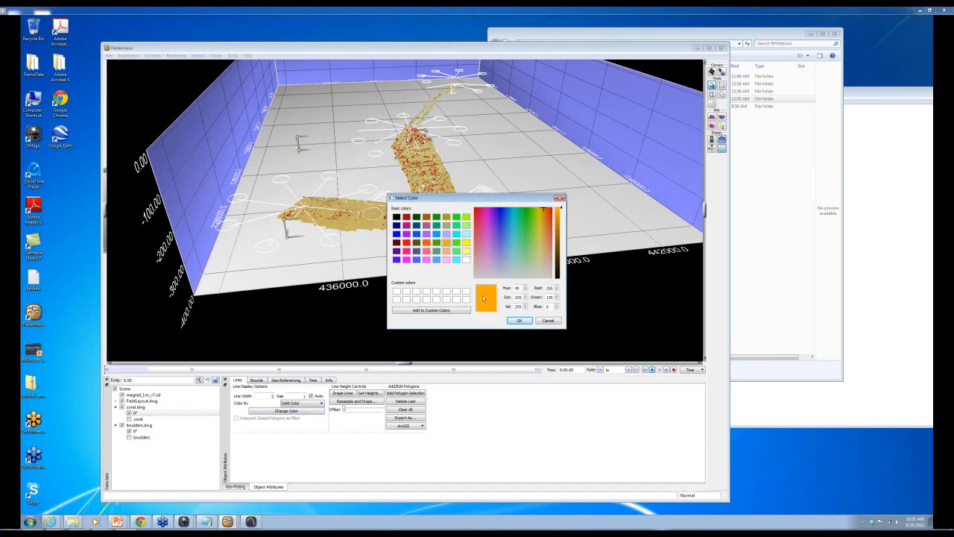
{"action": "left_click", "coordinate": [519, 321]}
{"action": "scroll", "coordinate": [453, 213], "scroll_direction": "up", "scroll_amount": 5}
{"action": "left_click_drag", "start_coordinate": [453, 216], "coordinate": [431, 284]}
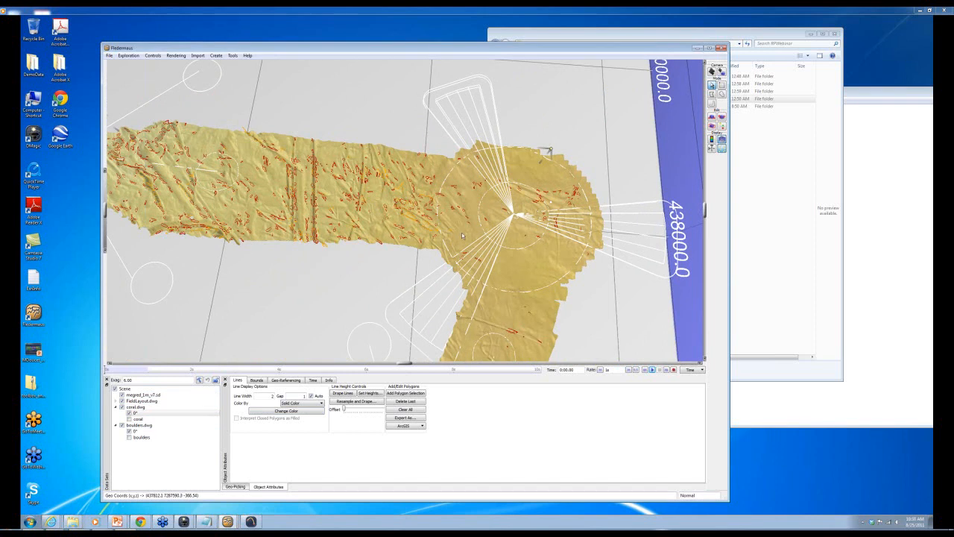
- Zoom out, select merged_1m_v7.sd, and tilt the view to show the whole survey
{"action": "right_click_drag", "start_coordinate": [470, 294], "coordinate": [480, 208]}
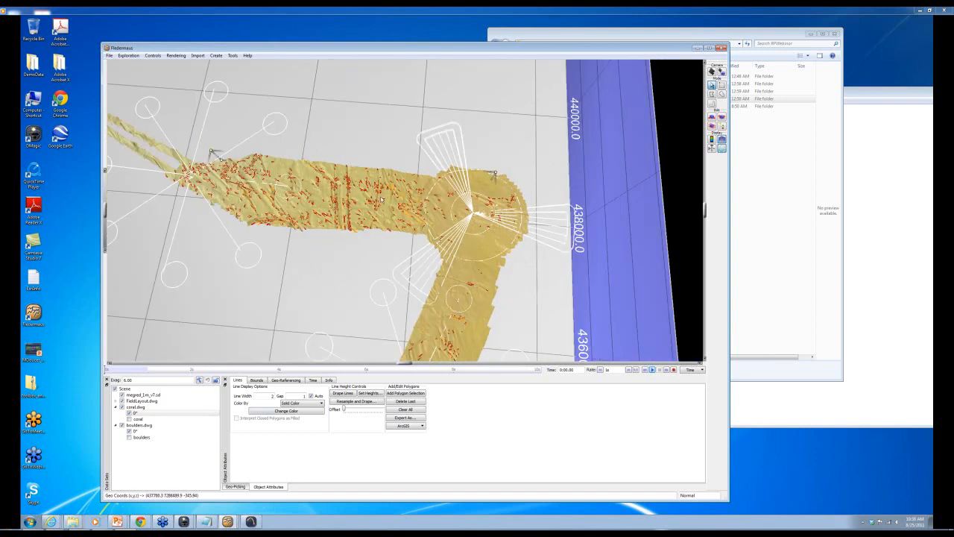
{"action": "left_click", "coordinate": [153, 395]}
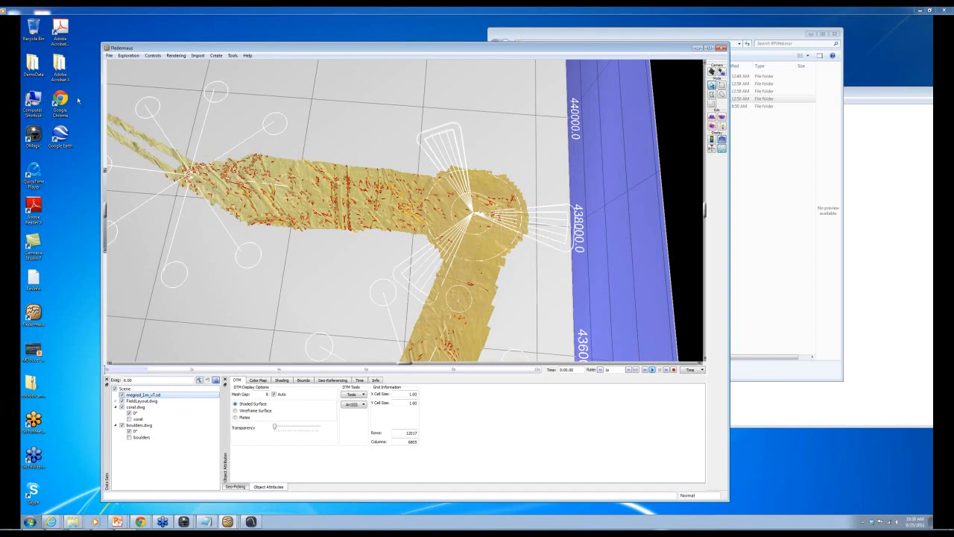
{"action": "scroll", "coordinate": [395, 324], "scroll_direction": "down", "scroll_amount": 4}
{"action": "left_click_drag", "start_coordinate": [394, 326], "coordinate": [402, 227]}
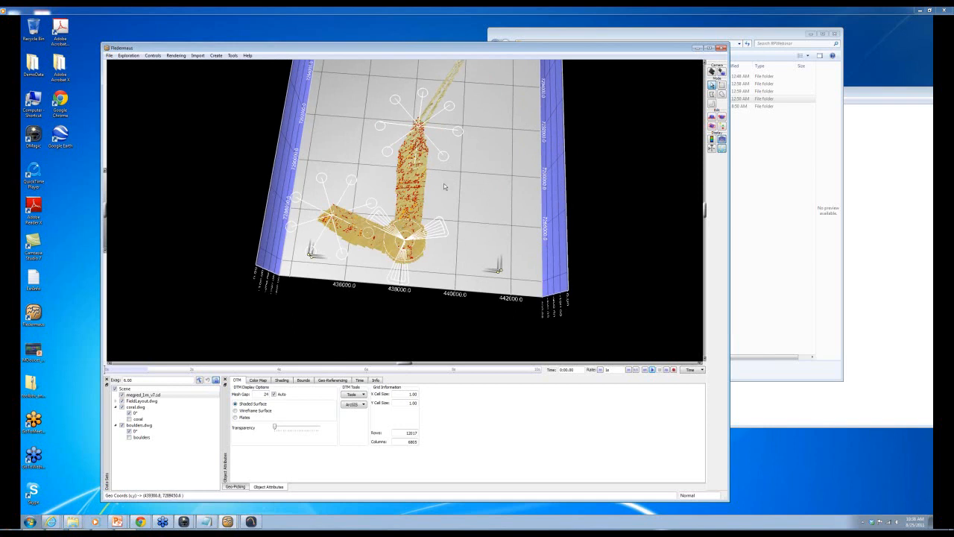
- Save the scene with File > Save Scene under the name 'SkarvLayout'
{"action": "left_click", "coordinate": [109, 56]}
{"action": "left_click", "coordinate": [128, 83]}
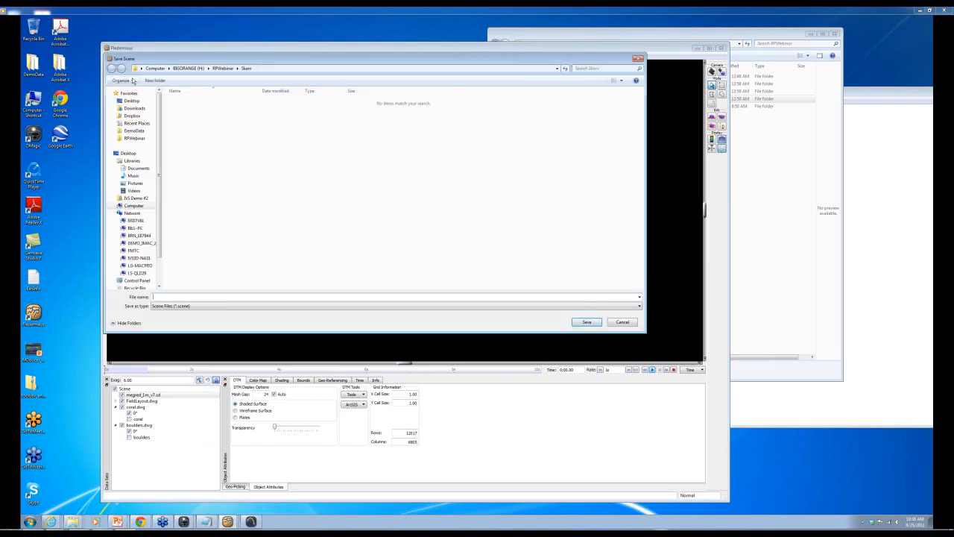
{"action": "left_click", "coordinate": [162, 296]}
{"action": "type", "text": "SkarvLayout"}
{"action": "left_click", "coordinate": [587, 323]}
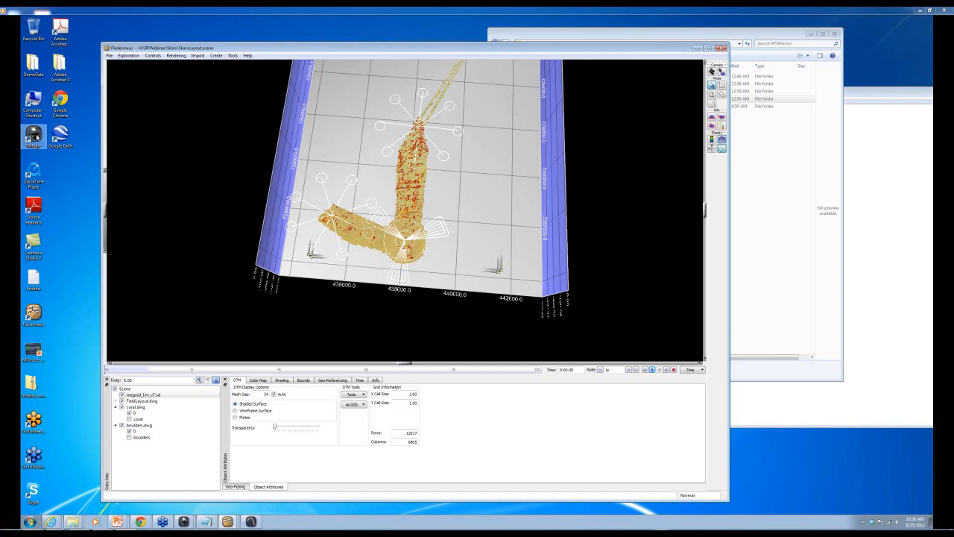
- Launch RoutePlanner and open the SkarvLayout scene file
{"action": "left_click_drag", "start_coordinate": [213, 48], "coordinate": [409, 52]}
{"action": "double_click", "coordinate": [170, 170]}
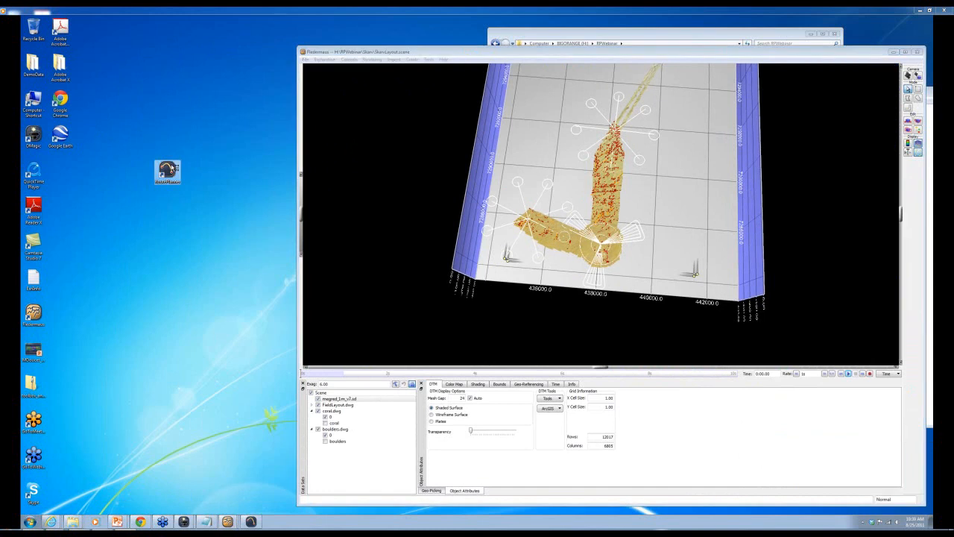
{"action": "left_click", "coordinate": [40, 39]}
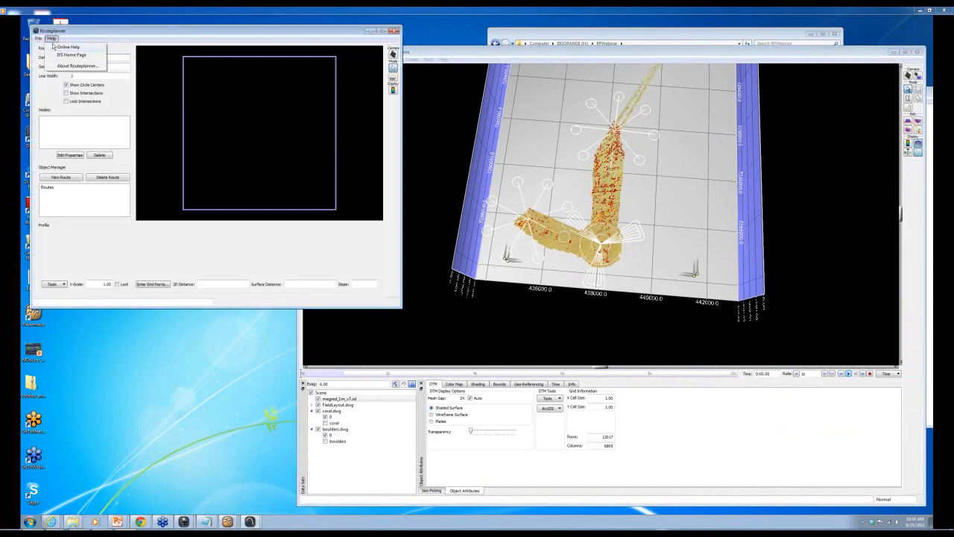
{"action": "left_click", "coordinate": [44, 47]}
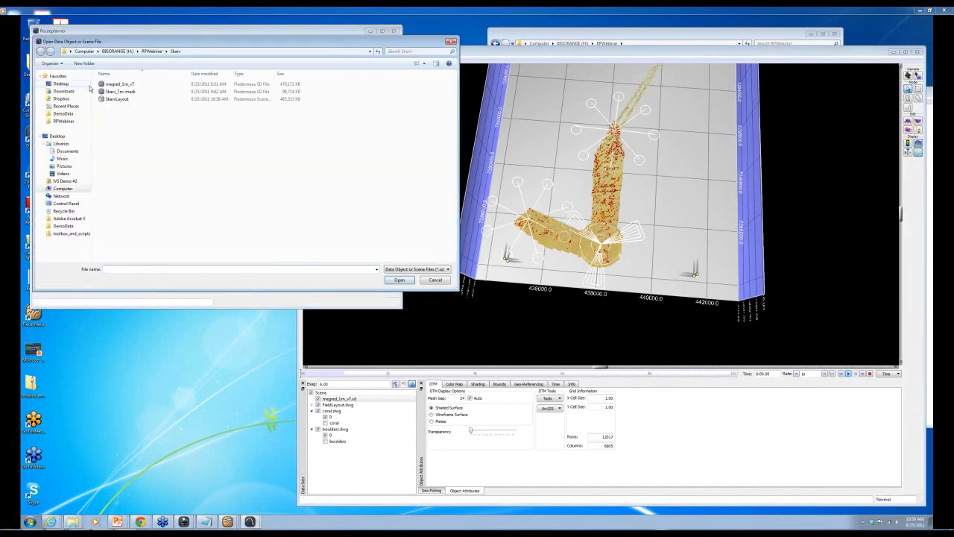
{"action": "left_click", "coordinate": [114, 99]}
{"action": "double_click", "coordinate": [114, 99]}
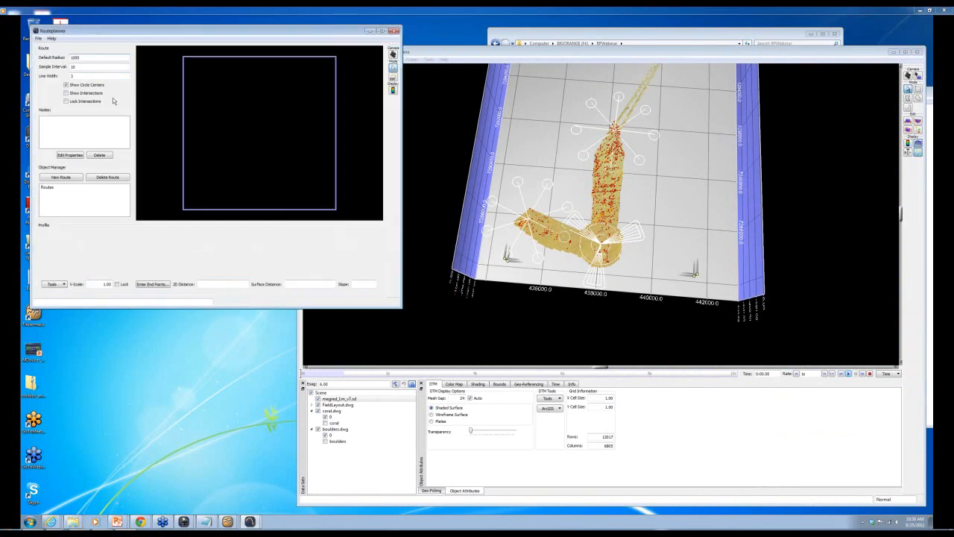
- Zoom in on the upper node to check the layout, then close RoutePlanner
{"action": "scroll", "coordinate": [259, 172], "scroll_direction": "up", "scroll_amount": 5}
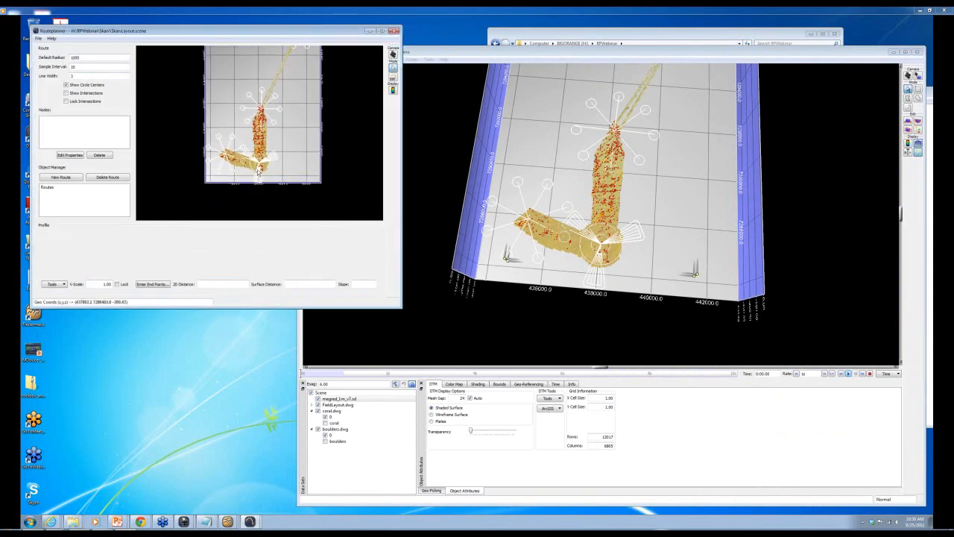
{"action": "scroll", "coordinate": [259, 172], "scroll_direction": "up", "scroll_amount": 1}
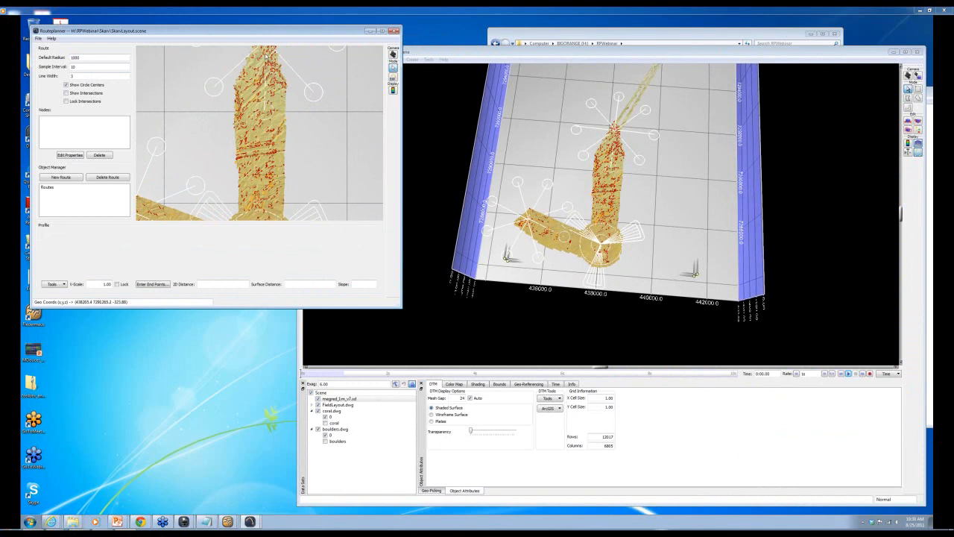
{"action": "middle_click_drag", "start_coordinate": [266, 53], "coordinate": [263, 115]}
{"action": "scroll", "coordinate": [264, 112], "scroll_direction": "up", "scroll_amount": 3}
{"action": "scroll", "coordinate": [264, 111], "scroll_direction": "up", "scroll_amount": 1}
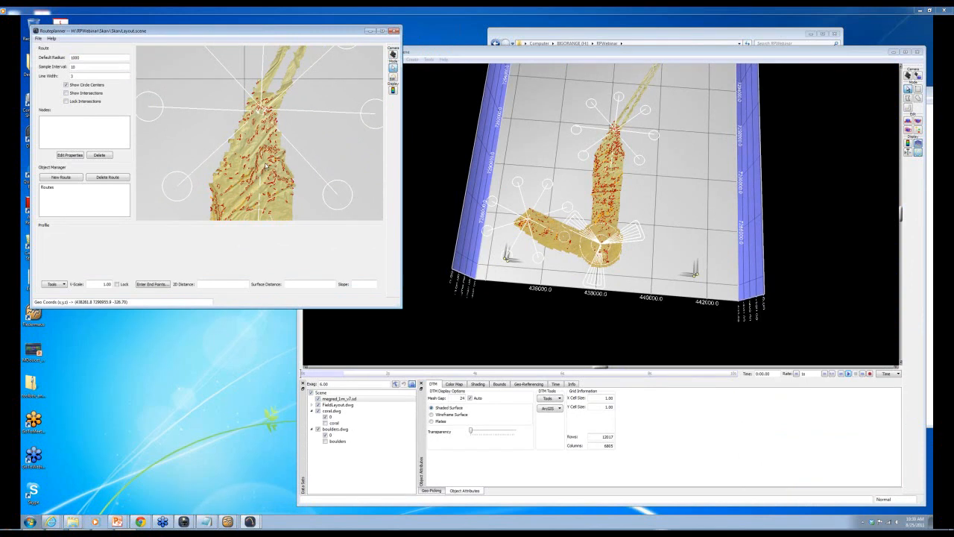
{"action": "scroll", "coordinate": [266, 166], "scroll_direction": "up", "scroll_amount": 2}
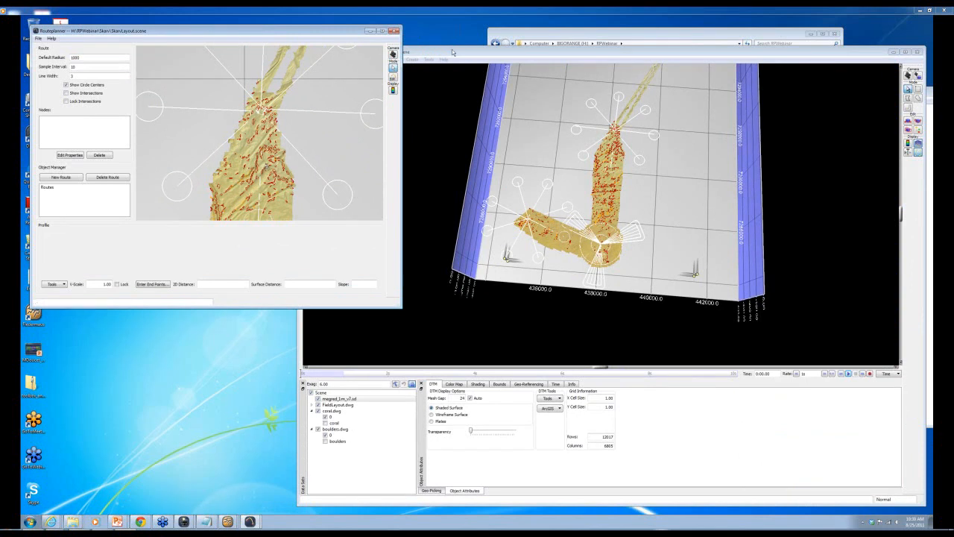
{"action": "left_click", "coordinate": [392, 32]}
{"action": "left_click_drag", "start_coordinate": [450, 51], "coordinate": [240, 48]}
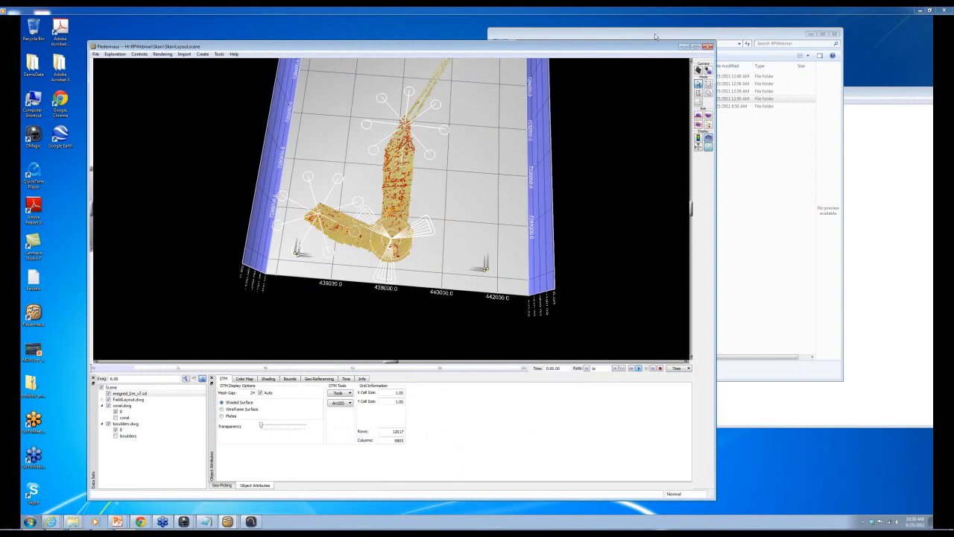
- Close Fledermaus, the RPWebinar folder window and the Sangachal projection note in Notepad
{"action": "left_click", "coordinate": [707, 50]}
{"action": "left_click_drag", "start_coordinate": [701, 40], "coordinate": [515, 75]}
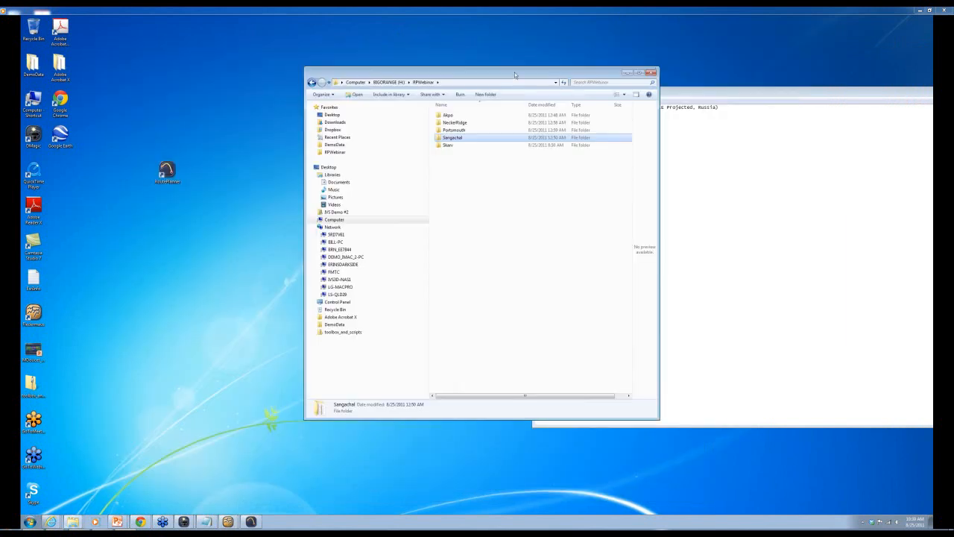
{"action": "left_click", "coordinate": [657, 68]}
{"action": "left_click_drag", "start_coordinate": [677, 93], "coordinate": [433, 119]}
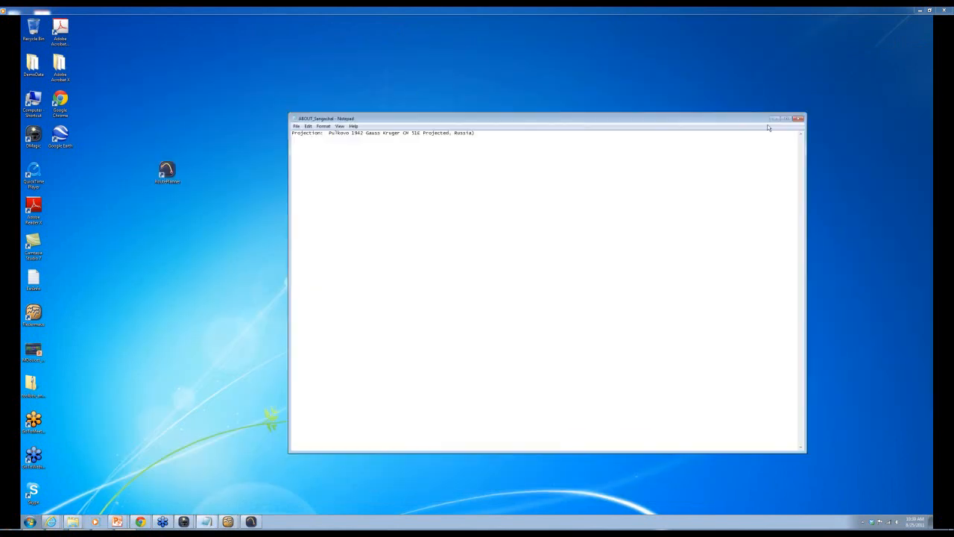
{"action": "left_click", "coordinate": [798, 120]}
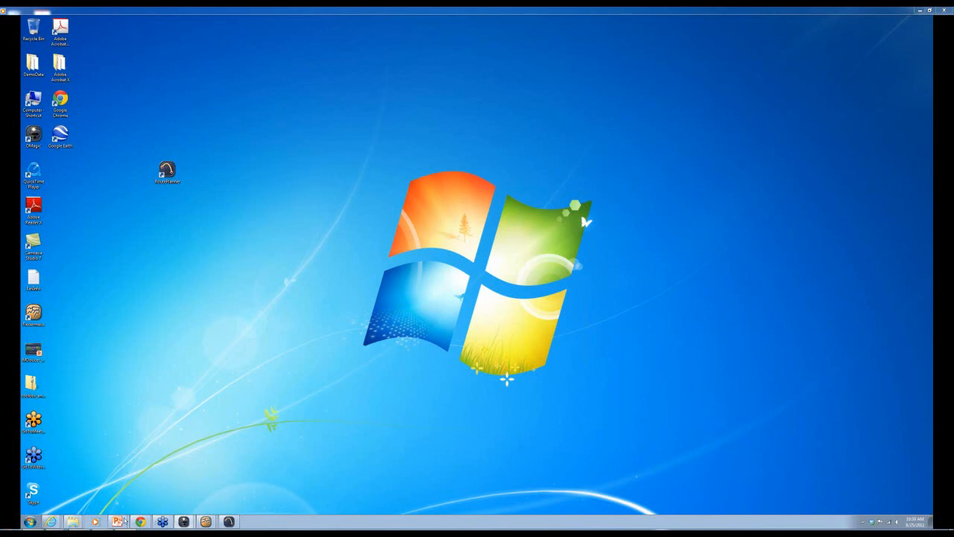
{"action": "mouse_move", "coordinate": [119, 521]}
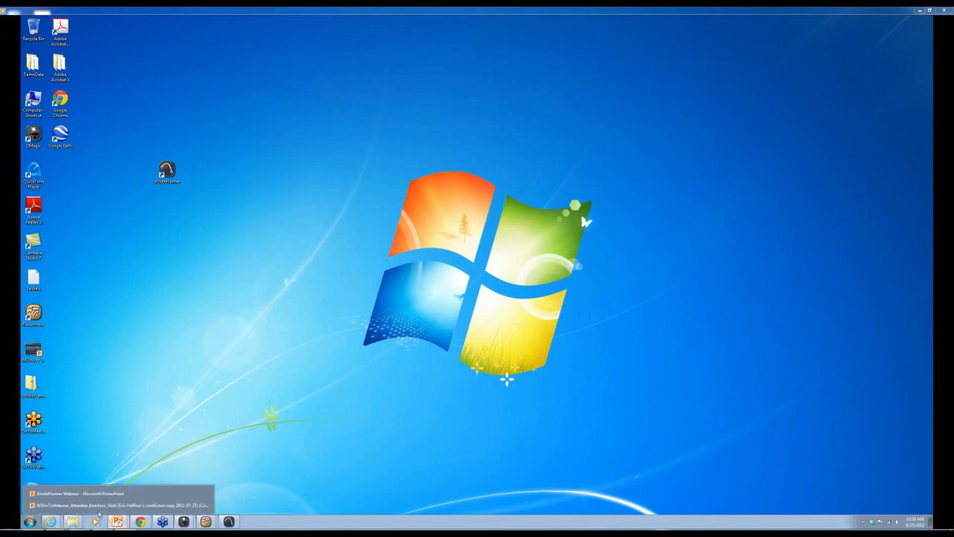
- Restart the RoutePlanner Webinar slide show from the current slide and advance to 'Using RoutePlanner: Routes'
{"action": "left_click", "coordinate": [102, 494]}
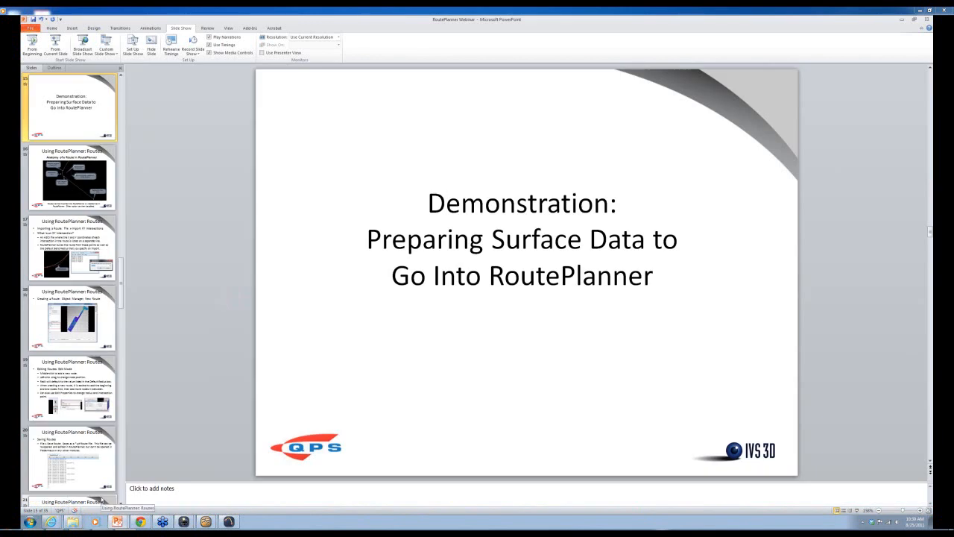
{"action": "left_click", "coordinate": [59, 46]}
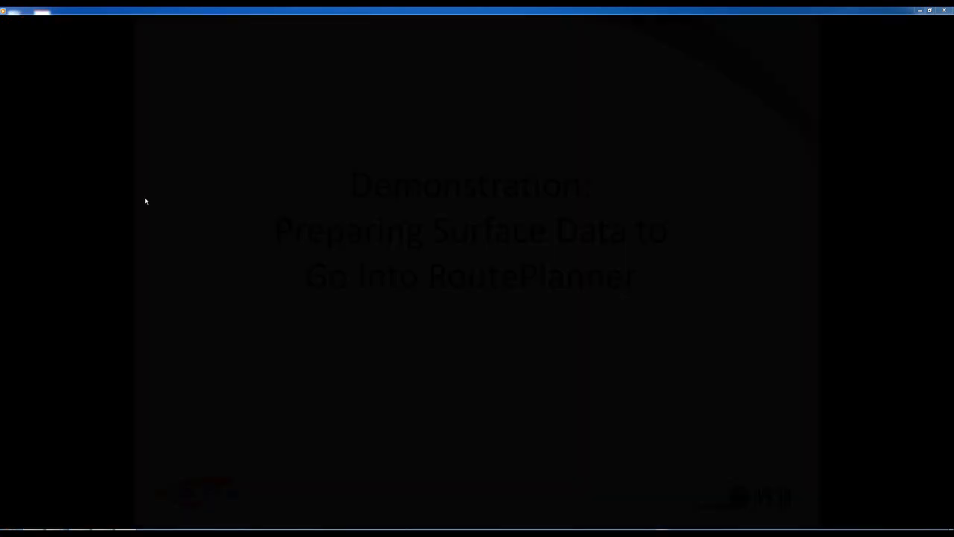
{"action": "key", "text": "Right"}
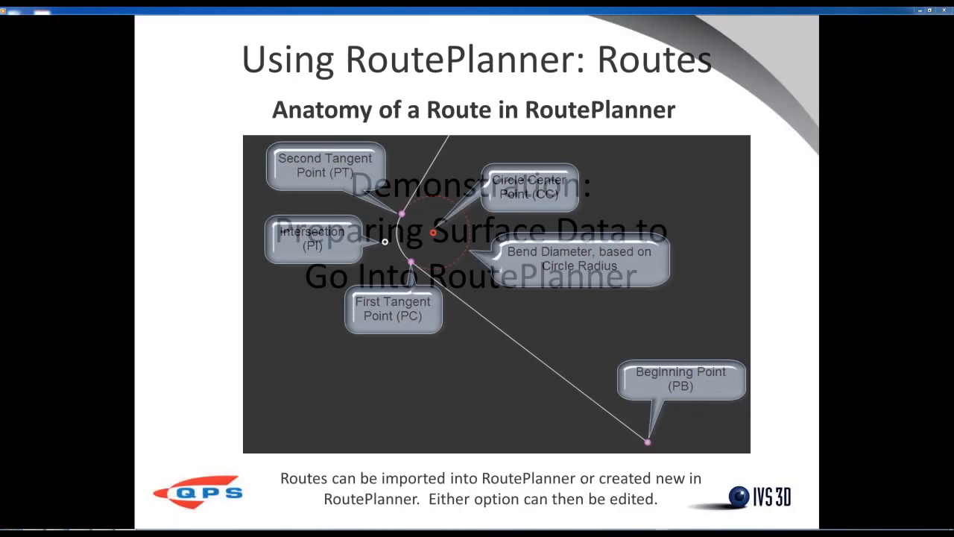
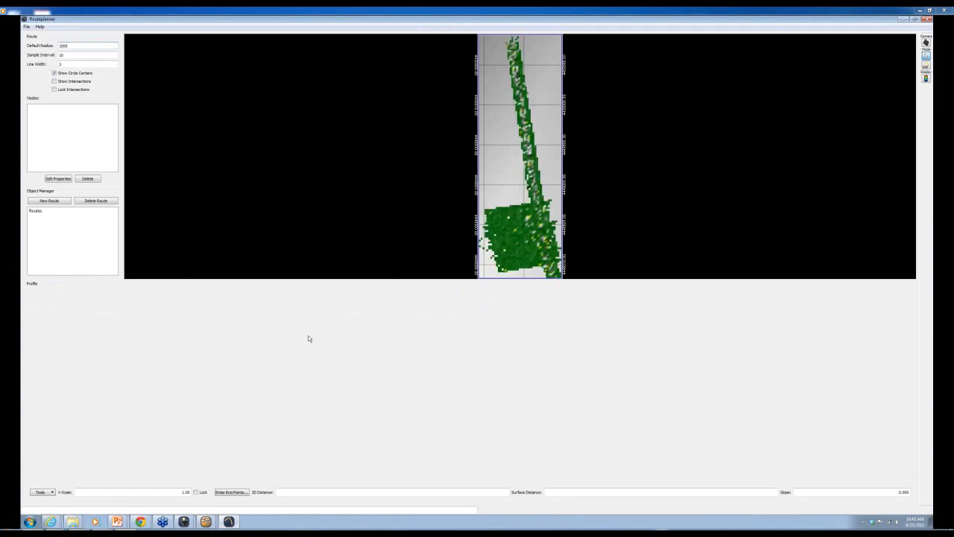
- Re-enter 1000 as the Default Radius and select the Sample Interval value of 10
{"action": "left_click_drag", "start_coordinate": [498, 246], "coordinate": [524, 236]}
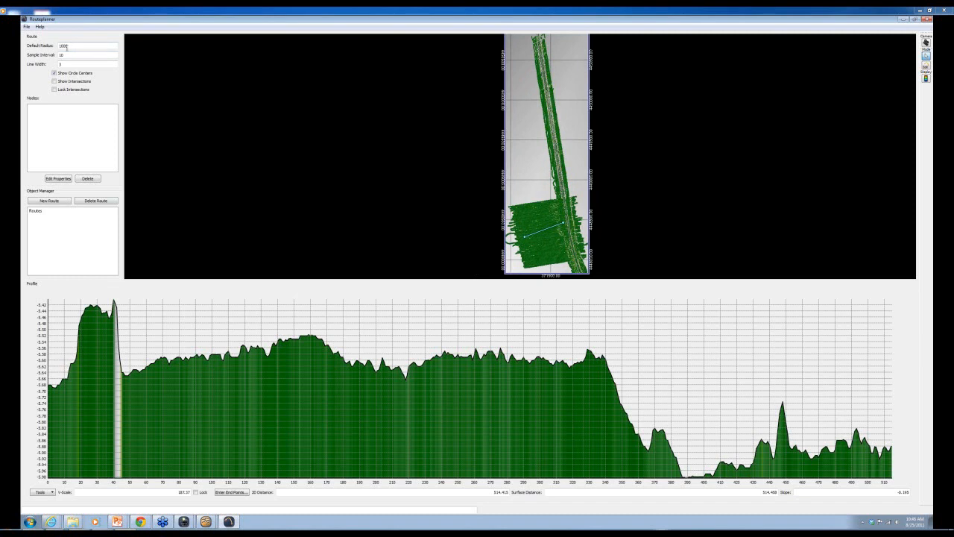
{"action": "key", "text": "BackSpace"}
{"action": "type", "text": "0"}
{"action": "double_click", "coordinate": [62, 55]}
- Restore RoutePlanner from full screen, enlarge it and move it left
{"action": "left_click", "coordinate": [917, 21]}
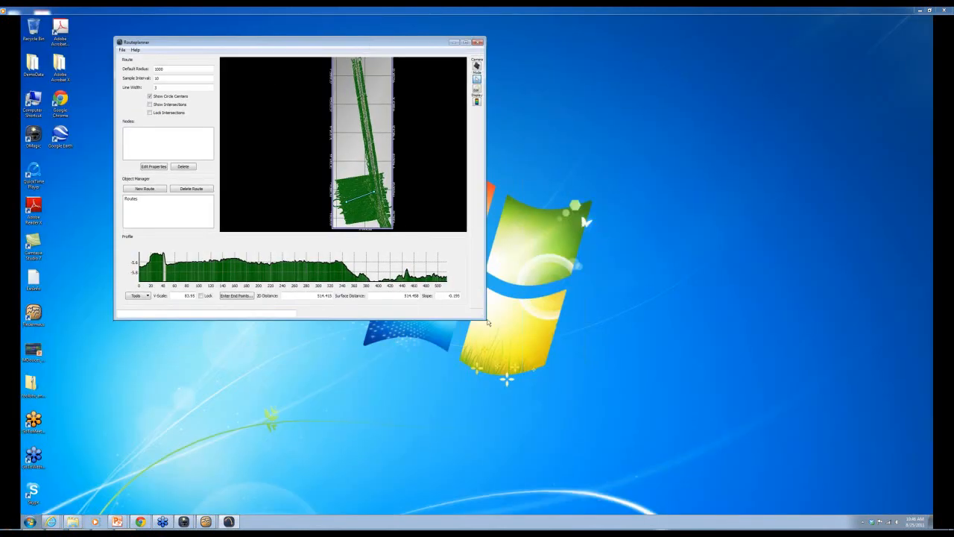
{"action": "left_click_drag", "start_coordinate": [486, 320], "coordinate": [818, 477]}
{"action": "left_click_drag", "start_coordinate": [587, 39], "coordinate": [548, 32]}
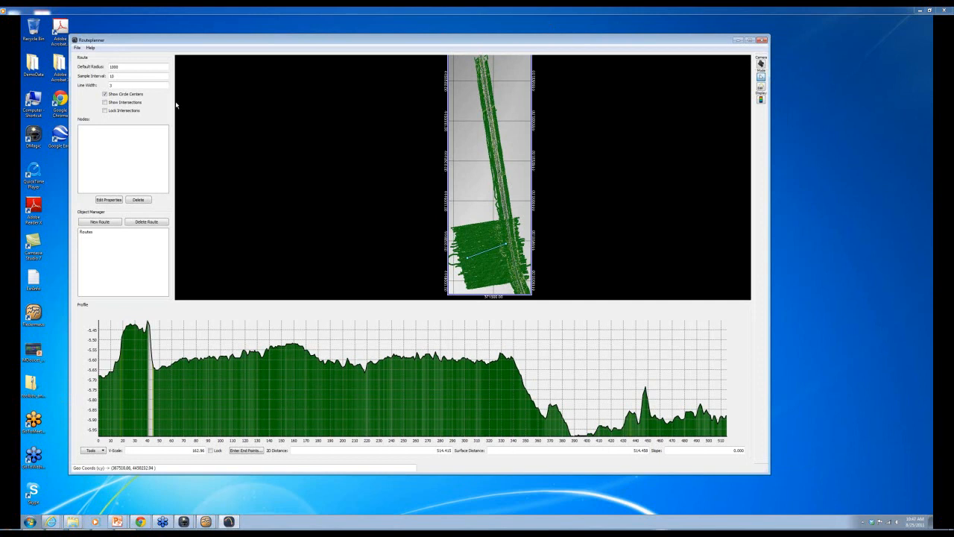
- Import XY intersections from RPWebinar\Sangachal\Sang_NewRoute_XYIntersections
{"action": "left_click", "coordinate": [76, 47]}
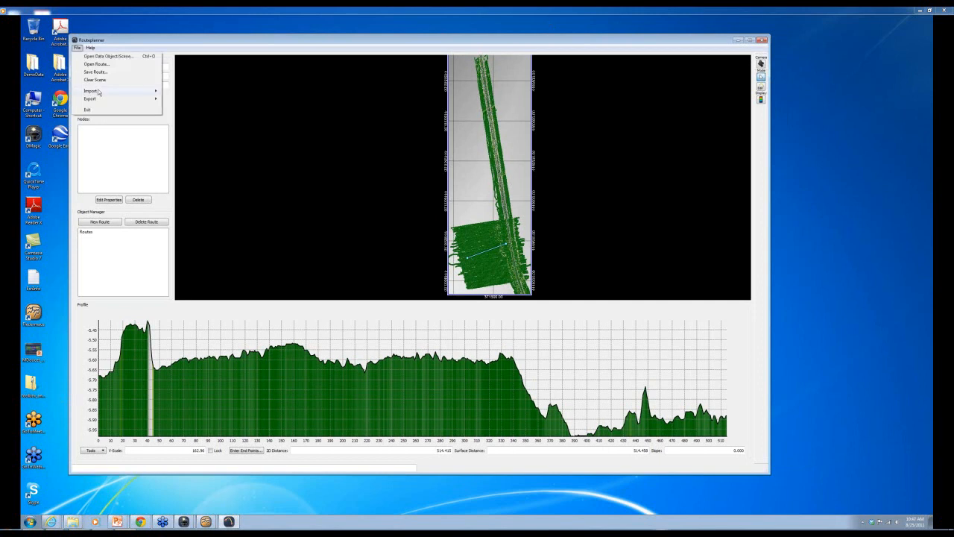
{"action": "mouse_move", "coordinate": [99, 93]}
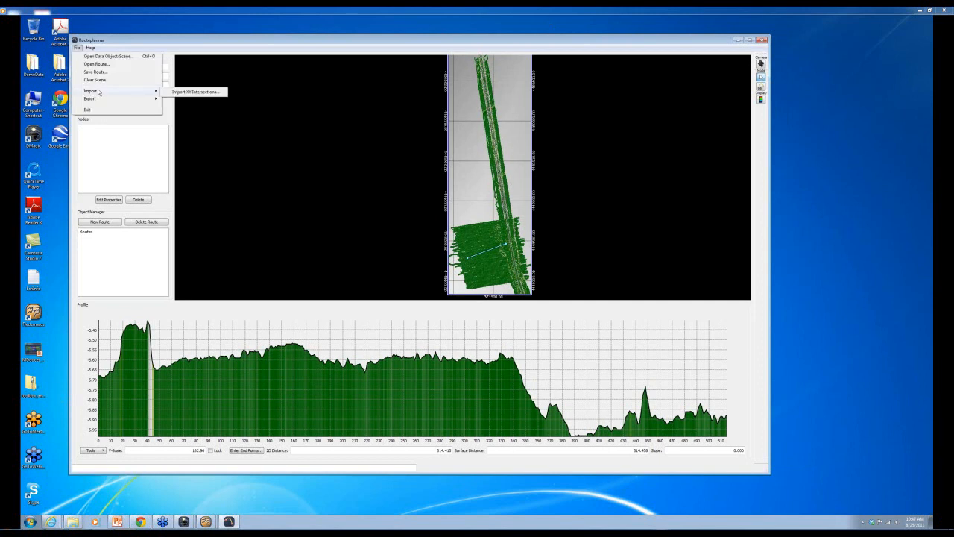
{"action": "left_click", "coordinate": [196, 92]}
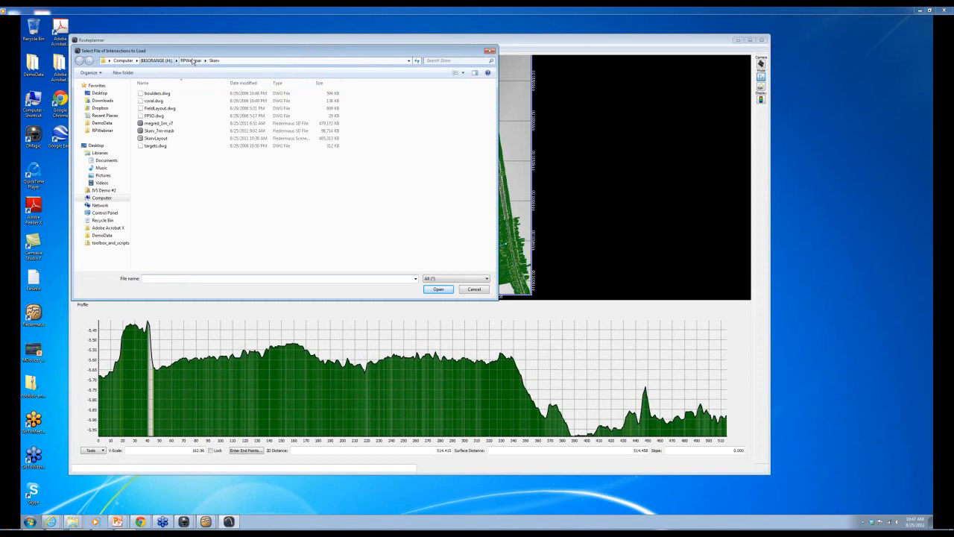
{"action": "left_click", "coordinate": [193, 61]}
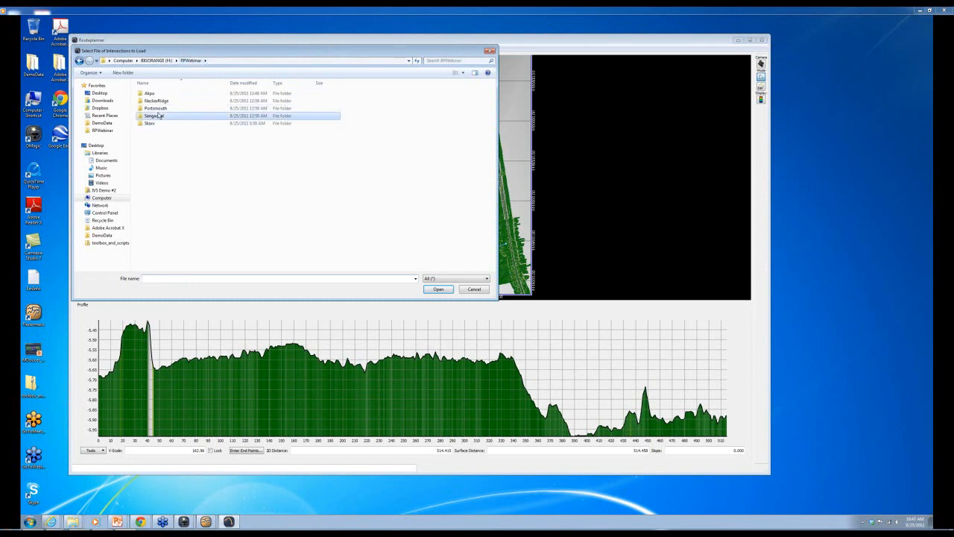
{"action": "double_click", "coordinate": [171, 117]}
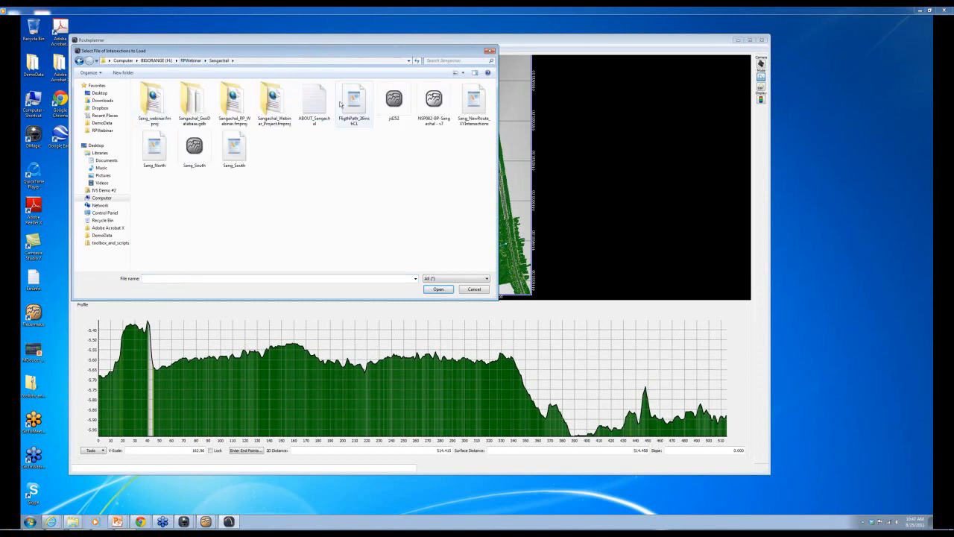
{"action": "left_click", "coordinate": [470, 96]}
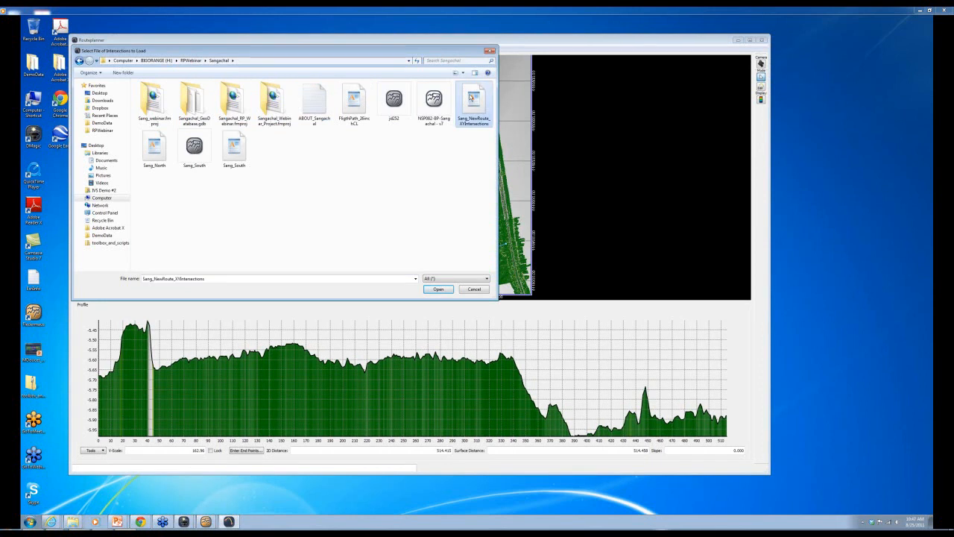
{"action": "double_click", "coordinate": [471, 97]}
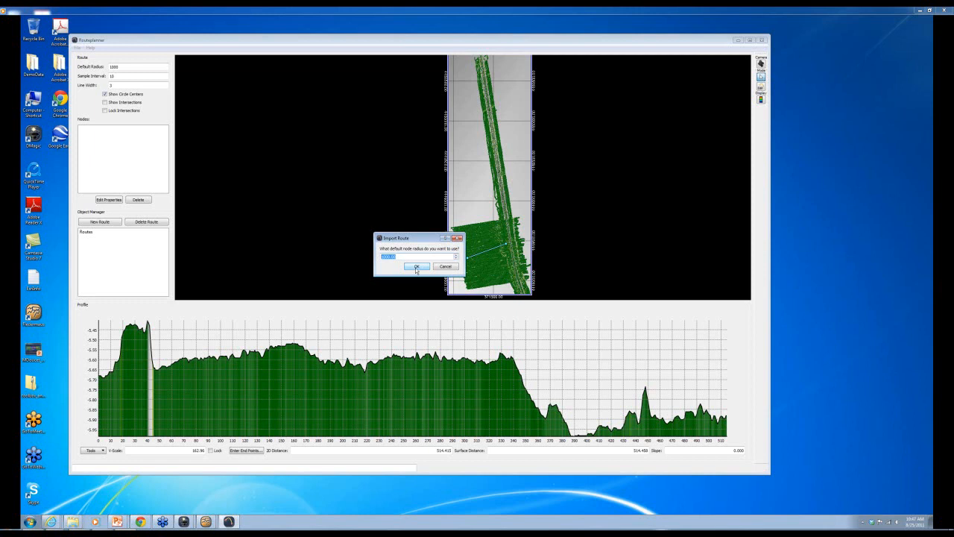
- Accept the default node radius, then select node 1 to show its 1000 turning circle
{"action": "left_click", "coordinate": [416, 267]}
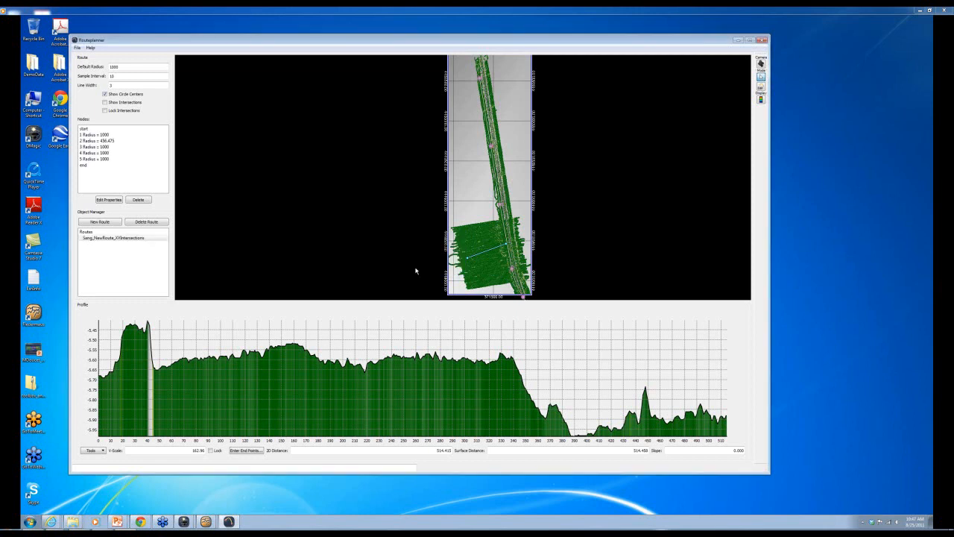
{"action": "scroll", "coordinate": [443, 271], "scroll_direction": "down", "scroll_amount": 3}
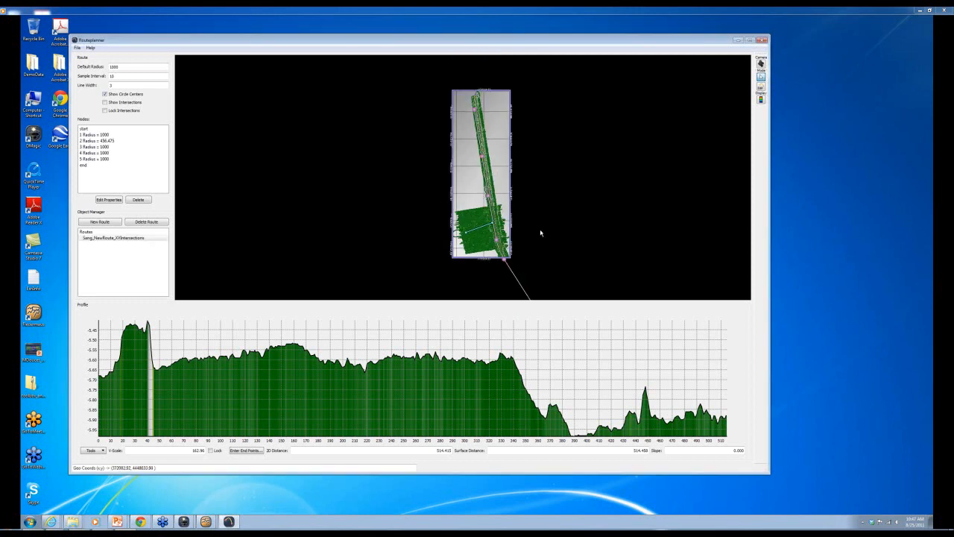
{"action": "scroll", "coordinate": [538, 236], "scroll_direction": "down", "scroll_amount": 2}
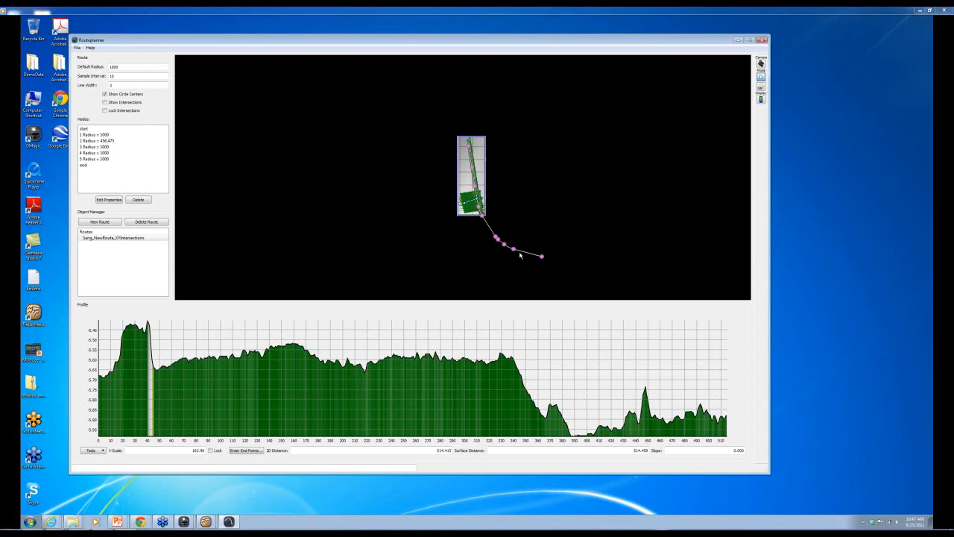
{"action": "scroll", "coordinate": [521, 255], "scroll_direction": "up", "scroll_amount": 5}
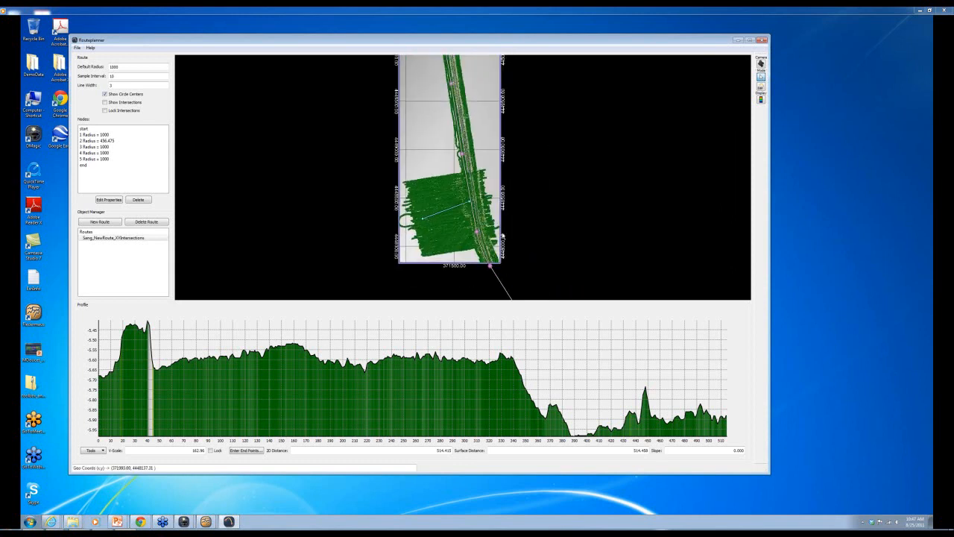
{"action": "scroll", "coordinate": [503, 236], "scroll_direction": "up", "scroll_amount": 5}
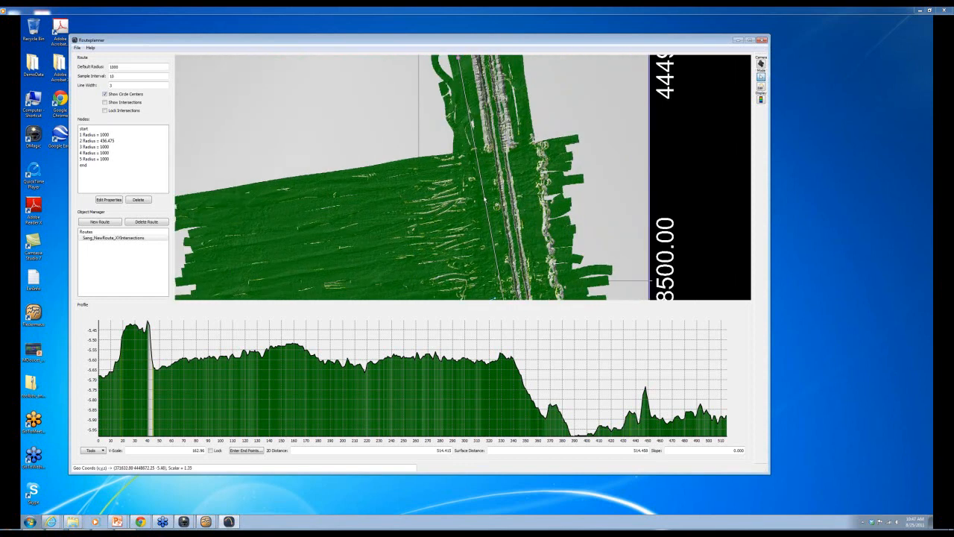
{"action": "left_click_drag", "start_coordinate": [461, 65], "coordinate": [462, 176]}
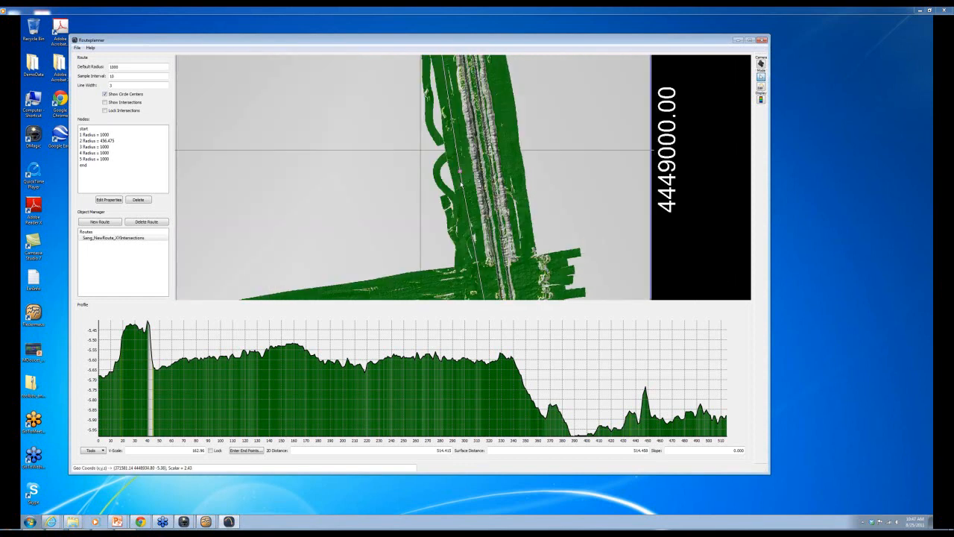
{"action": "scroll", "coordinate": [456, 99], "scroll_direction": "down", "scroll_amount": 10}
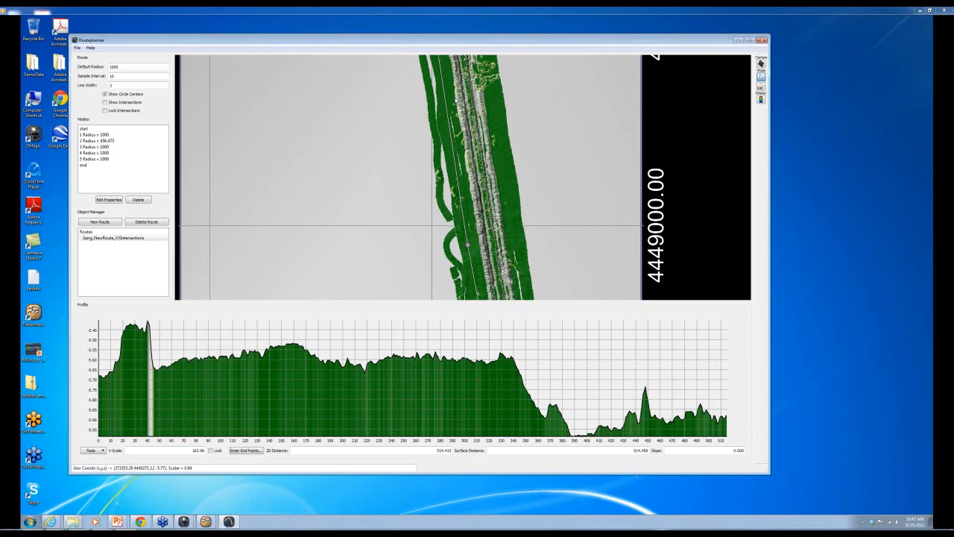
{"action": "left_click", "coordinate": [88, 134]}
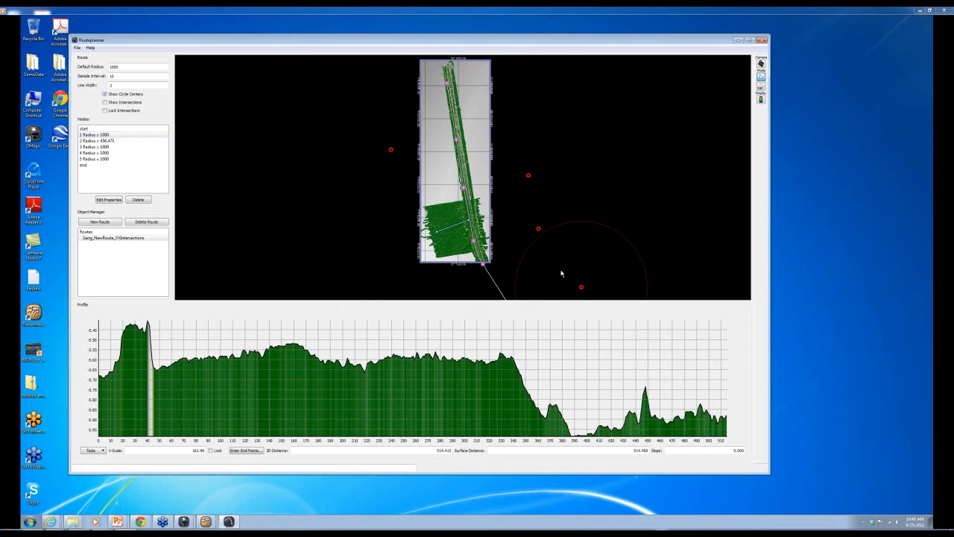
{"action": "left_click_drag", "start_coordinate": [637, 226], "coordinate": [558, 156]}
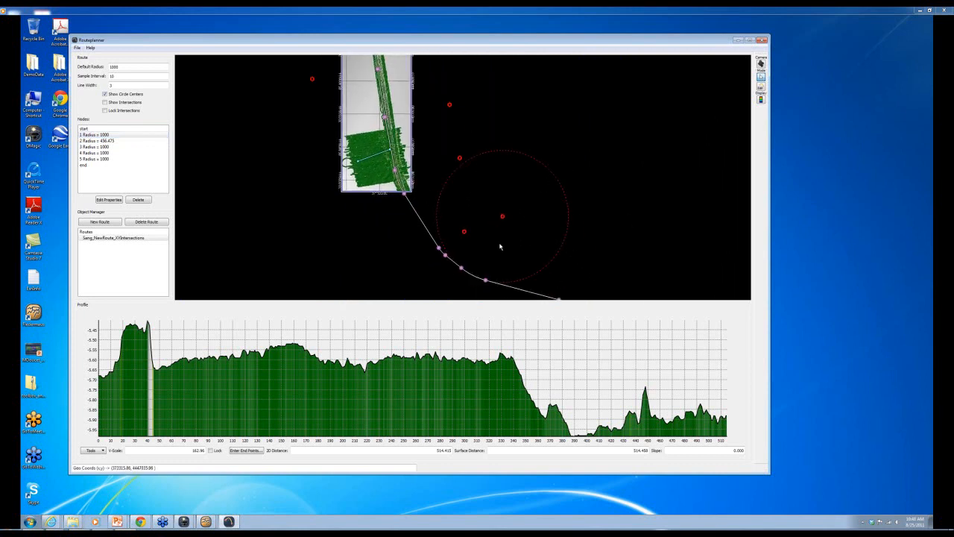
- Show route intersections and draw a new depth profile line across the survey strip
{"action": "left_click", "coordinate": [104, 102]}
{"action": "left_click_drag", "start_coordinate": [268, 184], "coordinate": [258, 256]}
{"action": "left_click_drag", "start_coordinate": [365, 234], "coordinate": [454, 186]}
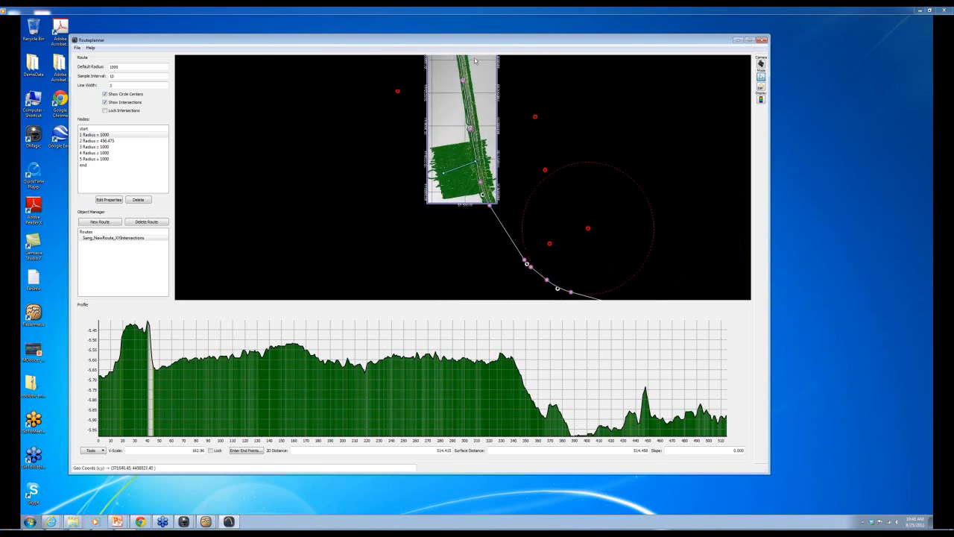
{"action": "left_click_drag", "start_coordinate": [470, 67], "coordinate": [467, 179]}
{"action": "scroll", "coordinate": [462, 174], "scroll_direction": "up", "scroll_amount": 1}
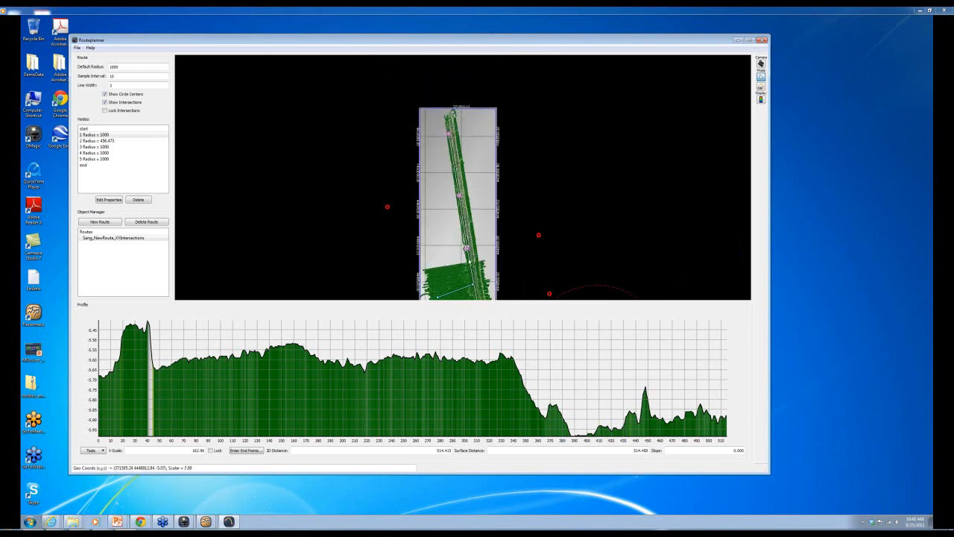
{"action": "left_click_drag", "start_coordinate": [435, 287], "coordinate": [461, 278]}
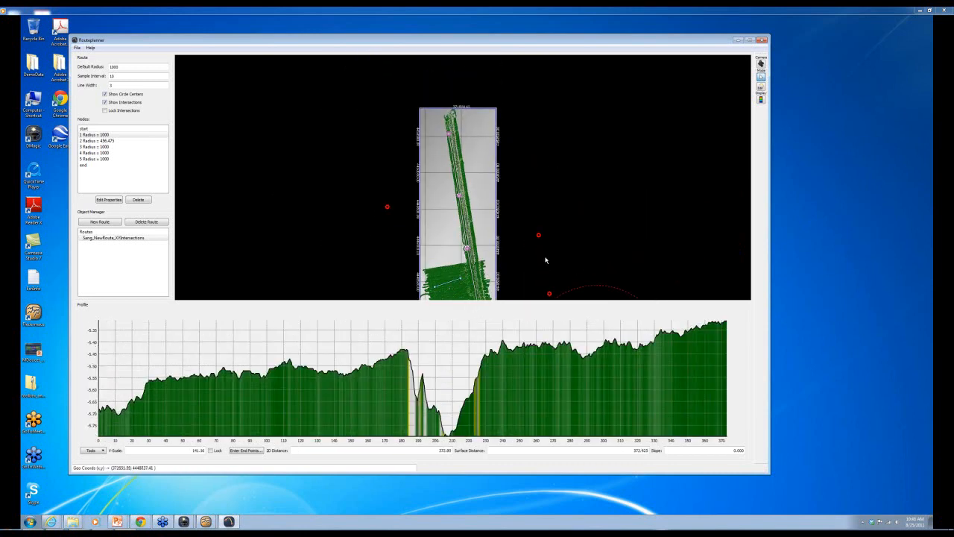
{"action": "left_click_drag", "start_coordinate": [532, 275], "coordinate": [436, 170]}
{"action": "scroll", "coordinate": [469, 220], "scroll_direction": "down", "scroll_amount": 1}
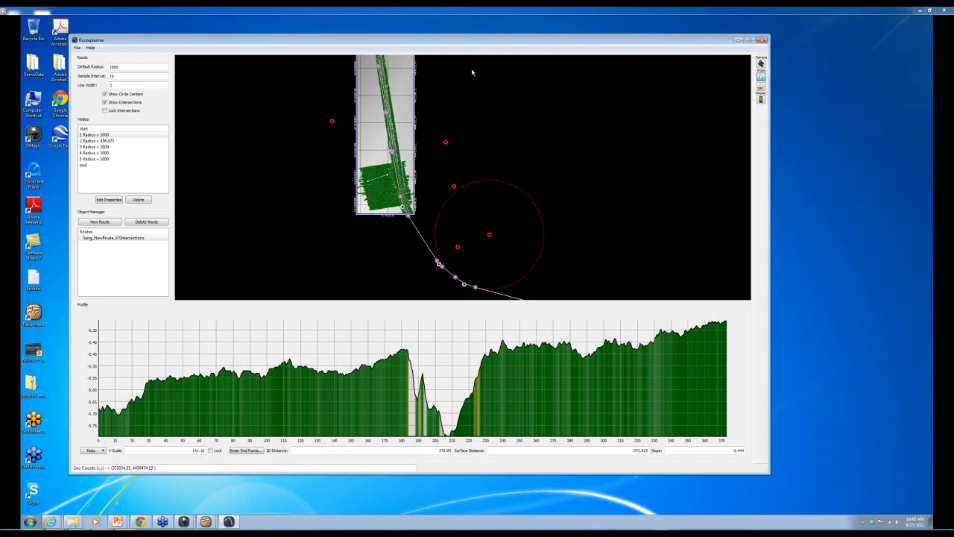
{"action": "middle_click_drag", "start_coordinate": [398, 239], "coordinate": [466, 251]}
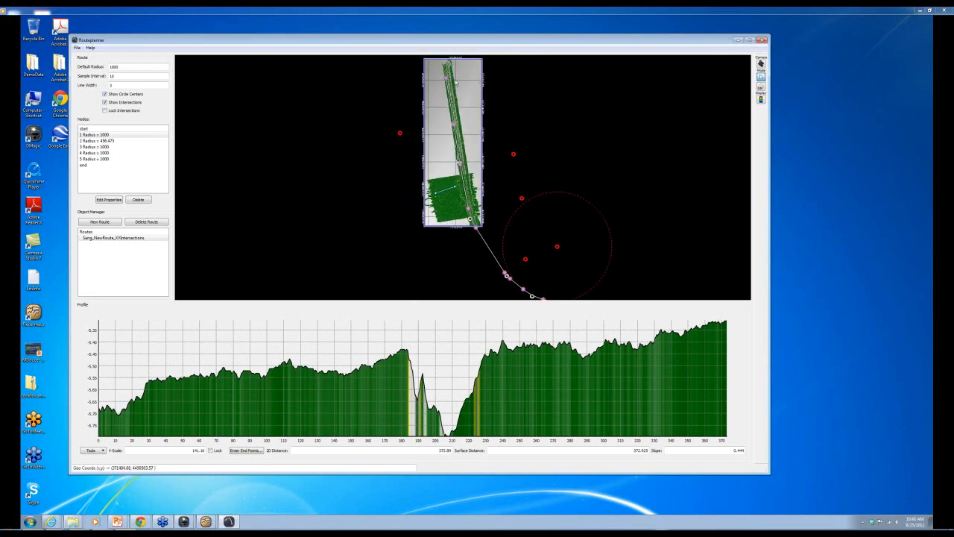
{"action": "scroll", "coordinate": [456, 84], "scroll_direction": "up", "scroll_amount": 5}
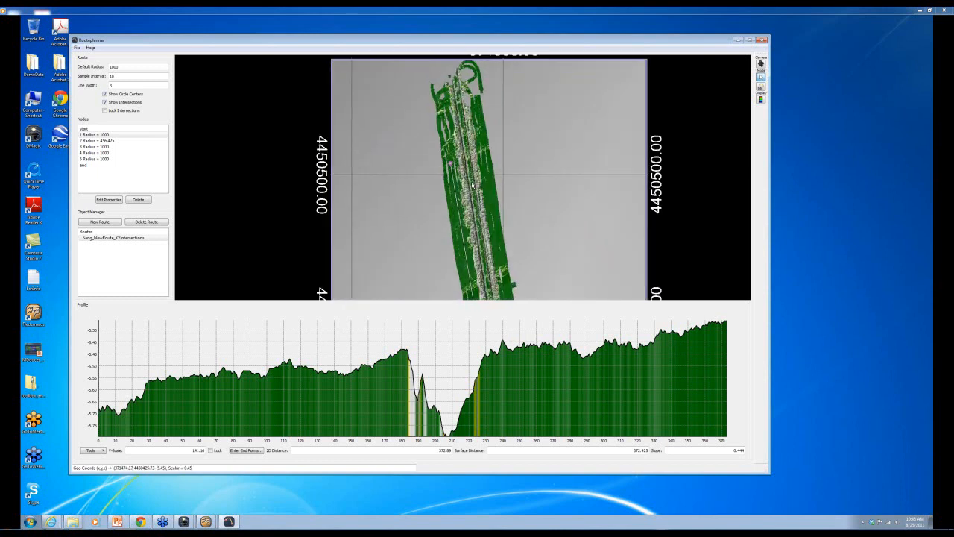
{"action": "scroll", "coordinate": [472, 185], "scroll_direction": "up", "scroll_amount": 4}
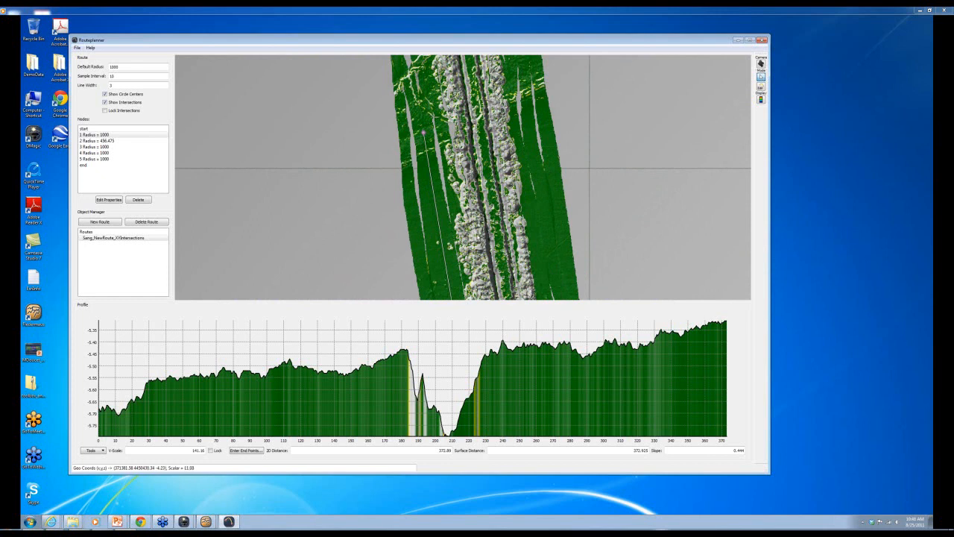
{"action": "scroll", "coordinate": [453, 265], "scroll_direction": "down", "scroll_amount": 2}
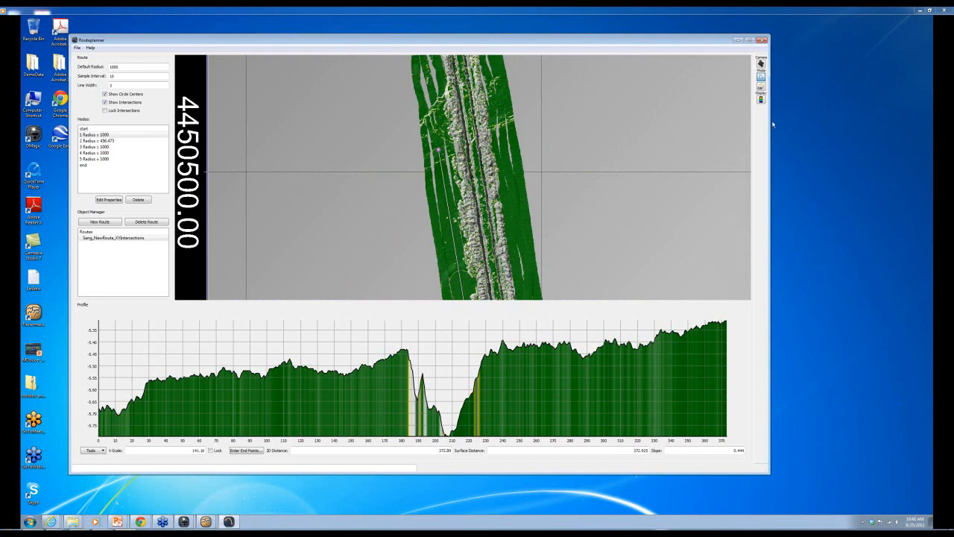
- Drag the route's end node farther up the survey strip in Edit mode
{"action": "left_click", "coordinate": [760, 88]}
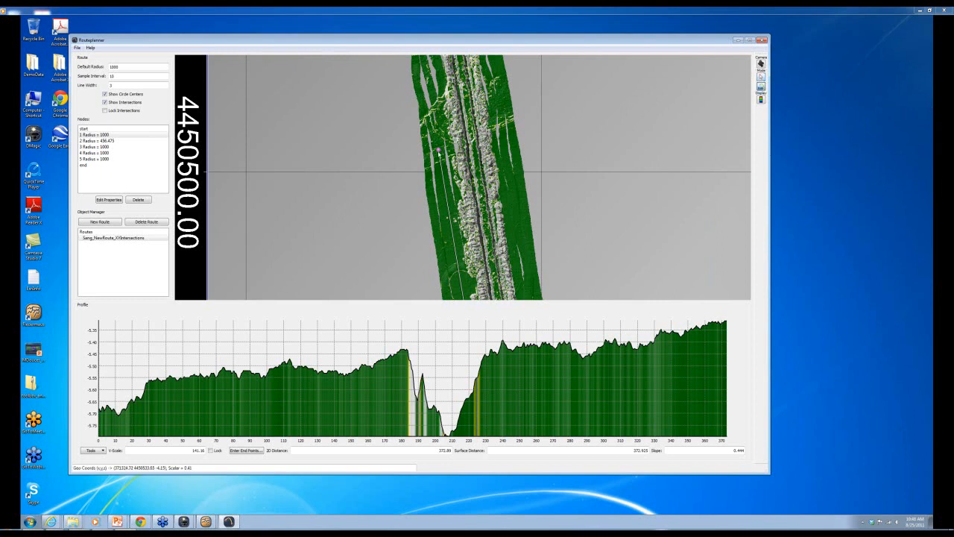
{"action": "left_click_drag", "start_coordinate": [439, 151], "coordinate": [434, 108]}
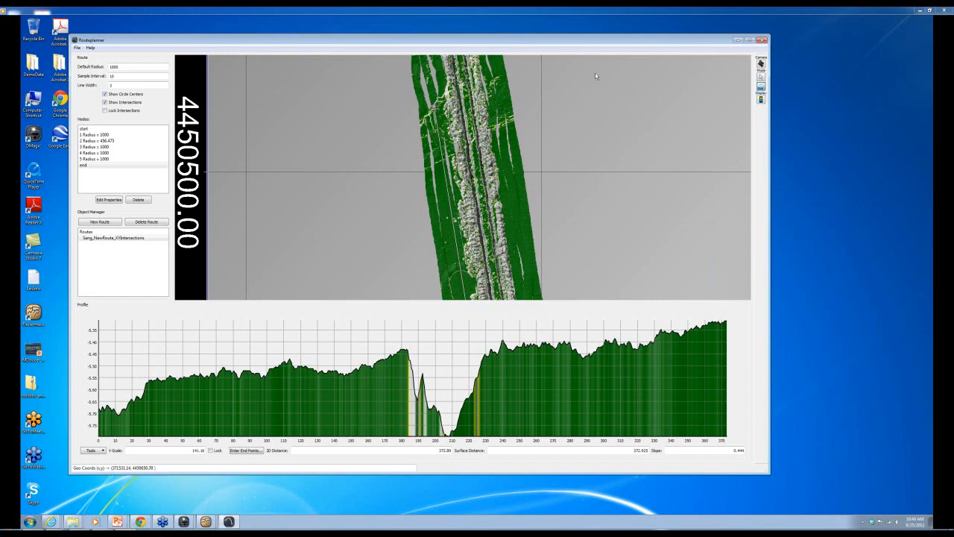
{"action": "left_click", "coordinate": [760, 76]}
{"action": "left_click_drag", "start_coordinate": [584, 238], "coordinate": [480, 268]}
{"action": "scroll", "coordinate": [461, 266], "scroll_direction": "down", "scroll_amount": 3}
- Drag the route's third turn node so its radius becomes 977.071
{"action": "double_click", "coordinate": [479, 265]}
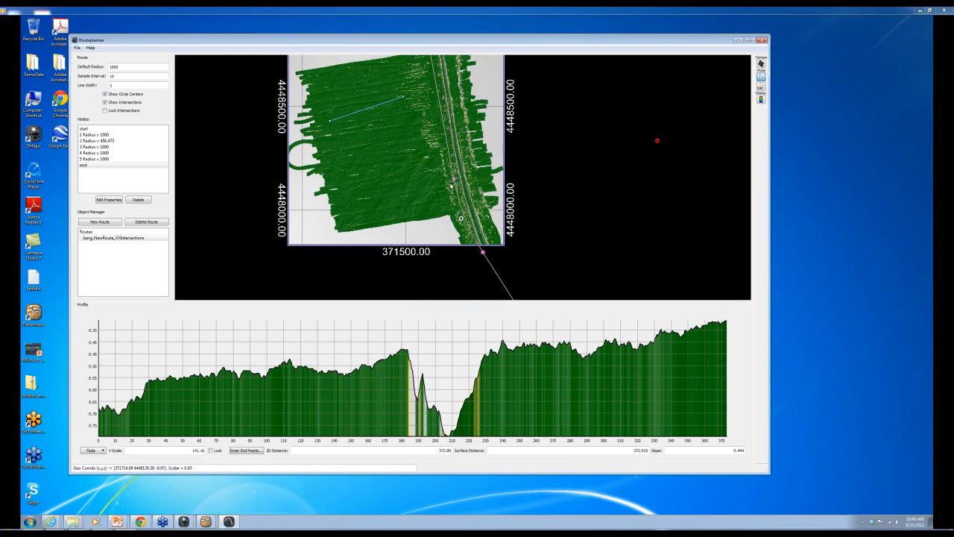
{"action": "left_click", "coordinate": [761, 87]}
{"action": "left_click_drag", "start_coordinate": [454, 180], "coordinate": [451, 181]}
{"action": "left_click", "coordinate": [762, 78]}
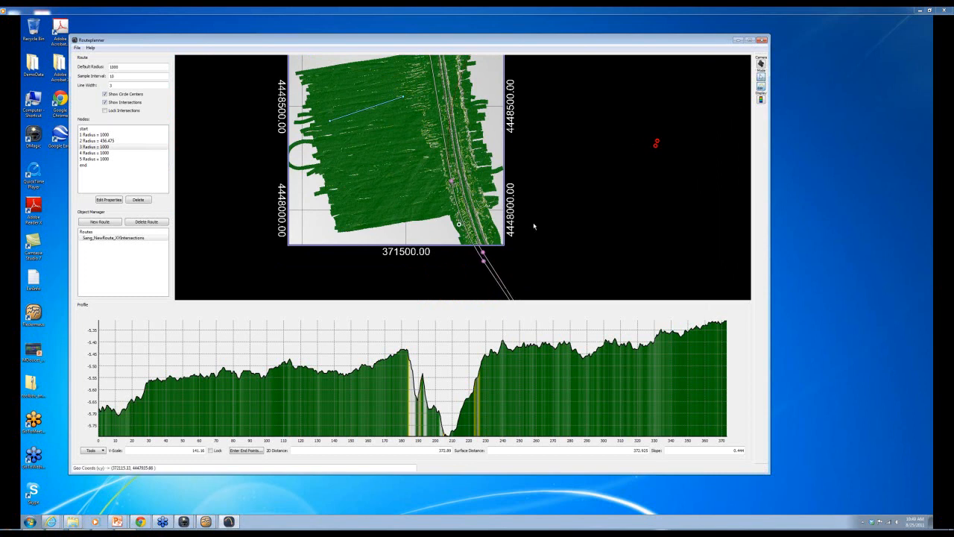
{"action": "scroll", "coordinate": [497, 248], "scroll_direction": "down", "scroll_amount": 5}
{"action": "scroll", "coordinate": [451, 181], "scroll_direction": "up", "scroll_amount": 5}
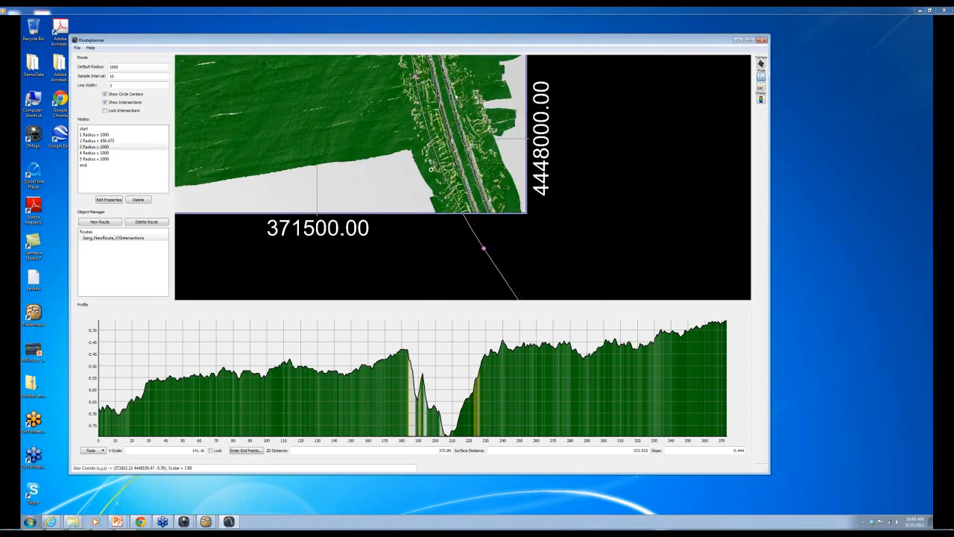
{"action": "scroll", "coordinate": [600, 105], "scroll_direction": "down", "scroll_amount": 3}
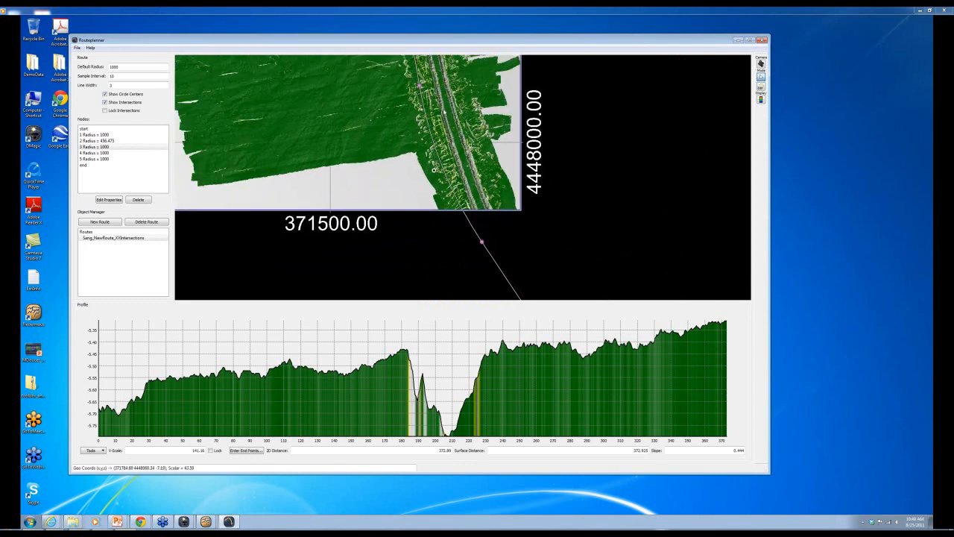
{"action": "scroll", "coordinate": [597, 103], "scroll_direction": "down", "scroll_amount": 3}
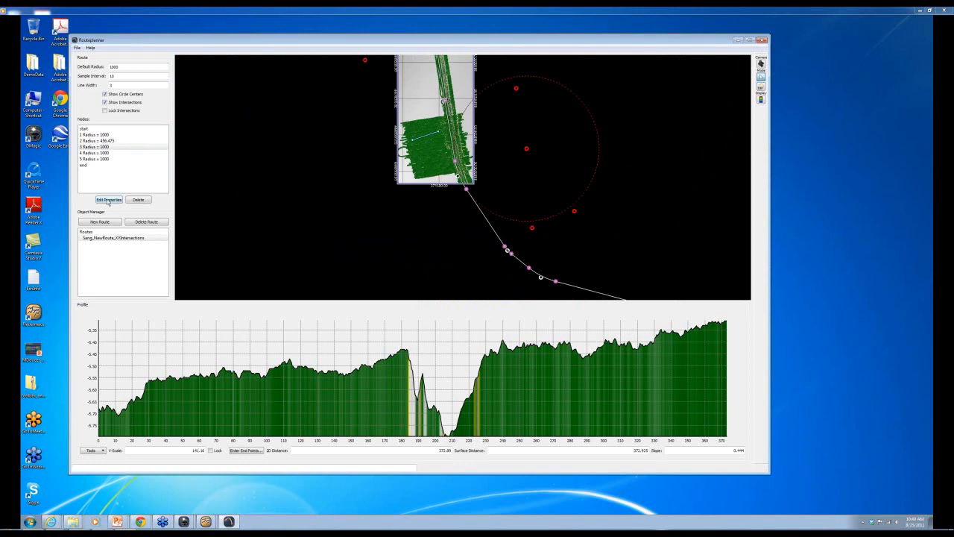
{"action": "left_click_drag", "start_coordinate": [527, 148], "coordinate": [531, 171]}
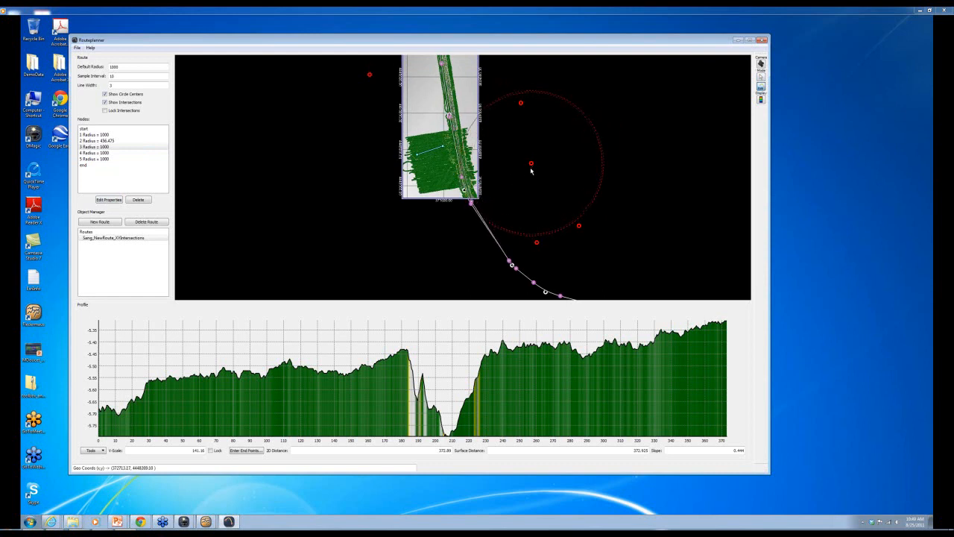
- Select the Sang_NewRoute_XYIntersections route in the Routes list
{"action": "left_click", "coordinate": [761, 76]}
{"action": "left_click_drag", "start_coordinate": [455, 127], "coordinate": [465, 175]}
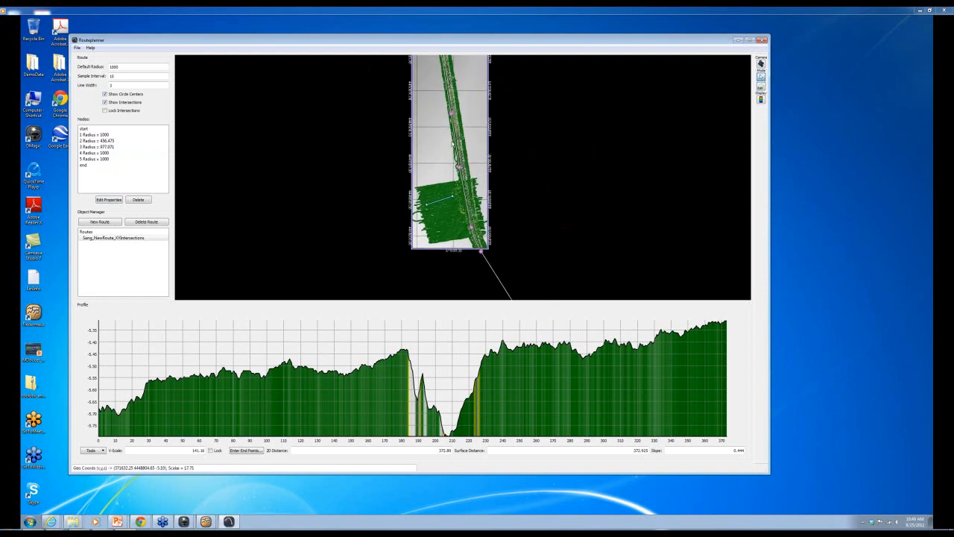
{"action": "scroll", "coordinate": [457, 189], "scroll_direction": "up", "scroll_amount": 4}
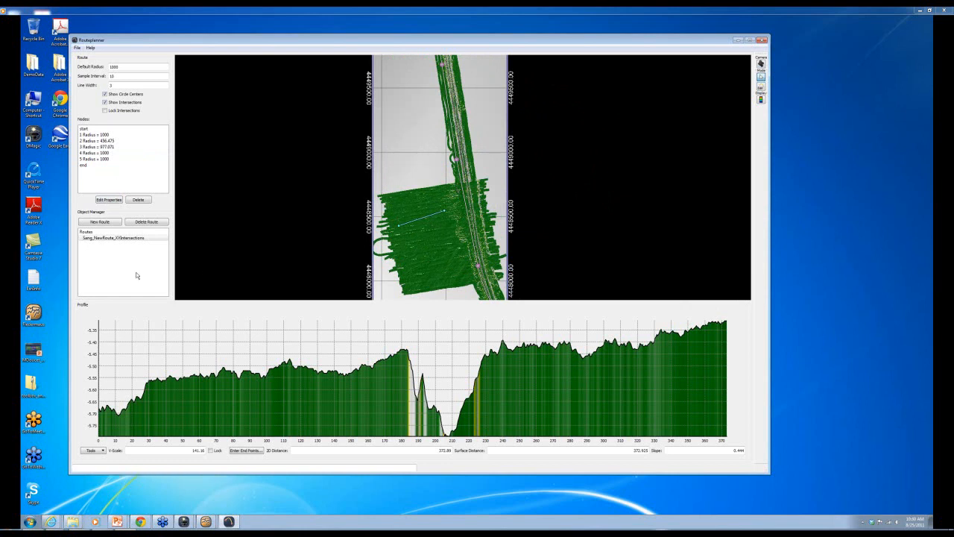
{"action": "left_click", "coordinate": [129, 238]}
- Delete the old route and create Route1 with a single start node, ready for node placement
{"action": "left_click", "coordinate": [146, 222]}
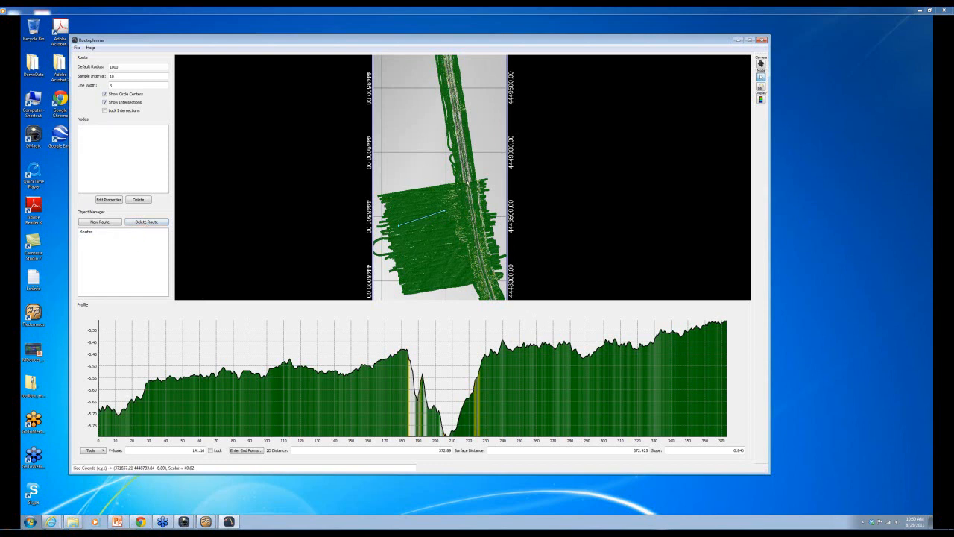
{"action": "scroll", "coordinate": [537, 182], "scroll_direction": "down", "scroll_amount": 2}
{"action": "scroll", "coordinate": [536, 182], "scroll_direction": "down", "scroll_amount": 2}
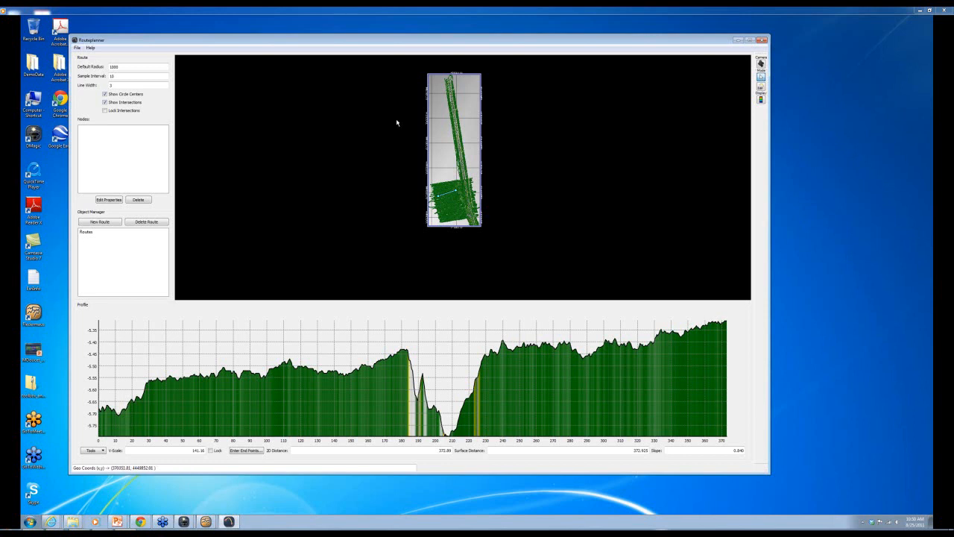
{"action": "left_click", "coordinate": [103, 224]}
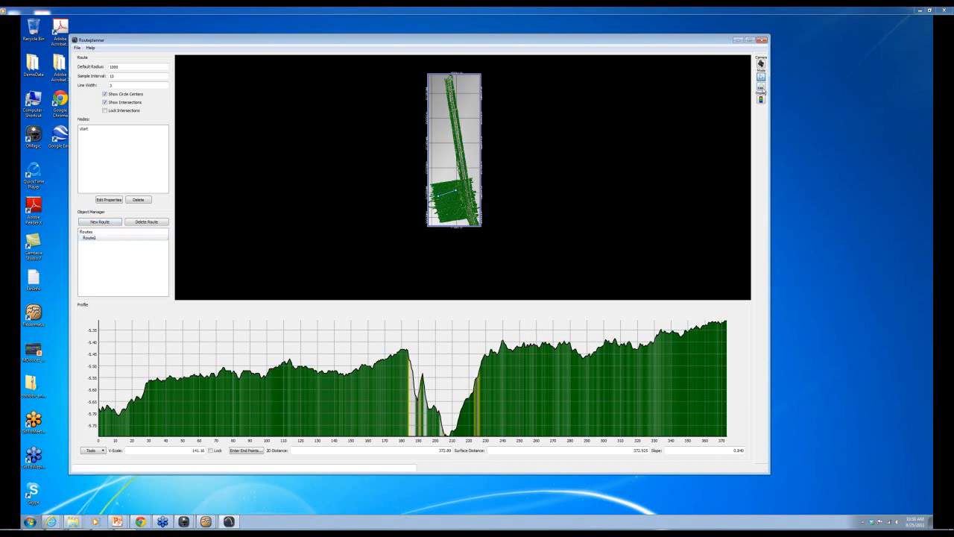
{"action": "left_click", "coordinate": [761, 88]}
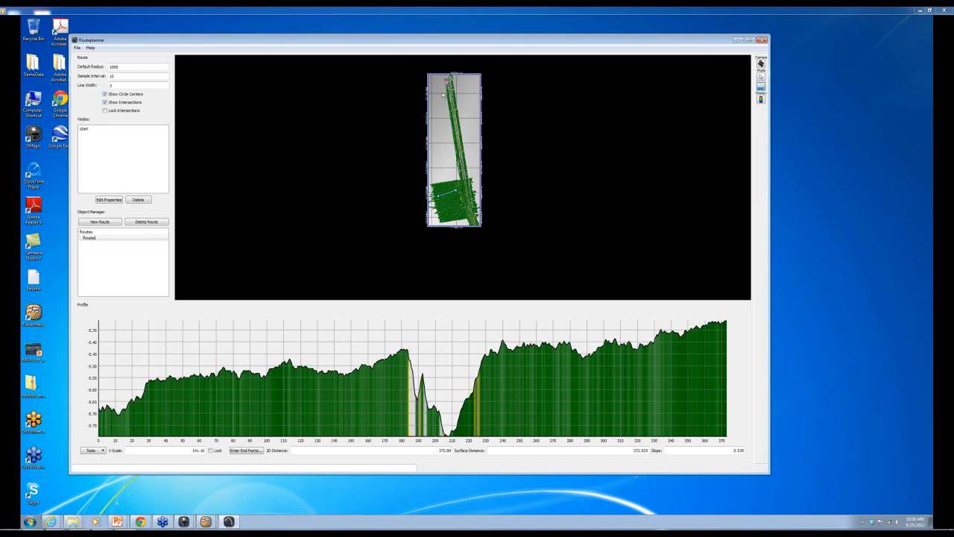
- Place Route1's end point and first two turn nodes, then fine-tune turn node 1's position
{"action": "left_click", "coordinate": [472, 225]}
{"action": "left_click", "coordinate": [461, 162]}
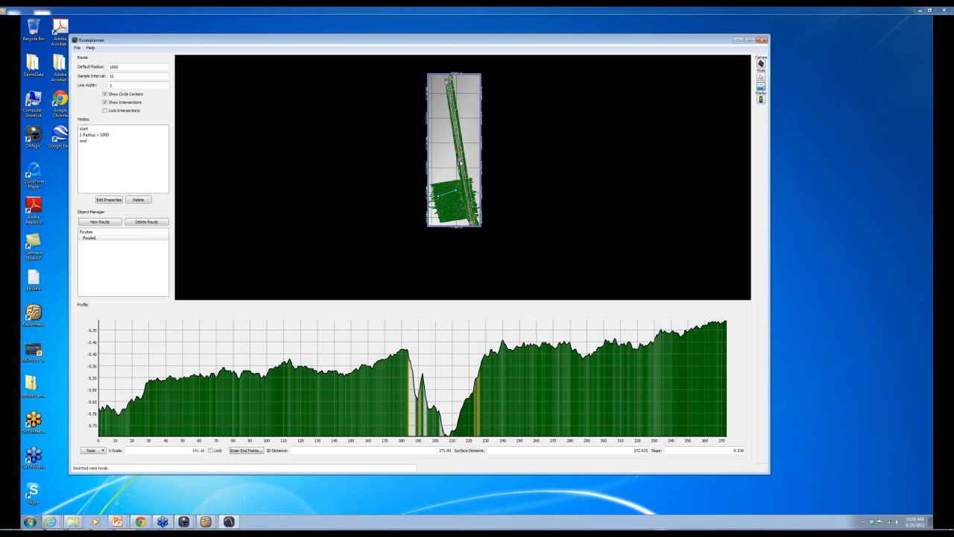
{"action": "left_click", "coordinate": [453, 119]}
{"action": "left_click", "coordinate": [762, 79]}
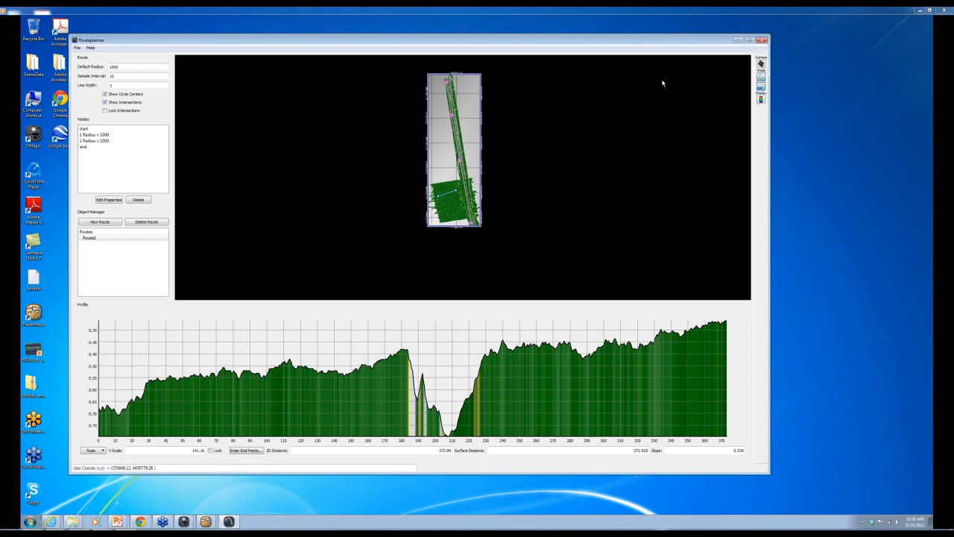
{"action": "left_click_drag", "start_coordinate": [465, 122], "coordinate": [480, 181]}
{"action": "scroll", "coordinate": [480, 181], "scroll_direction": "up", "scroll_amount": 4}
{"action": "scroll", "coordinate": [480, 181], "scroll_direction": "up", "scroll_amount": 3}
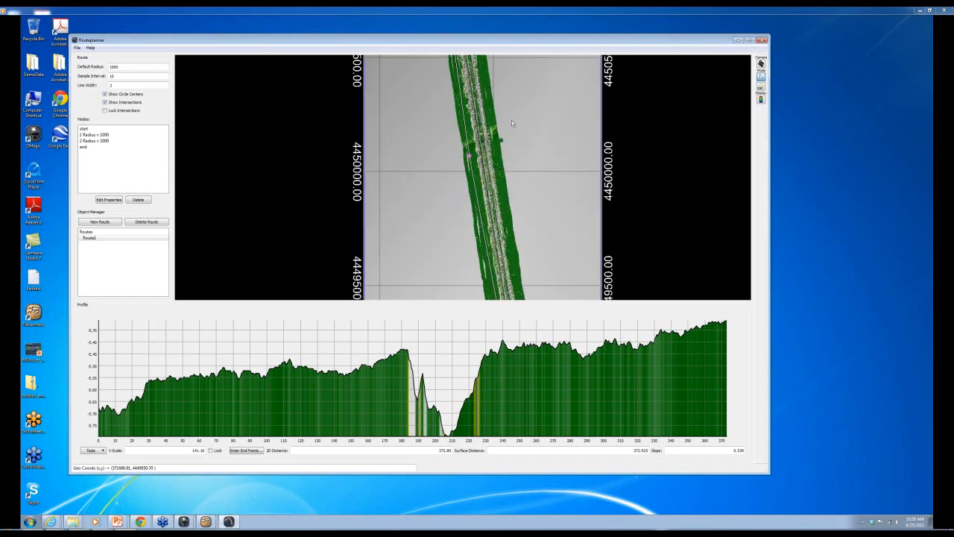
{"action": "left_click_drag", "start_coordinate": [486, 161], "coordinate": [488, 161]}
{"action": "left_click", "coordinate": [761, 87]}
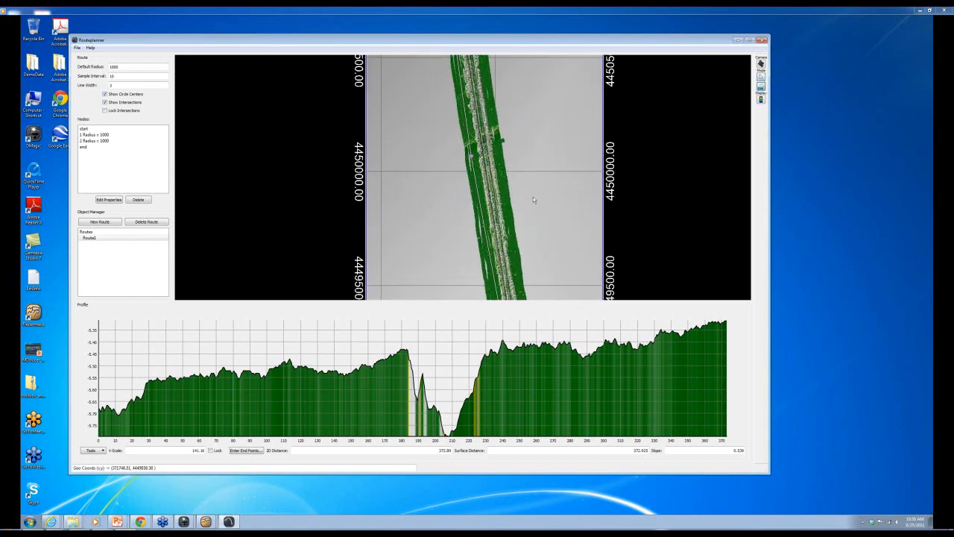
{"action": "left_click", "coordinate": [475, 158]}
{"action": "left_click_drag", "start_coordinate": [476, 157], "coordinate": [473, 155]}
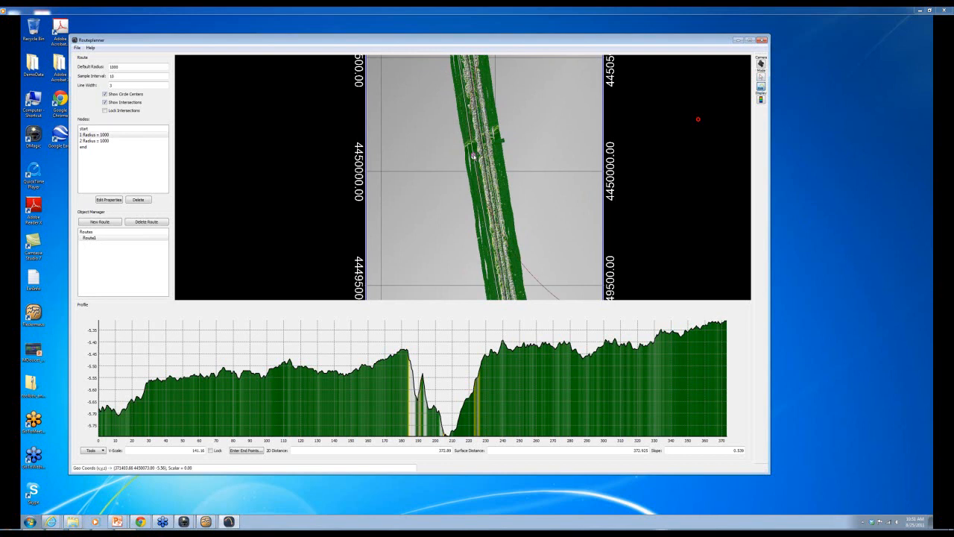
{"action": "scroll", "coordinate": [657, 184], "scroll_direction": "down", "scroll_amount": 2}
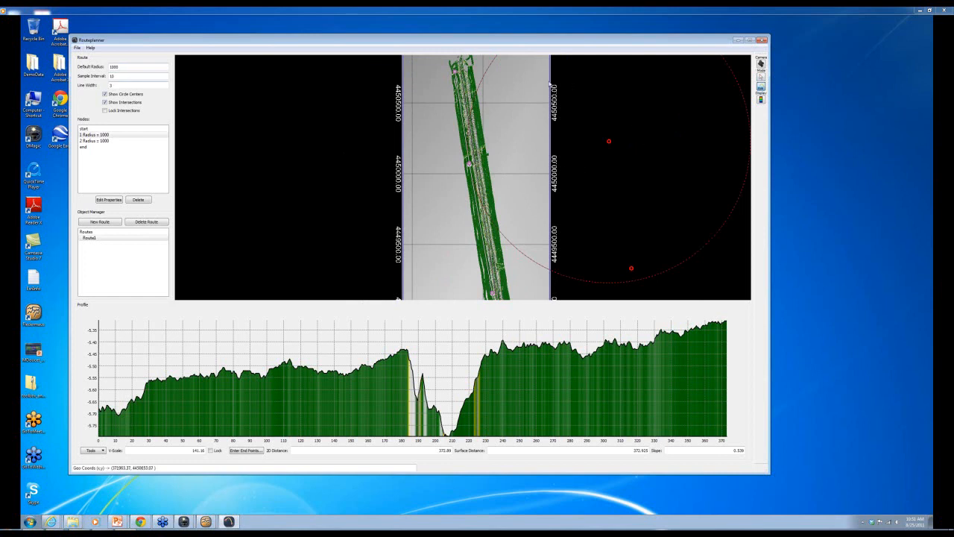
{"action": "mouse_move", "coordinate": [469, 164]}
{"action": "left_mouse_down"}
{"action": "mouse_move", "coordinate": [477, 183]}
{"action": "mouse_move", "coordinate": [471, 179]}
{"action": "left_mouse_up"}
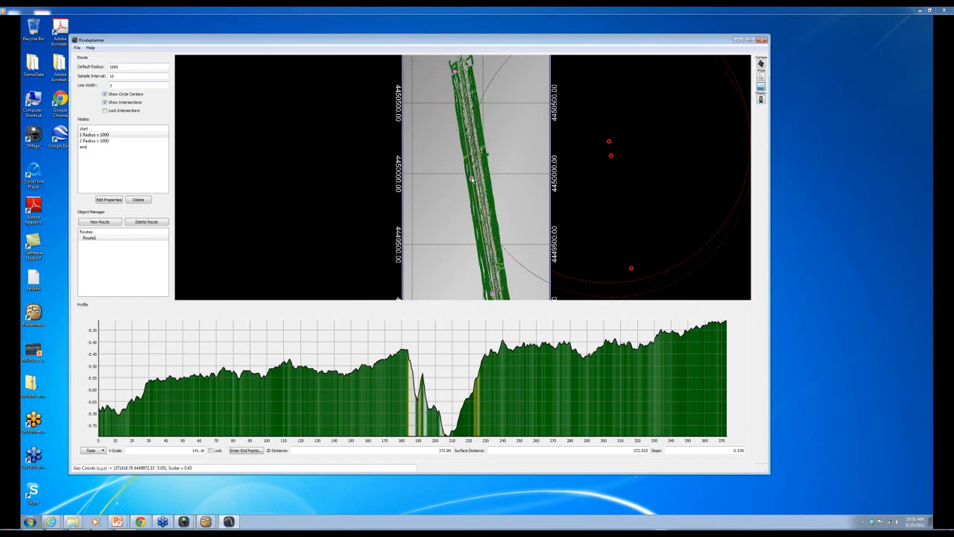
- Add a third turn node of radius 1000 farther along the channel
{"action": "left_click", "coordinate": [761, 76]}
{"action": "left_click_drag", "start_coordinate": [510, 243], "coordinate": [484, 262]}
{"action": "double_click", "coordinate": [484, 262]}
{"action": "scroll", "coordinate": [484, 263], "scroll_direction": "up", "scroll_amount": 3}
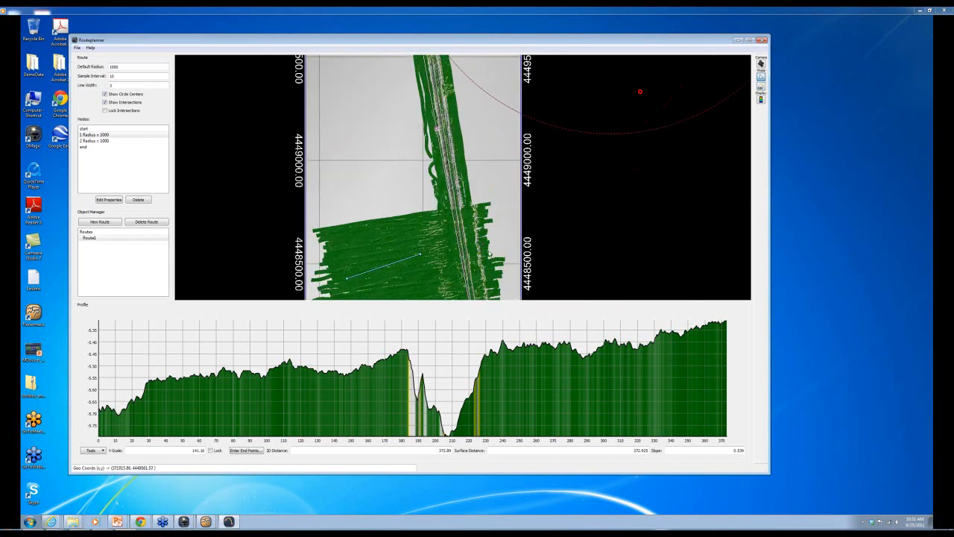
{"action": "left_click", "coordinate": [762, 87]}
{"action": "left_click", "coordinate": [462, 263]}
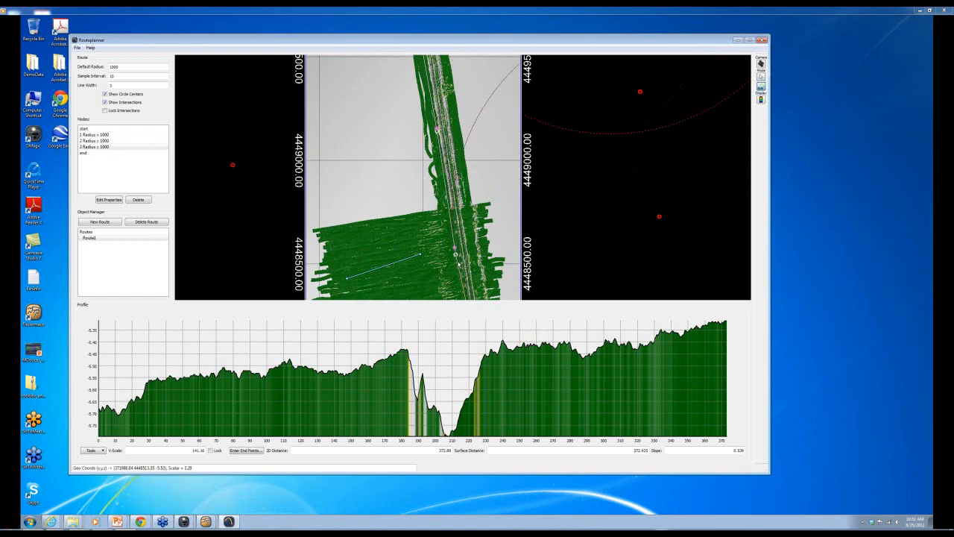
{"action": "scroll", "coordinate": [486, 266], "scroll_direction": "down", "scroll_amount": 4}
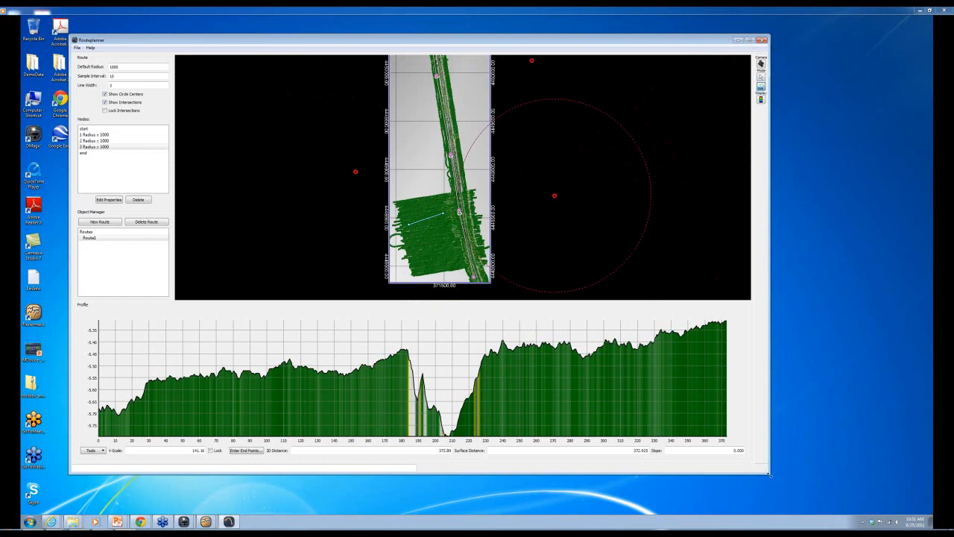
- Shrink RoutePlanner and close the Fledermaus window holding the SmallReson scene
{"action": "left_click_drag", "start_coordinate": [769, 472], "coordinate": [383, 374]}
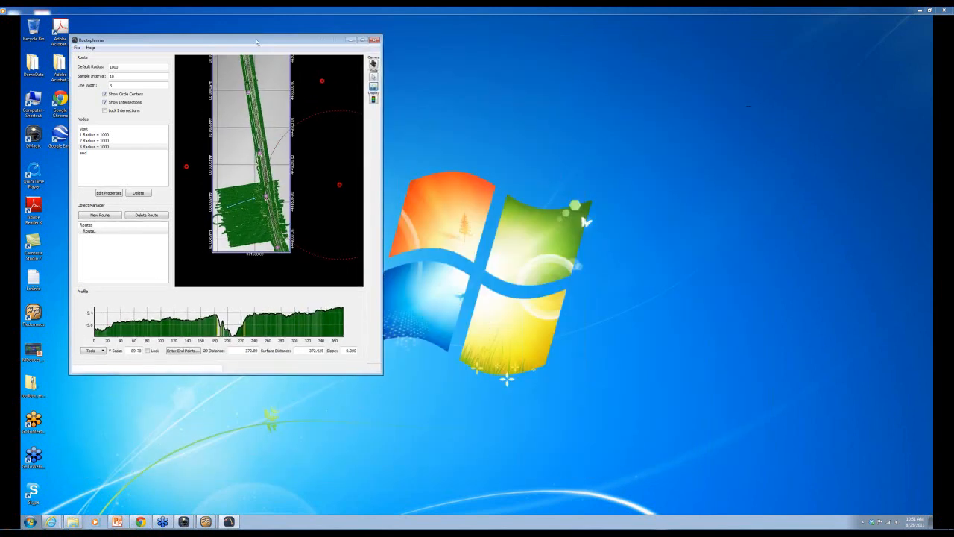
{"action": "left_click_drag", "start_coordinate": [256, 41], "coordinate": [223, 52]}
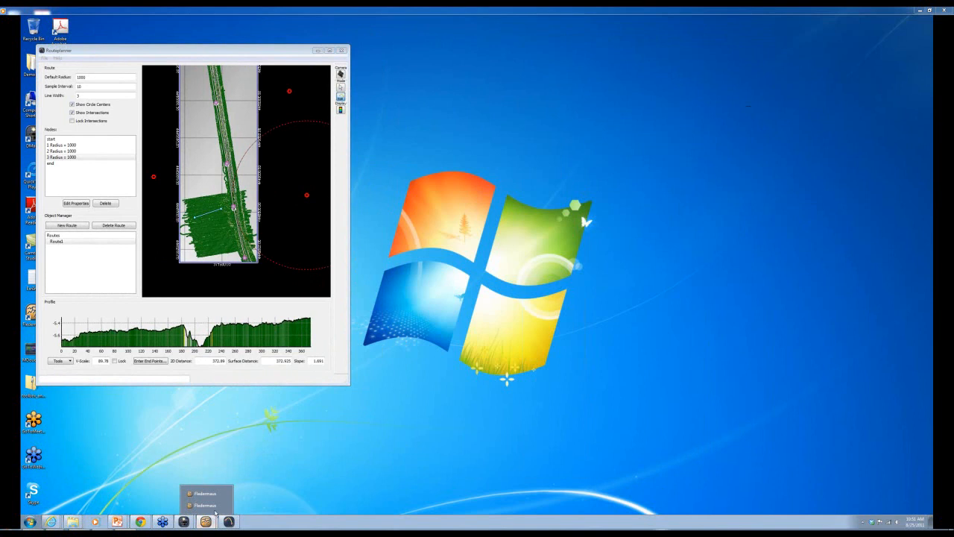
{"action": "left_click", "coordinate": [214, 509]}
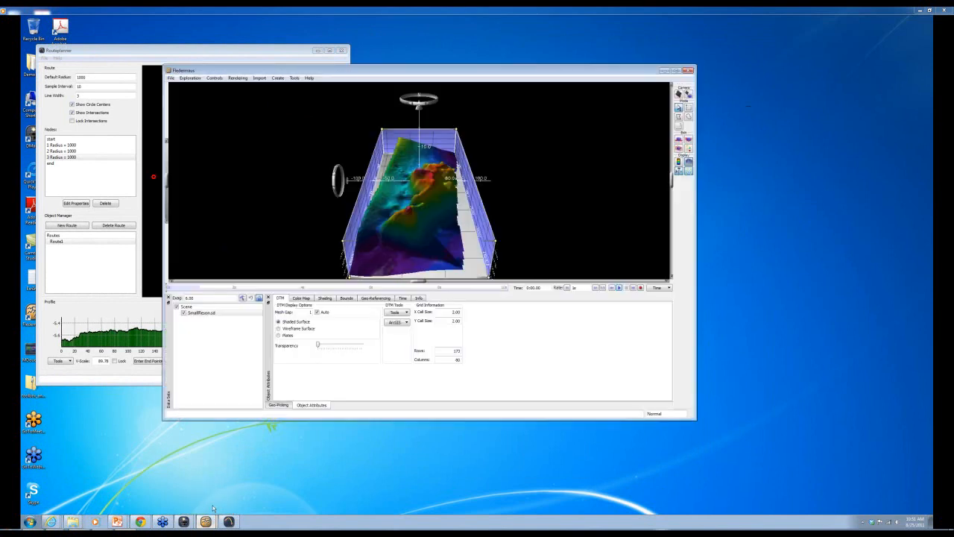
{"action": "left_click", "coordinate": [690, 71]}
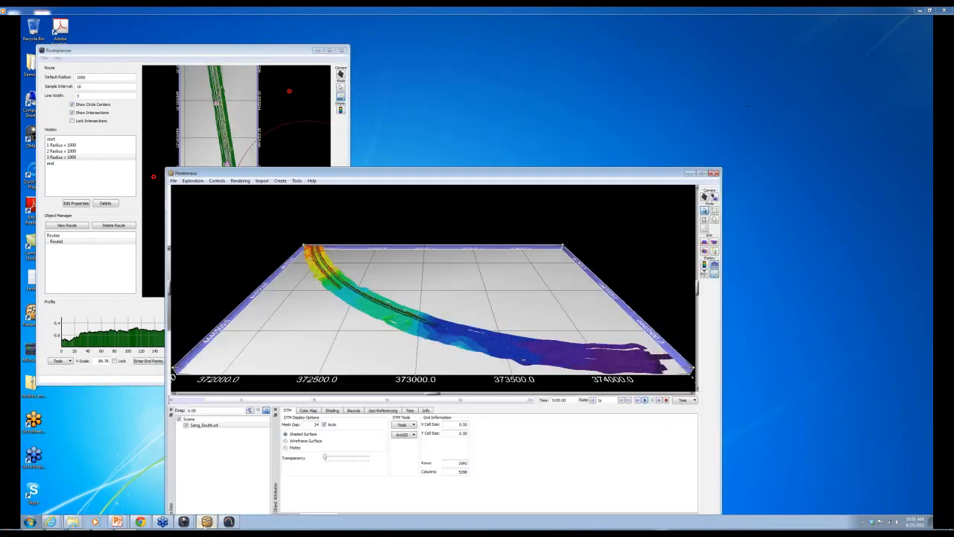
{"action": "left_click", "coordinate": [223, 495]}
{"action": "left_click_drag", "start_coordinate": [365, 177], "coordinate": [505, 121]}
- Load Output\SD\Sang_North.sd into the Sang_South scene and place it beside RoutePlanner
{"action": "left_click", "coordinate": [314, 127]}
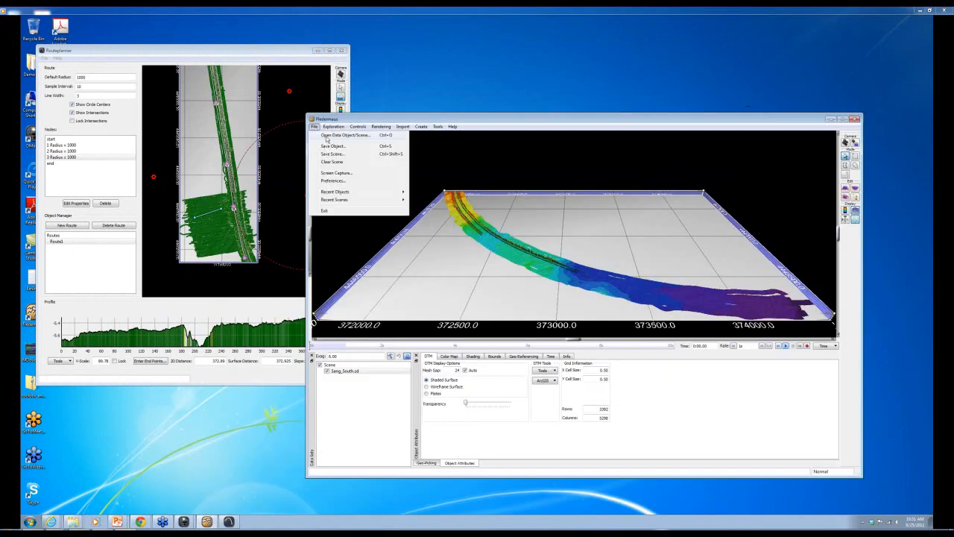
{"action": "left_click", "coordinate": [329, 136]}
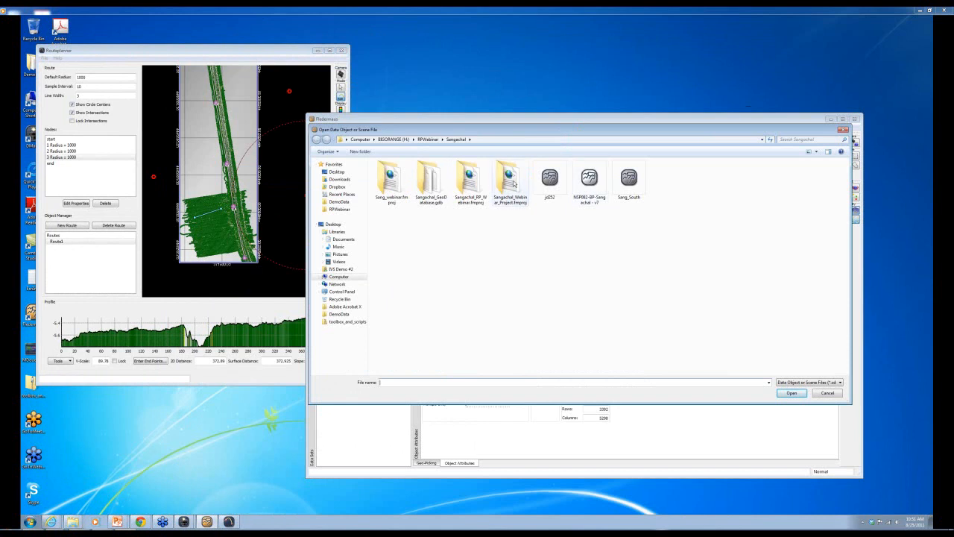
{"action": "double_click", "coordinate": [390, 184]}
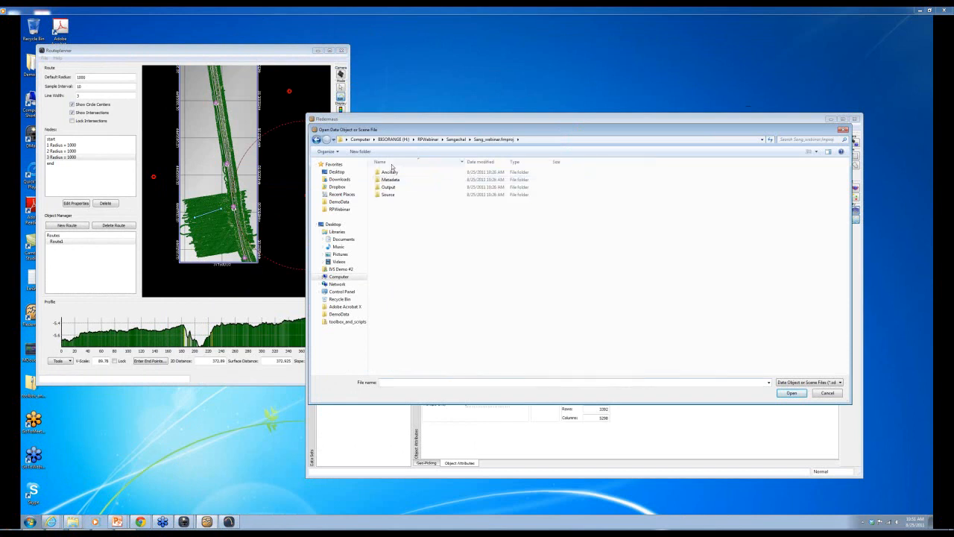
{"action": "double_click", "coordinate": [392, 186]}
{"action": "double_click", "coordinate": [392, 186]}
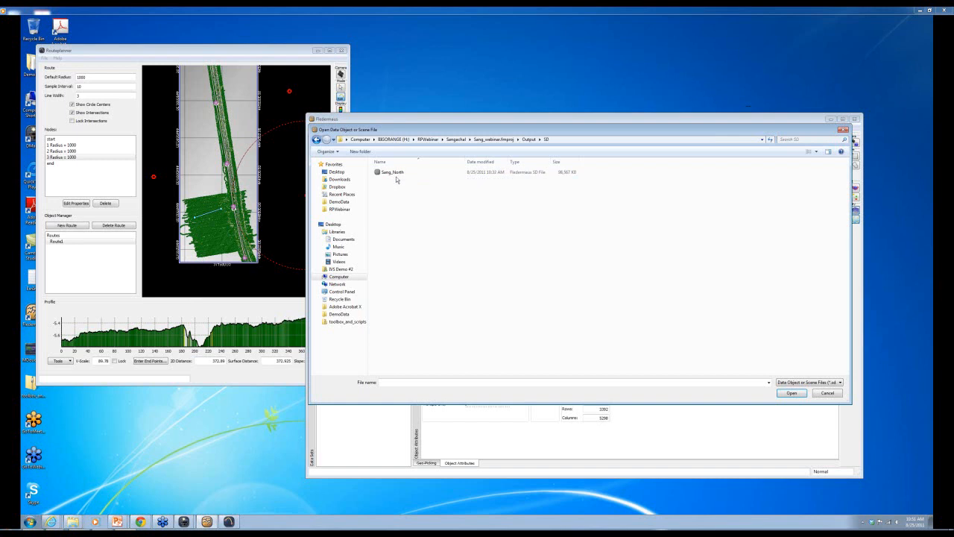
{"action": "double_click", "coordinate": [394, 172]}
{"action": "double_click", "coordinate": [395, 171]}
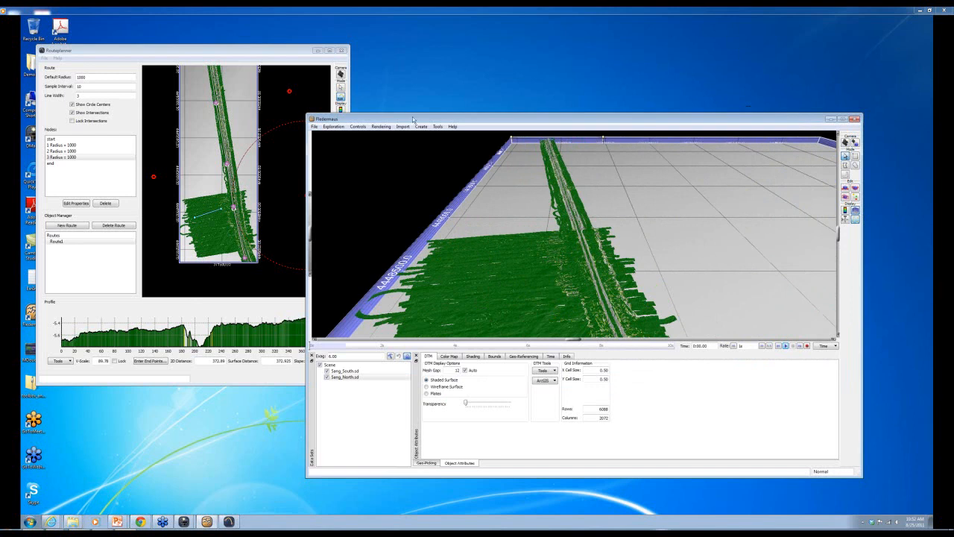
{"action": "left_click_drag", "start_coordinate": [414, 119], "coordinate": [288, 100]}
{"action": "left_click_drag", "start_coordinate": [736, 456], "coordinate": [589, 457]}
{"action": "left_click_drag", "start_coordinate": [354, 102], "coordinate": [533, 52]}
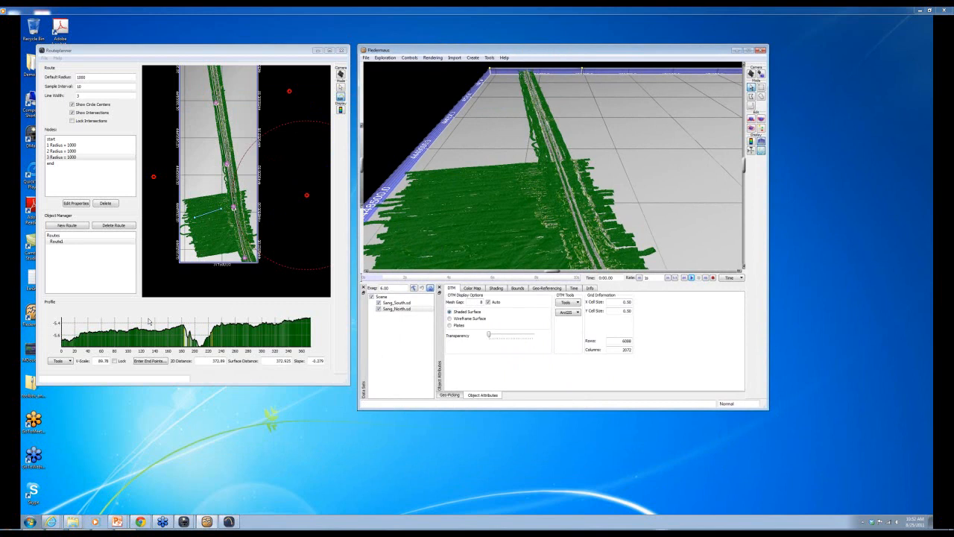
- Select Route1 and export it as an SD line object into the Sangachal folder
{"action": "left_click", "coordinate": [104, 52]}
{"action": "left_click", "coordinate": [45, 58]}
{"action": "mouse_move", "coordinate": [58, 57]}
{"action": "mouse_move", "coordinate": [56, 108]}
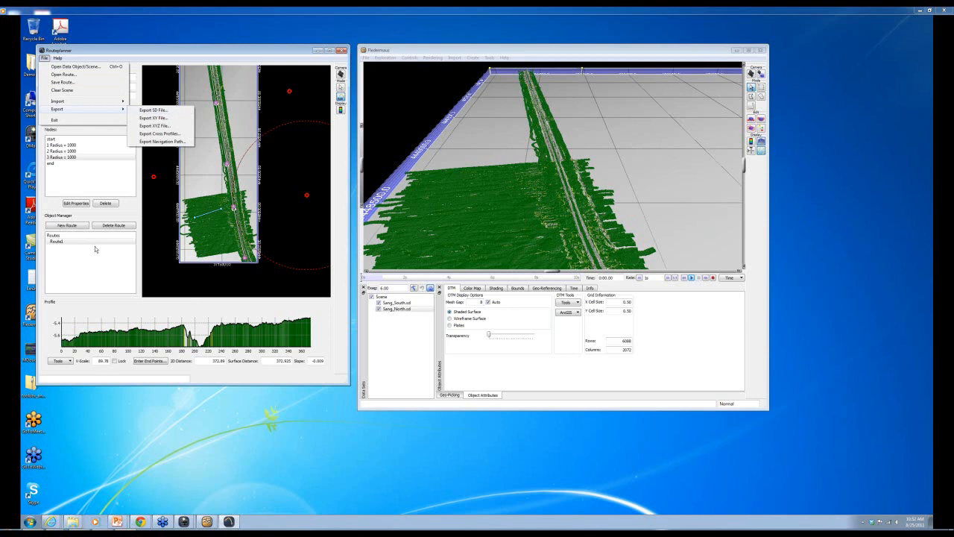
{"action": "left_click", "coordinate": [61, 246]}
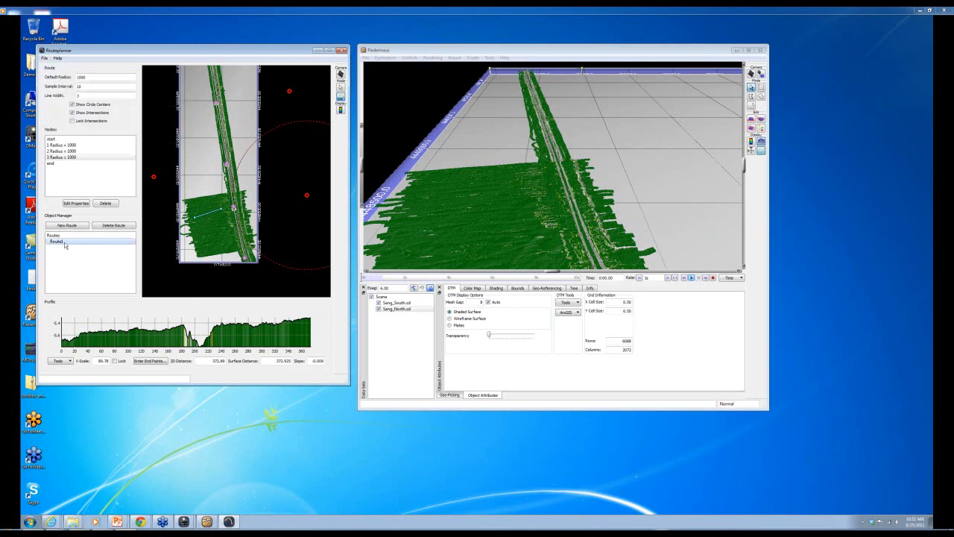
{"action": "left_click", "coordinate": [44, 57]}
{"action": "mouse_move", "coordinate": [57, 109]}
{"action": "left_click", "coordinate": [145, 111]}
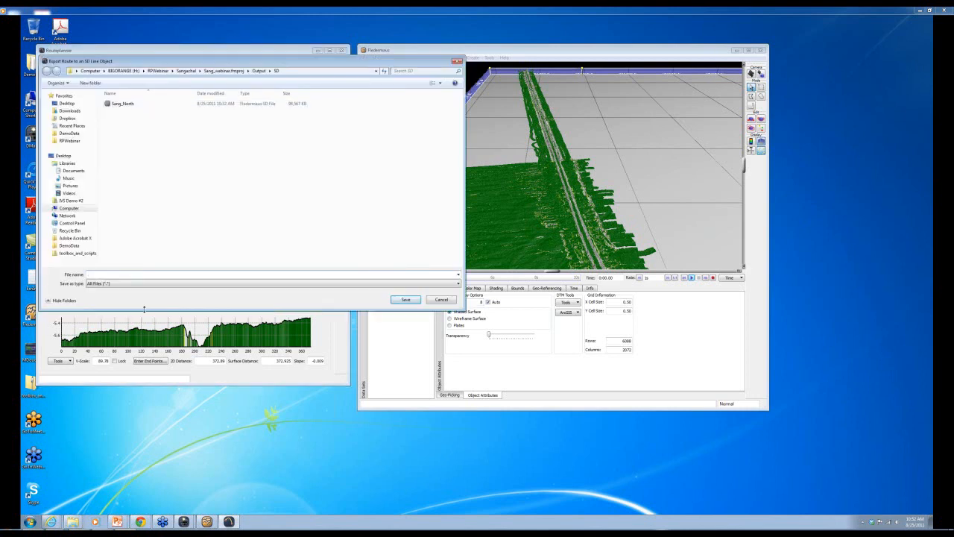
{"action": "left_click", "coordinate": [185, 71]}
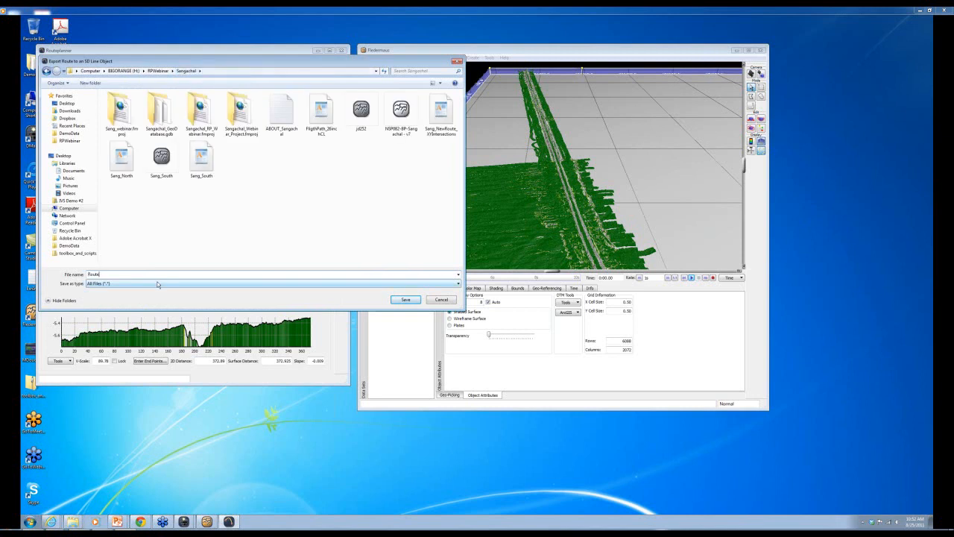
- Save Route1.sd, load it into the Fledermaus scene with line width 3, and zoom in
{"action": "left_click", "coordinate": [405, 299]}
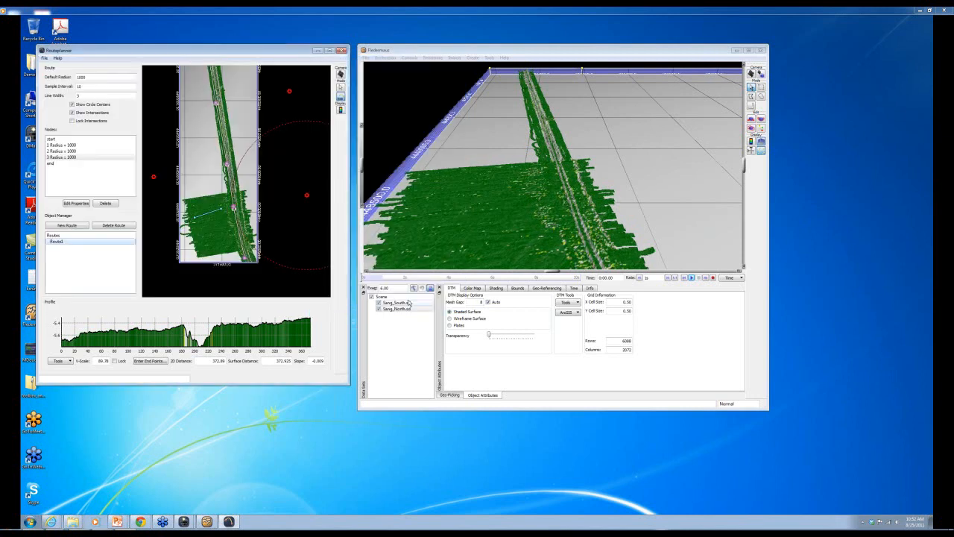
{"action": "left_click", "coordinate": [468, 64]}
{"action": "left_click", "coordinate": [366, 58]}
{"action": "left_click", "coordinate": [384, 66]}
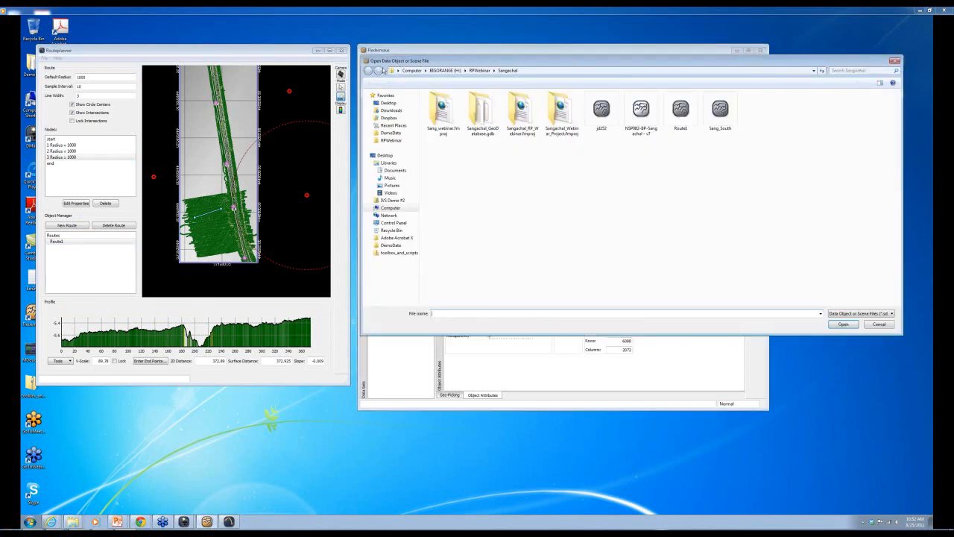
{"action": "double_click", "coordinate": [720, 110]}
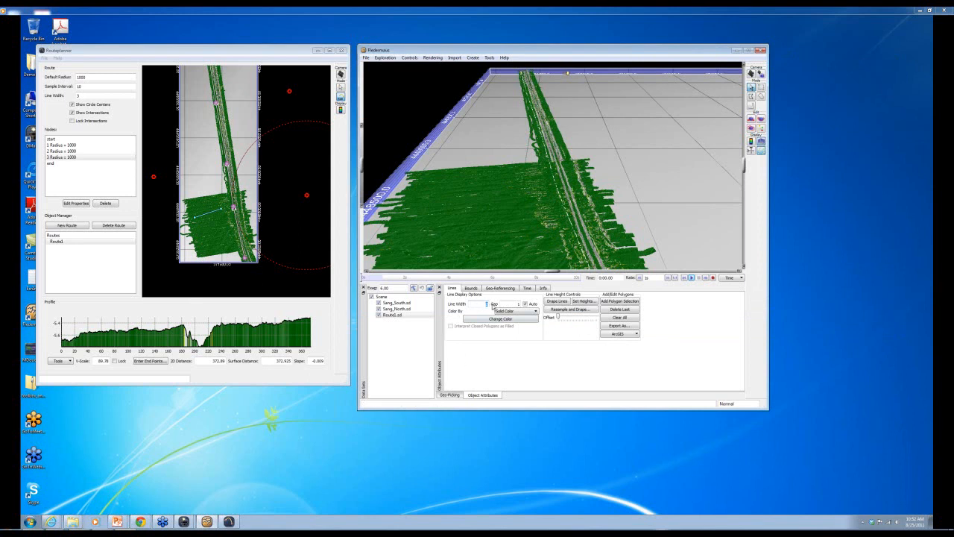
{"action": "key", "text": "Return"}
{"action": "left_click_drag", "start_coordinate": [560, 195], "coordinate": [602, 212]}
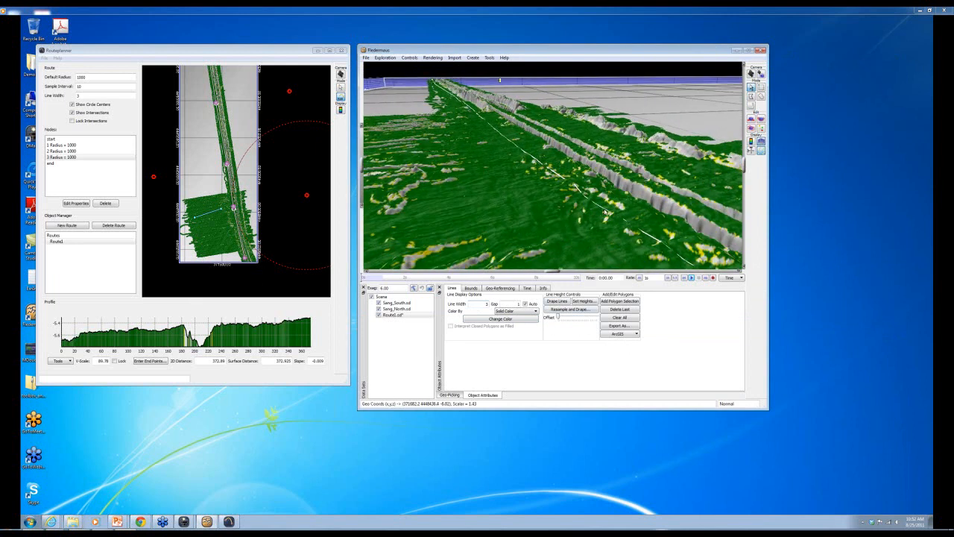
- Drape Route1 over the Sang_South and Sang_North bathymetry at the default sampling interval, offset slightly above the seabed
{"action": "left_click_drag", "start_coordinate": [611, 235], "coordinate": [613, 236]}
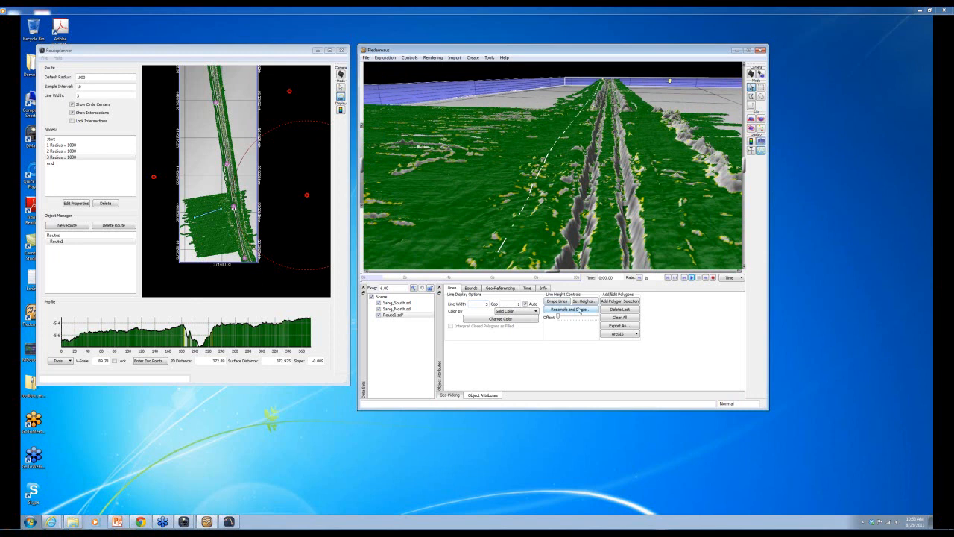
{"action": "left_click", "coordinate": [567, 309]}
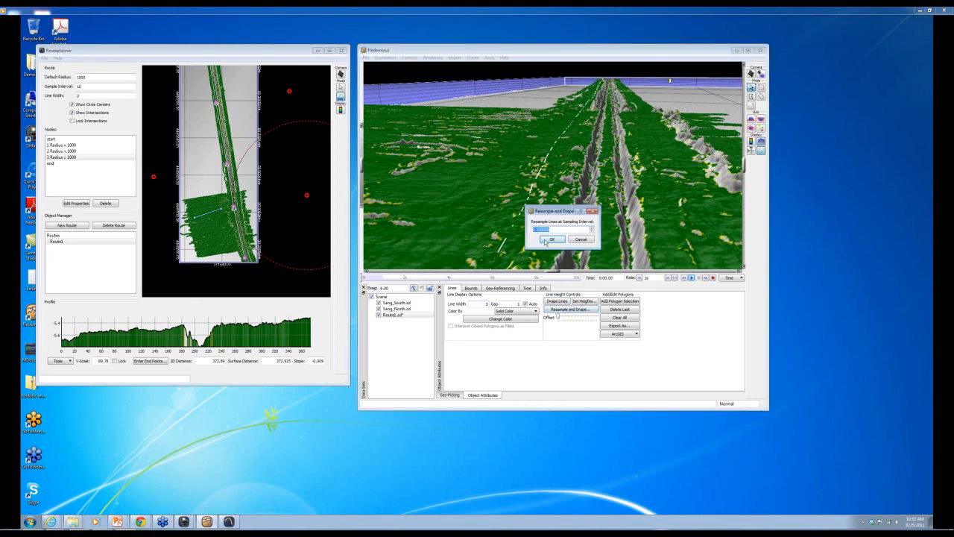
{"action": "left_click", "coordinate": [546, 242]}
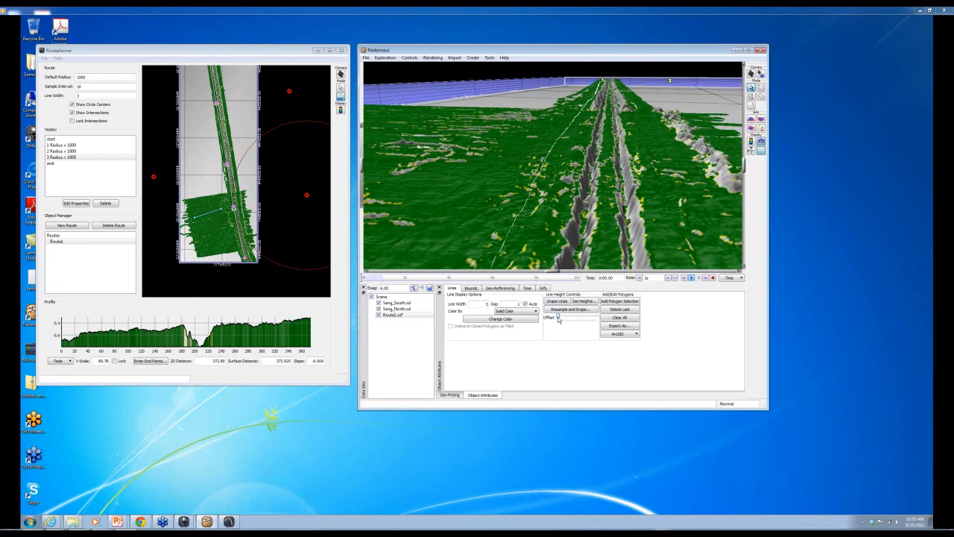
{"action": "left_click_drag", "start_coordinate": [559, 320], "coordinate": [560, 320]}
{"action": "left_click_drag", "start_coordinate": [540, 209], "coordinate": [579, 173]}
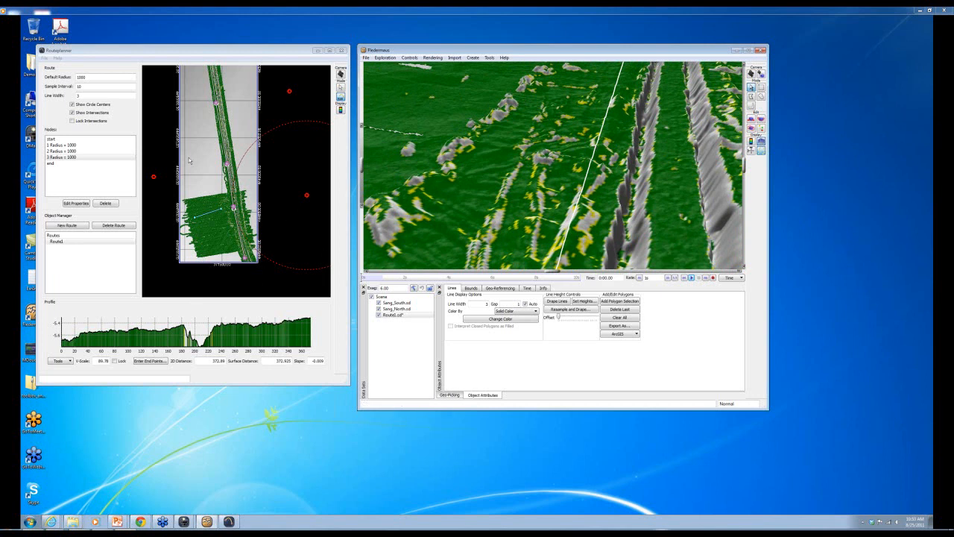
- Add a trial node to Route1 on the 2-D map, then delete it again
{"action": "left_click_drag", "start_coordinate": [555, 155], "coordinate": [587, 179]}
{"action": "scroll", "coordinate": [587, 179], "scroll_direction": "down", "scroll_amount": 5}
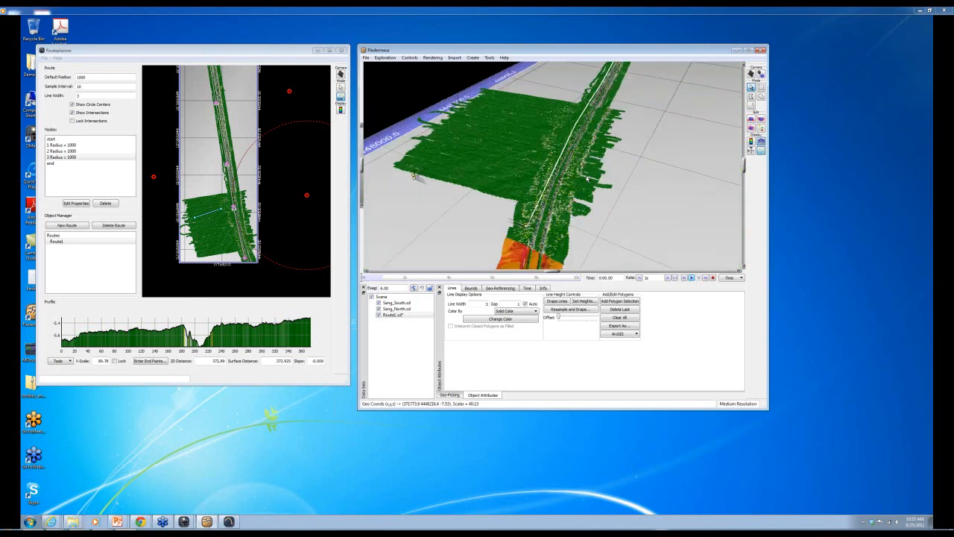
{"action": "left_click_drag", "start_coordinate": [234, 208], "coordinate": [235, 217]}
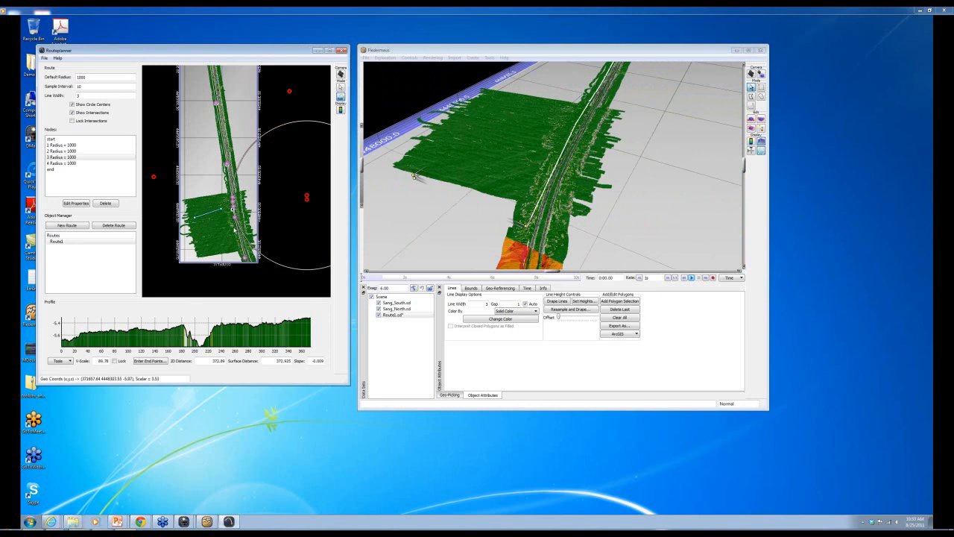
{"action": "left_click", "coordinate": [341, 88]}
{"action": "scroll", "coordinate": [221, 222], "scroll_direction": "up", "scroll_amount": 5}
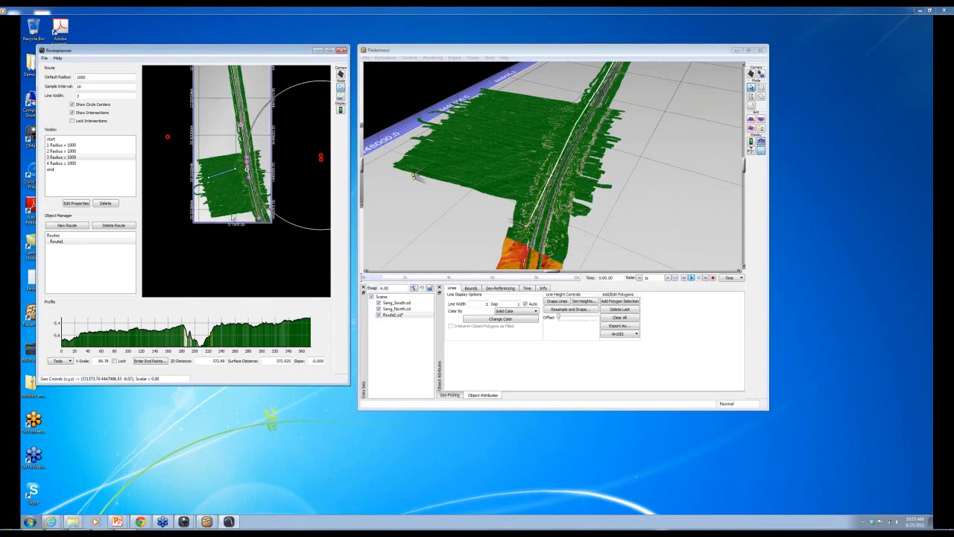
{"action": "left_click_drag", "start_coordinate": [274, 165], "coordinate": [240, 192]}
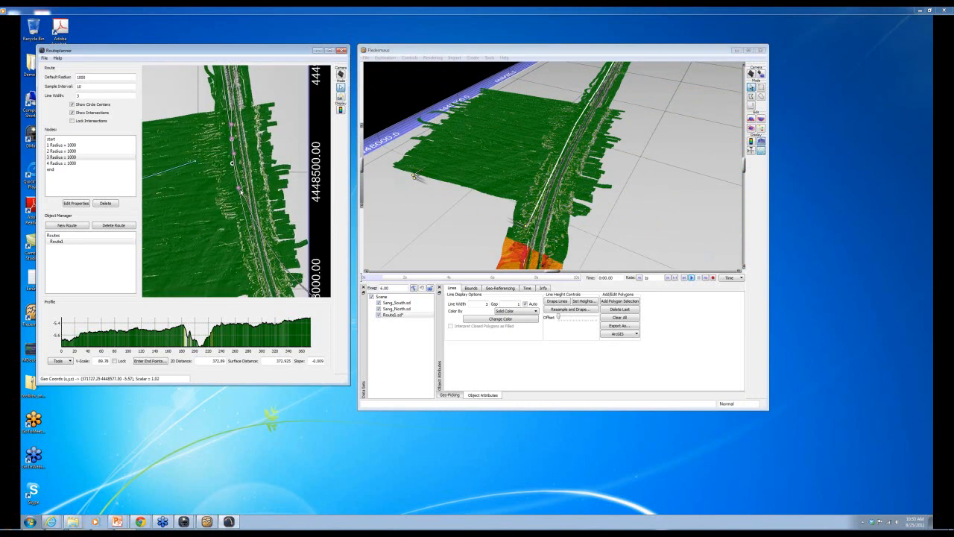
{"action": "left_click", "coordinate": [105, 204]}
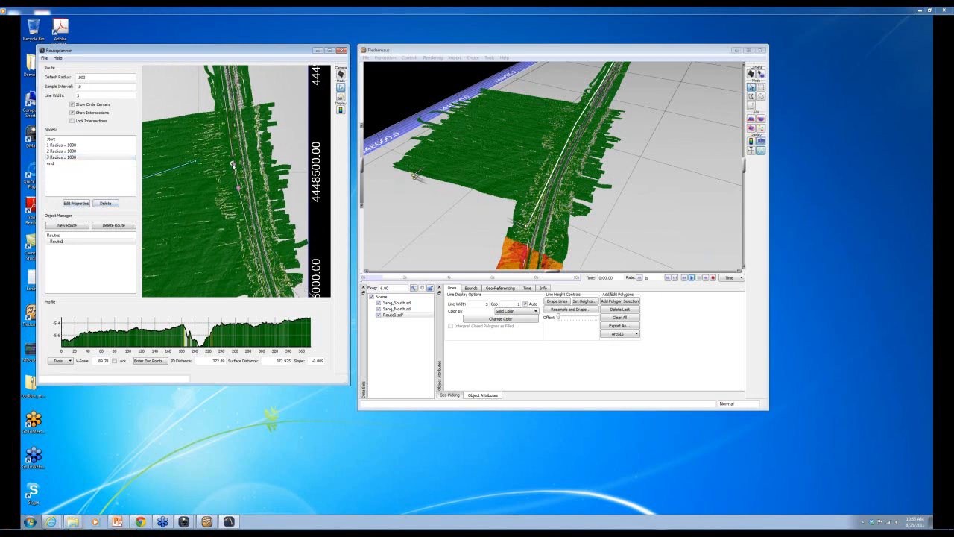
- Move Route1's third node lower along the trench and add a fourth node of radius 1000
{"action": "left_click_drag", "start_coordinate": [233, 166], "coordinate": [232, 167]}
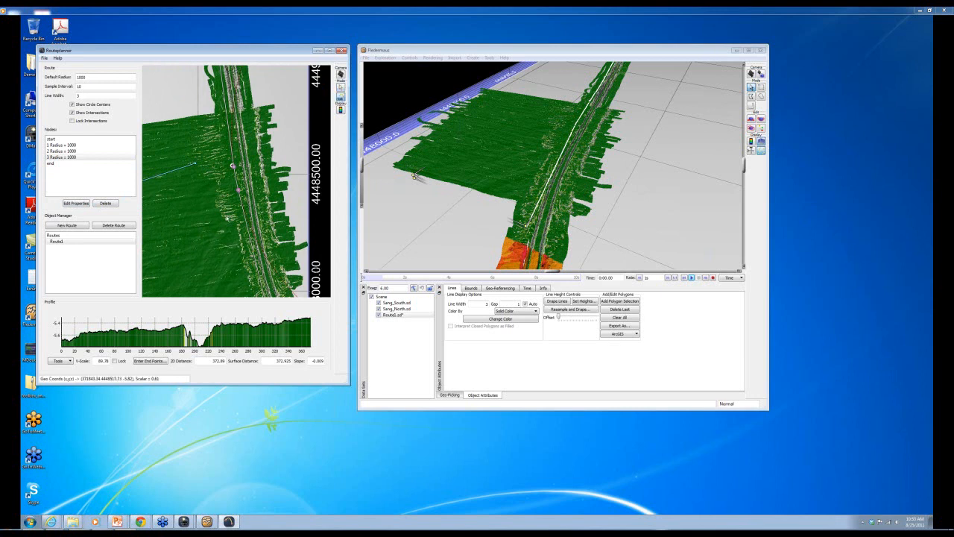
{"action": "left_click_drag", "start_coordinate": [232, 165], "coordinate": [232, 188]}
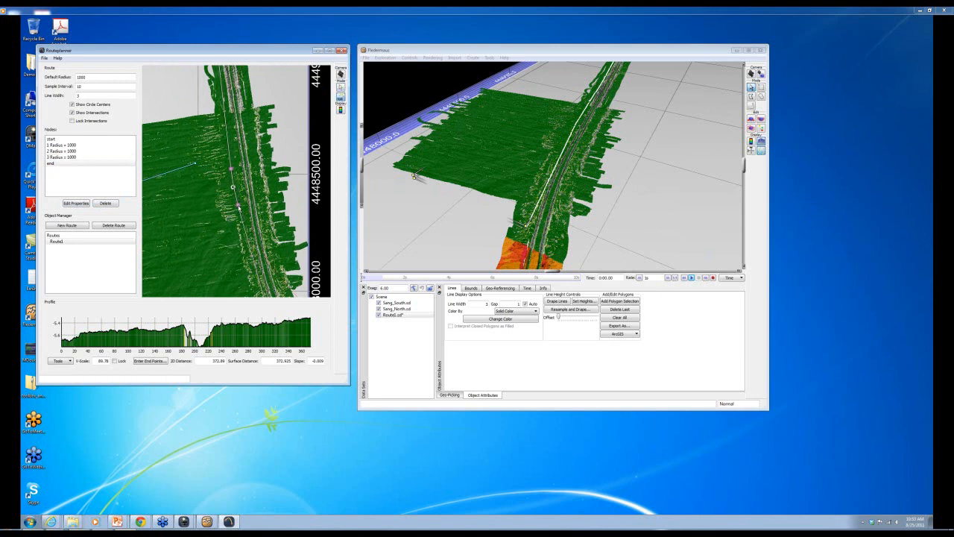
{"action": "left_click", "coordinate": [253, 265]}
{"action": "left_click_drag", "start_coordinate": [251, 266], "coordinate": [251, 264]}
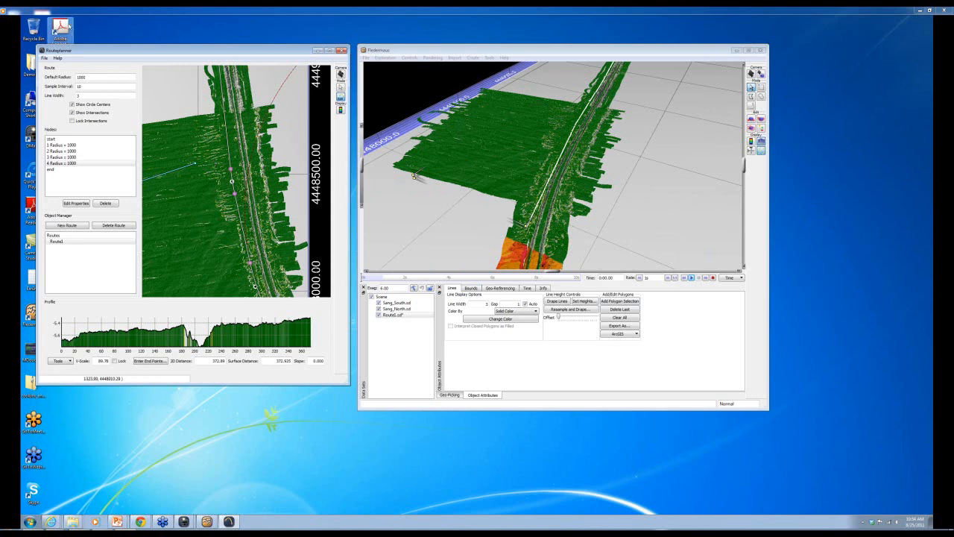
- Export Route1 with Export XY File as SangRoute1_XY in the Sangachal folder
{"action": "left_click", "coordinate": [58, 241]}
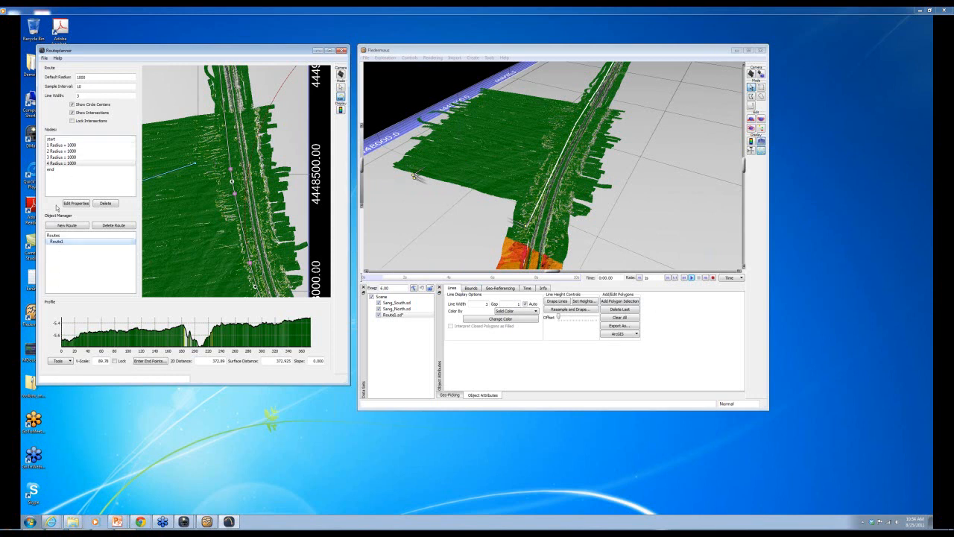
{"action": "left_click", "coordinate": [44, 57]}
{"action": "mouse_move", "coordinate": [64, 109]}
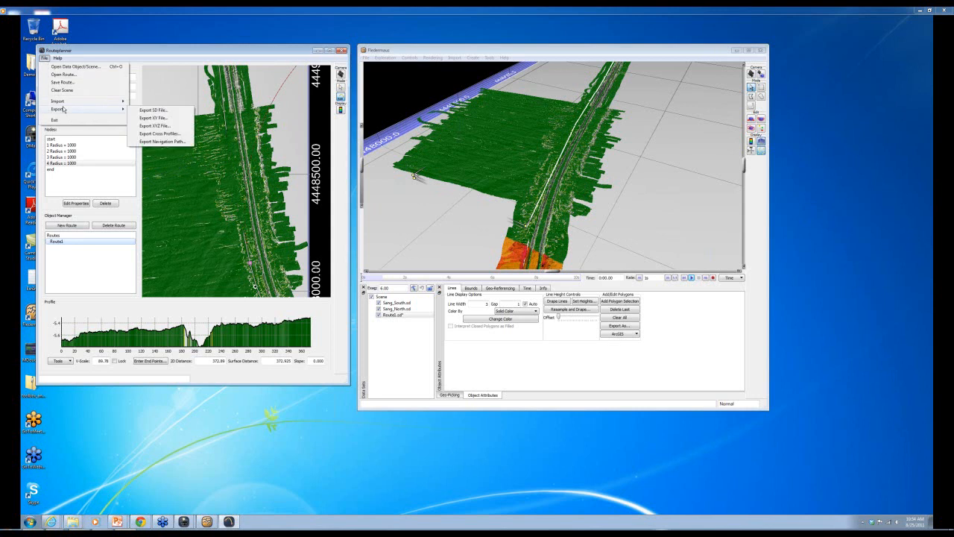
{"action": "left_click", "coordinate": [164, 119]}
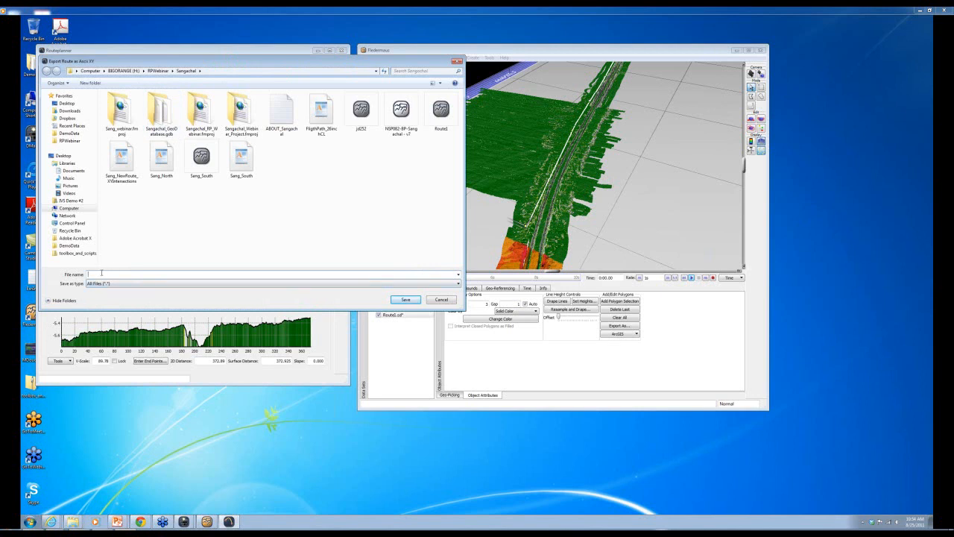
{"action": "type", "text": "SangRoute1_XY"}
{"action": "left_click", "coordinate": [405, 299]}
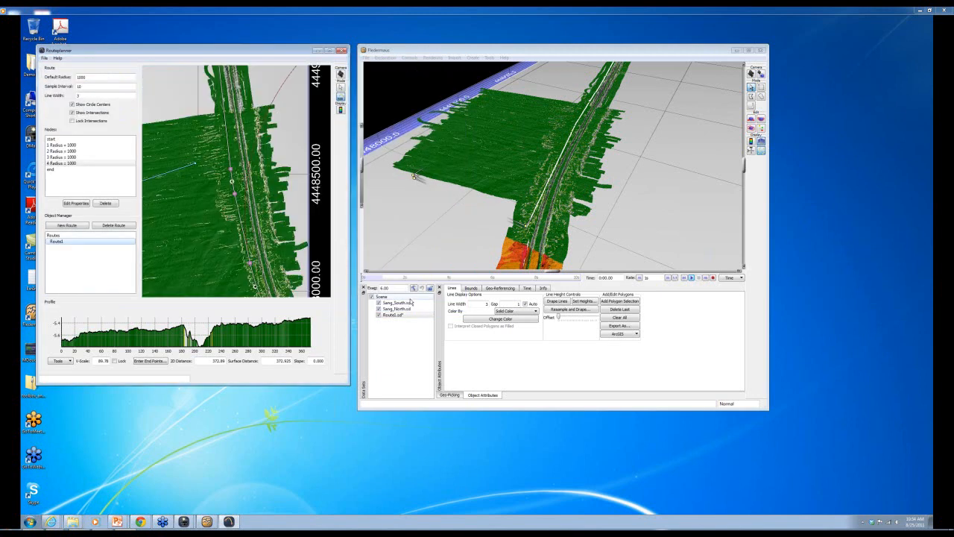
- Open SangRoute1_XY from RPWebinar > Sangachal in WordPad
{"action": "left_click_drag", "start_coordinate": [231, 49], "coordinate": [273, 50]}
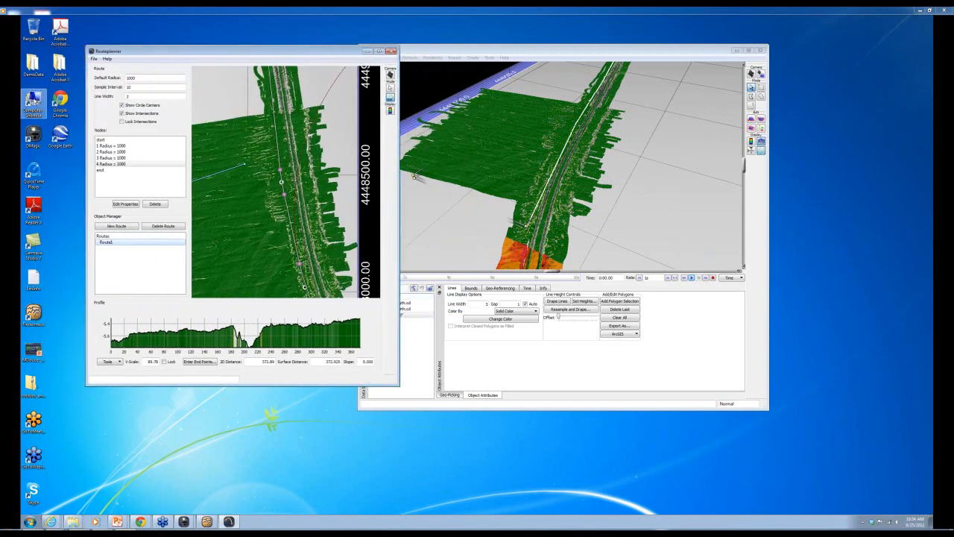
{"action": "double_click", "coordinate": [33, 104]}
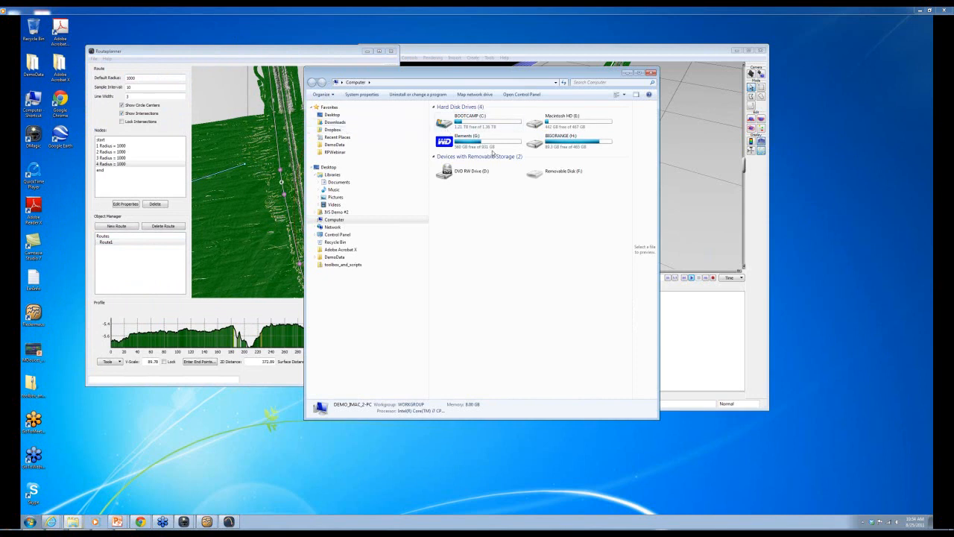
{"action": "left_click", "coordinate": [335, 151]}
{"action": "double_click", "coordinate": [467, 137]}
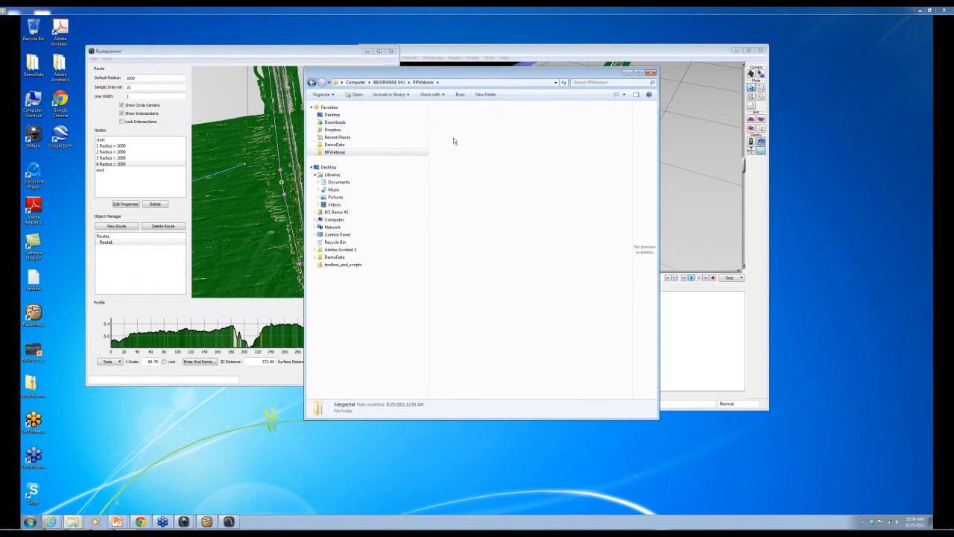
{"action": "right_click", "coordinate": [463, 214]}
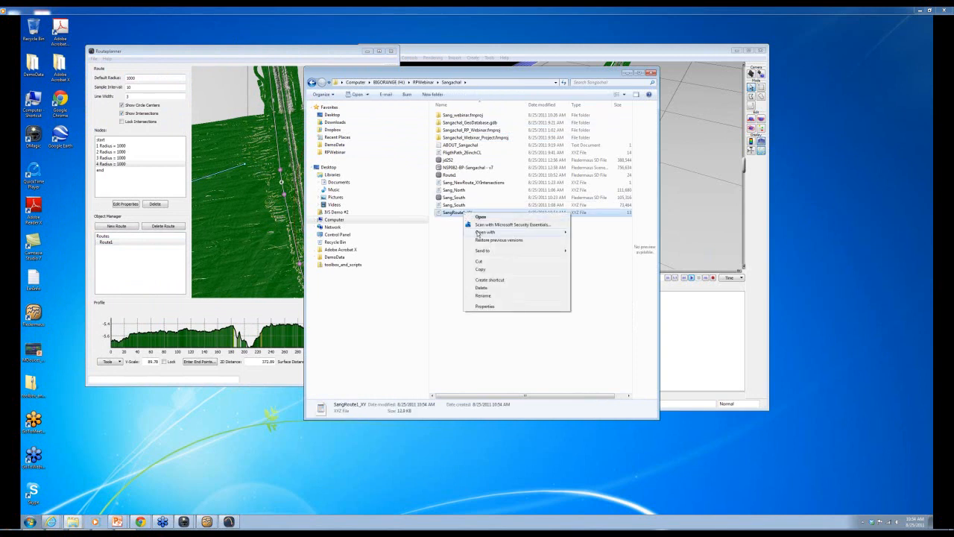
{"action": "mouse_move", "coordinate": [492, 232]}
{"action": "left_click", "coordinate": [600, 241]}
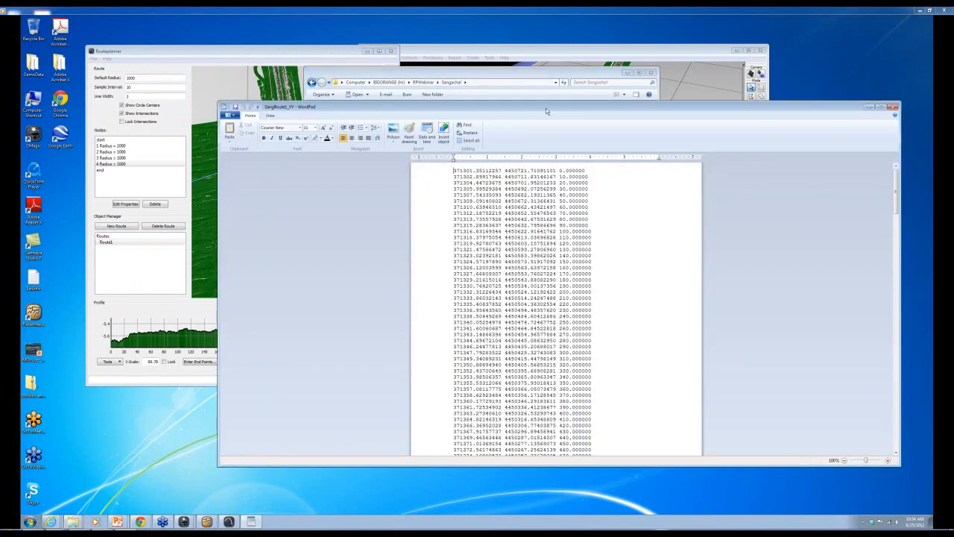
- Review the file's coordinate rows, then close WordPad and the Sangachal folder window
{"action": "left_click_drag", "start_coordinate": [548, 108], "coordinate": [436, 105]}
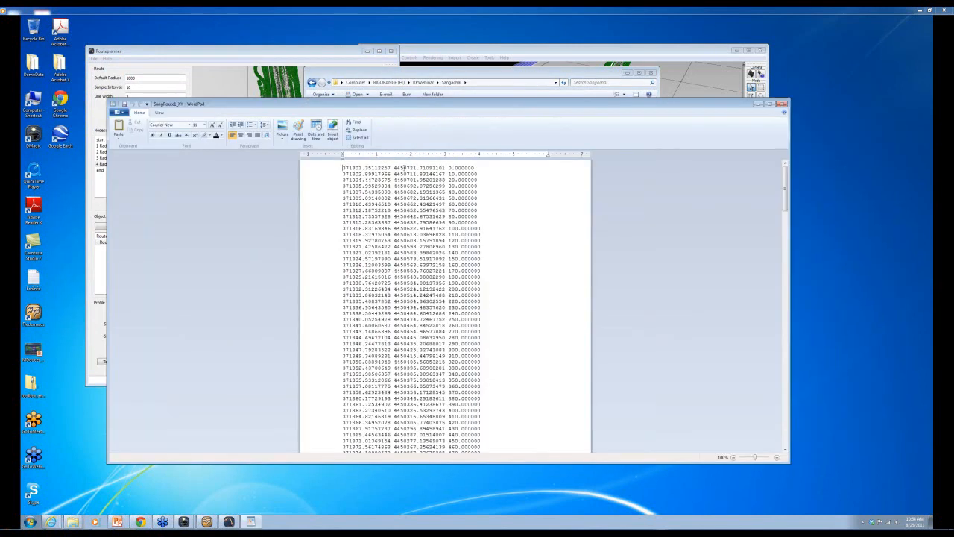
{"action": "left_click_drag", "start_coordinate": [404, 105], "coordinate": [401, 153]}
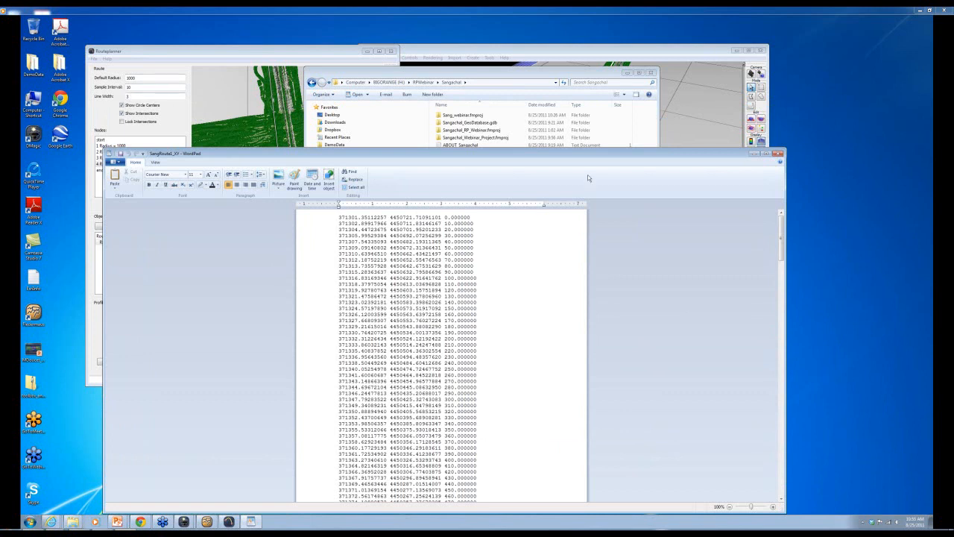
{"action": "left_click", "coordinate": [777, 153]}
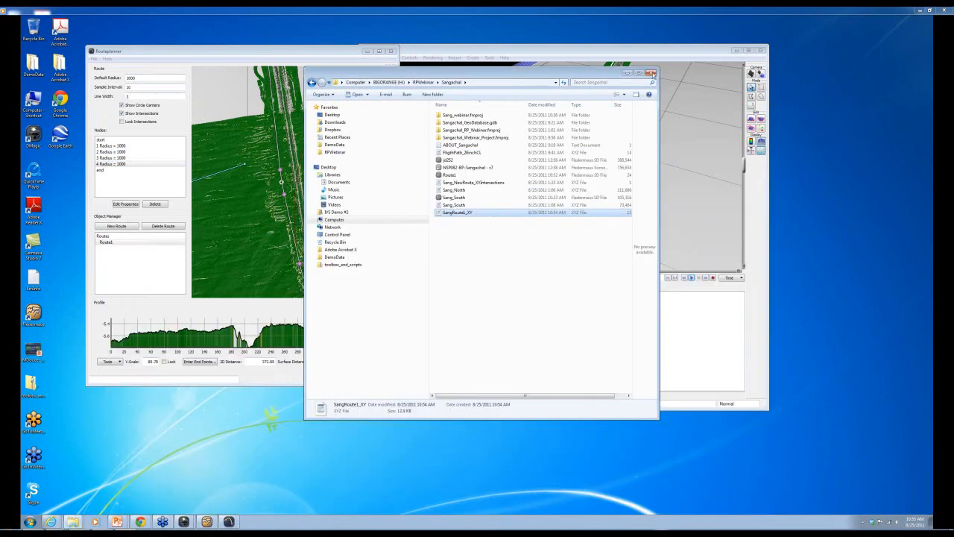
{"action": "left_click", "coordinate": [650, 73]}
- Save the route with Save Route as the file 'Route1' in Sangachal
{"action": "left_click_drag", "start_coordinate": [231, 57], "coordinate": [206, 57]}
{"action": "left_click", "coordinate": [69, 57]}
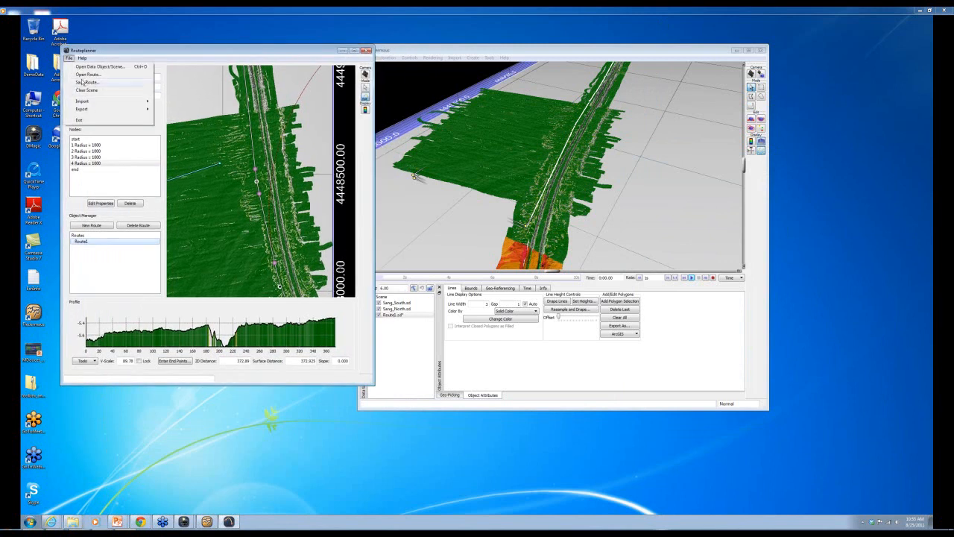
{"action": "left_click", "coordinate": [84, 82]}
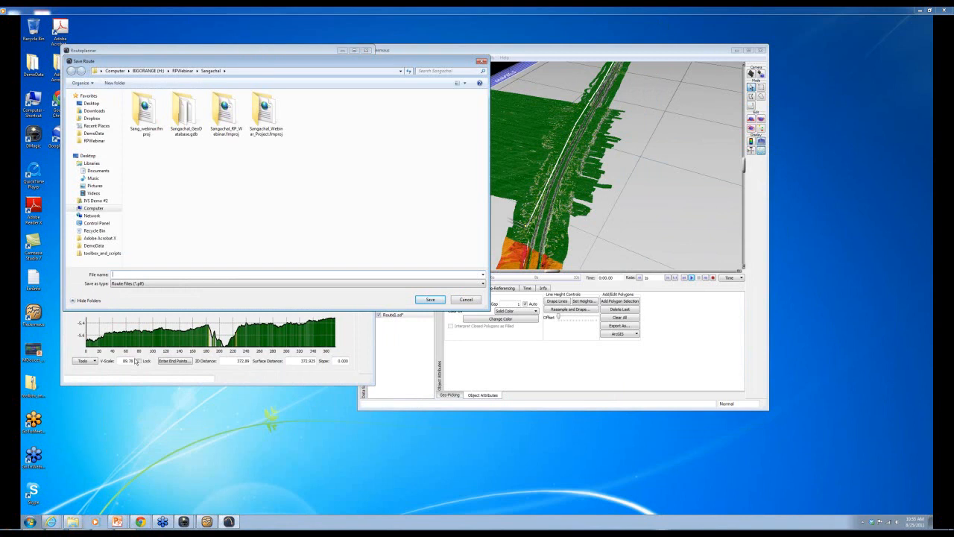
{"action": "type", "text": "Route1"}
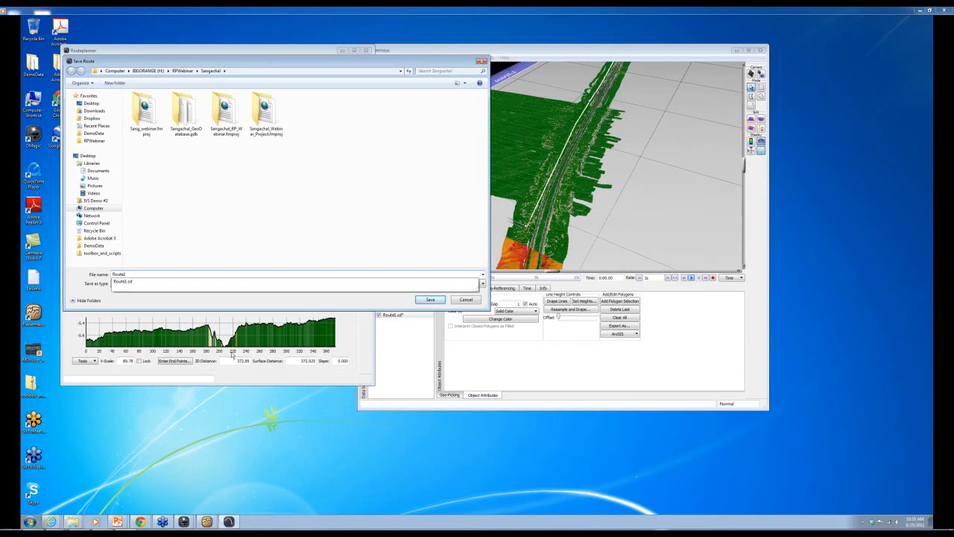
{"action": "left_click", "coordinate": [435, 301]}
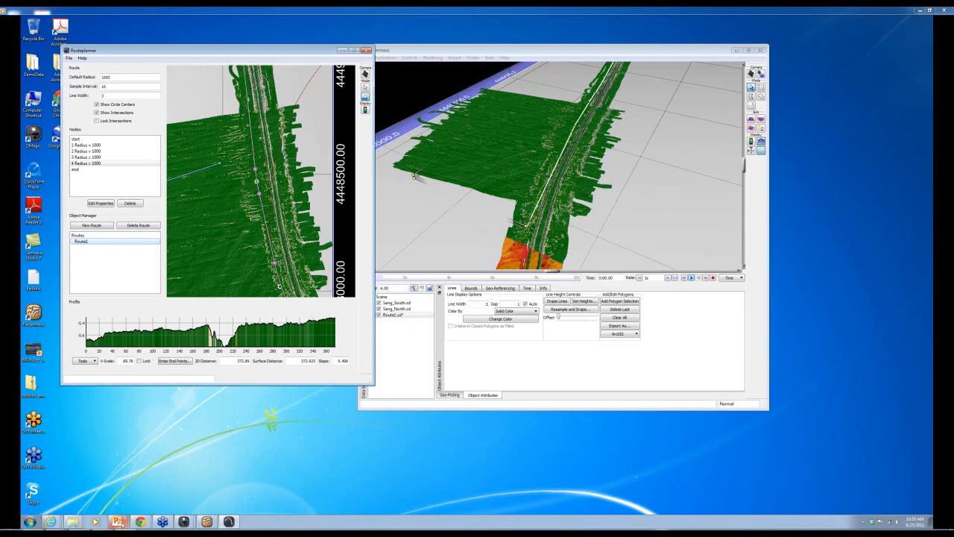
- Resume the RoutePlanner Webinar slide show and advance to the 'Using RoutePlanner: Tools & Exports' slide
{"action": "mouse_move", "coordinate": [119, 519]}
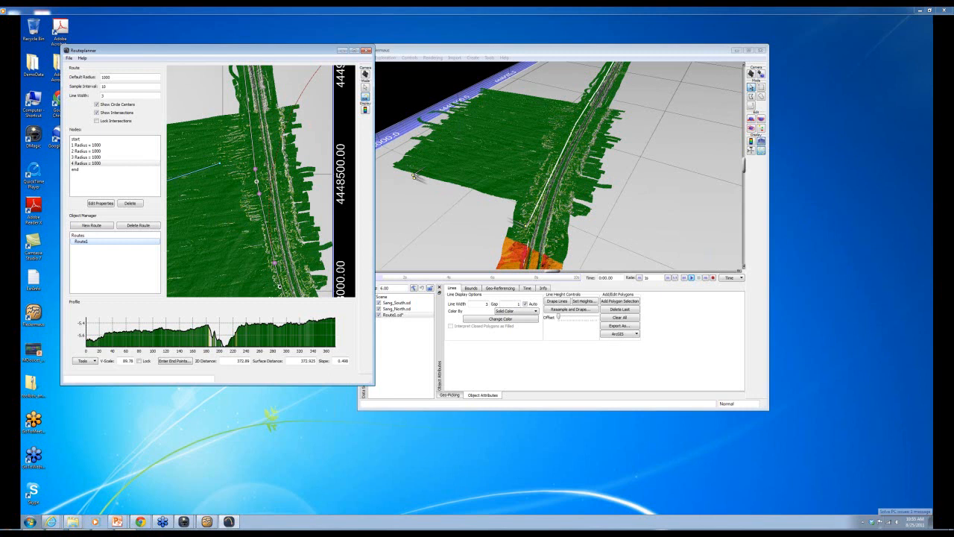
{"action": "left_click", "coordinate": [927, 422]}
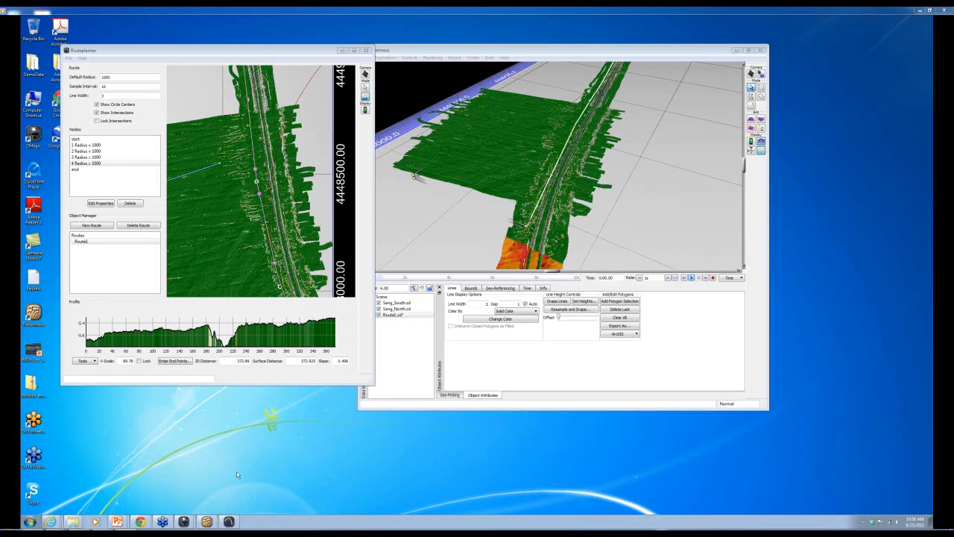
{"action": "mouse_move", "coordinate": [117, 521]}
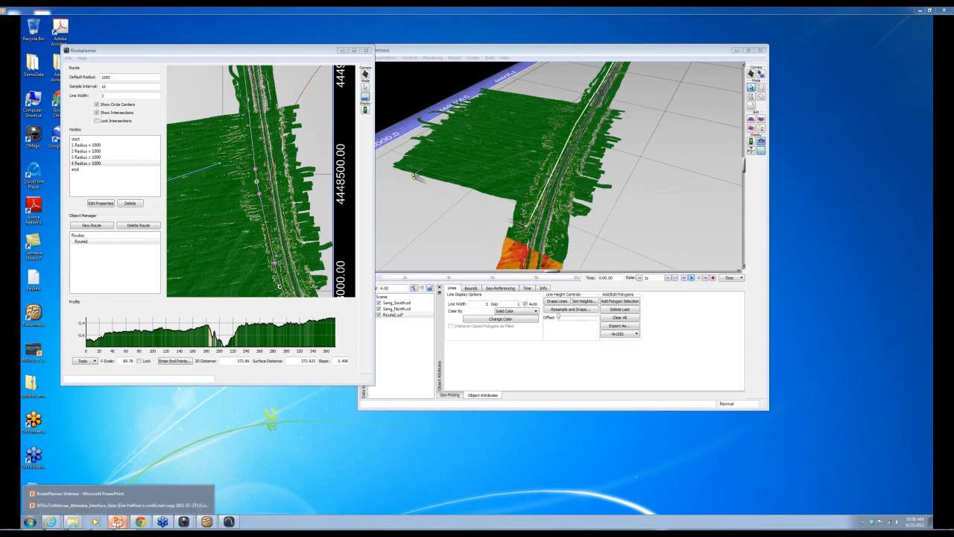
{"action": "left_click", "coordinate": [82, 493]}
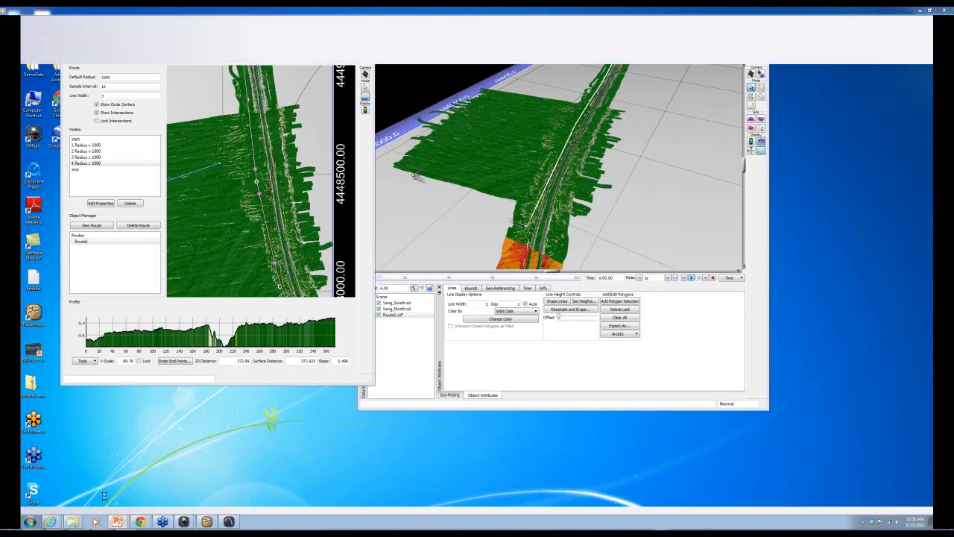
{"action": "left_click", "coordinate": [55, 45]}
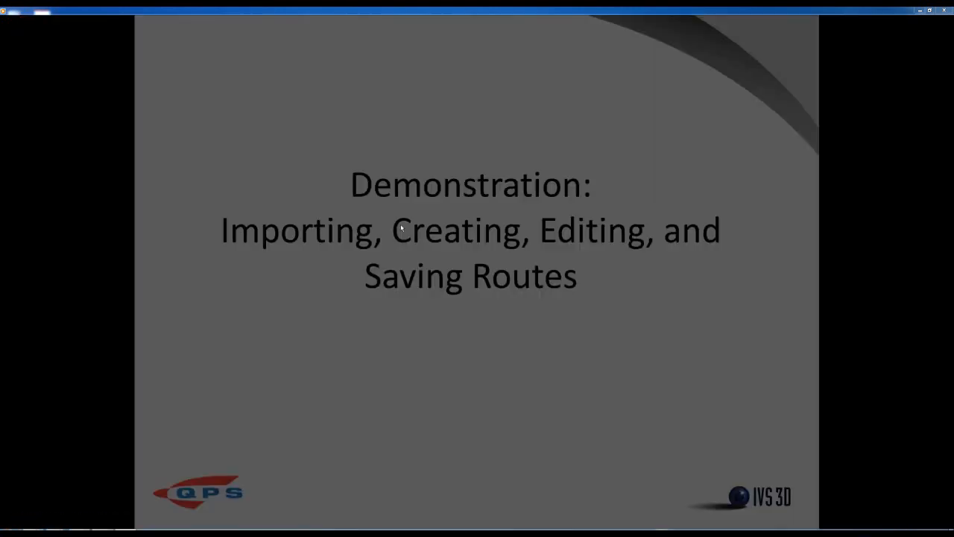
{"action": "key", "text": "Right"}
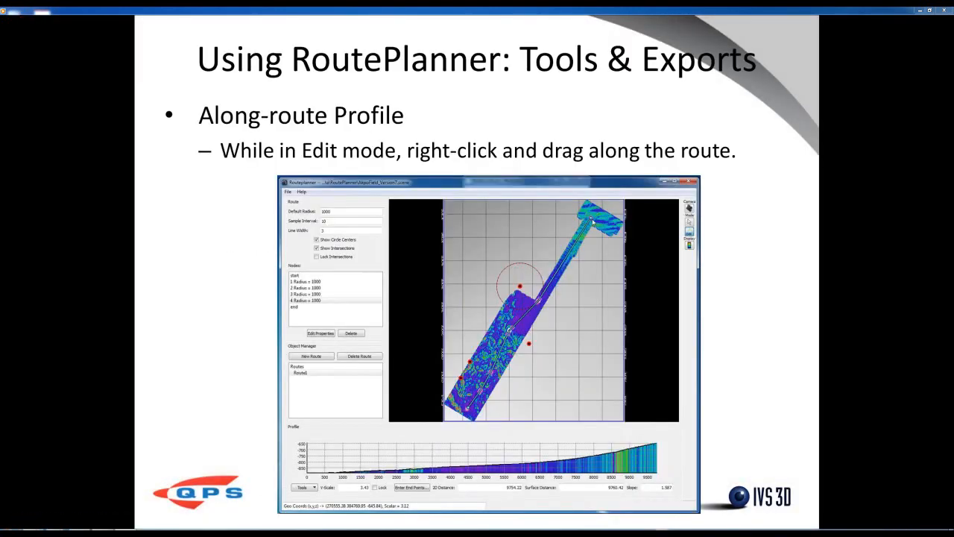
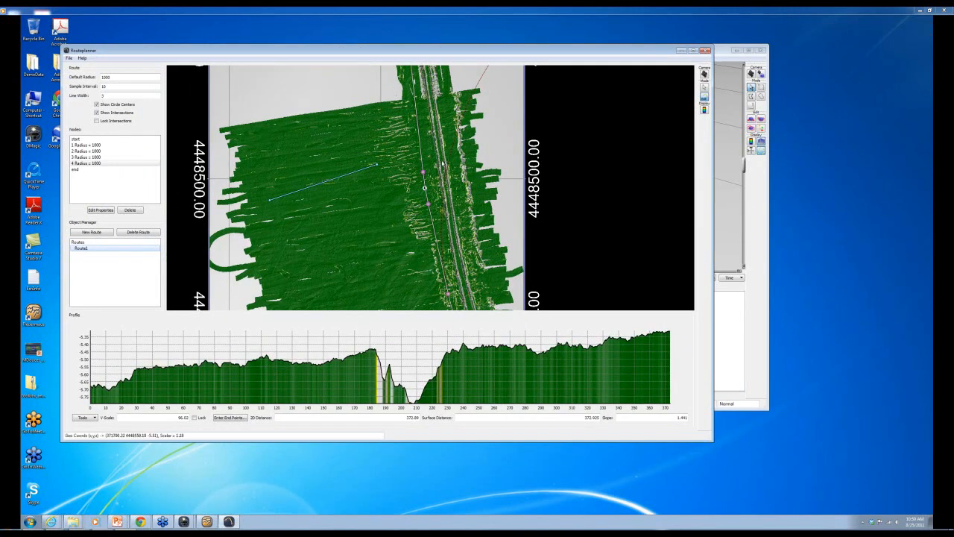
- Zoom out, add a fifth test node to the route, then delete it again
{"action": "scroll", "coordinate": [443, 164], "scroll_direction": "down", "scroll_amount": 5}
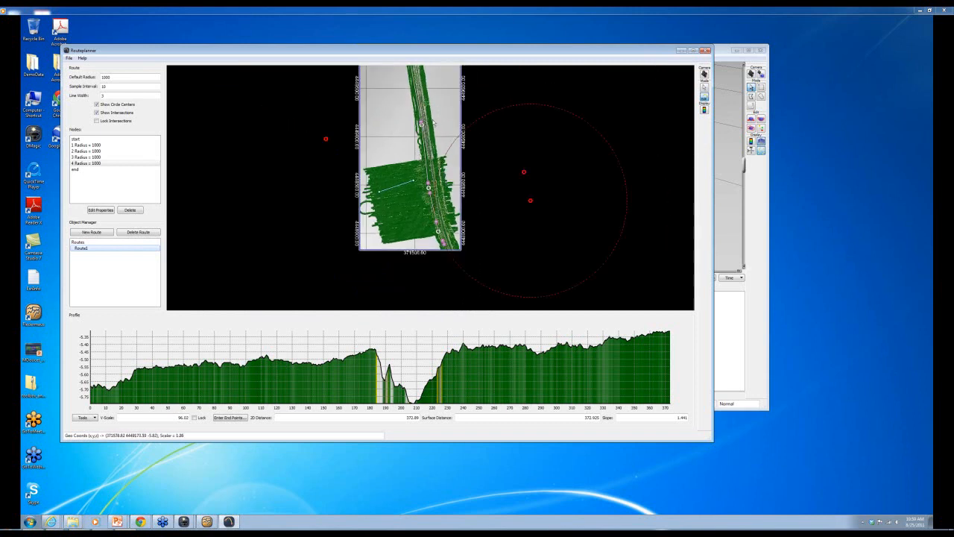
{"action": "left_click", "coordinate": [416, 96]}
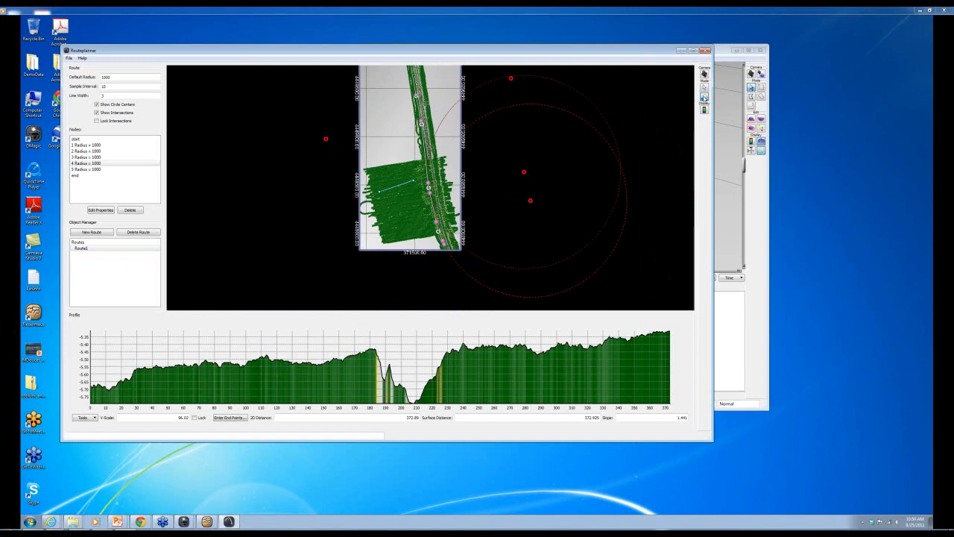
{"action": "left_click", "coordinate": [87, 163]}
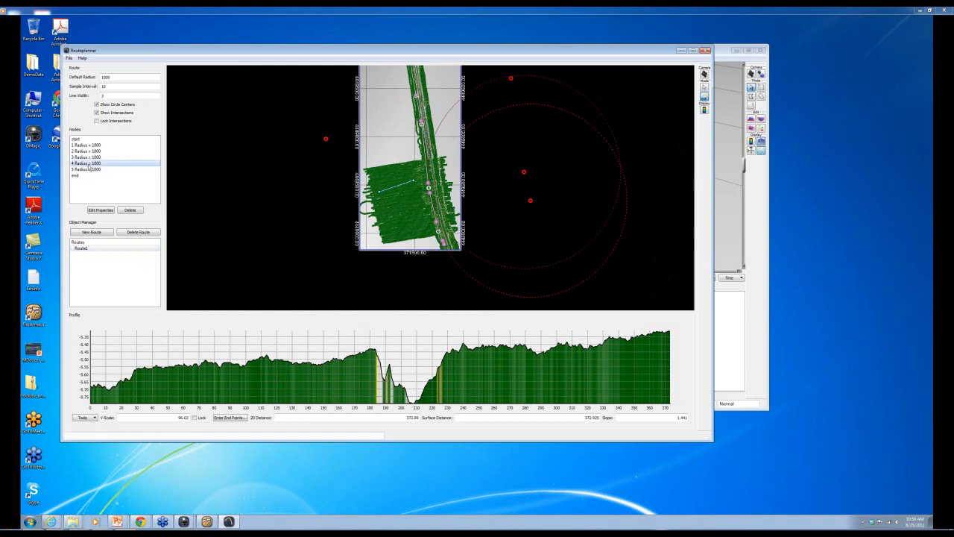
{"action": "left_click", "coordinate": [129, 211]}
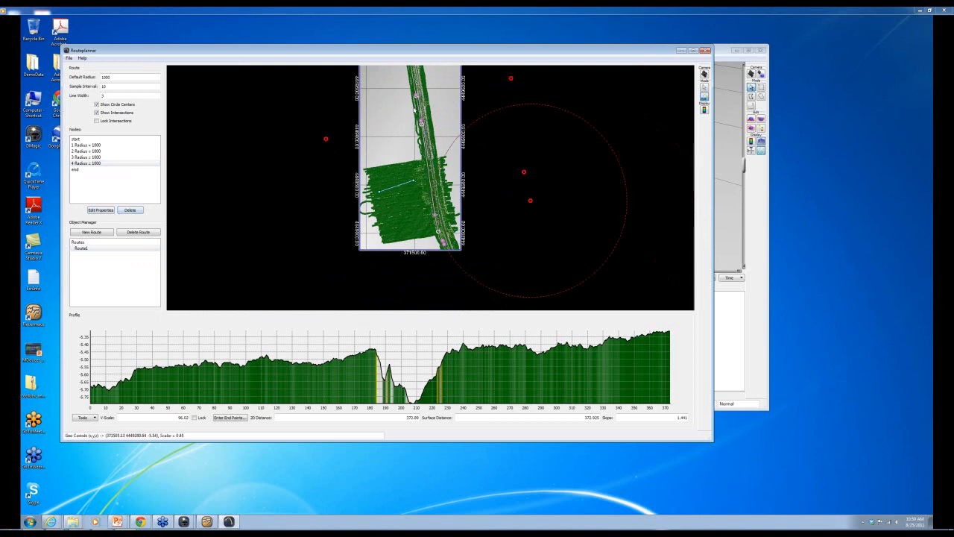
- Drag a new profile line down the survey corridor, giving a profile about 2880 m long
{"action": "scroll", "coordinate": [417, 97], "scroll_direction": "down", "scroll_amount": 2}
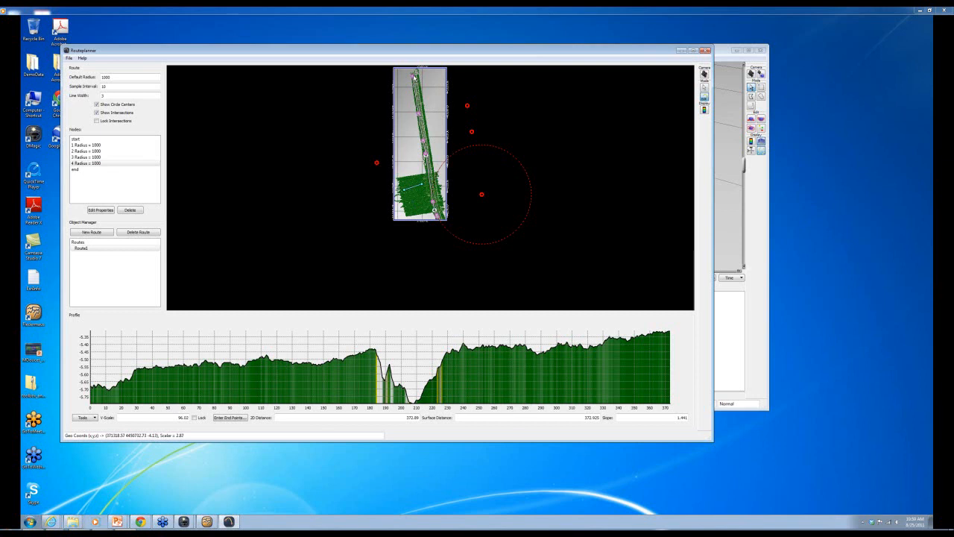
{"action": "left_click_drag", "start_coordinate": [414, 76], "coordinate": [425, 158]}
{"action": "left_click_drag", "start_coordinate": [434, 203], "coordinate": [433, 223]}
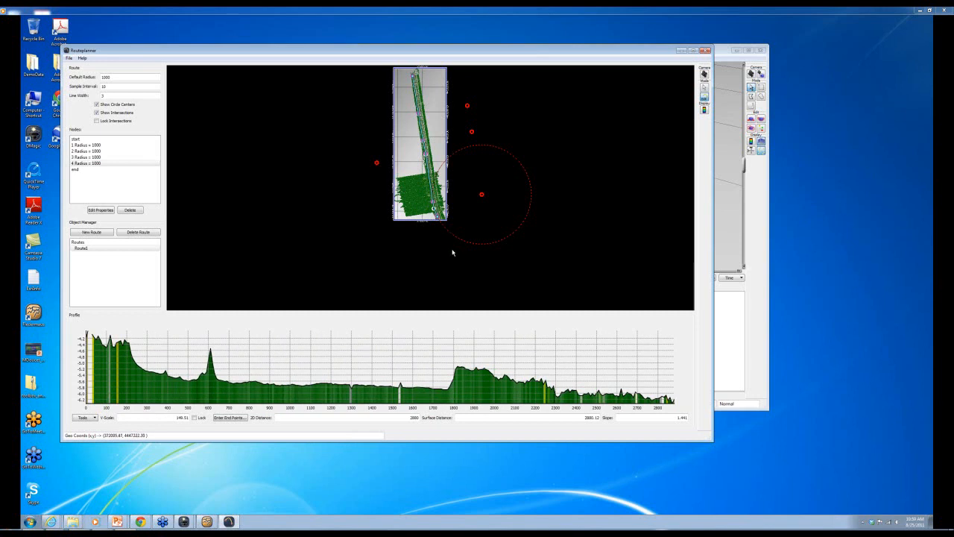
{"action": "left_click", "coordinate": [96, 418]}
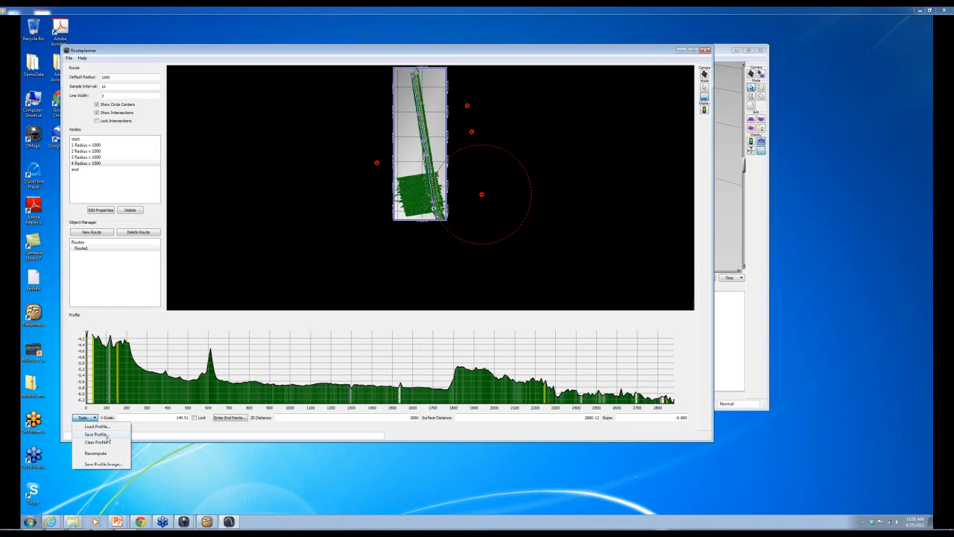
- Save the long profile as 'ALongTrack' with a sample interval of 5
{"action": "left_click", "coordinate": [106, 434]}
{"action": "type", "text": "ALongTrack"}
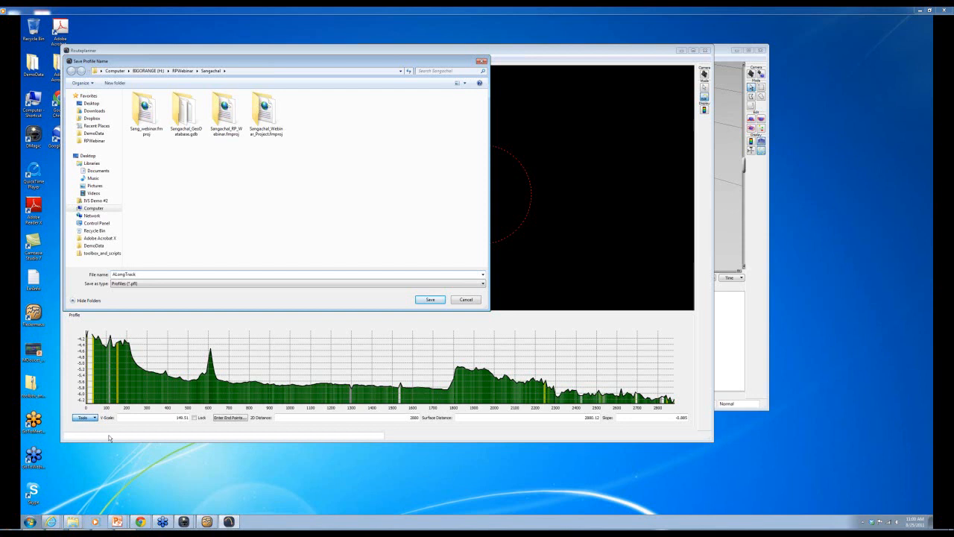
{"action": "left_click", "coordinate": [430, 300]}
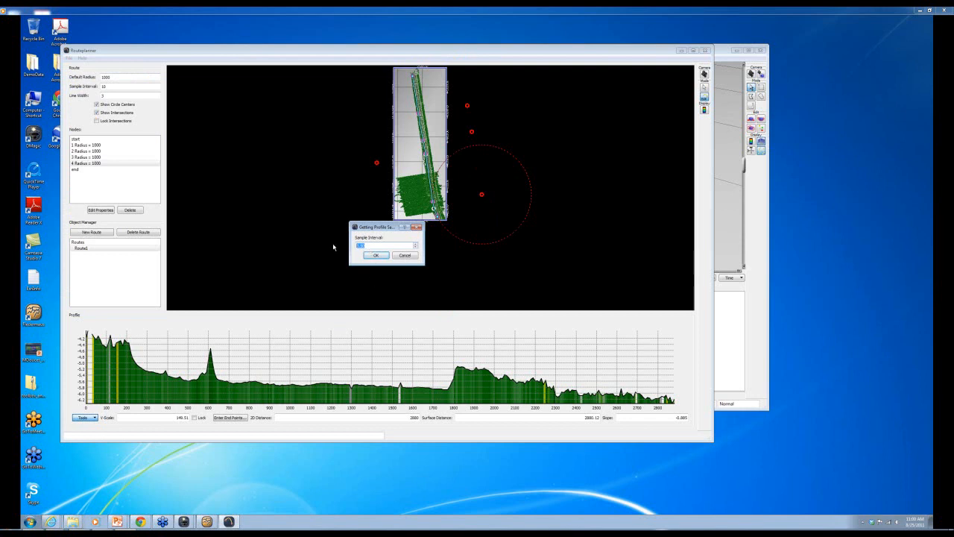
{"action": "type", "text": "5"}
{"action": "left_click", "coordinate": [376, 256]}
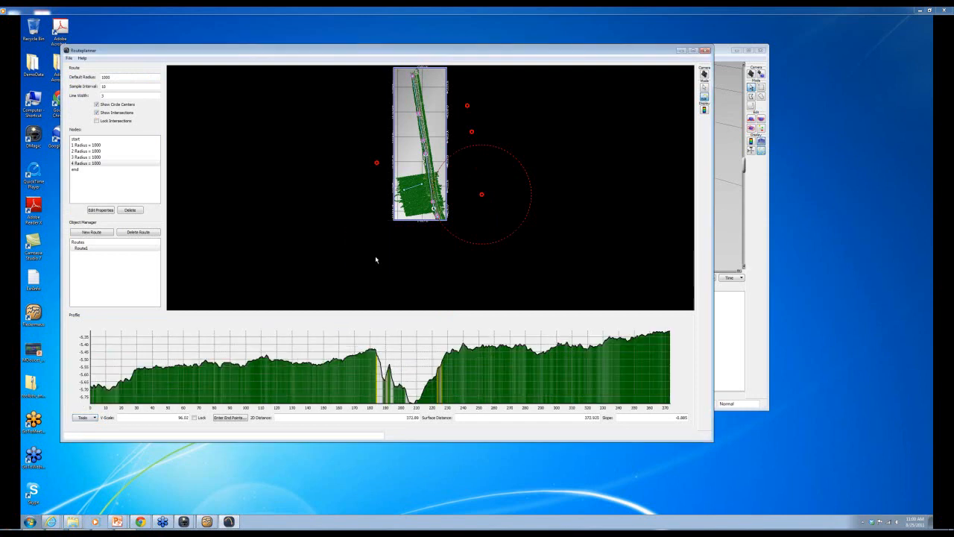
- Open a file browser and go to the RPWebinar > Sangachal folder
{"action": "left_click_drag", "start_coordinate": [402, 50], "coordinate": [443, 42]}
{"action": "double_click", "coordinate": [35, 102]}
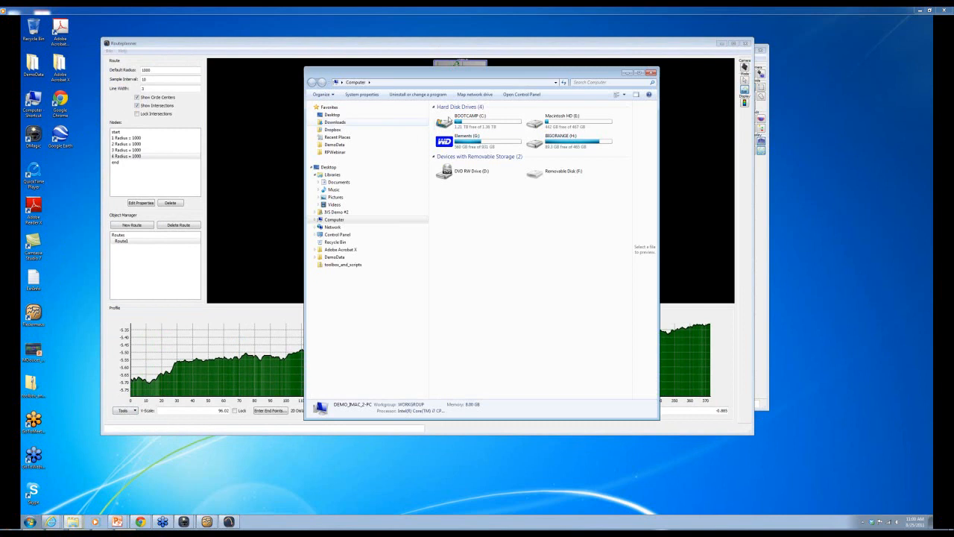
{"action": "left_click", "coordinate": [331, 152]}
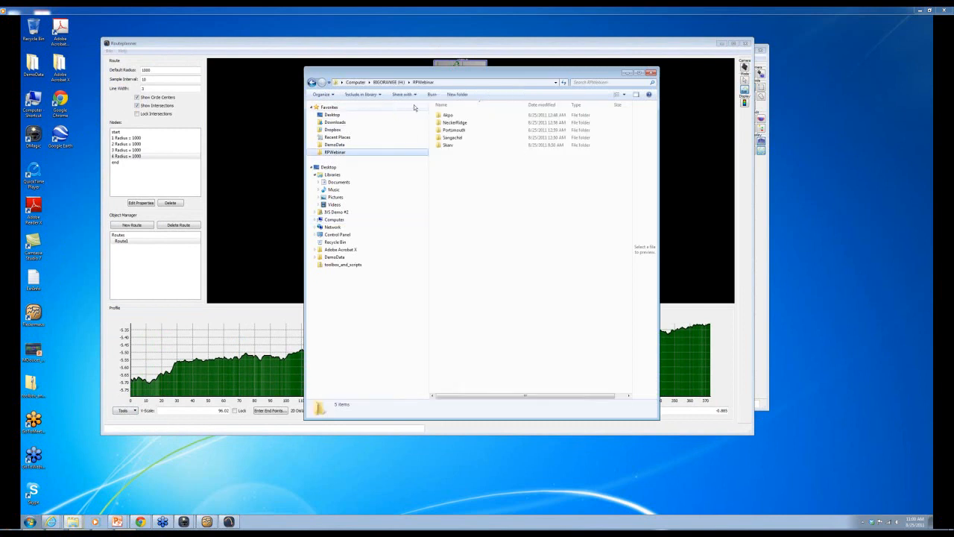
{"action": "double_click", "coordinate": [446, 137]}
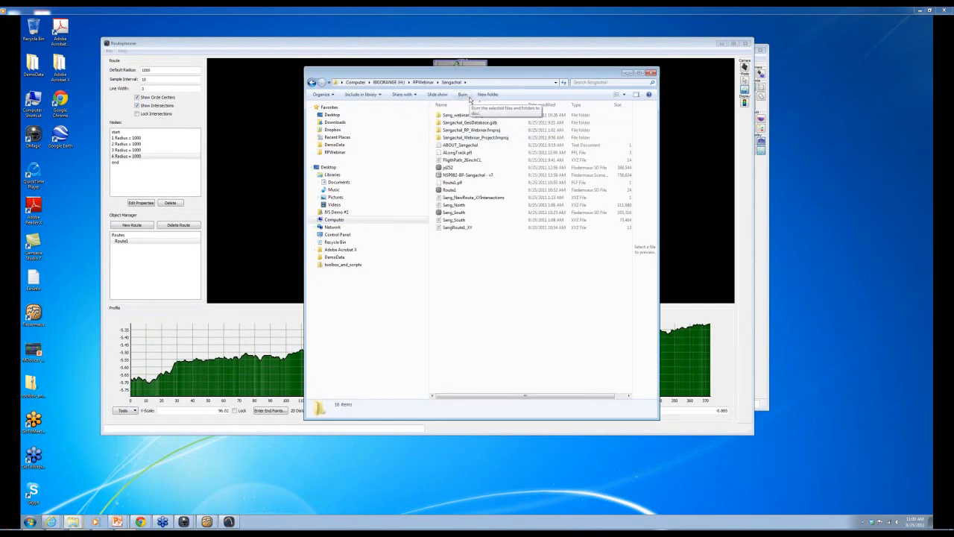
- Open ALongTrack.pfl in Notepad, picking the program from the list
{"action": "left_click", "coordinate": [459, 153]}
{"action": "right_click", "coordinate": [459, 154]}
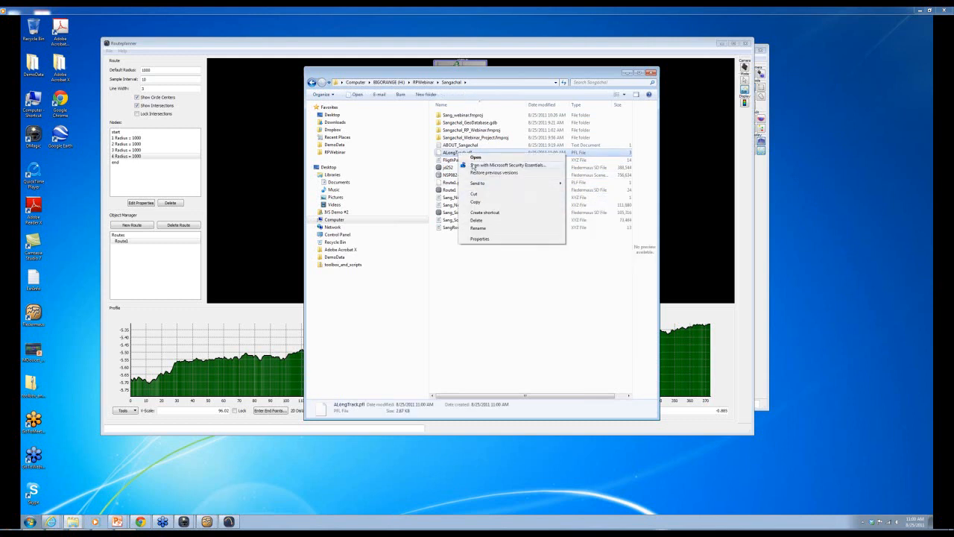
{"action": "left_click", "coordinate": [475, 157]}
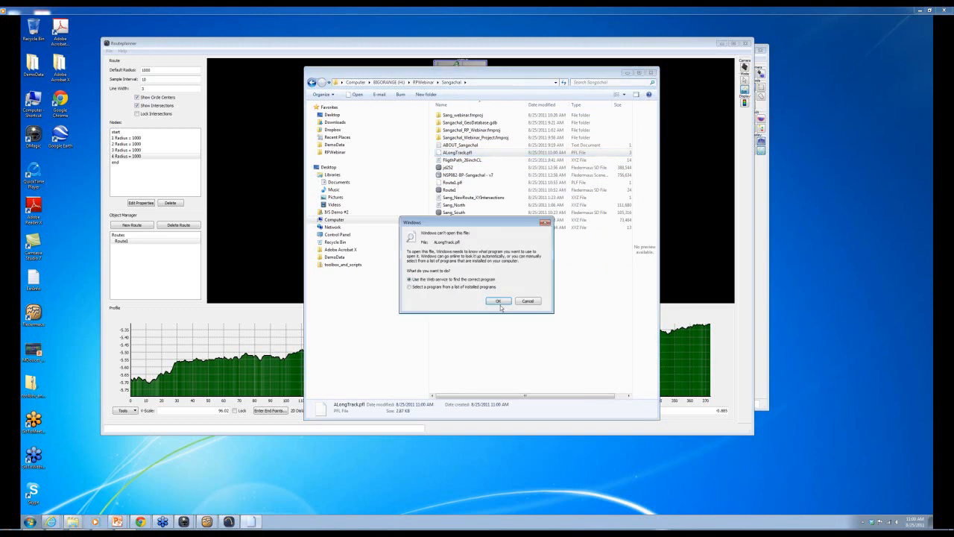
{"action": "left_click", "coordinate": [409, 286]}
{"action": "left_click", "coordinate": [498, 301]}
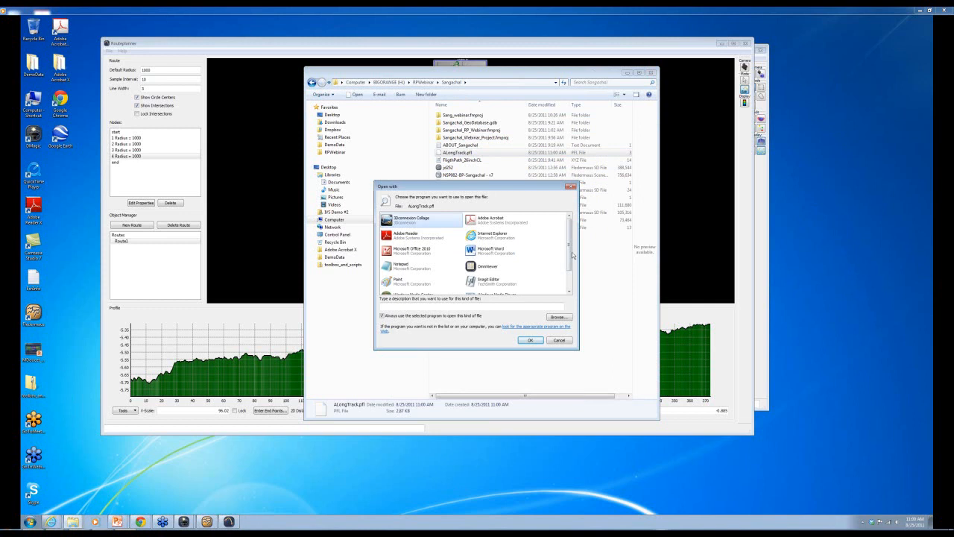
{"action": "double_click", "coordinate": [405, 266]}
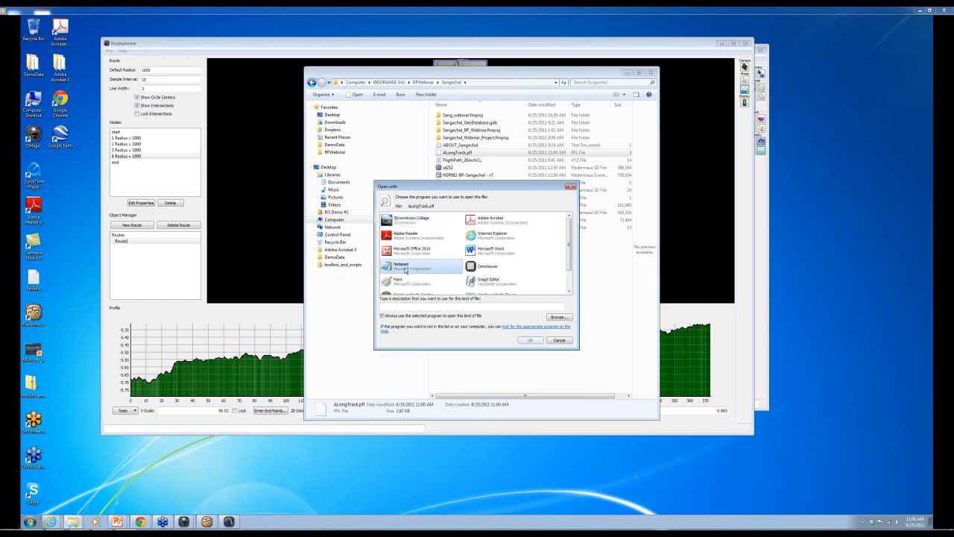
- Review the distance, coordinate and depth rows, then close Notepad and the file browser
{"action": "left_click_drag", "start_coordinate": [418, 118], "coordinate": [382, 115]}
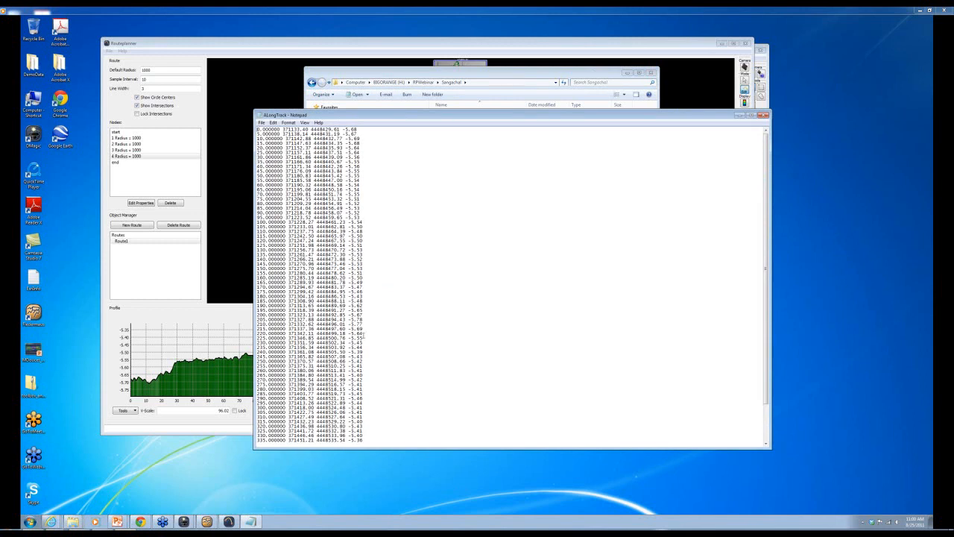
{"action": "left_click", "coordinate": [763, 117]}
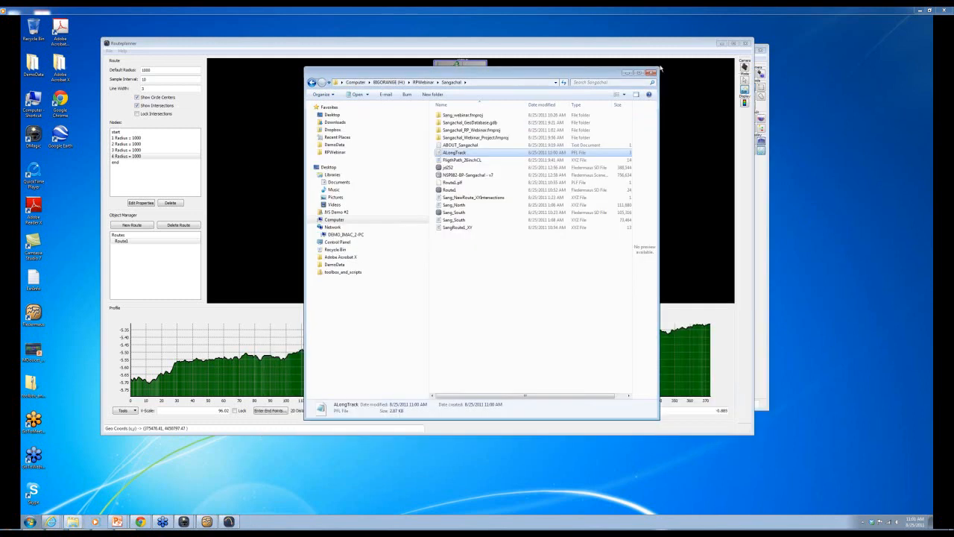
{"action": "left_click", "coordinate": [651, 73]}
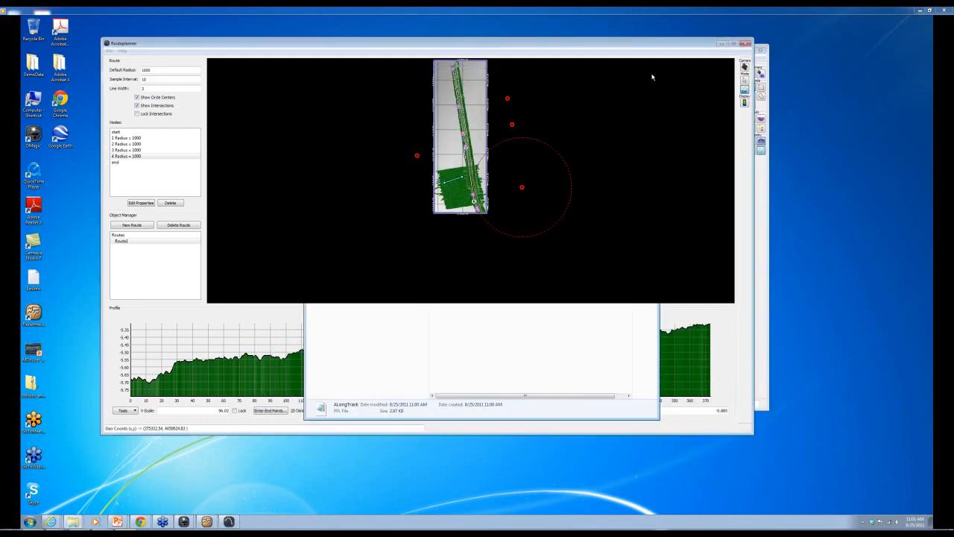
- Dismiss the profile tools list, select Route1, and bring up its export options
{"action": "left_click", "coordinate": [134, 410]}
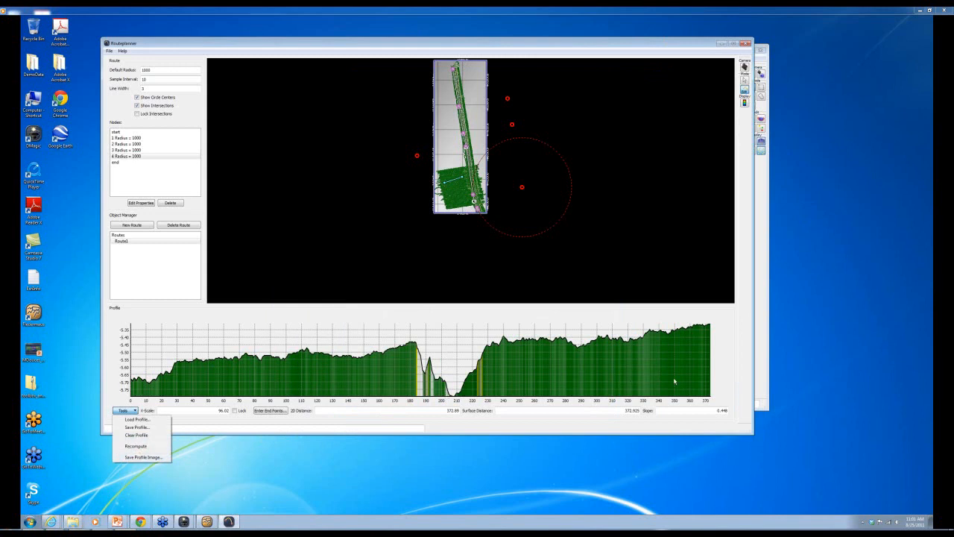
{"action": "left_click", "coordinate": [520, 431]}
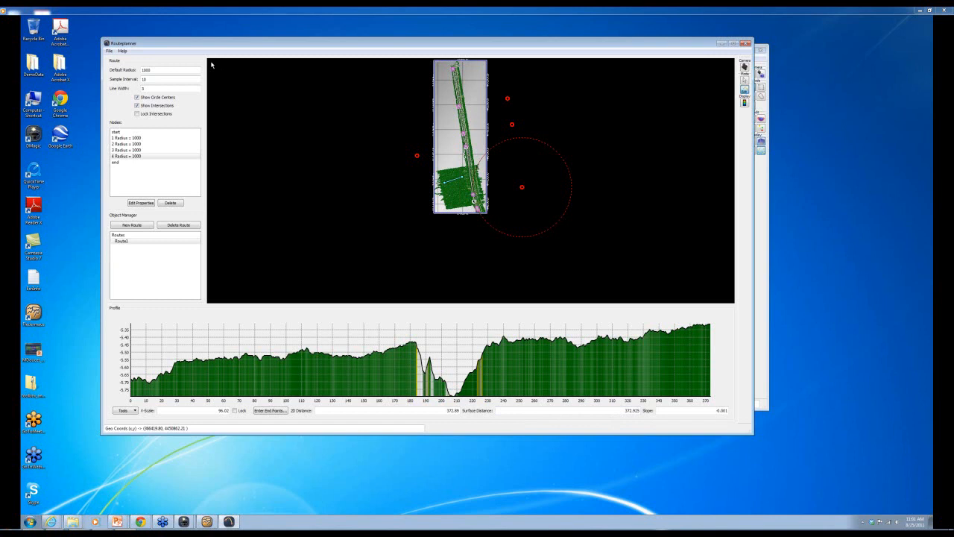
{"action": "left_click", "coordinate": [143, 243]}
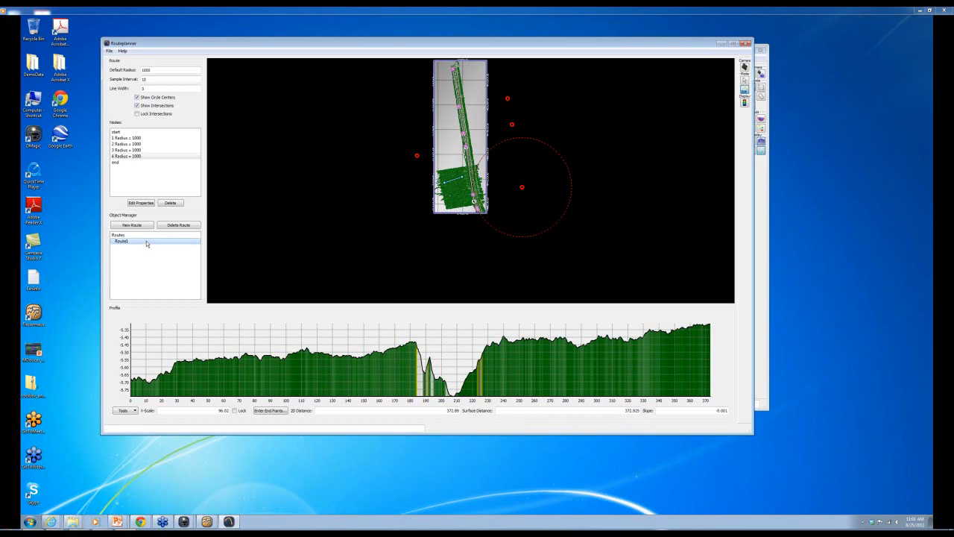
{"action": "left_click", "coordinate": [109, 51]}
{"action": "mouse_move", "coordinate": [135, 102]}
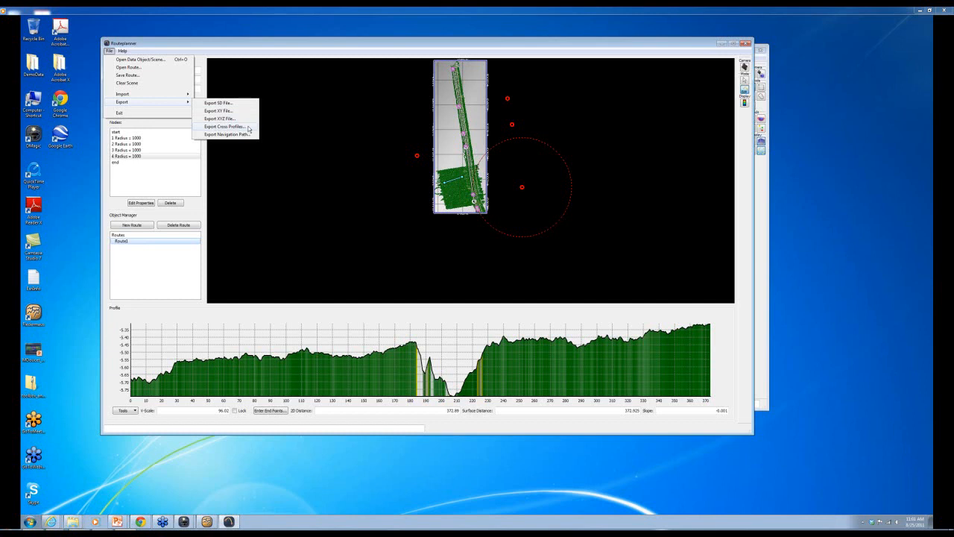
- Export Route1's cross profiles with 20.0 along-route spacing, cross sample 5 and radius 30
{"action": "left_click", "coordinate": [224, 126]}
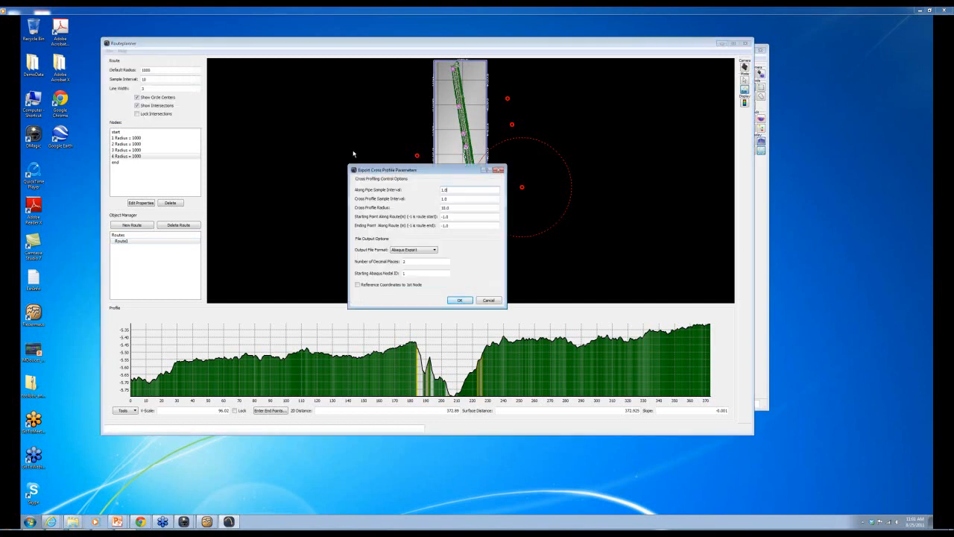
{"action": "left_click_drag", "start_coordinate": [411, 168], "coordinate": [600, 131]}
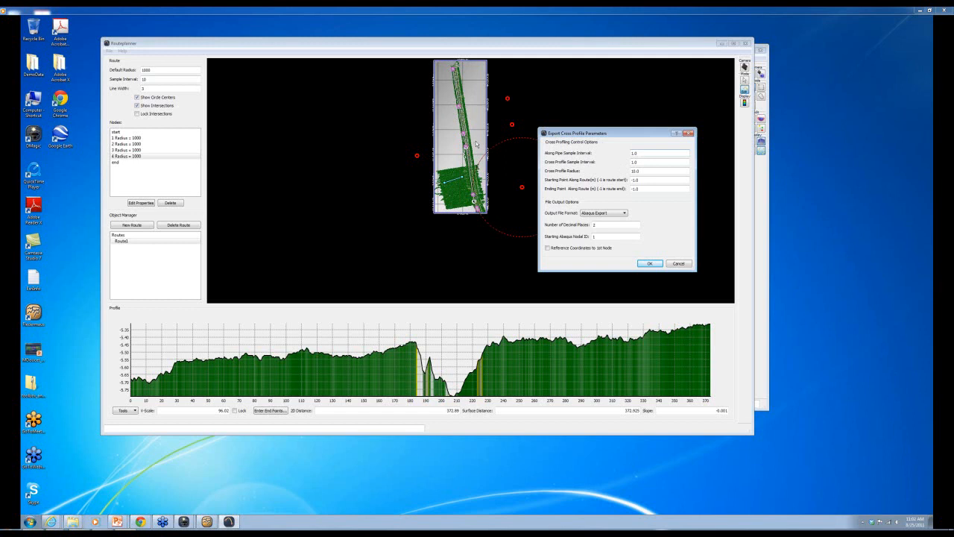
{"action": "left_click_drag", "start_coordinate": [658, 151], "coordinate": [571, 152]}
{"action": "type", "text": "2"}
{"action": "key", "text": "Tab"}
{"action": "type", "text": "5"}
- Output as Ascii XYZ Points and save the file as 'AsciiPointsCrossProfile' in Sangachal
{"action": "left_click", "coordinate": [626, 214]}
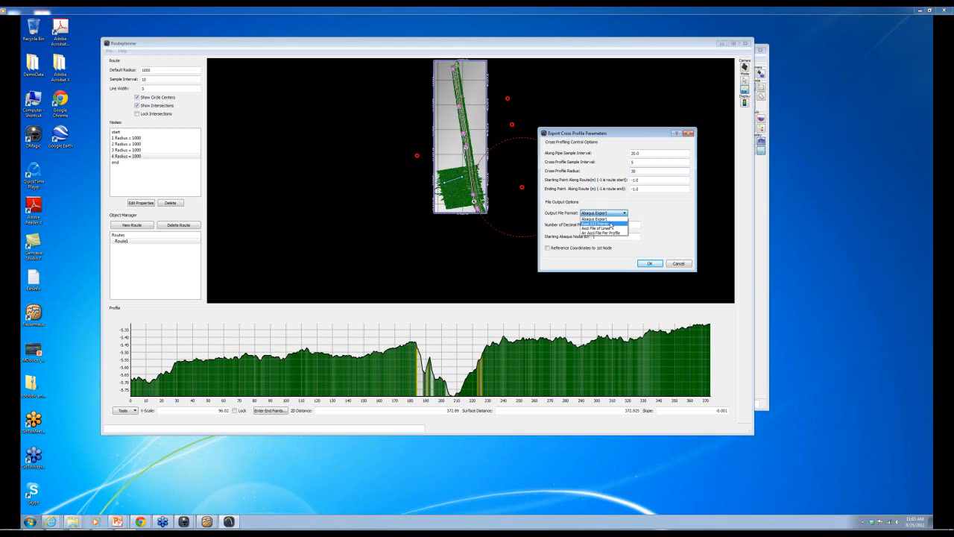
{"action": "left_click", "coordinate": [610, 224]}
{"action": "left_click", "coordinate": [650, 264]}
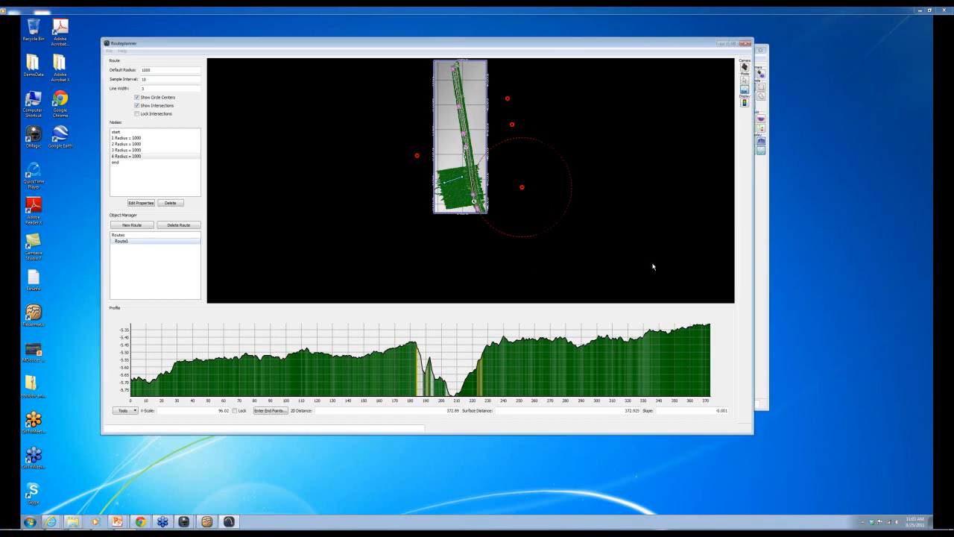
{"action": "type", "text": "AsciiPoints"}
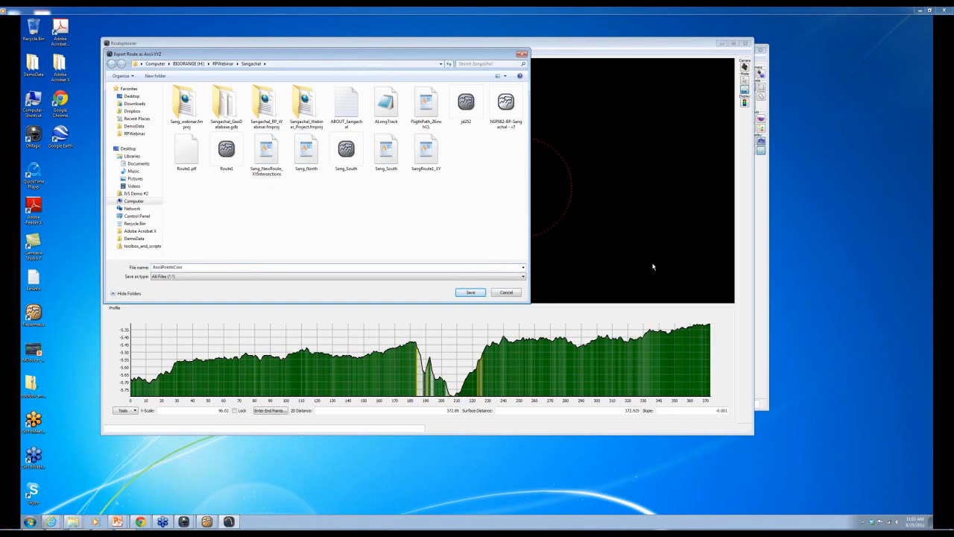
{"action": "type", "text": "CrossProfile"}
{"action": "left_click", "coordinate": [462, 294]}
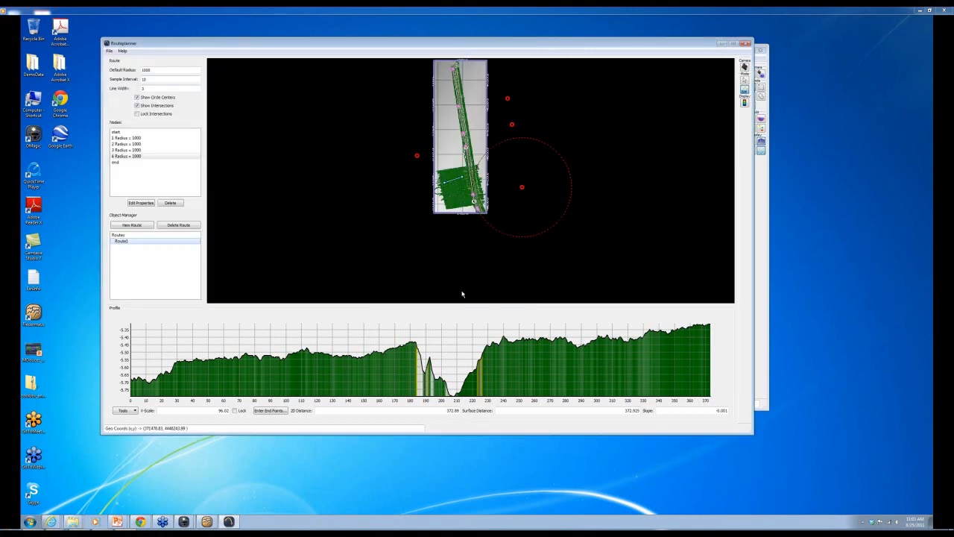
- Reopen the cross profile export settings for Route1
{"action": "left_click", "coordinate": [109, 50]}
{"action": "mouse_move", "coordinate": [171, 101]}
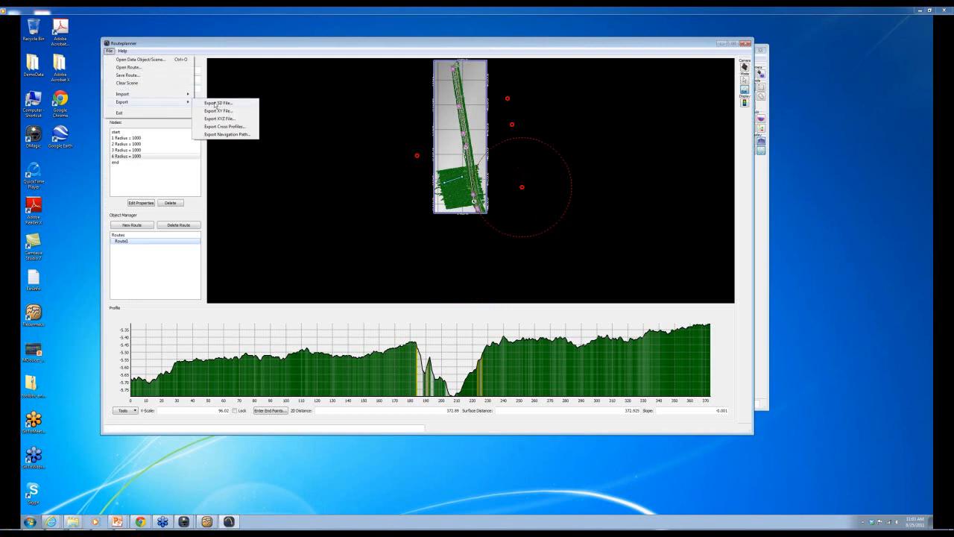
{"action": "left_click", "coordinate": [202, 127]}
{"action": "left_click", "coordinate": [109, 52]}
{"action": "mouse_move", "coordinate": [138, 101]}
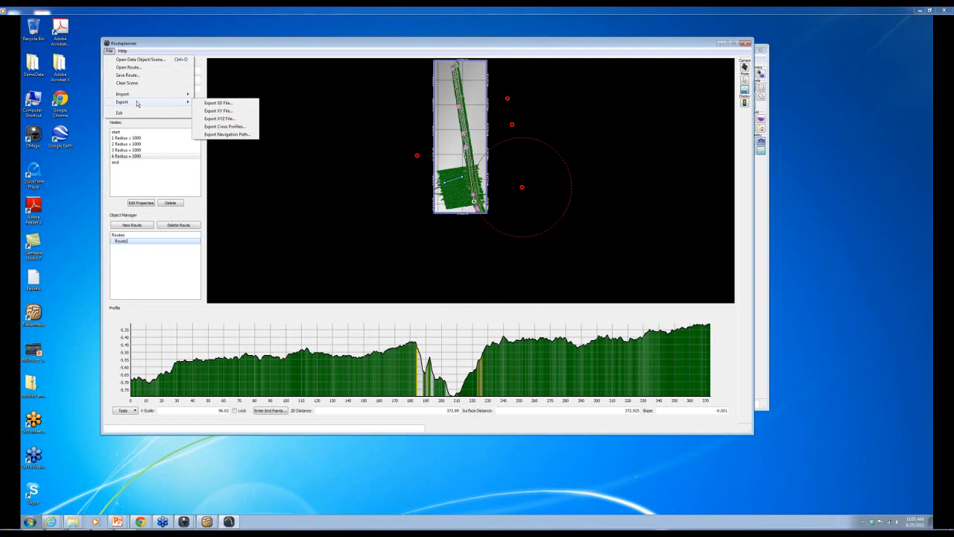
{"action": "left_click", "coordinate": [226, 129]}
- Choose Ascii File of Lines as the output and save it as 'AsciiLinesCross'
{"action": "left_click", "coordinate": [434, 250]}
{"action": "left_click", "coordinate": [424, 265]}
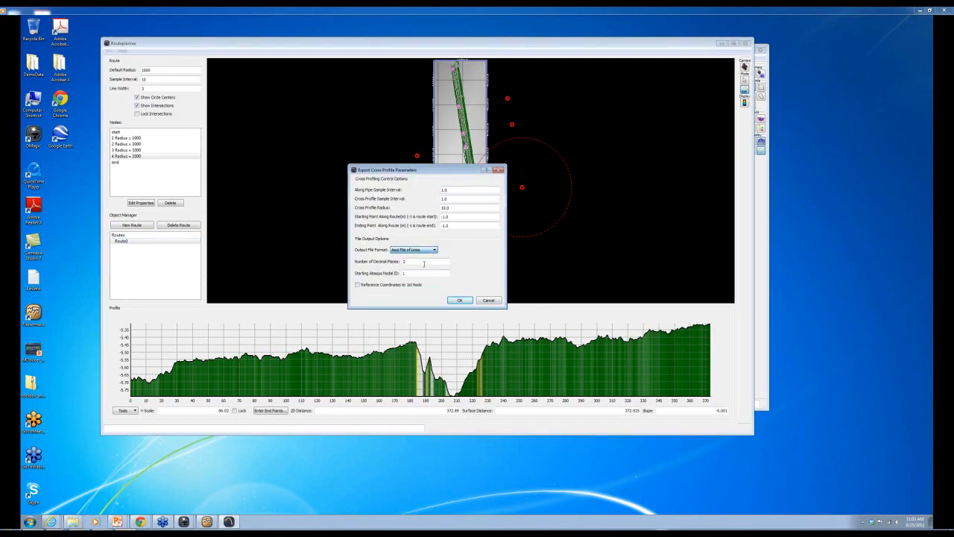
{"action": "left_click", "coordinate": [465, 301]}
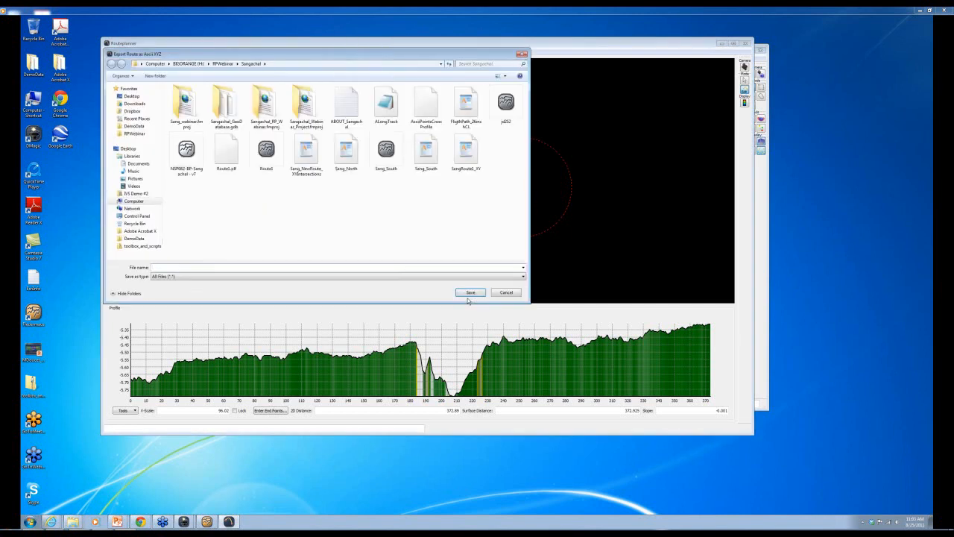
{"action": "type", "text": "A"}
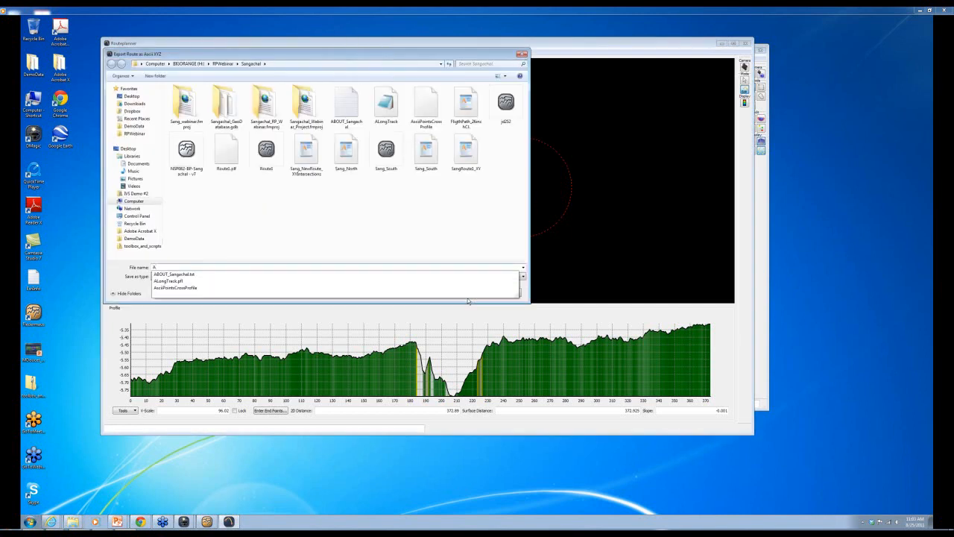
{"action": "type", "text": "sciiLinesCross"}
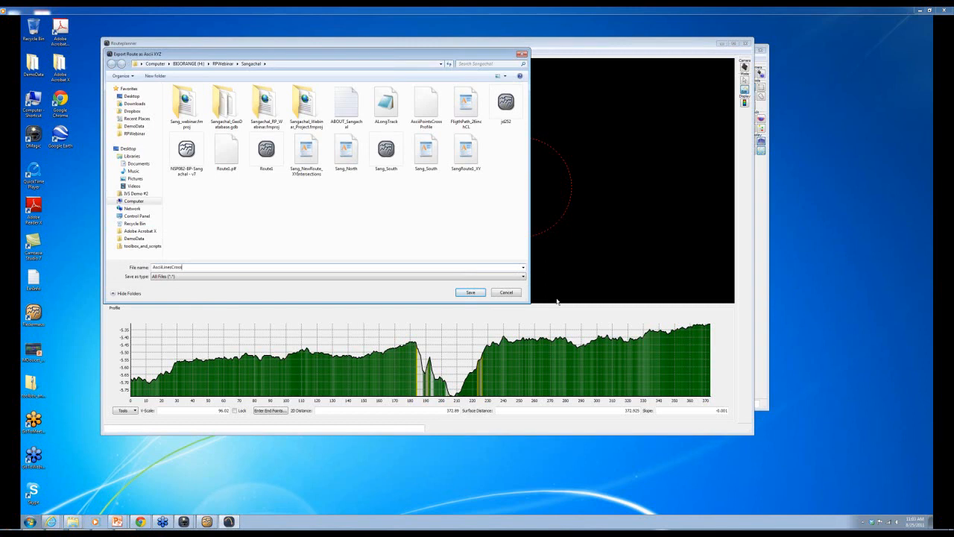
{"action": "left_click", "coordinate": [472, 292]}
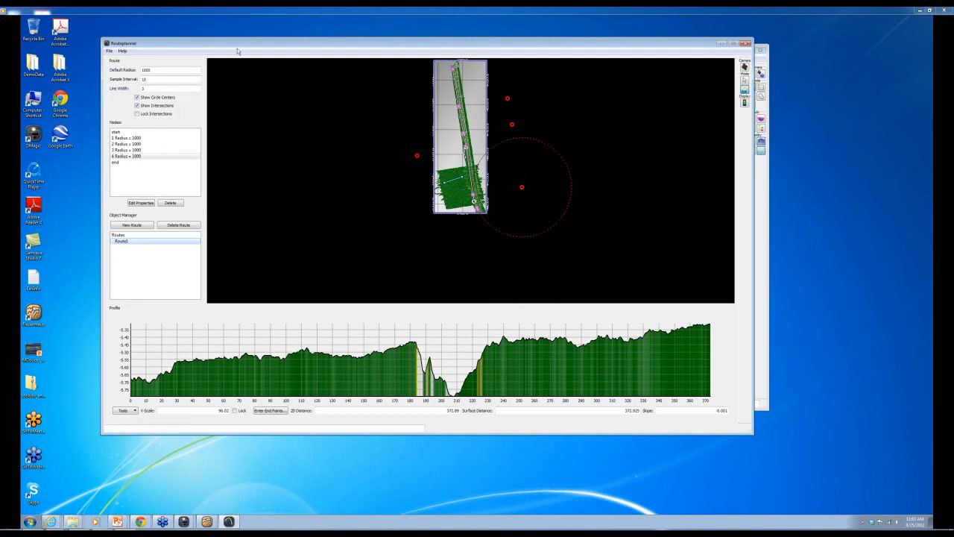
- Browse to RPWebinar > Sangachal and open AsciiLinesCross in WordPad to view its X Y Z rows
{"action": "double_click", "coordinate": [34, 104]}
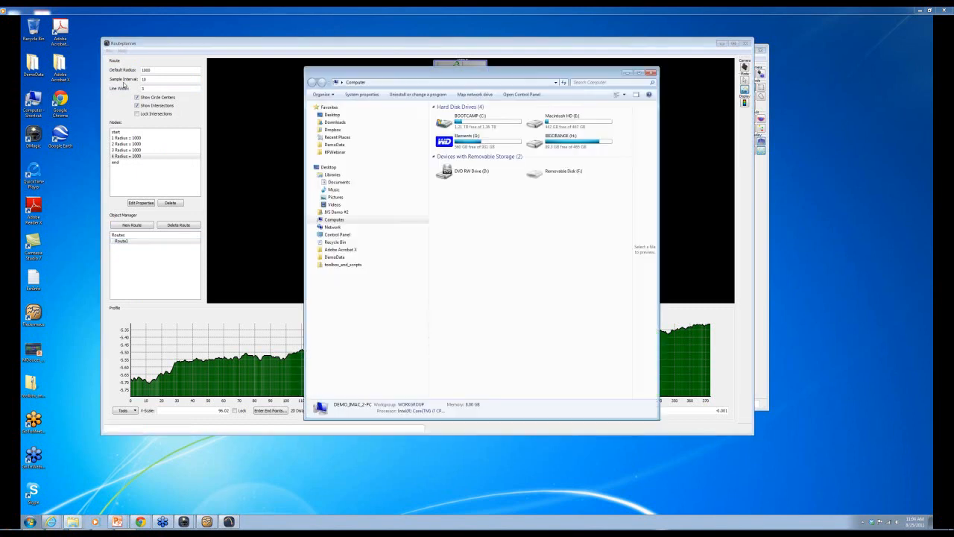
{"action": "left_click", "coordinate": [334, 152]}
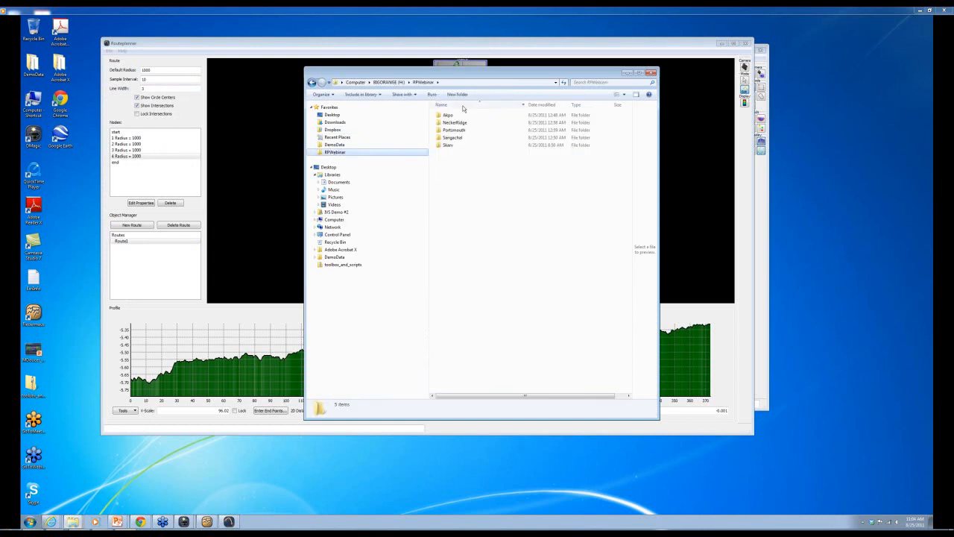
{"action": "double_click", "coordinate": [451, 139]}
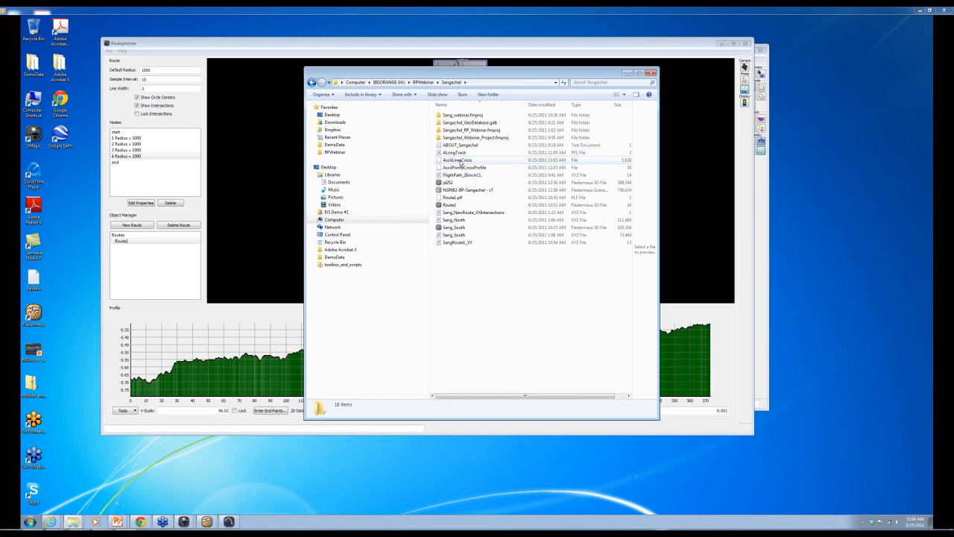
{"action": "left_click", "coordinate": [460, 161]}
{"action": "right_click", "coordinate": [461, 161]}
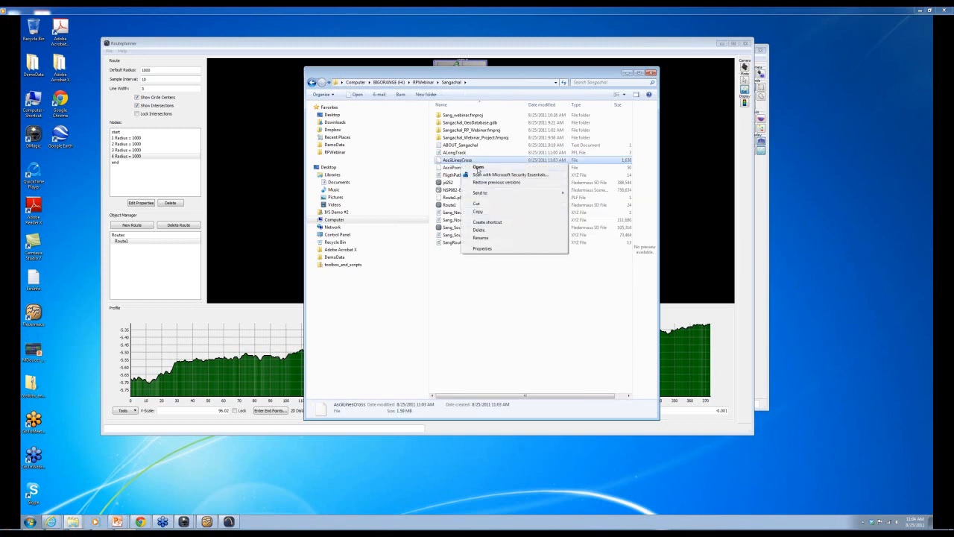
{"action": "left_click", "coordinate": [478, 167]}
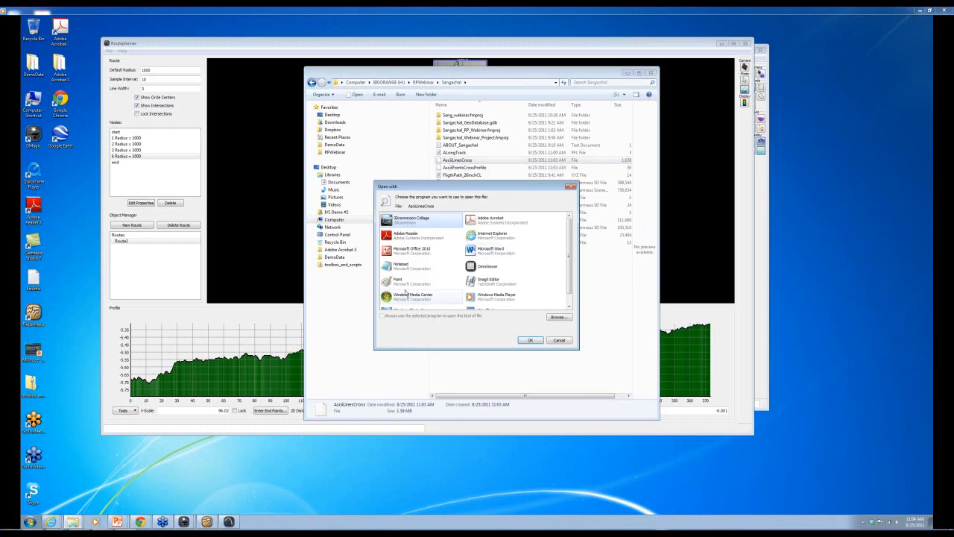
{"action": "left_click", "coordinate": [486, 299]}
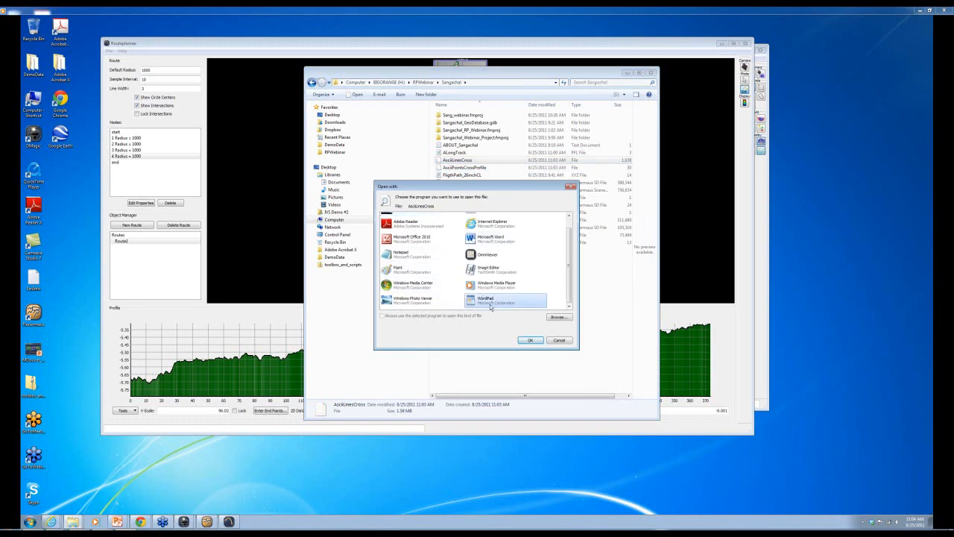
{"action": "left_click", "coordinate": [530, 340]}
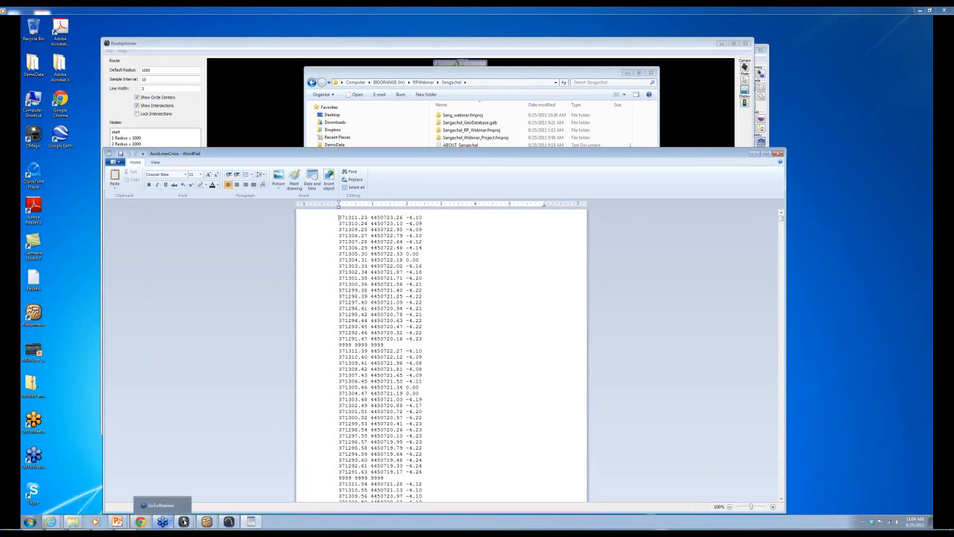
- Bring Fledermaus forward and start a line import, cancelling the mistakenly chosen AsciiPointsCrossProfile file
{"action": "left_click", "coordinate": [206, 521]}
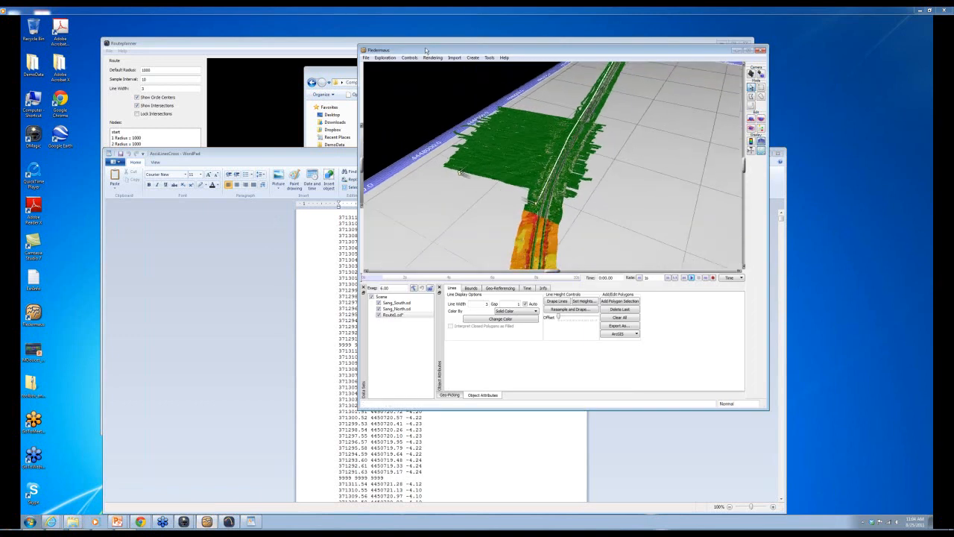
{"action": "left_click_drag", "start_coordinate": [425, 49], "coordinate": [325, 84]}
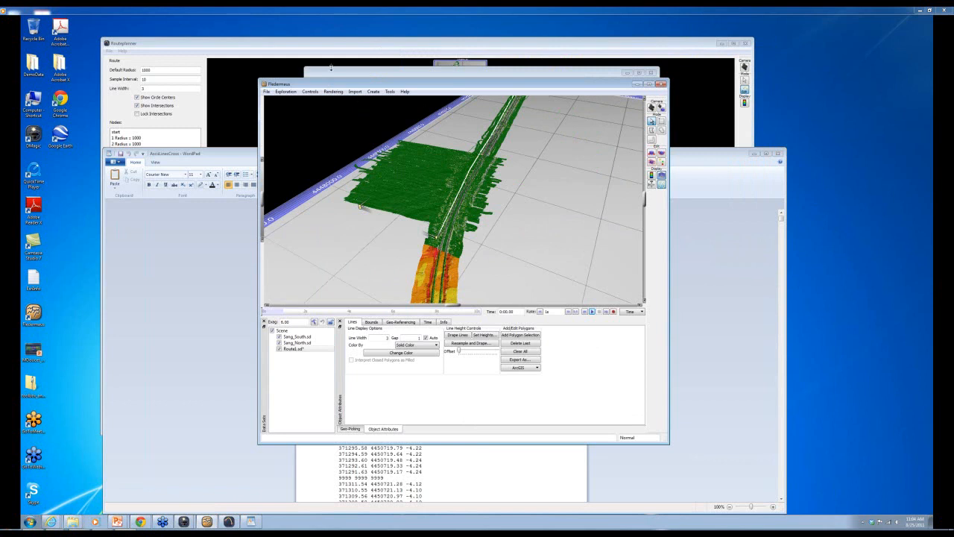
{"action": "left_click", "coordinate": [355, 91]}
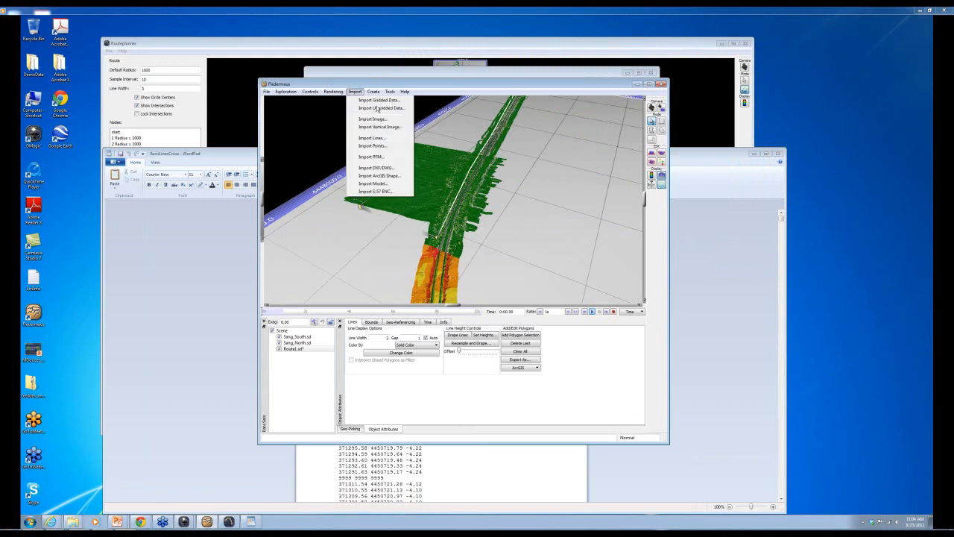
{"action": "left_click", "coordinate": [372, 138]}
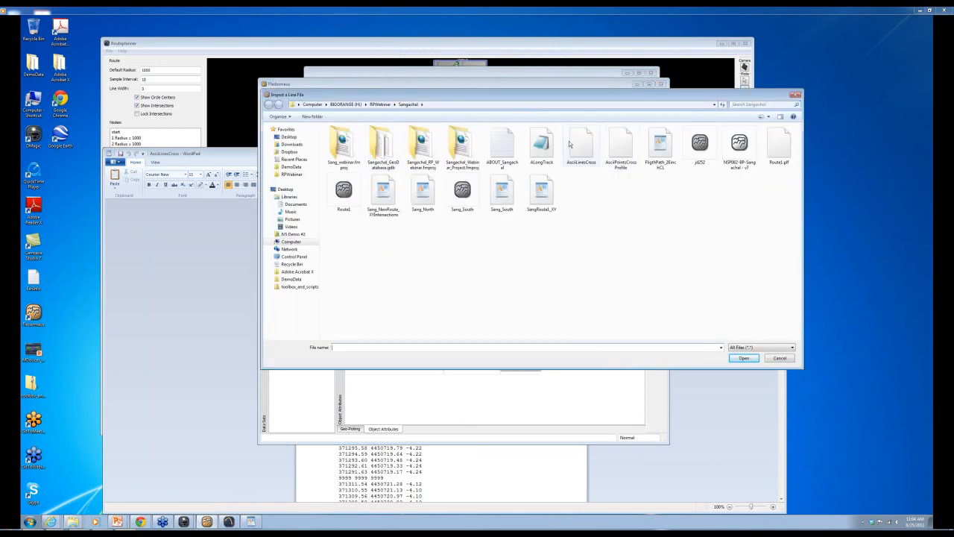
{"action": "left_click", "coordinate": [613, 151]}
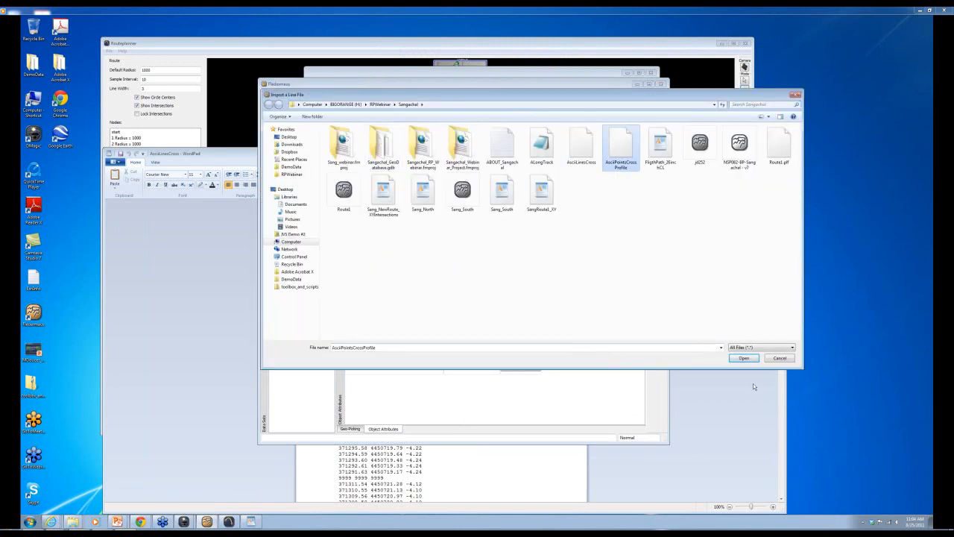
{"action": "left_click", "coordinate": [743, 358]}
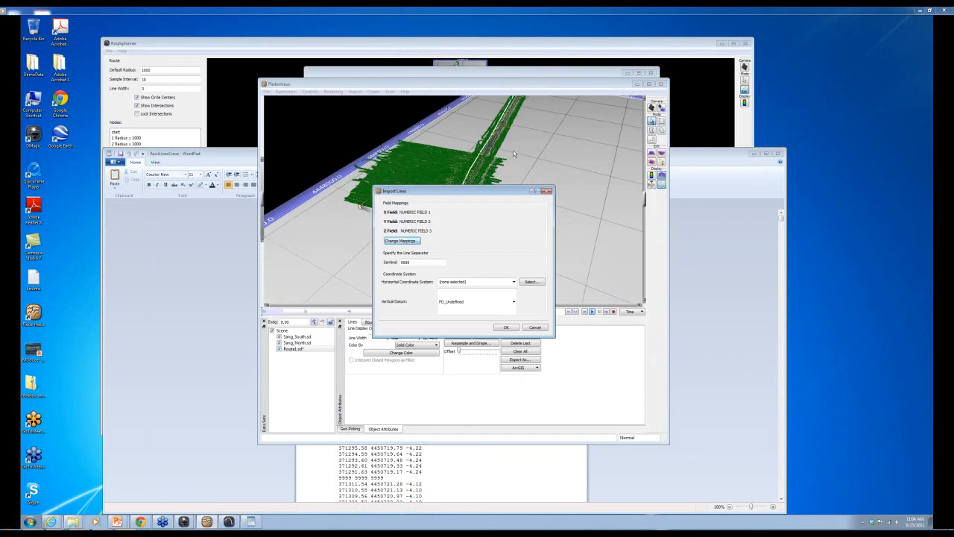
{"action": "left_click", "coordinate": [547, 191]}
- Import AsciiLinesCross as lines with sentinel 9999 and Pulkovo_1942_Gauss_Kruger_CM_51E coordinates
{"action": "left_click", "coordinate": [355, 92]}
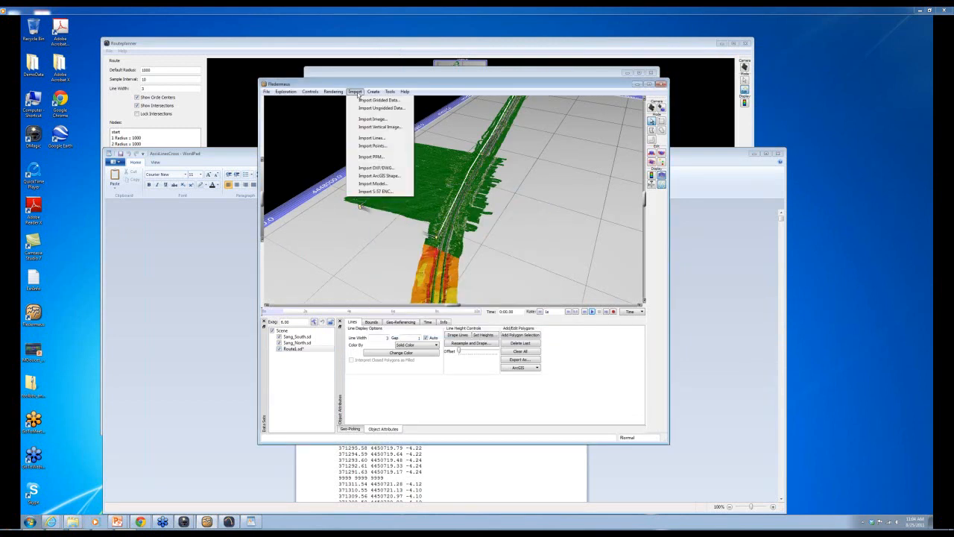
{"action": "left_click", "coordinate": [371, 139]}
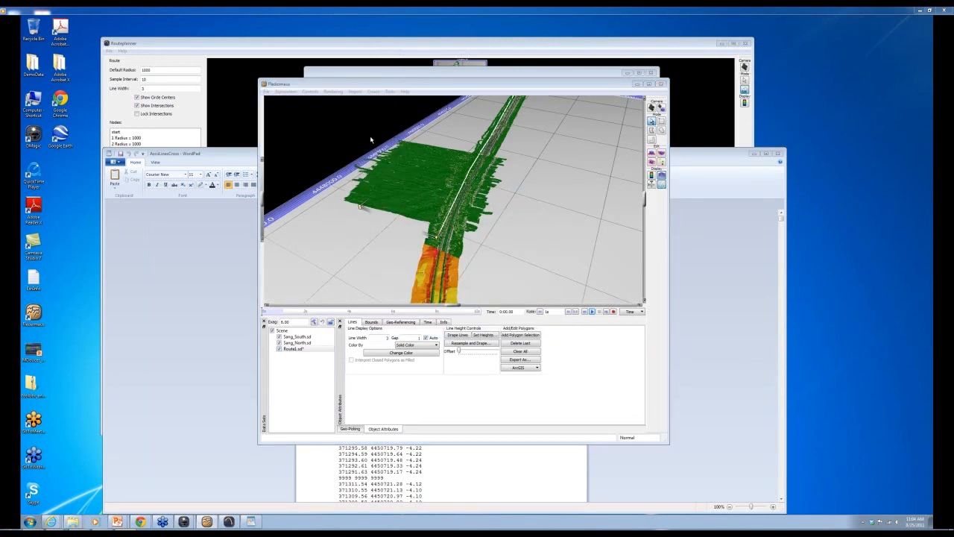
{"action": "left_click", "coordinate": [582, 147]}
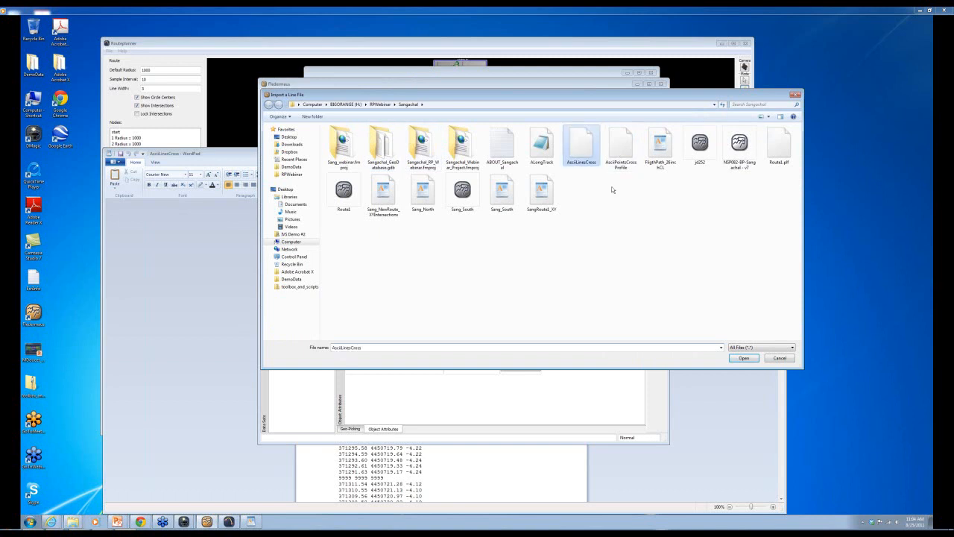
{"action": "left_click", "coordinate": [744, 358]}
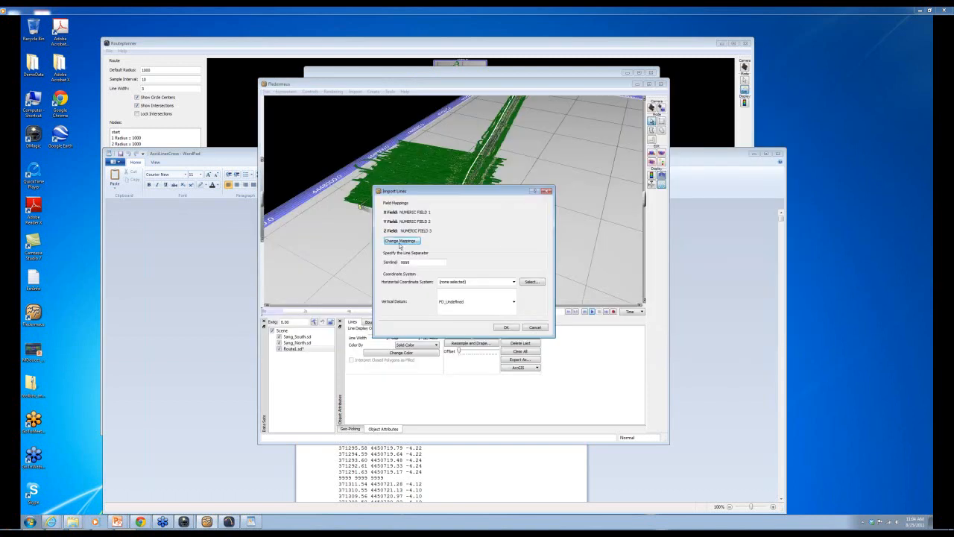
{"action": "left_click", "coordinate": [532, 282]}
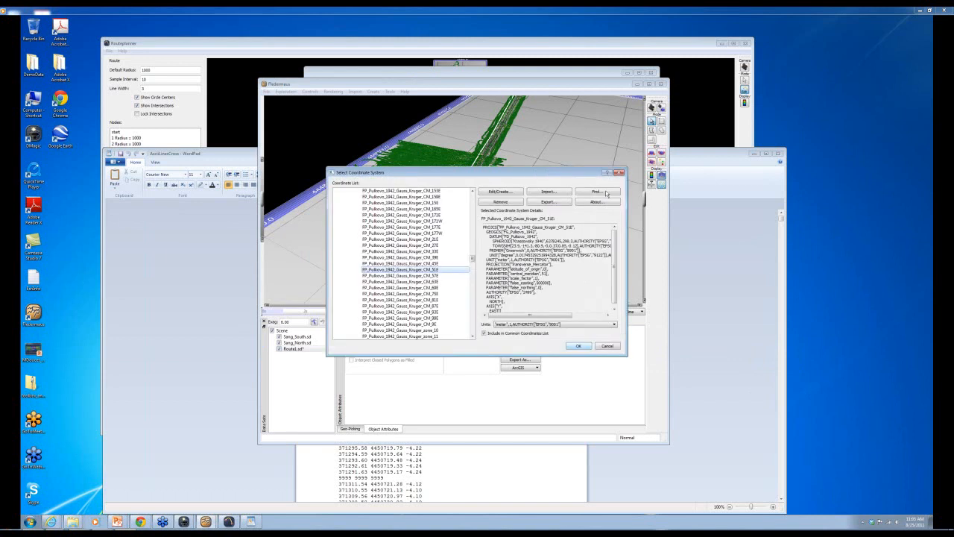
{"action": "left_click", "coordinate": [579, 346]}
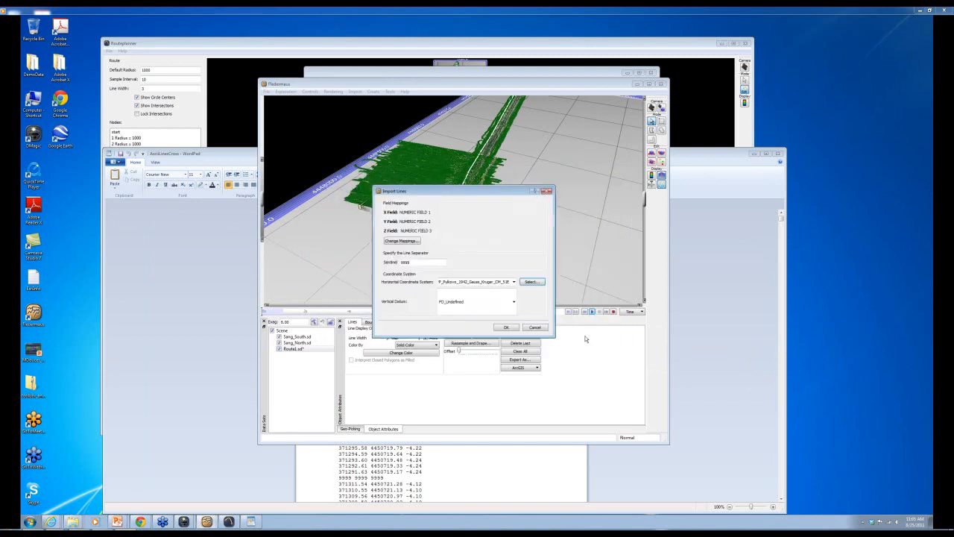
{"action": "left_click", "coordinate": [504, 328]}
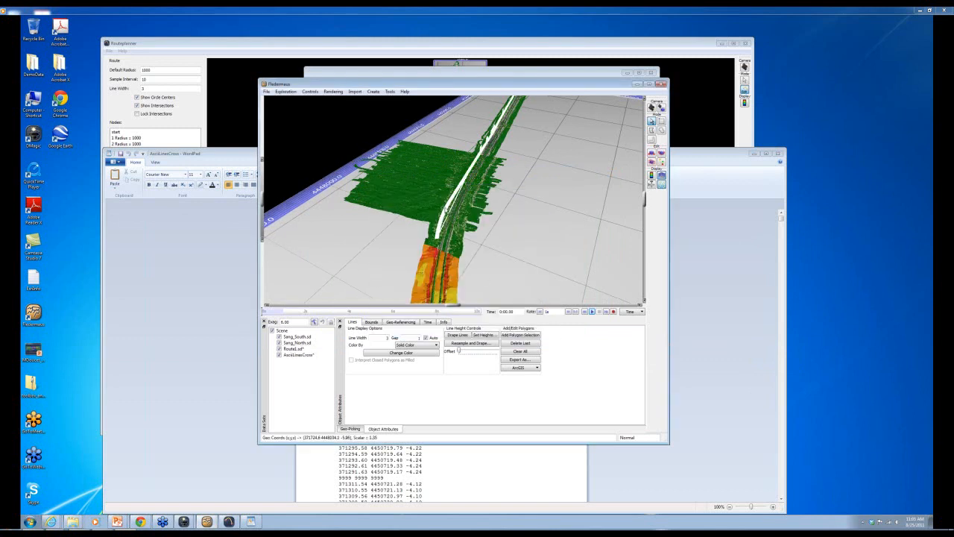
- Zoom and tilt the 3D view to inspect the white cross lines over the terrain
{"action": "scroll", "coordinate": [455, 210], "scroll_direction": "up", "scroll_amount": 15}
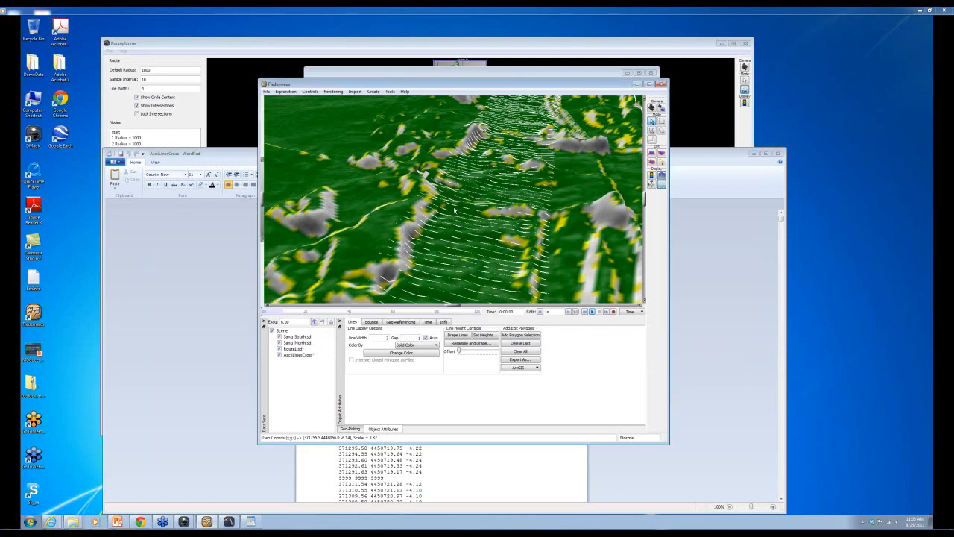
{"action": "scroll", "coordinate": [595, 164], "scroll_direction": "down", "scroll_amount": 10}
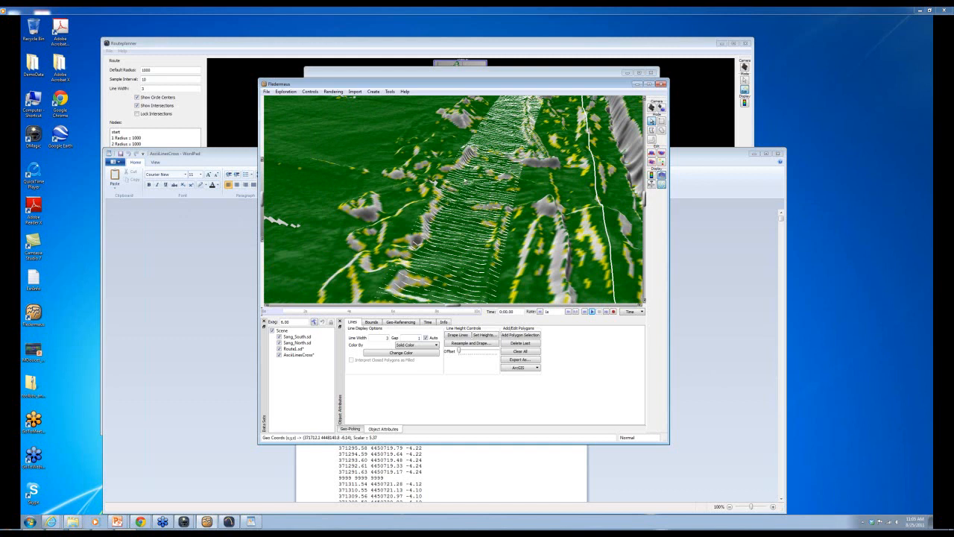
{"action": "scroll", "coordinate": [472, 194], "scroll_direction": "up", "scroll_amount": 10}
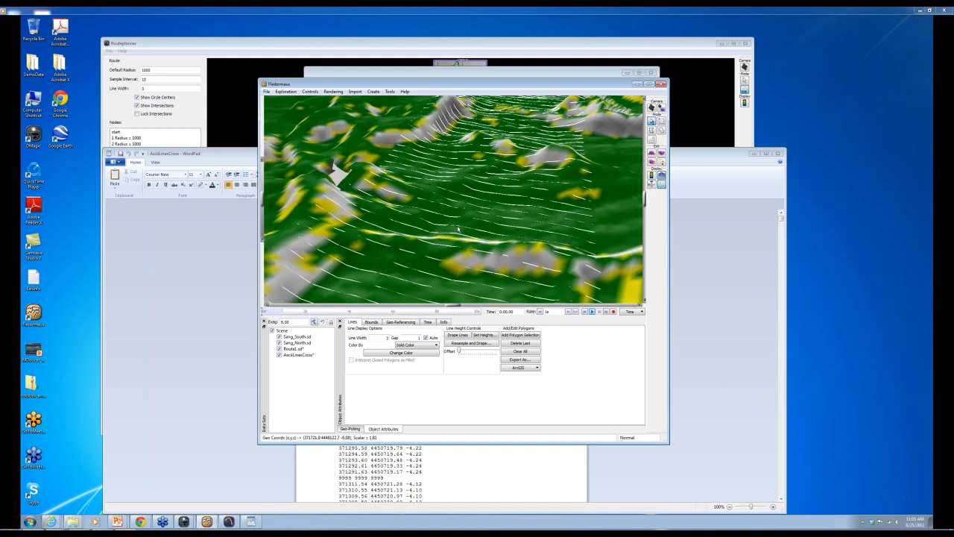
{"action": "left_click_drag", "start_coordinate": [460, 228], "coordinate": [373, 213]}
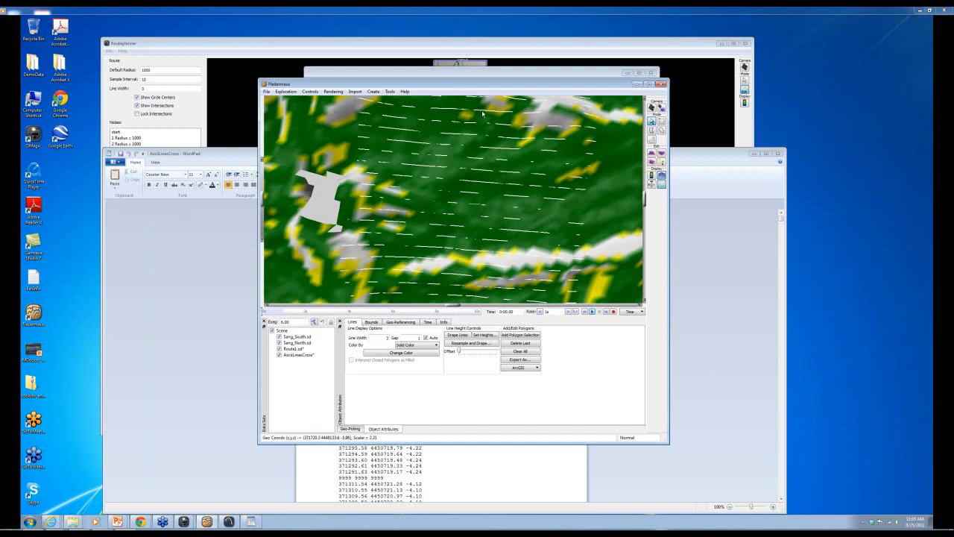
{"action": "scroll", "coordinate": [482, 118], "scroll_direction": "down", "scroll_amount": 3}
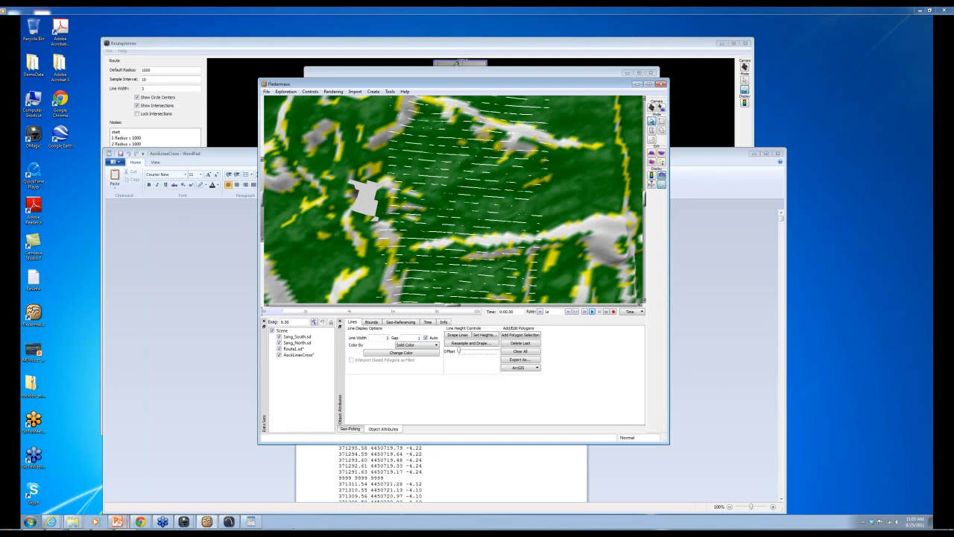
- Switch to the RoutePlanner Webinar presentation and resume the slide show from the current slide
{"action": "mouse_move", "coordinate": [119, 522]}
{"action": "left_click", "coordinate": [117, 521]}
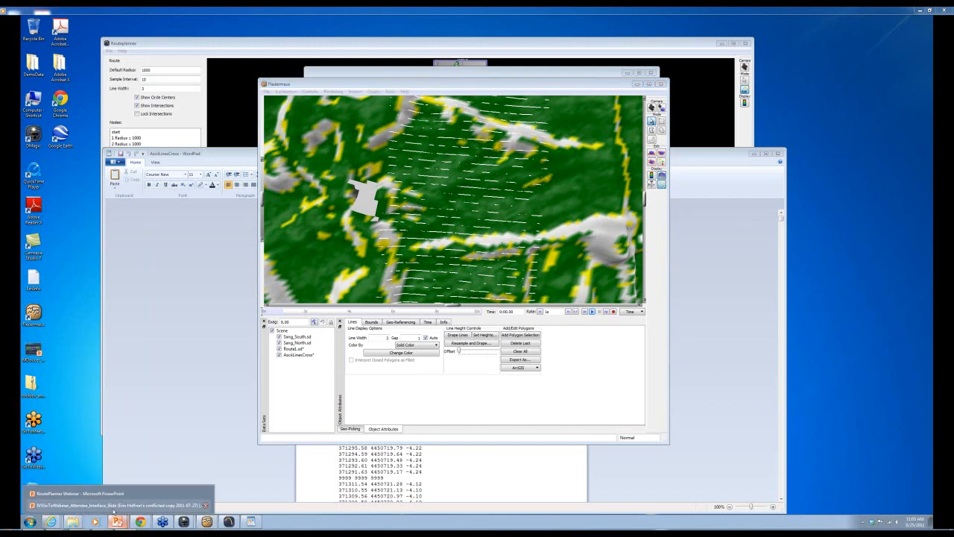
{"action": "left_click", "coordinate": [76, 494]}
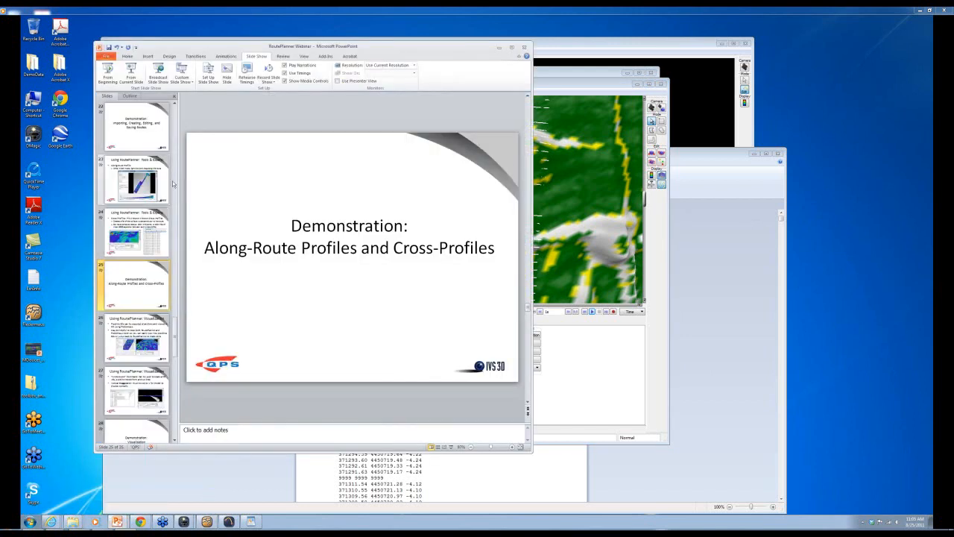
{"action": "left_click", "coordinate": [131, 73]}
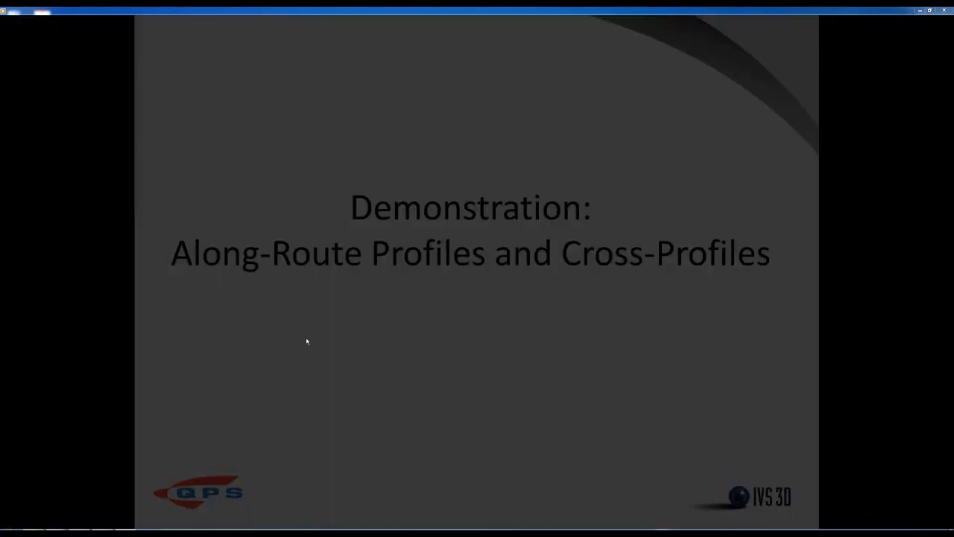
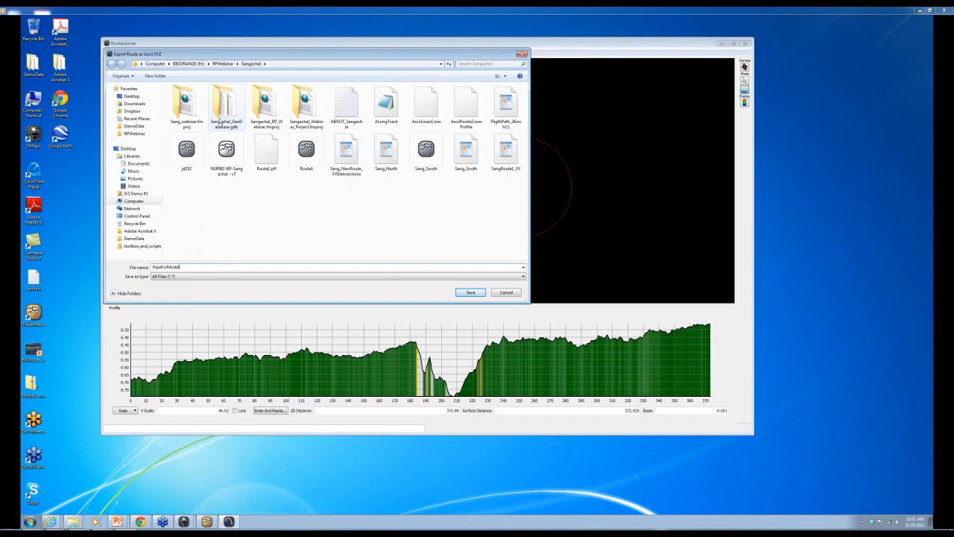
- Save the Route1 ASCII XYZ export as PipeForModel in the Sangachal folder
{"action": "left_click", "coordinate": [470, 292]}
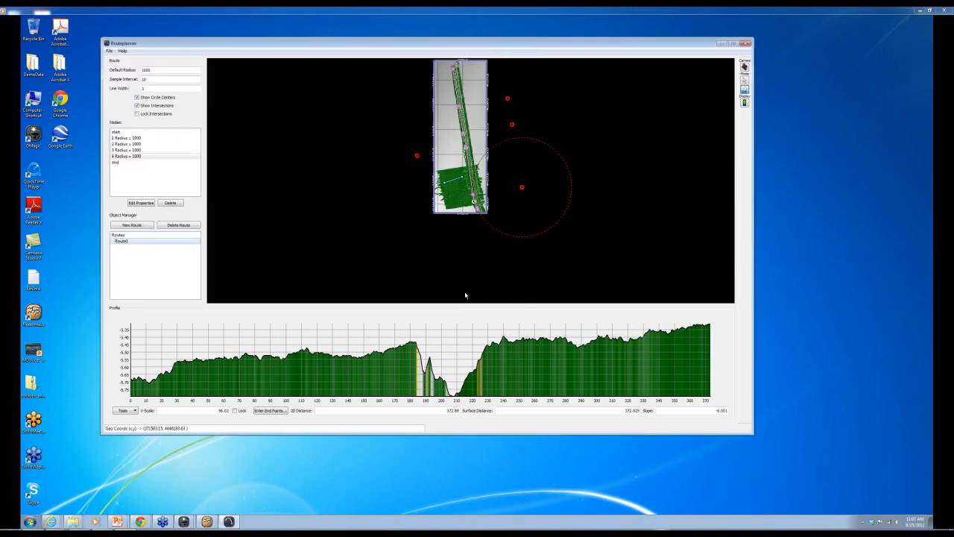
- Browse through RPWebinar to the Sangachal folder in Windows Explorer to find the PipeForModel XYZ file
{"action": "double_click", "coordinate": [33, 100]}
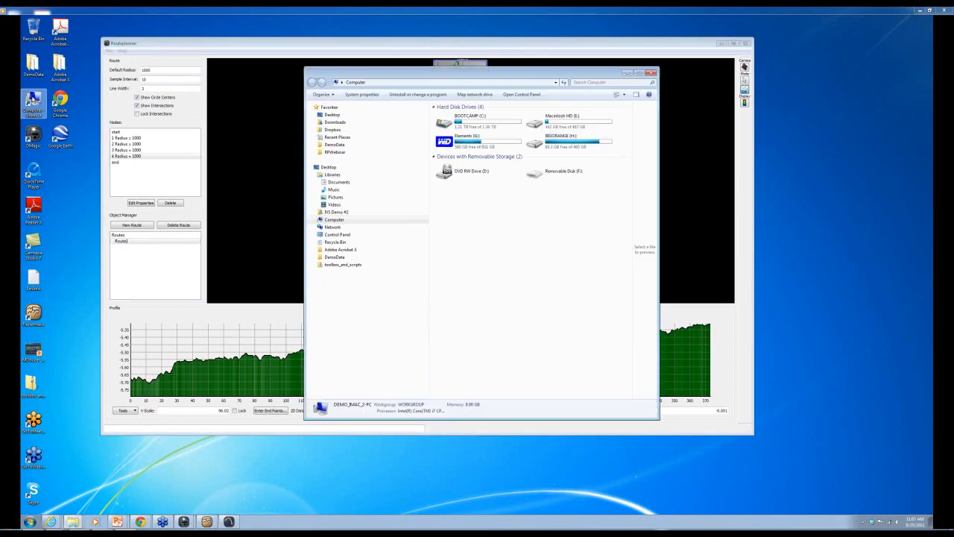
{"action": "left_click", "coordinate": [335, 152]}
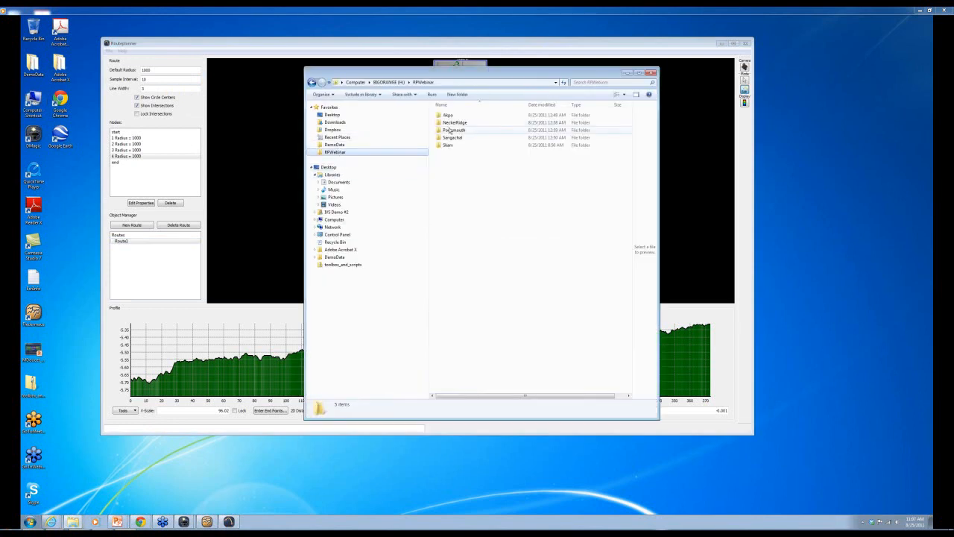
{"action": "double_click", "coordinate": [452, 137]}
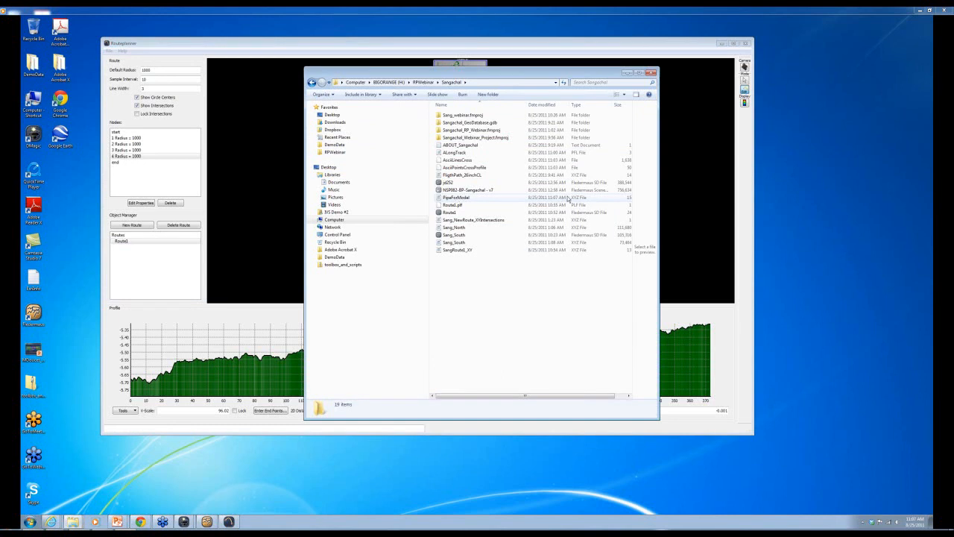
- Launch FMCommand from the Fledermaus-v7 program group
{"action": "left_click", "coordinate": [30, 521]}
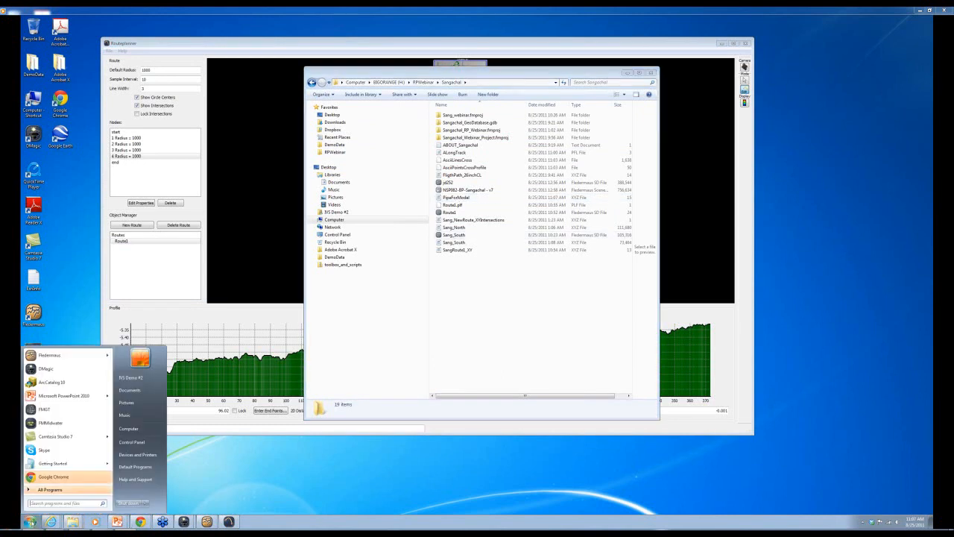
{"action": "left_click", "coordinate": [43, 490]}
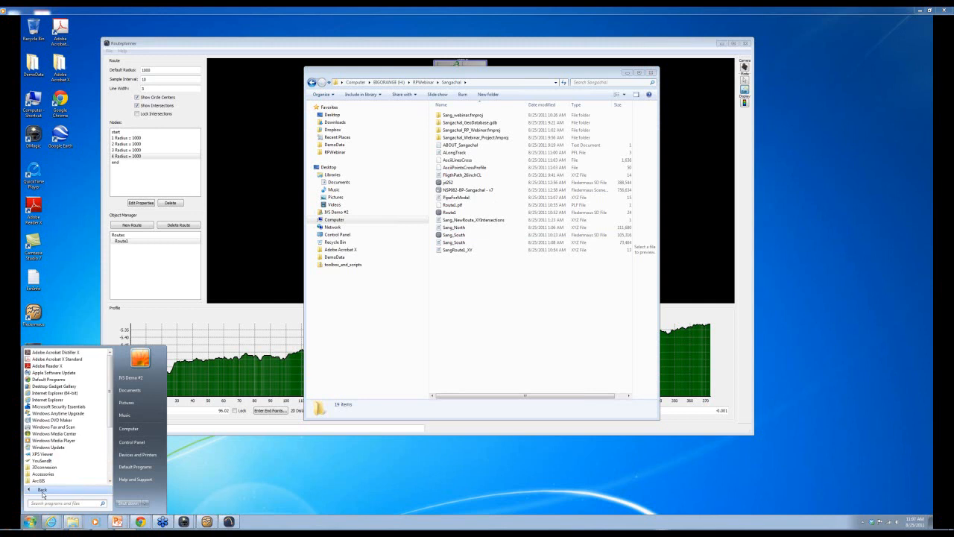
{"action": "scroll", "coordinate": [56, 439], "scroll_direction": "down", "scroll_amount": 2}
{"action": "left_click", "coordinate": [55, 427]}
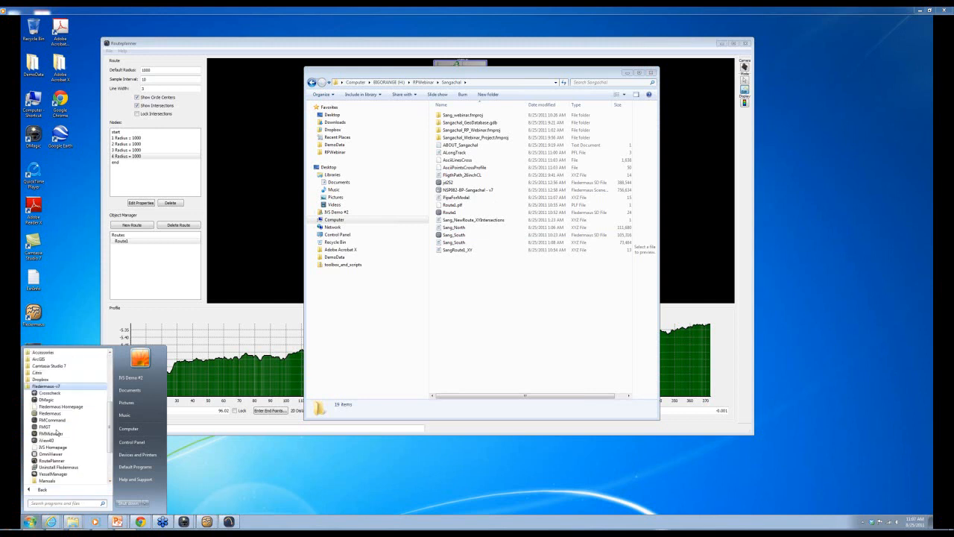
{"action": "left_click", "coordinate": [50, 420]}
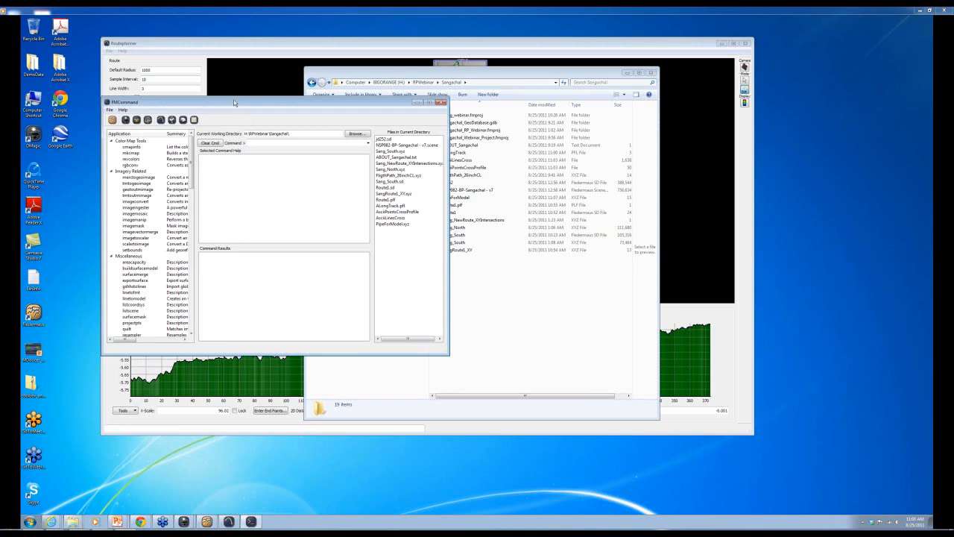
- Enlarge FMCommand, set H:\RPWebinar\Sangachal\ as its working directory, and move Explorer aside
{"action": "left_click_drag", "start_coordinate": [552, 369], "coordinate": [653, 431]}
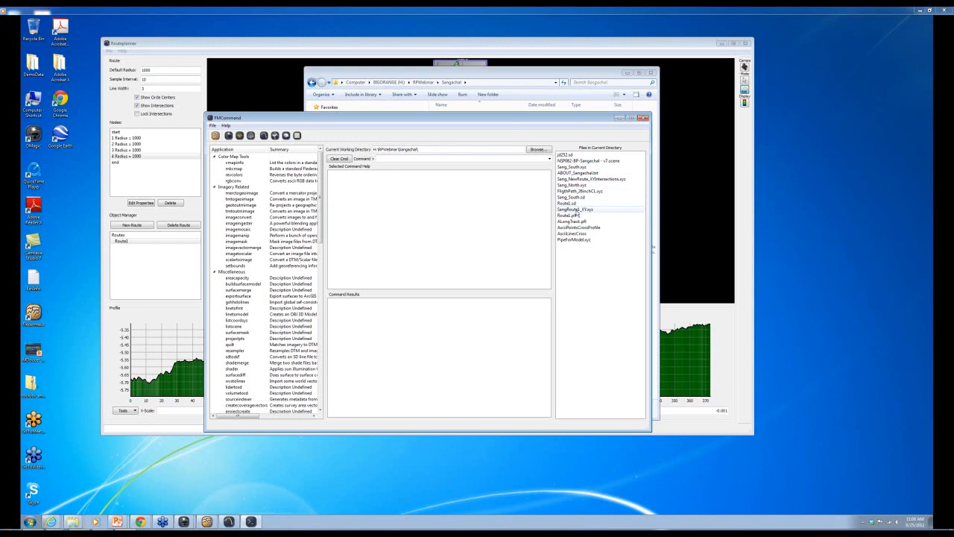
{"action": "left_click", "coordinate": [538, 149]}
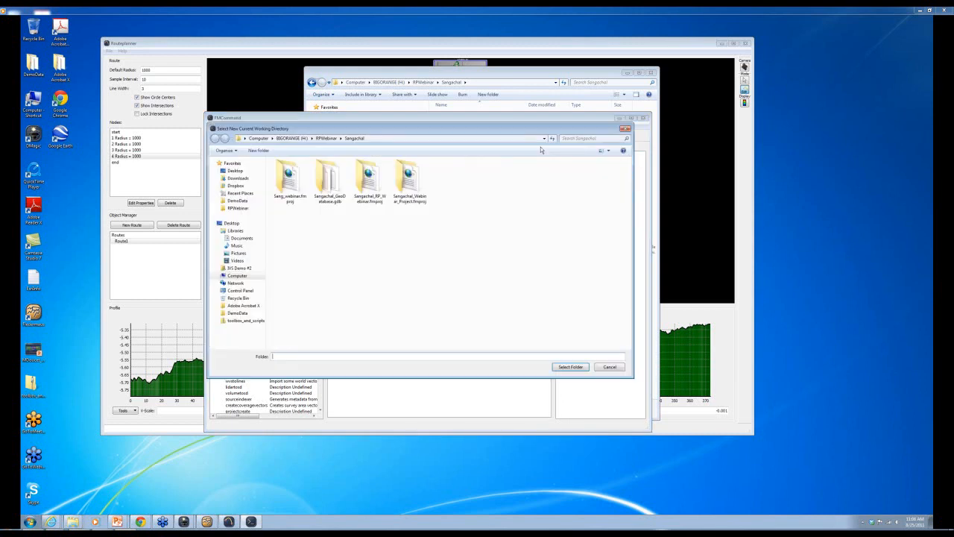
{"action": "left_click", "coordinate": [355, 138]}
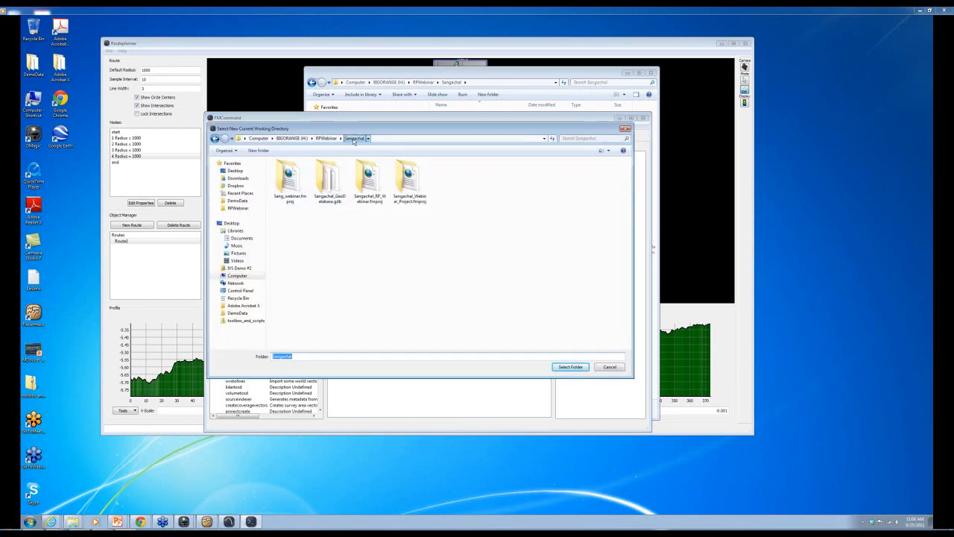
{"action": "left_click", "coordinate": [573, 367]}
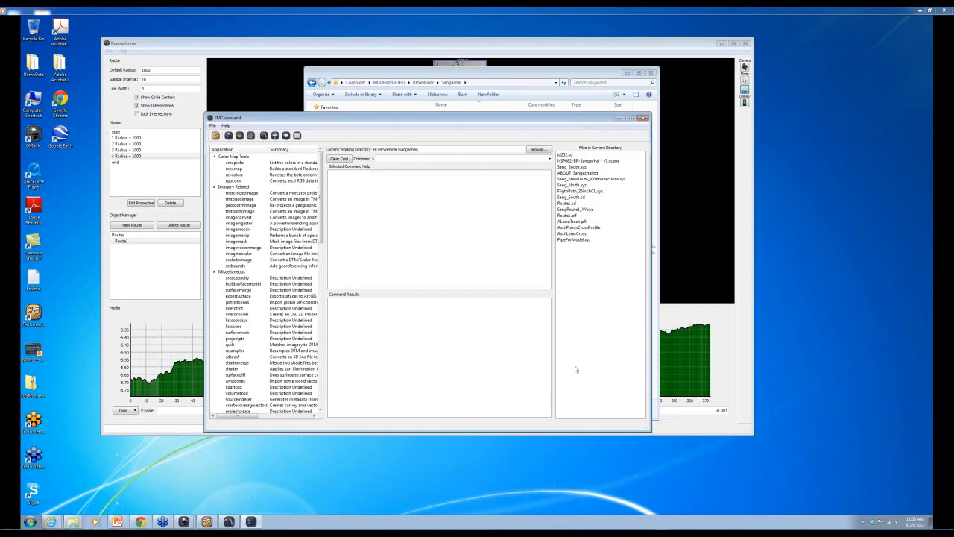
{"action": "left_click", "coordinate": [385, 75]}
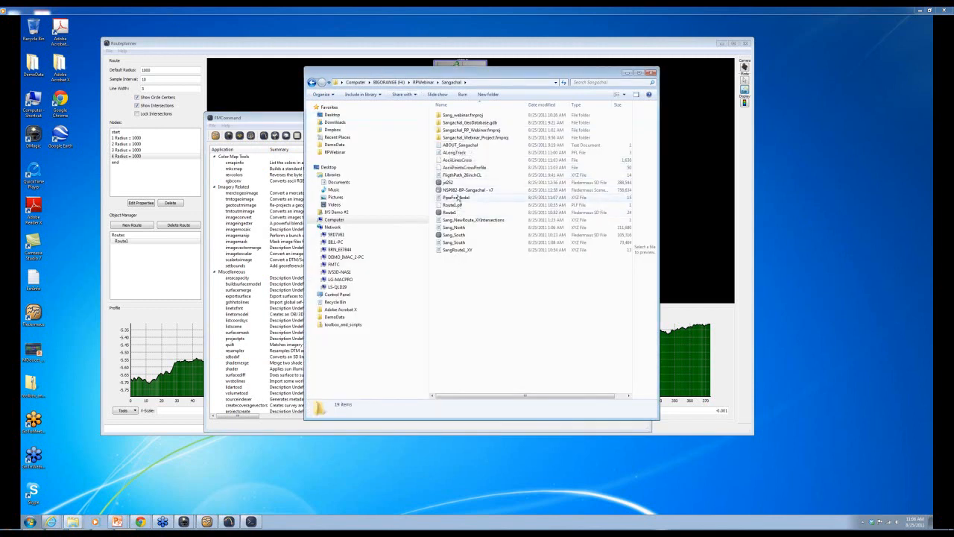
{"action": "left_click_drag", "start_coordinate": [447, 75], "coordinate": [584, 496]}
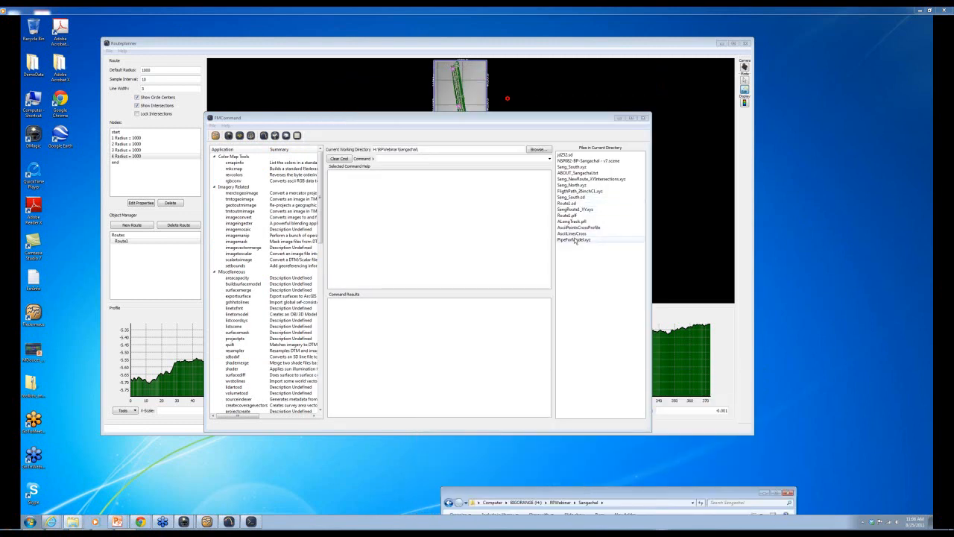
- Run 'linetomodel -in PipeForModel.xyz -out PipeModel1.obj' to build the pipe model
{"action": "left_click", "coordinate": [237, 313]}
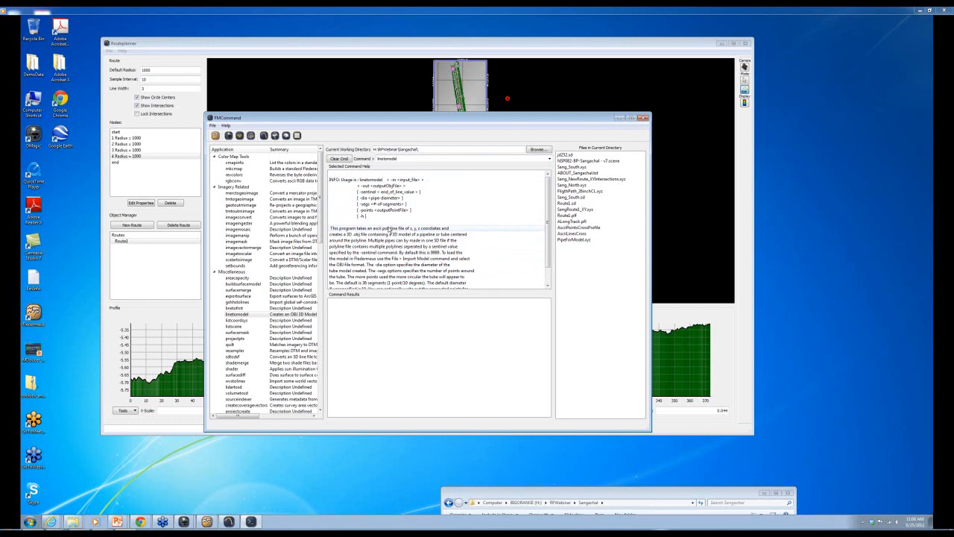
{"action": "type", "text": "-in"}
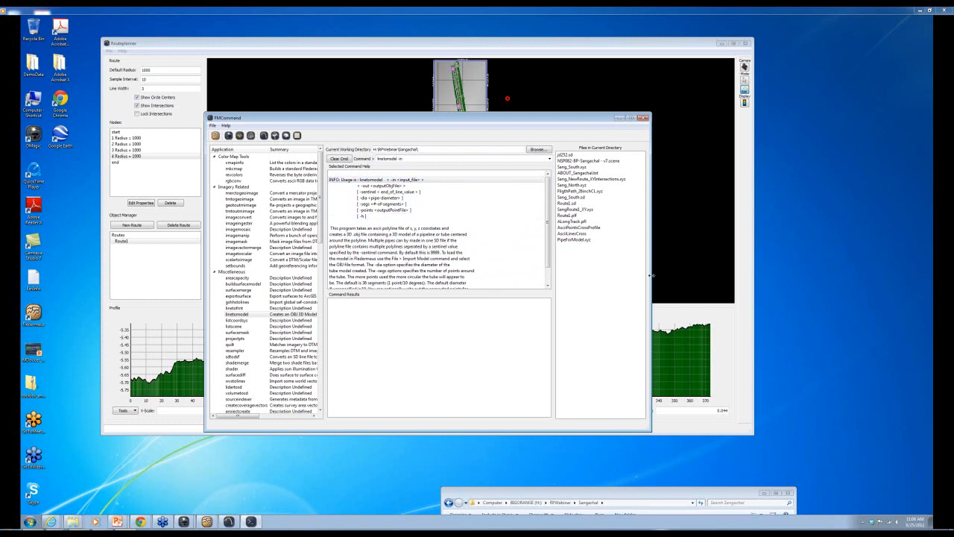
{"action": "double_click", "coordinate": [571, 240]}
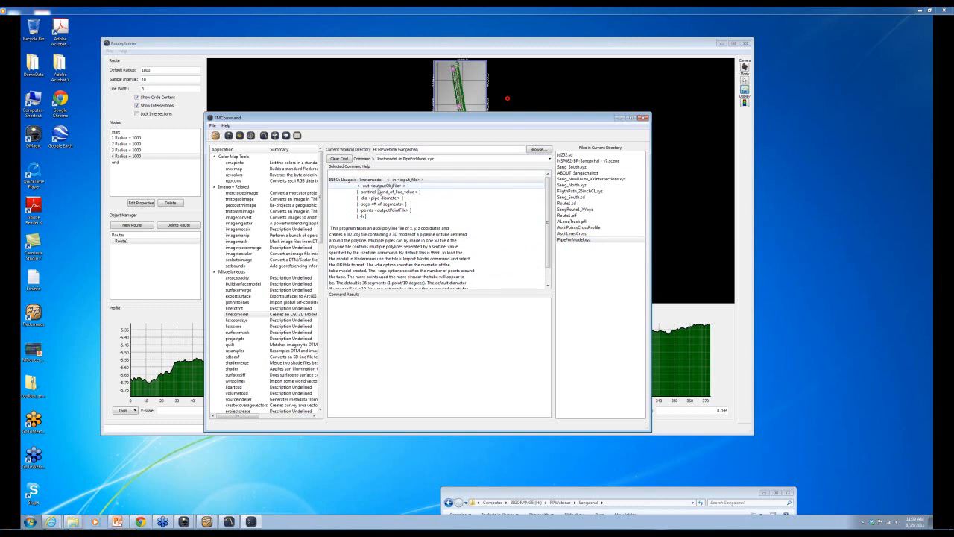
{"action": "double_click", "coordinate": [375, 186]}
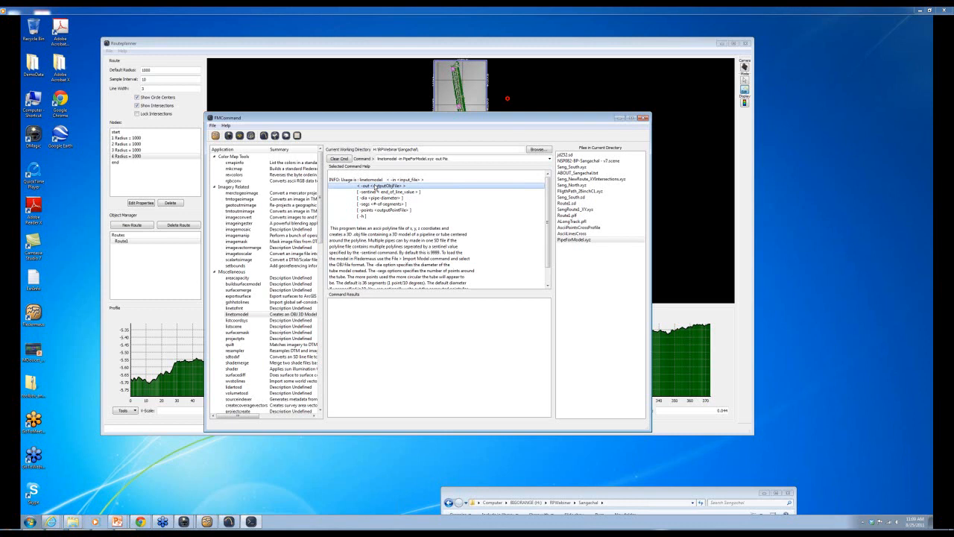
{"action": "type", "text": "PipeModel1.obj"}
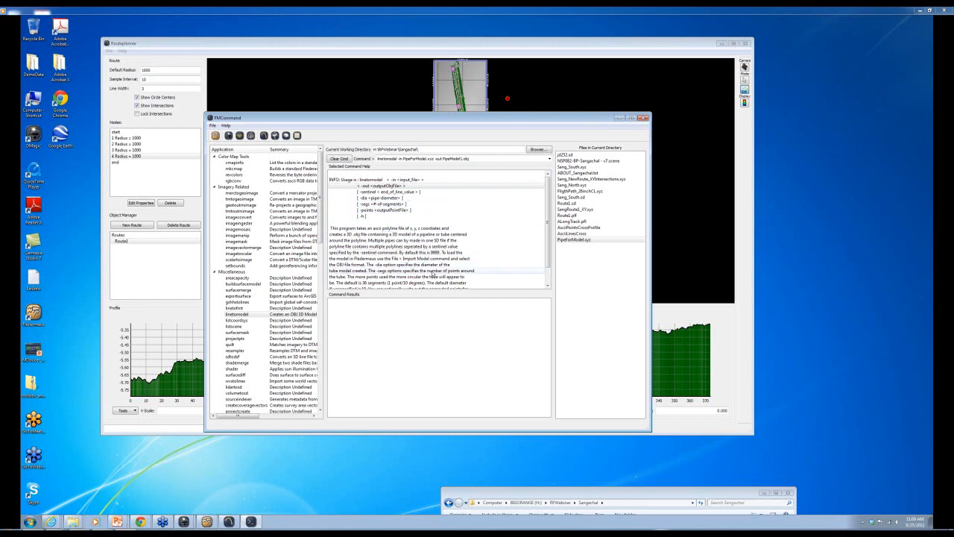
{"action": "scroll", "coordinate": [433, 275], "scroll_direction": "down", "scroll_amount": 2}
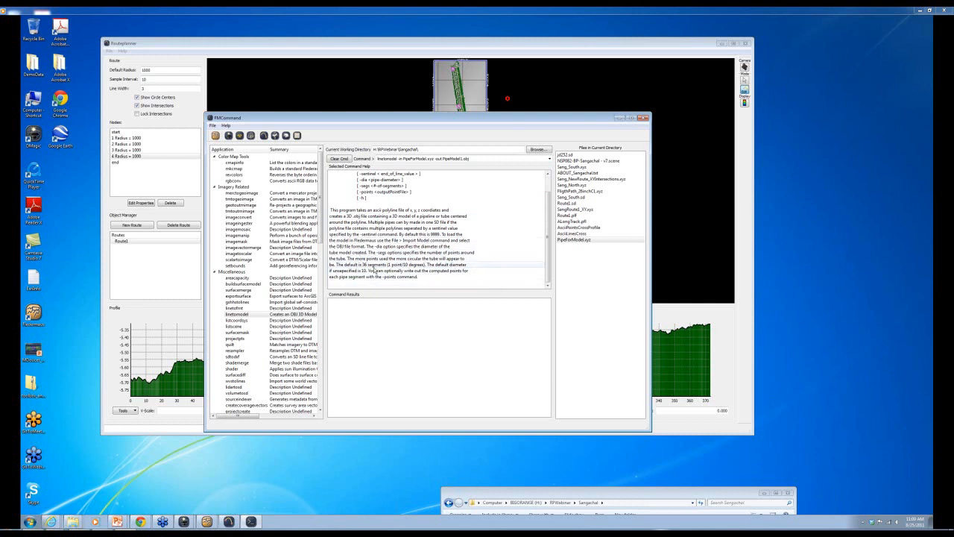
{"action": "scroll", "coordinate": [485, 200], "scroll_direction": "up", "scroll_amount": 1}
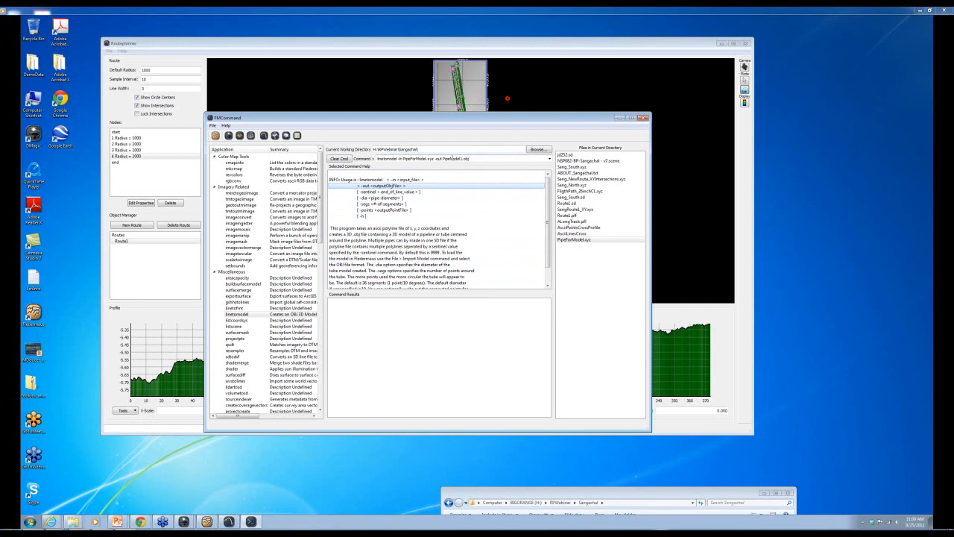
{"action": "left_click", "coordinate": [483, 159]}
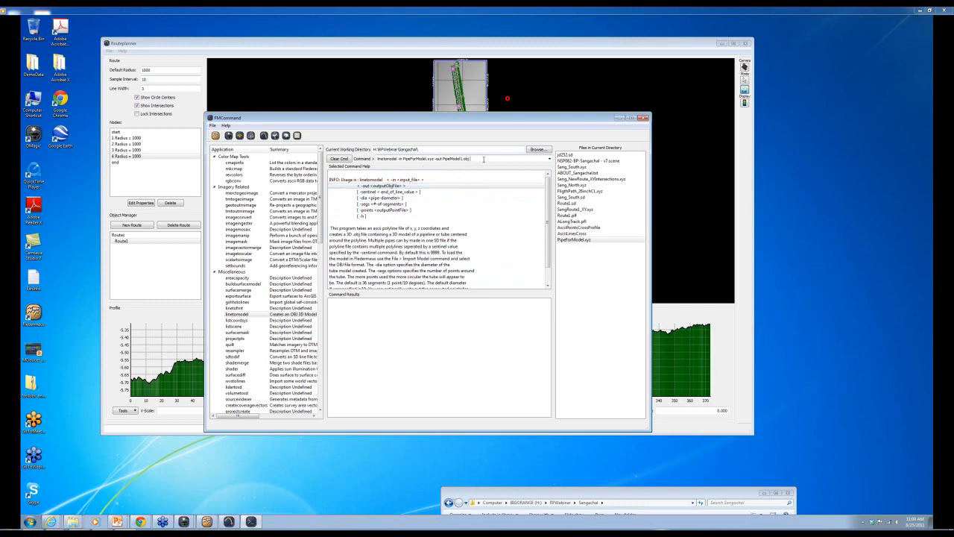
{"action": "key", "text": "Return"}
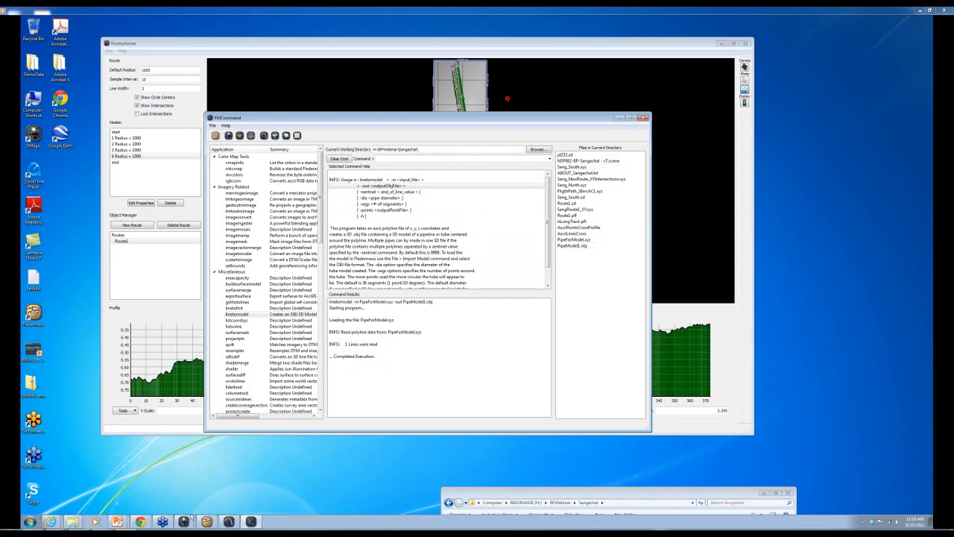
- Reset the Fledermaus camera and import PipeModel1.obj as a 3D model
{"action": "left_click", "coordinate": [211, 524]}
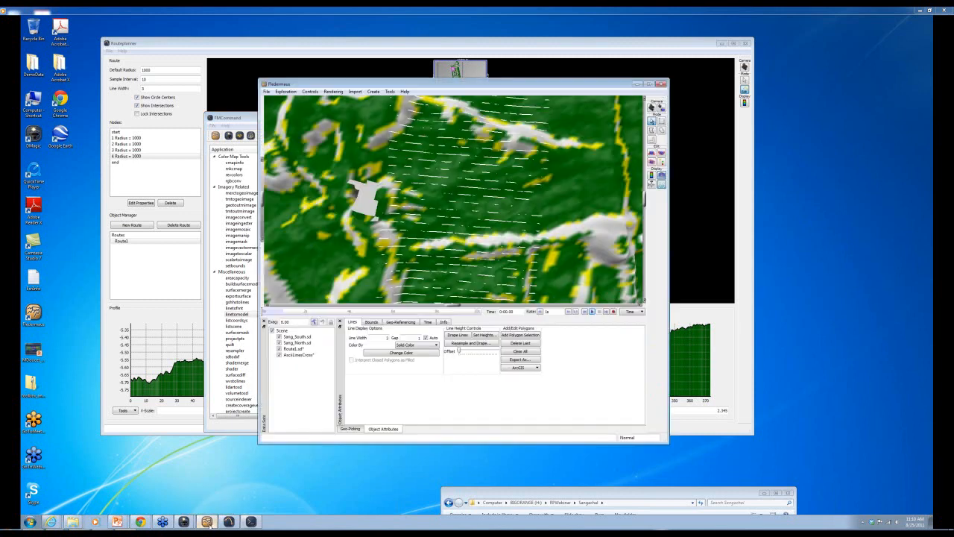
{"action": "left_click", "coordinate": [652, 109]}
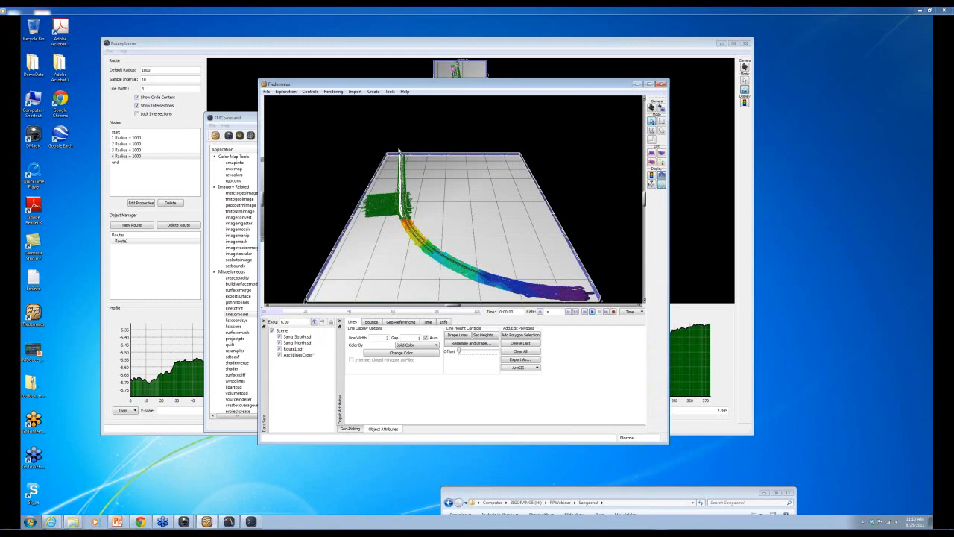
{"action": "left_click", "coordinate": [354, 91]}
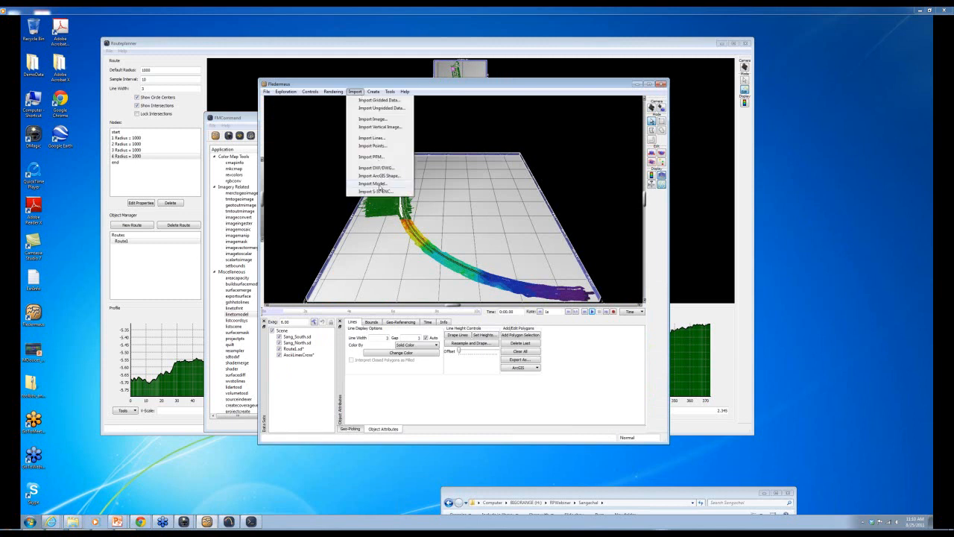
{"action": "left_click", "coordinate": [380, 183]}
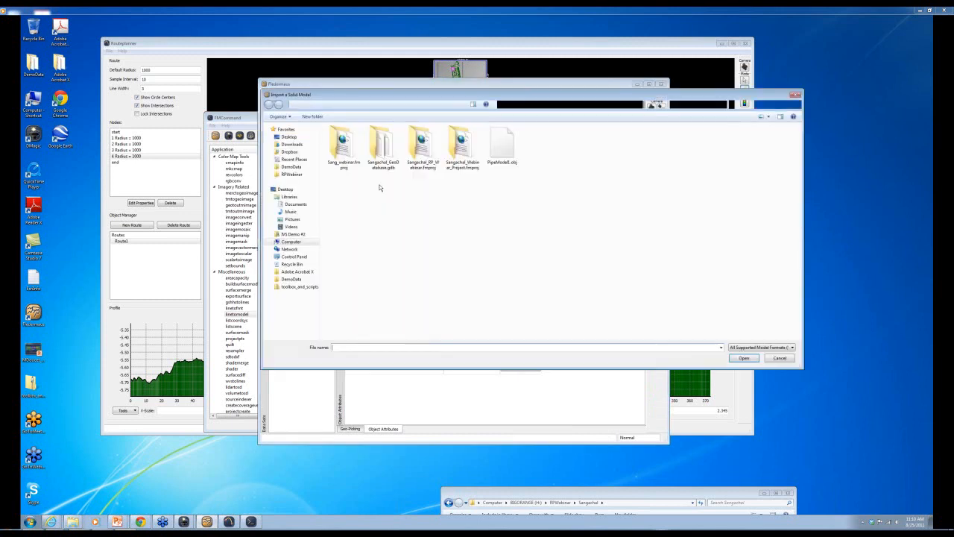
{"action": "double_click", "coordinate": [503, 145]}
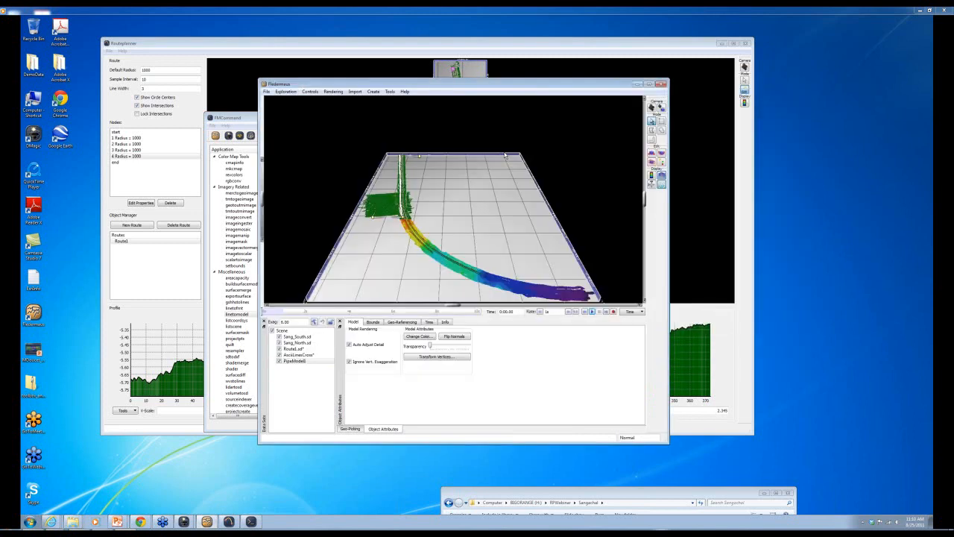
- Recentre, tilt and zoom in on the trench near the pipe end
{"action": "double_click", "coordinate": [406, 187]}
{"action": "scroll", "coordinate": [434, 234], "scroll_direction": "up", "scroll_amount": 3}
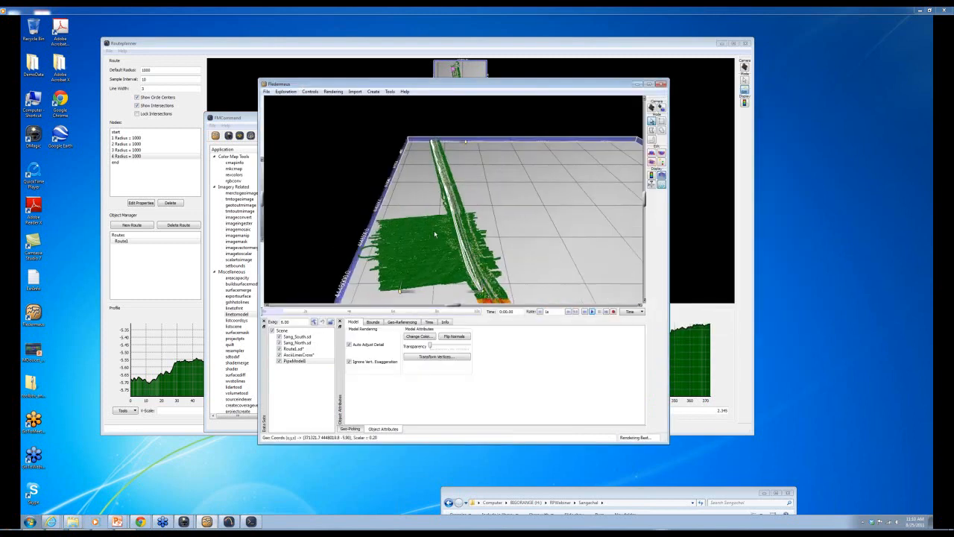
{"action": "scroll", "coordinate": [434, 234], "scroll_direction": "up", "scroll_amount": 1}
{"action": "middle_click_drag", "start_coordinate": [454, 250], "coordinate": [459, 206]}
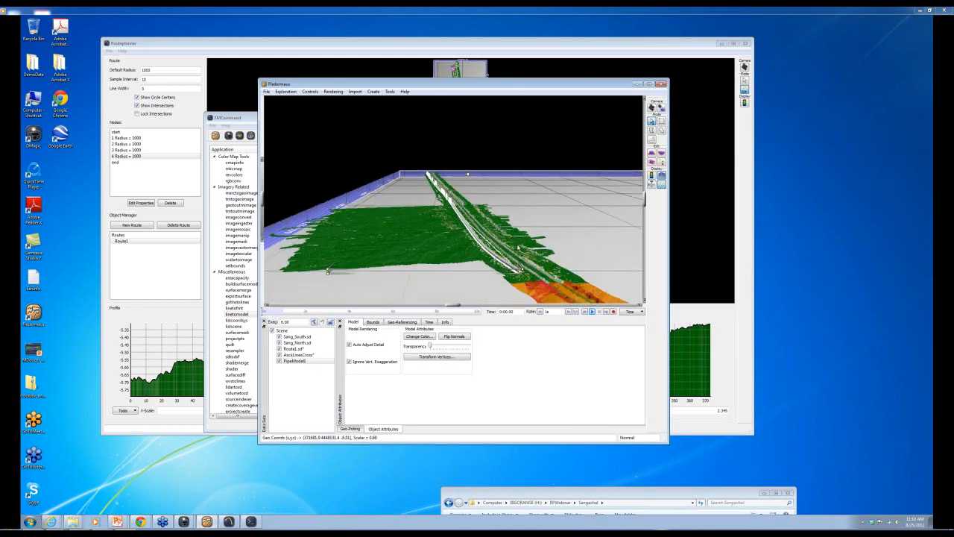
{"action": "double_click", "coordinate": [515, 244]}
{"action": "scroll", "coordinate": [435, 243], "scroll_direction": "up", "scroll_amount": 4}
{"action": "scroll", "coordinate": [435, 243], "scroll_direction": "down", "scroll_amount": 5}
{"action": "scroll", "coordinate": [438, 252], "scroll_direction": "up", "scroll_amount": 2}
{"action": "scroll", "coordinate": [437, 249], "scroll_direction": "up", "scroll_amount": 4}
- Orbit the view around the pipe end to look along the pipe
{"action": "middle_click_drag", "start_coordinate": [435, 241], "coordinate": [431, 240]}
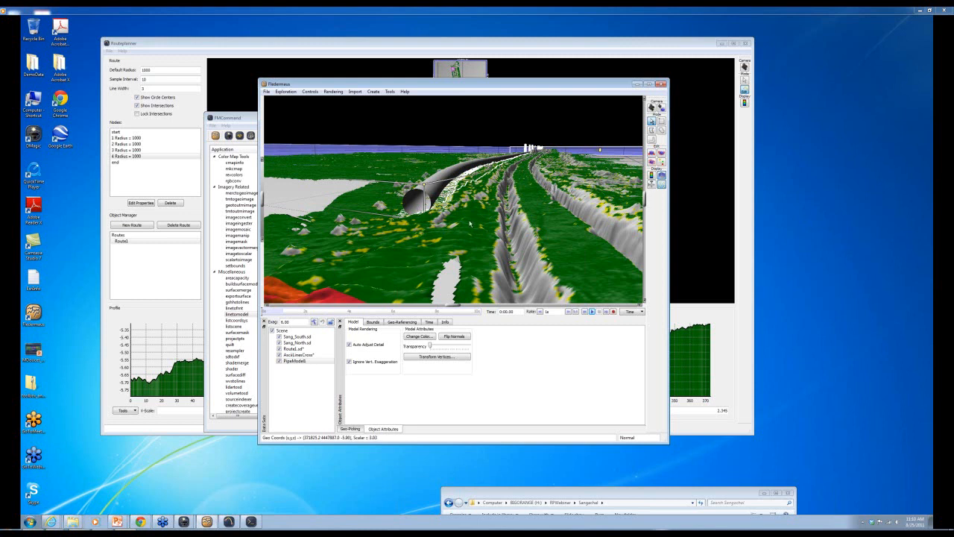
{"action": "left_click_drag", "start_coordinate": [425, 193], "coordinate": [404, 197]}
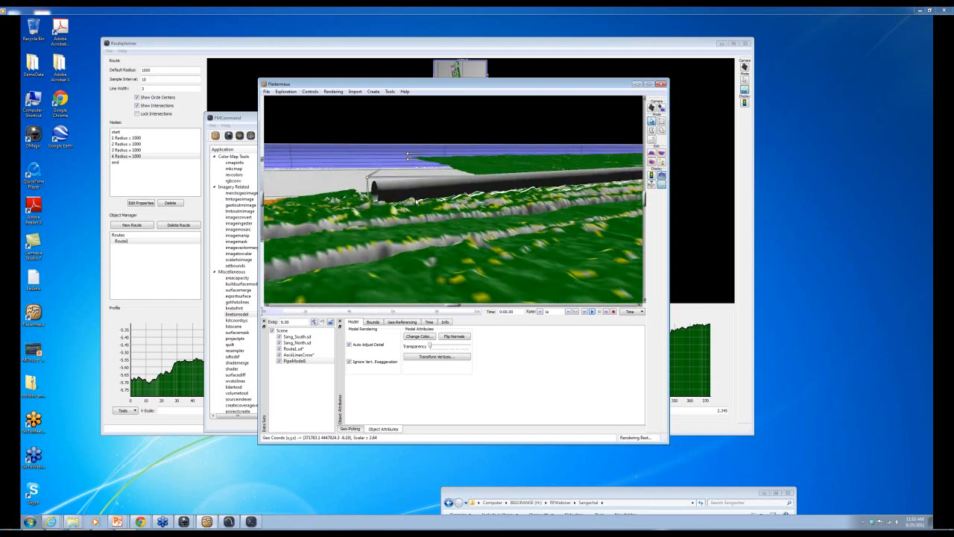
{"action": "left_click_drag", "start_coordinate": [346, 202], "coordinate": [414, 207]}
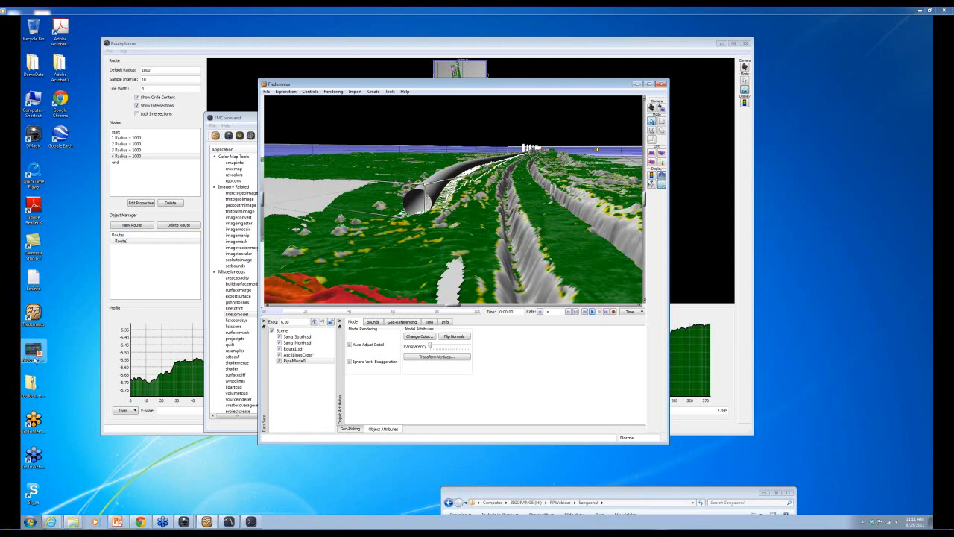
- Launch a new Fledermaus session and open the NSP082-BP-Sangachal - v7 scene
{"action": "double_click", "coordinate": [41, 314]}
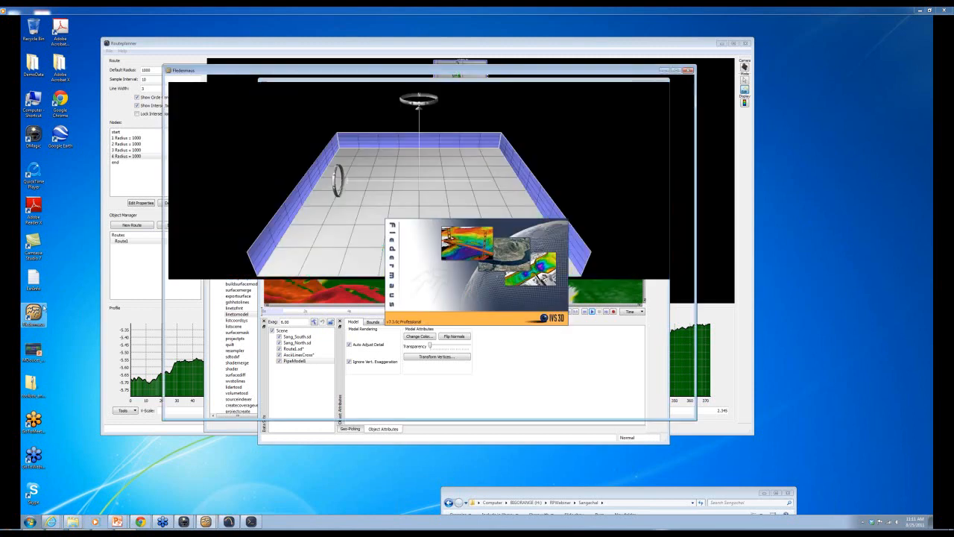
{"action": "left_click", "coordinate": [168, 71]}
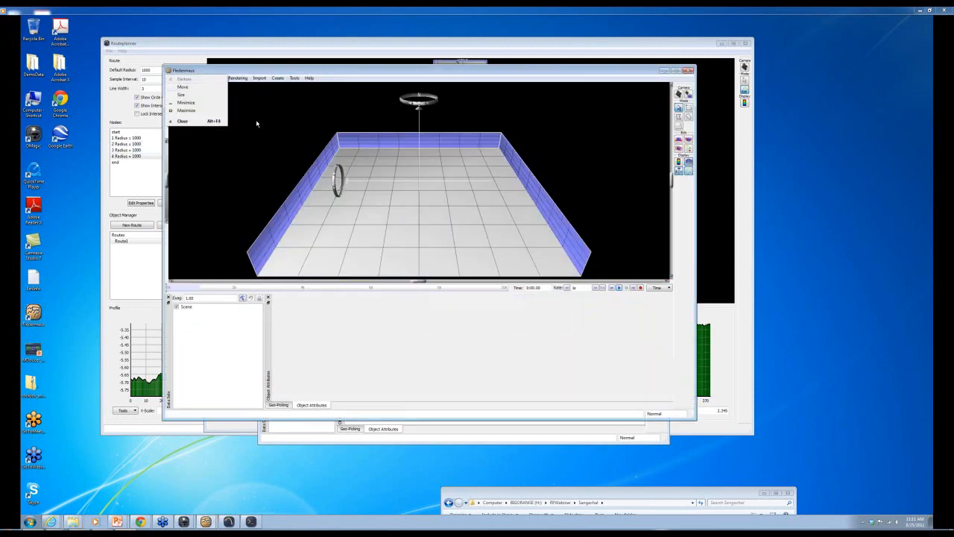
{"action": "left_click", "coordinate": [291, 98]}
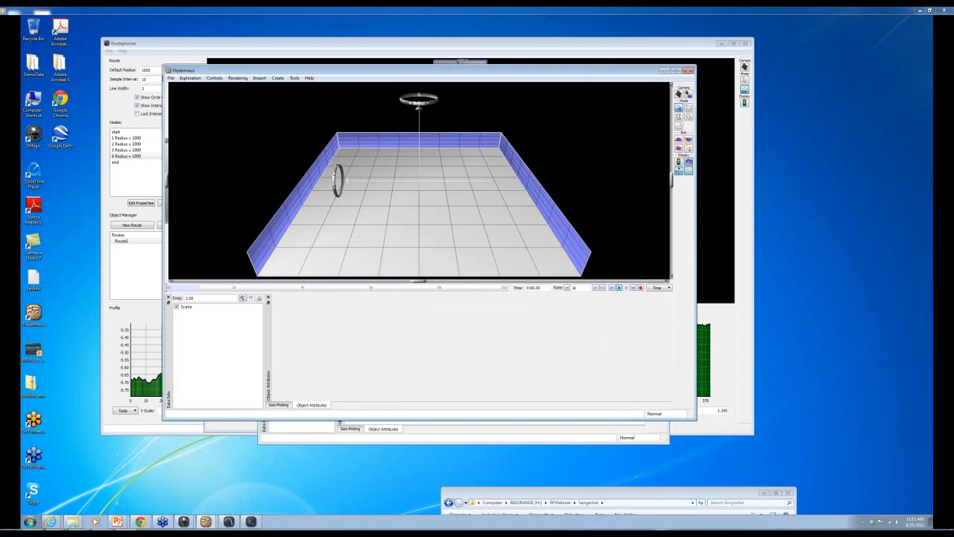
{"action": "left_click", "coordinate": [170, 78]}
{"action": "left_click", "coordinate": [185, 89]}
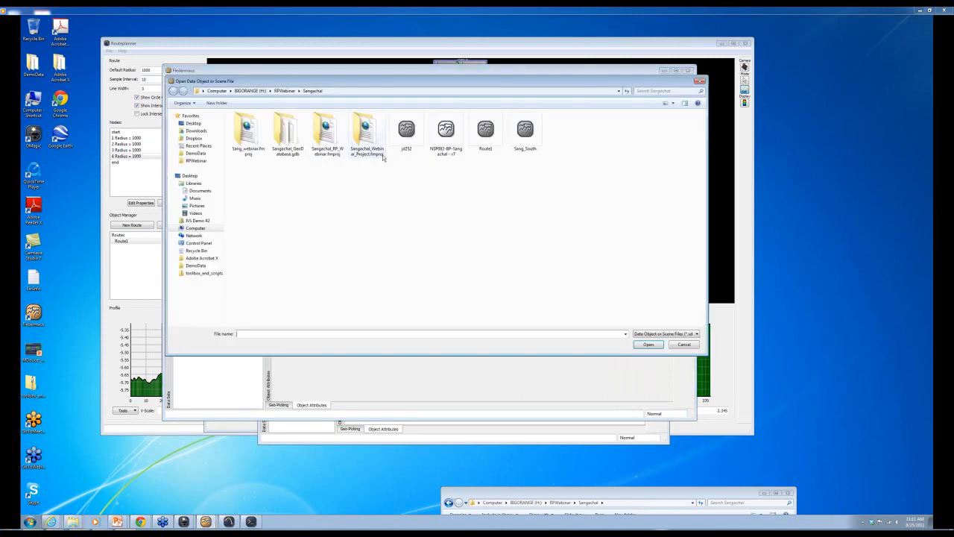
{"action": "double_click", "coordinate": [446, 131]}
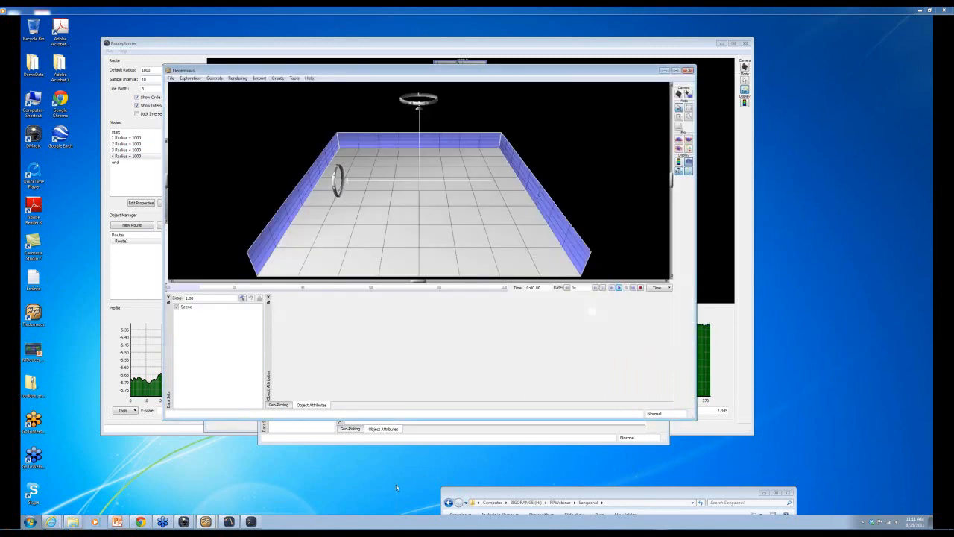
- Resume the PowerPoint slide show and advance to the 'Using RoutePlanner: Other Uses' slide
{"action": "mouse_move", "coordinate": [117, 521]}
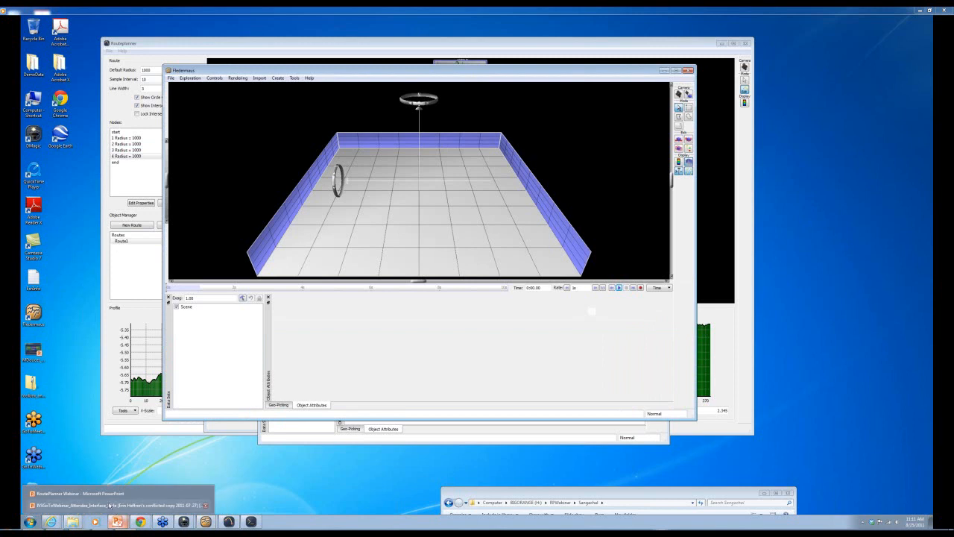
{"action": "left_click", "coordinate": [105, 497]}
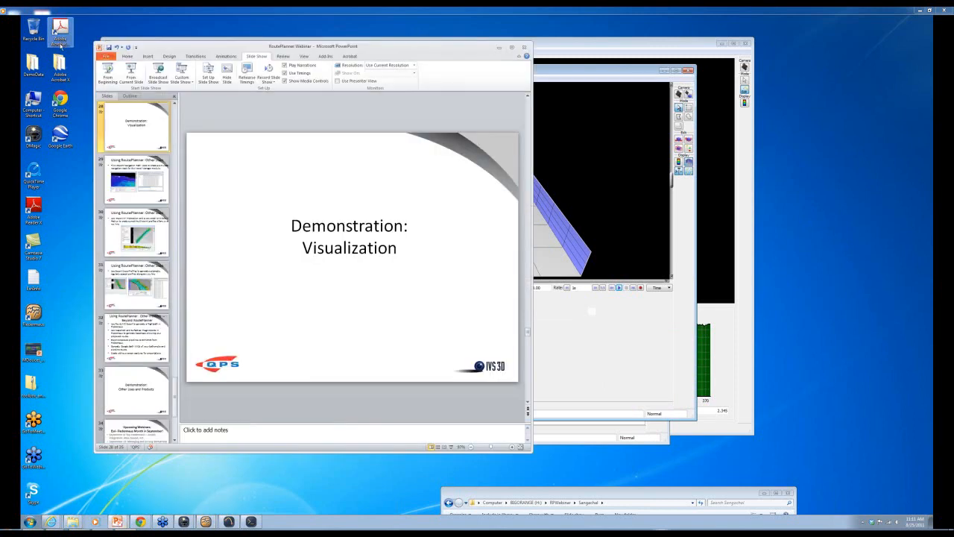
{"action": "left_click", "coordinate": [130, 72]}
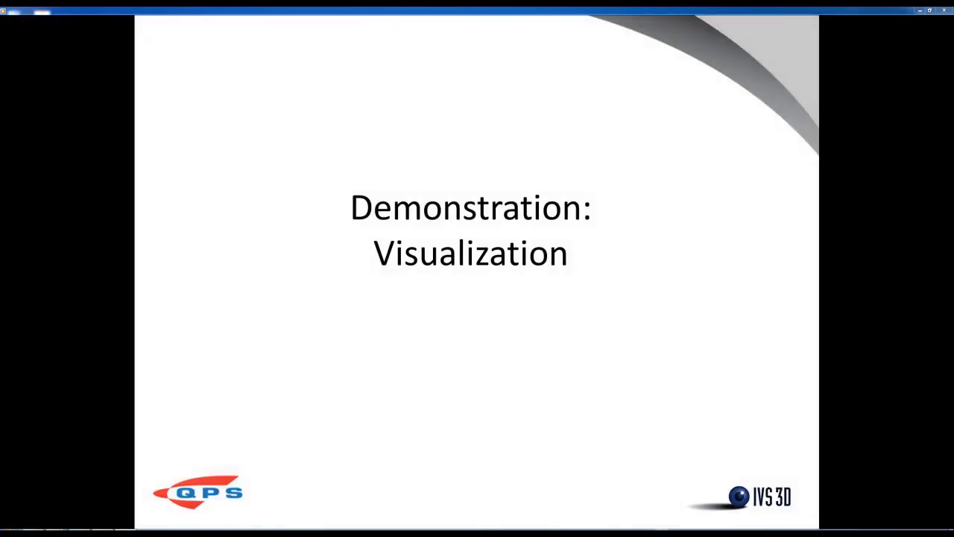
{"action": "left_click", "coordinate": [316, 295]}
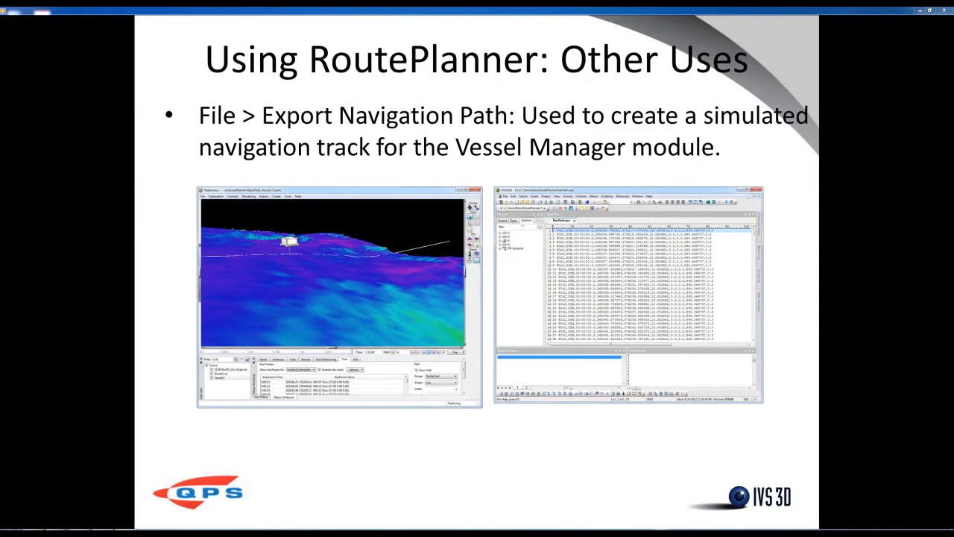
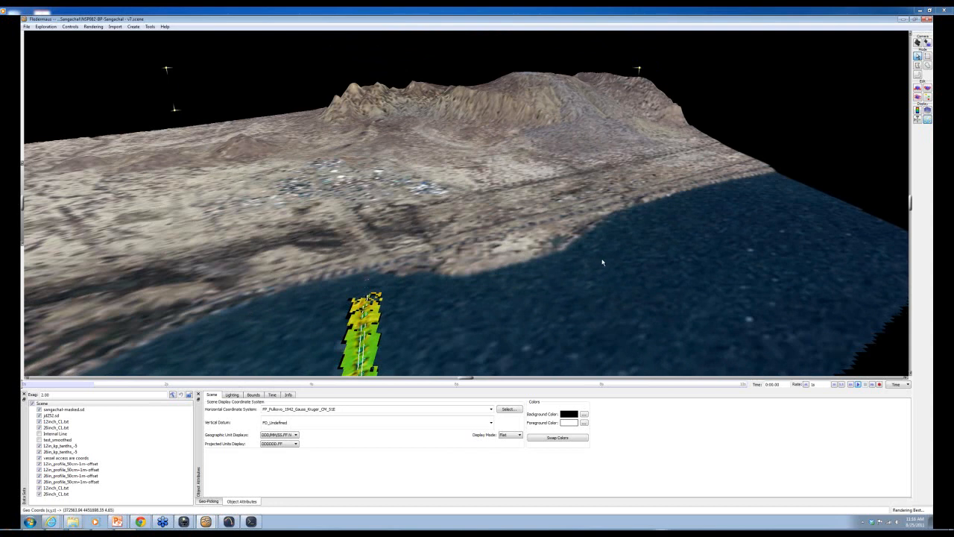
- Turn and zoom along the pipeline route, then fly in and orbit around the 4.11 cross-section point
{"action": "left_click_drag", "start_coordinate": [375, 361], "coordinate": [518, 294]}
{"action": "left_click_drag", "start_coordinate": [592, 254], "coordinate": [573, 313]}
{"action": "left_click_drag", "start_coordinate": [460, 228], "coordinate": [467, 251]}
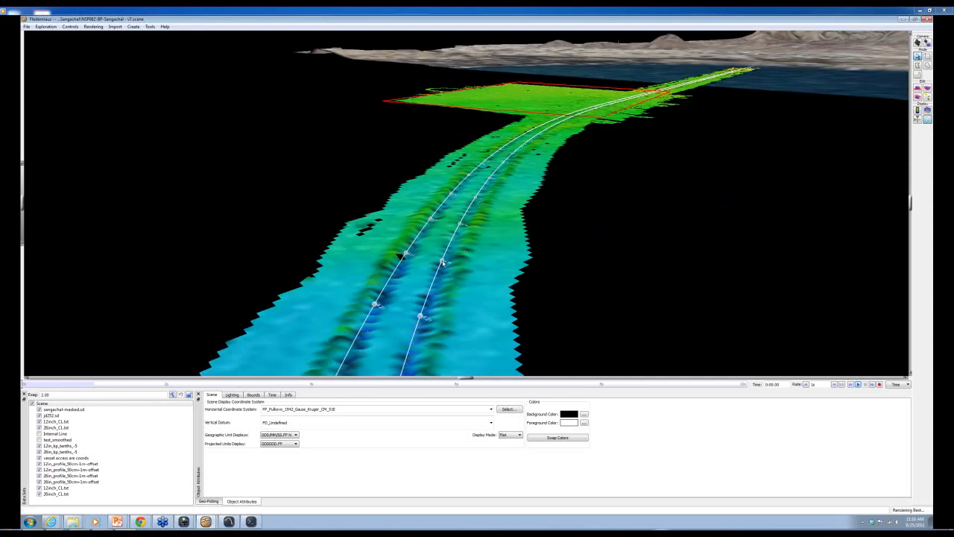
{"action": "double_click", "coordinate": [442, 262]}
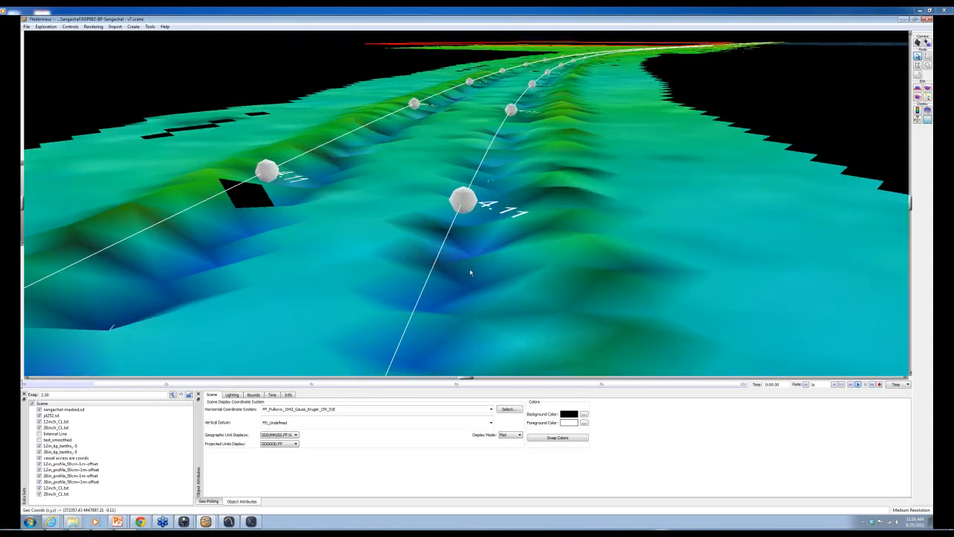
{"action": "left_click_drag", "start_coordinate": [470, 273], "coordinate": [538, 257]}
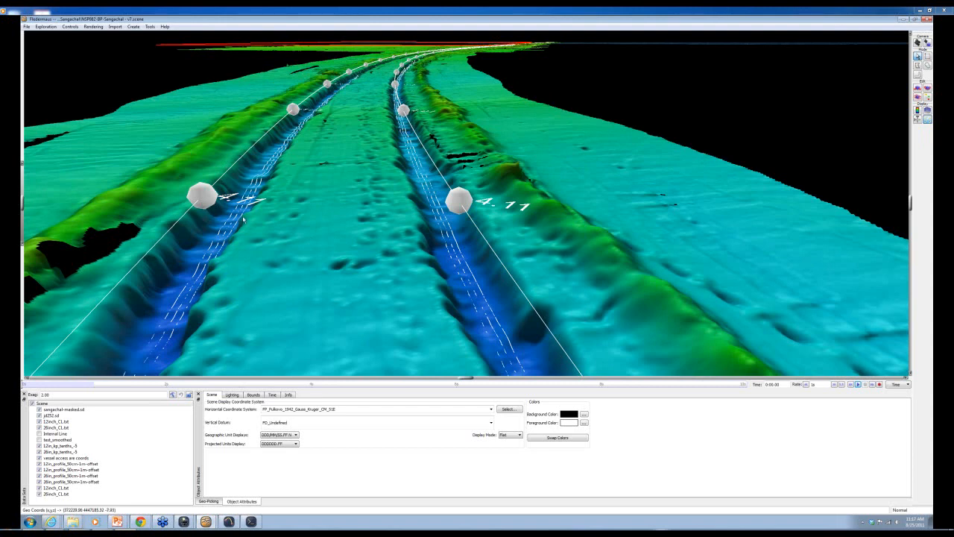
- Select the 26inch_CL.txt centre line in the scene tree, toggling its line off and back on
{"action": "left_click", "coordinate": [64, 422]}
{"action": "left_click", "coordinate": [38, 427]}
{"action": "left_click", "coordinate": [39, 427]}
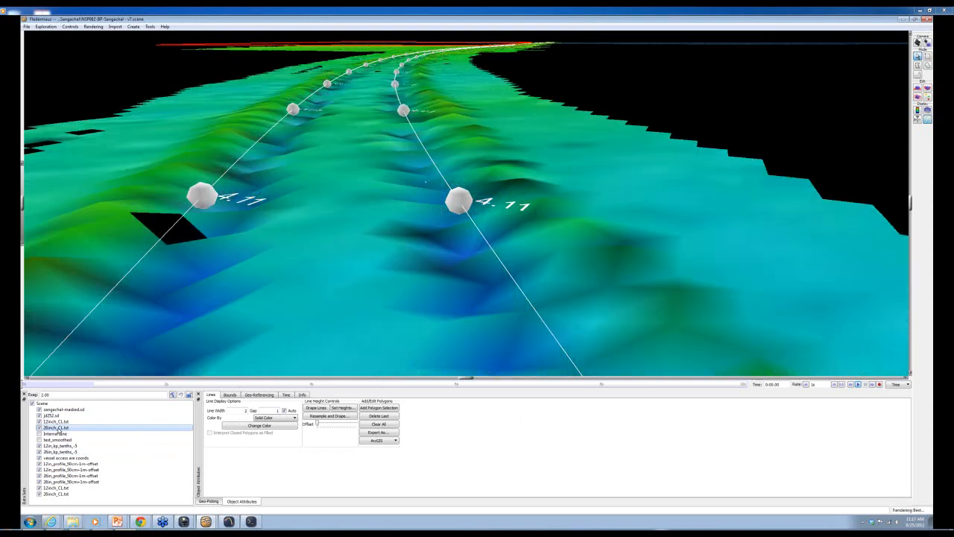
- Export the line's points to an XYZ file named FlightPathSangachal
{"action": "mouse_move", "coordinate": [206, 521]}
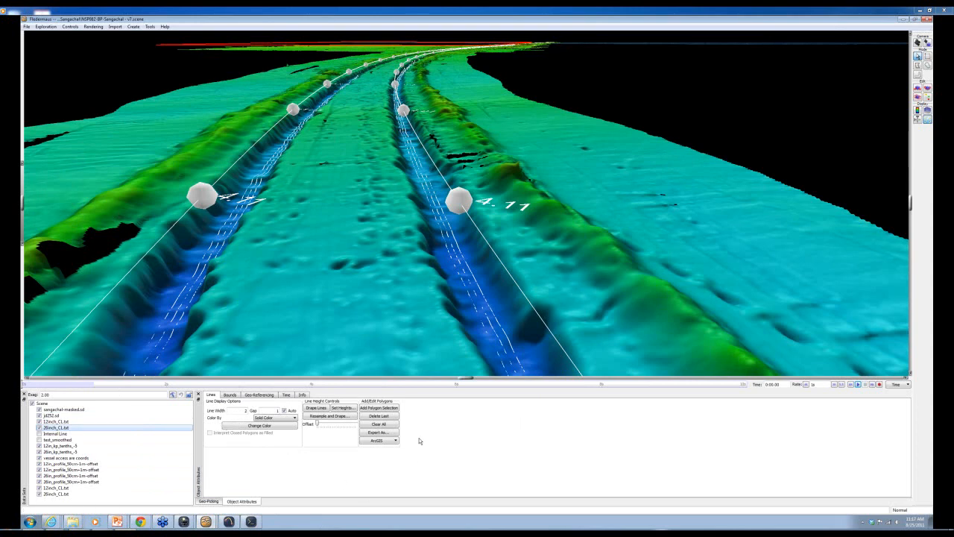
{"action": "left_click", "coordinate": [389, 432]}
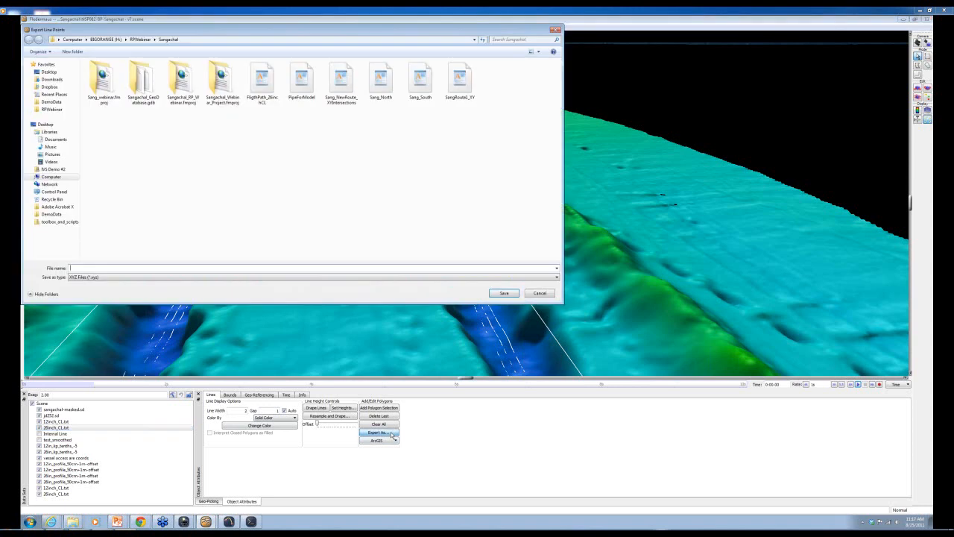
{"action": "left_click", "coordinate": [70, 276]}
{"action": "left_click", "coordinate": [72, 266]}
{"action": "type", "text": "FlightPathSa"}
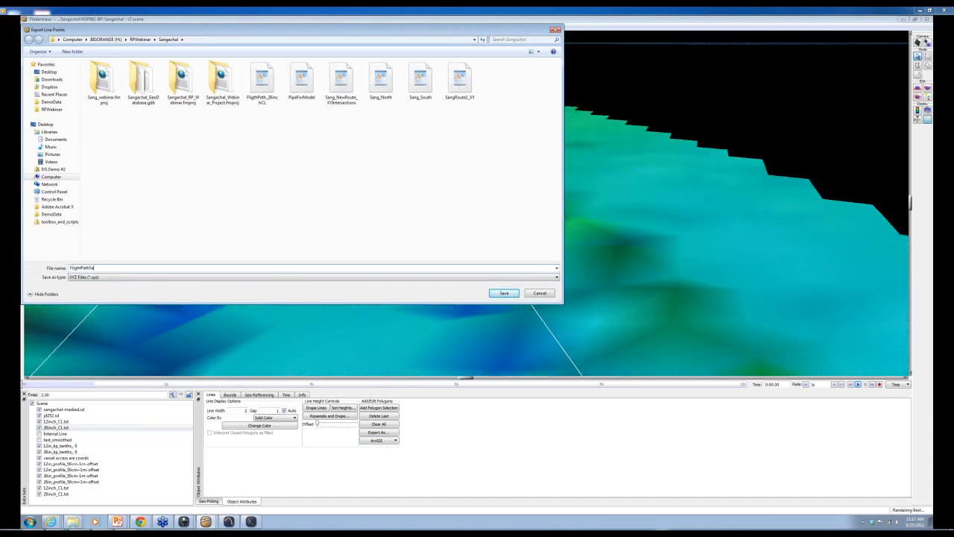
{"action": "type", "text": "ngachal"}
{"action": "left_click", "coordinate": [502, 293]}
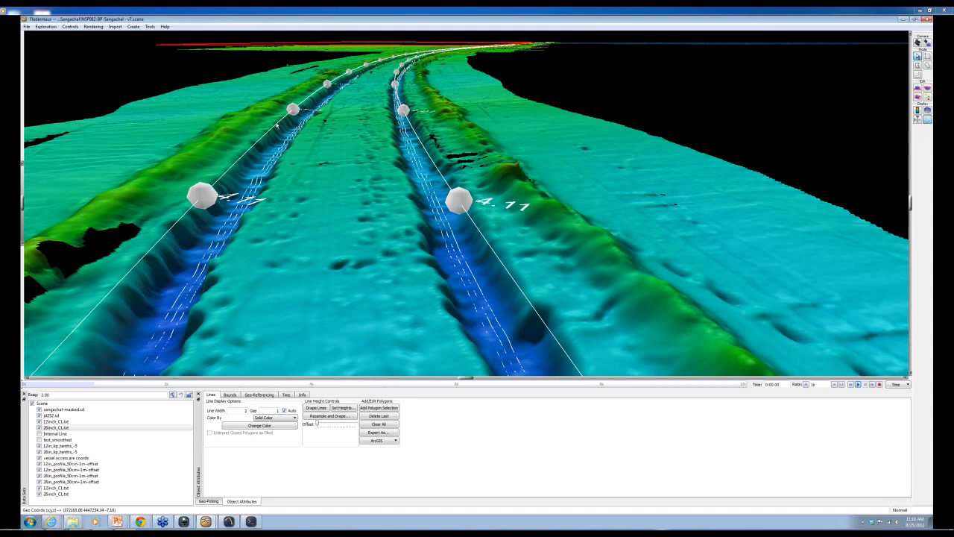
- Add a new camera and start importing XYZ keyframes from its Time settings
{"action": "left_click", "coordinate": [133, 26]}
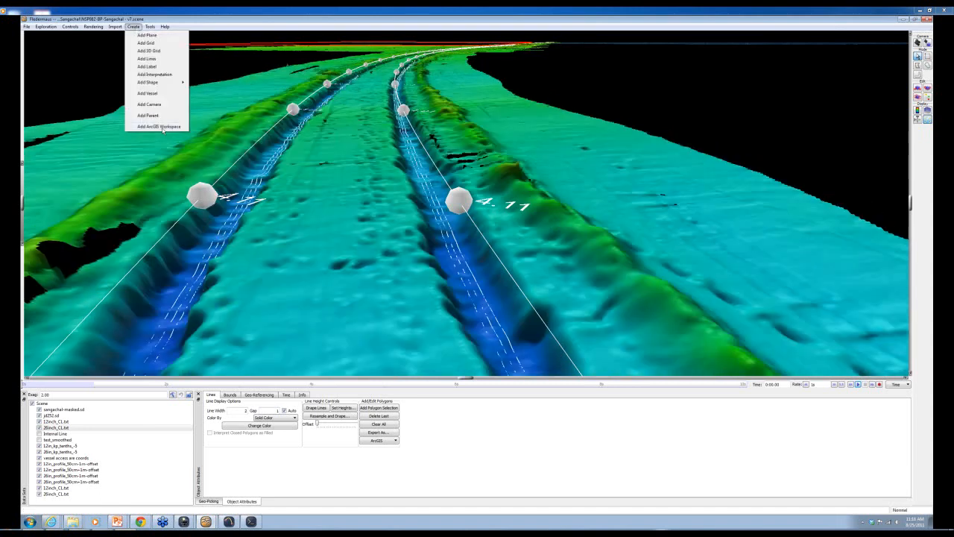
{"action": "left_click", "coordinate": [154, 106]}
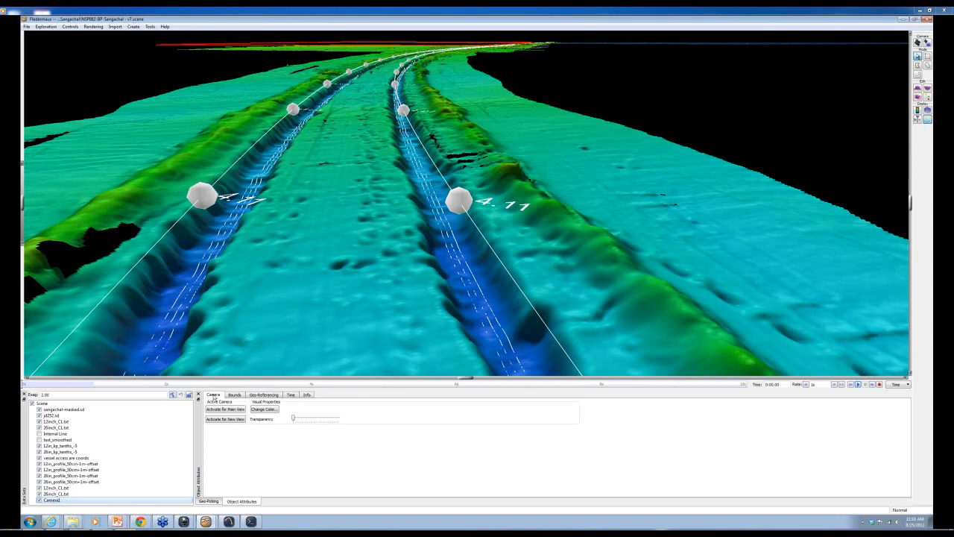
{"action": "left_click", "coordinate": [291, 395]}
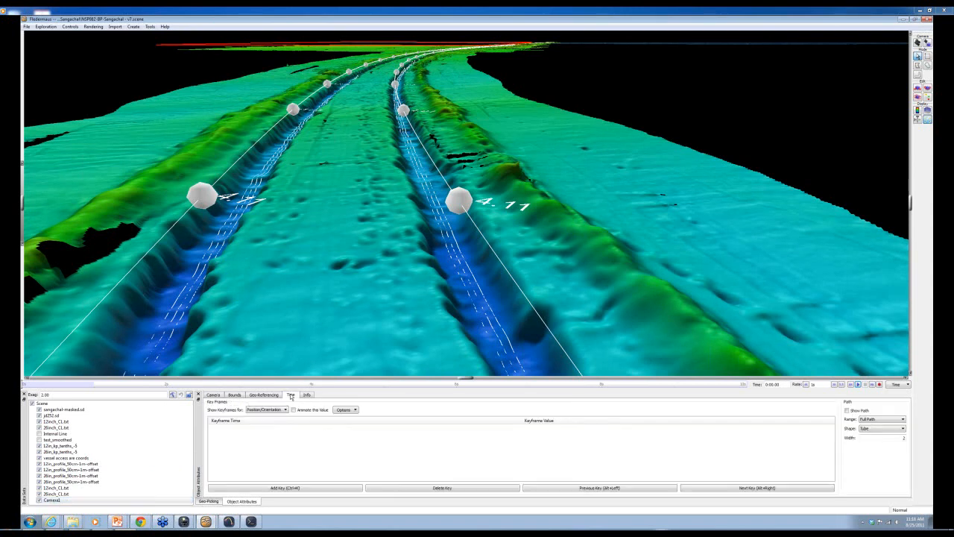
{"action": "left_click", "coordinate": [346, 410]}
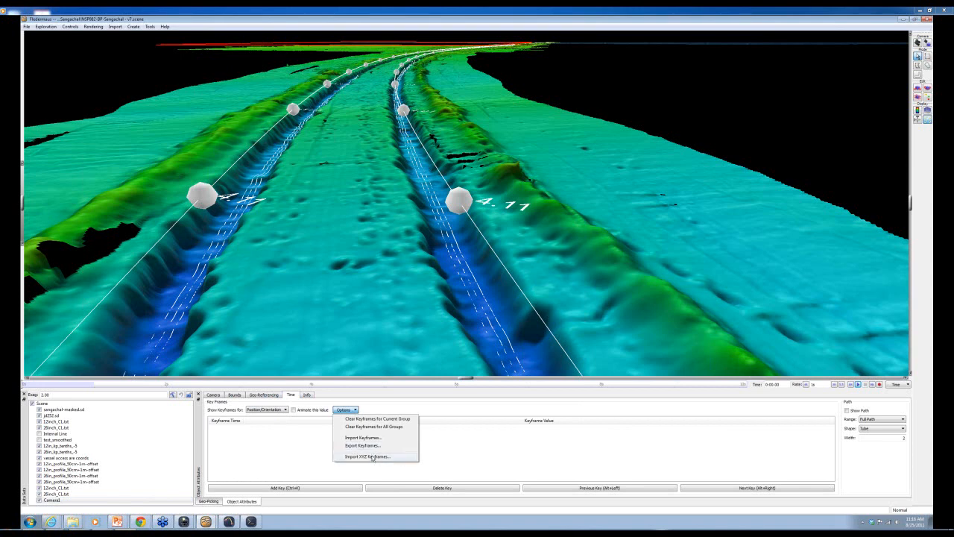
{"action": "left_click", "coordinate": [368, 456]}
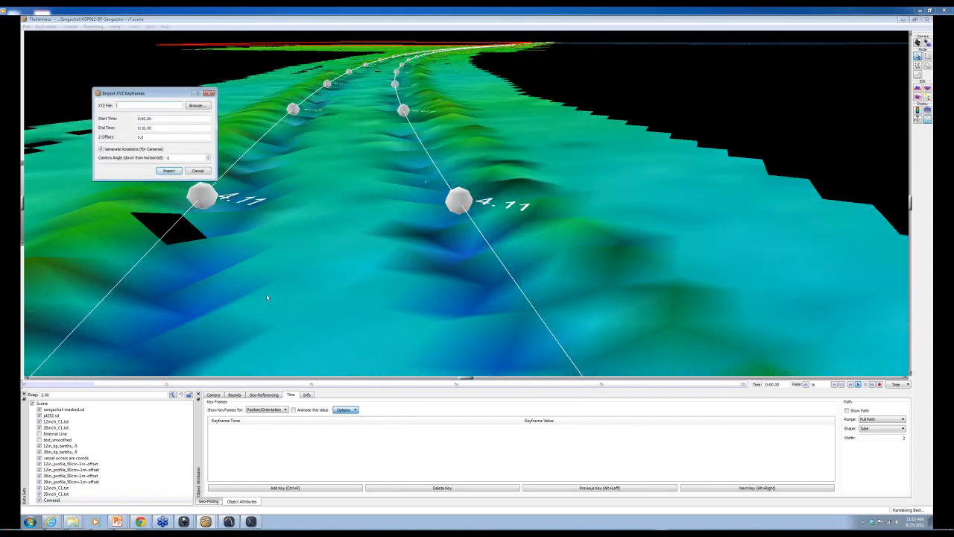
- Import FlightPathSangachal as keyframes over 1:30 with Z offset 10 and a downward view angle
{"action": "left_click", "coordinate": [195, 106]}
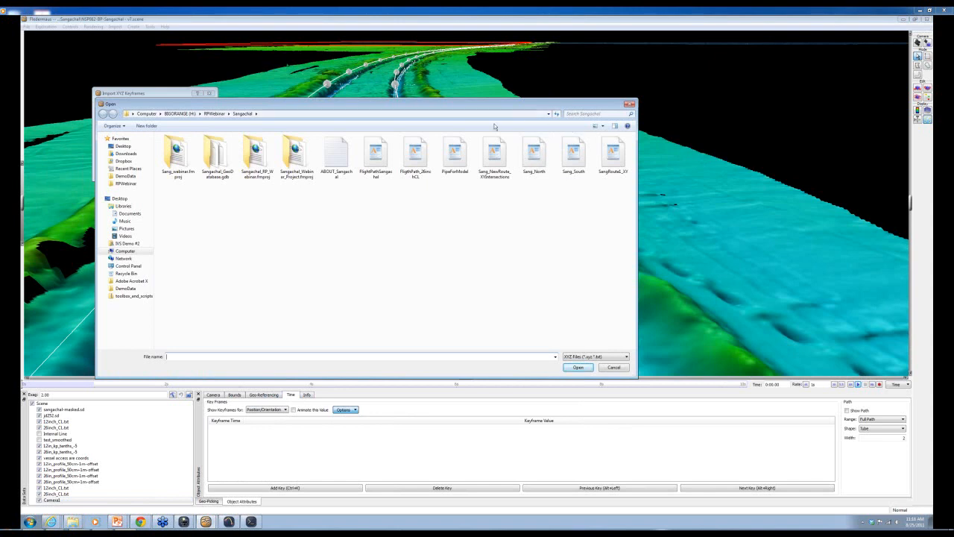
{"action": "left_click", "coordinate": [377, 155]}
{"action": "left_click", "coordinate": [579, 367]}
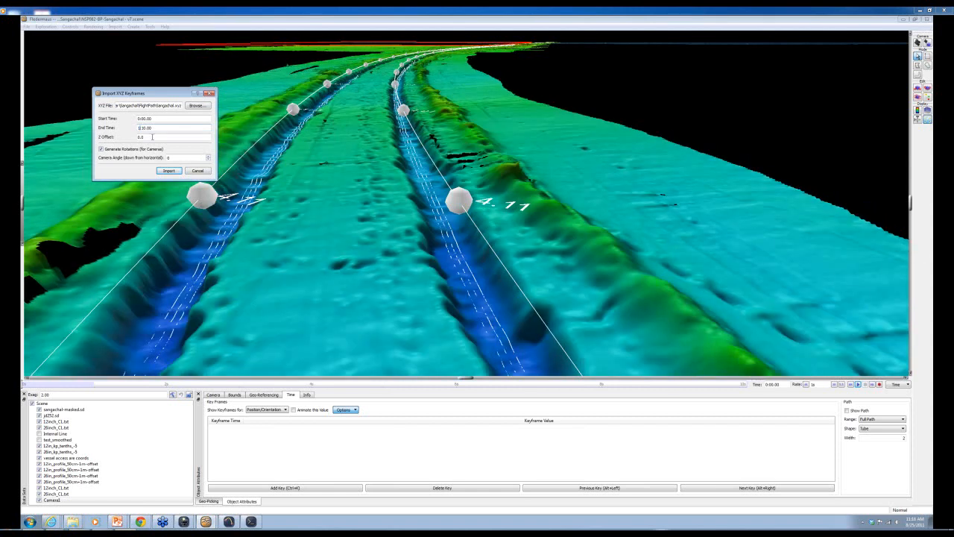
{"action": "left_click_drag", "start_coordinate": [152, 137], "coordinate": [135, 133]}
{"action": "type", "text": "0"}
{"action": "left_click", "coordinate": [209, 159]}
{"action": "left_click", "coordinate": [166, 171]}
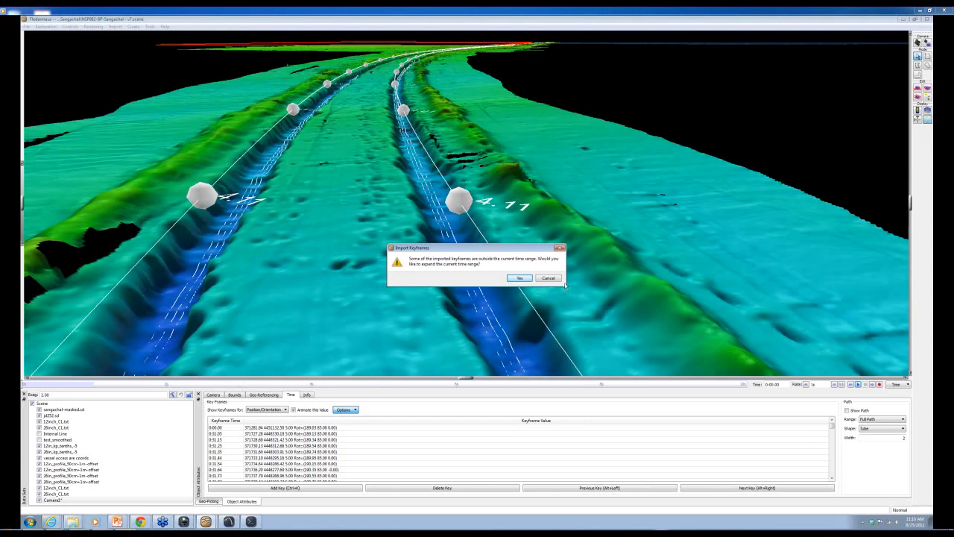
- Expand the time range, preview the pipeline flythrough, return to the overview, and restore the window size
{"action": "left_click", "coordinate": [519, 277]}
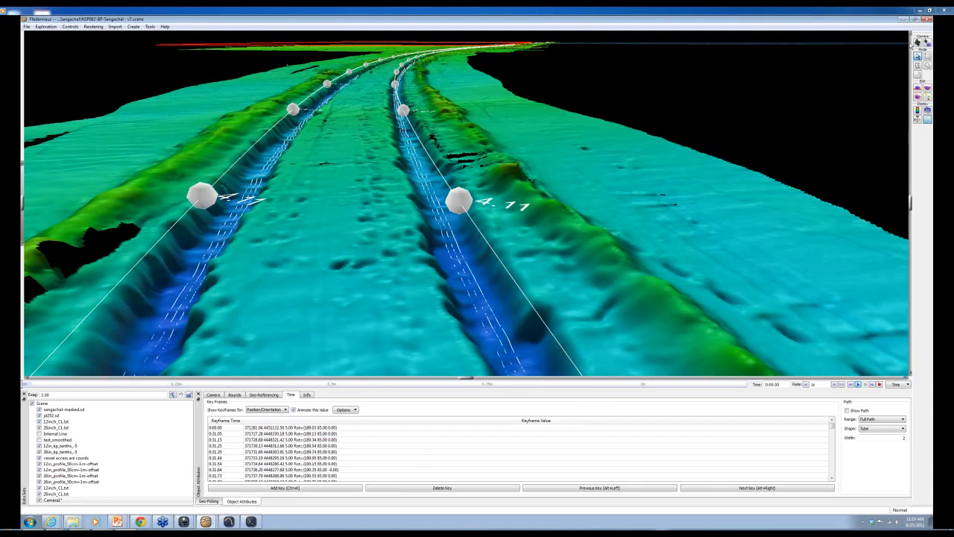
{"action": "left_click", "coordinate": [857, 385]}
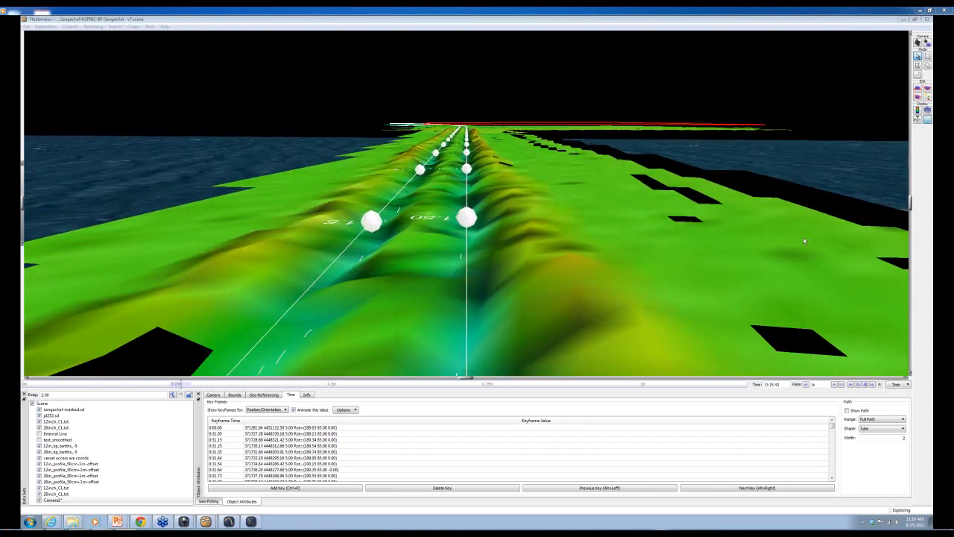
{"action": "left_click", "coordinate": [863, 384]}
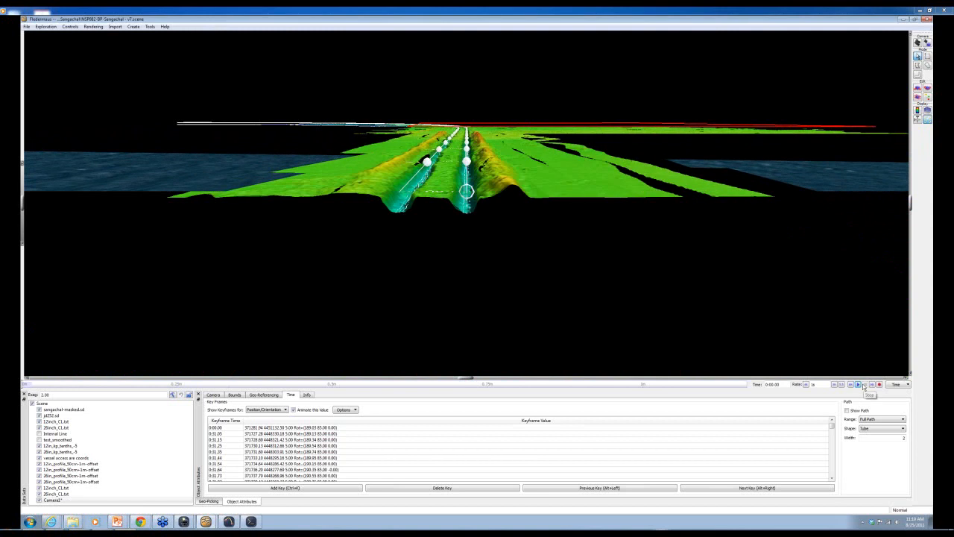
{"action": "left_click", "coordinate": [918, 42]}
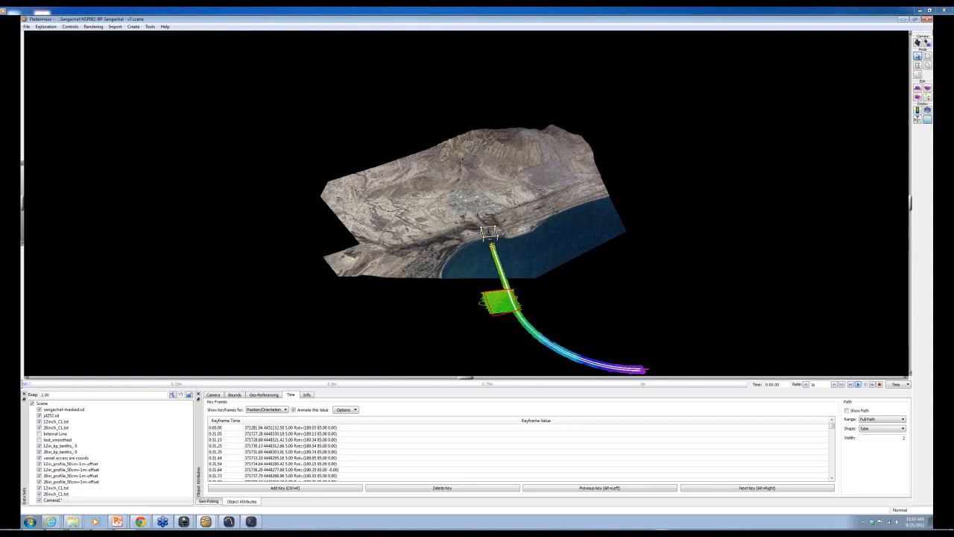
{"action": "left_click", "coordinate": [915, 20]}
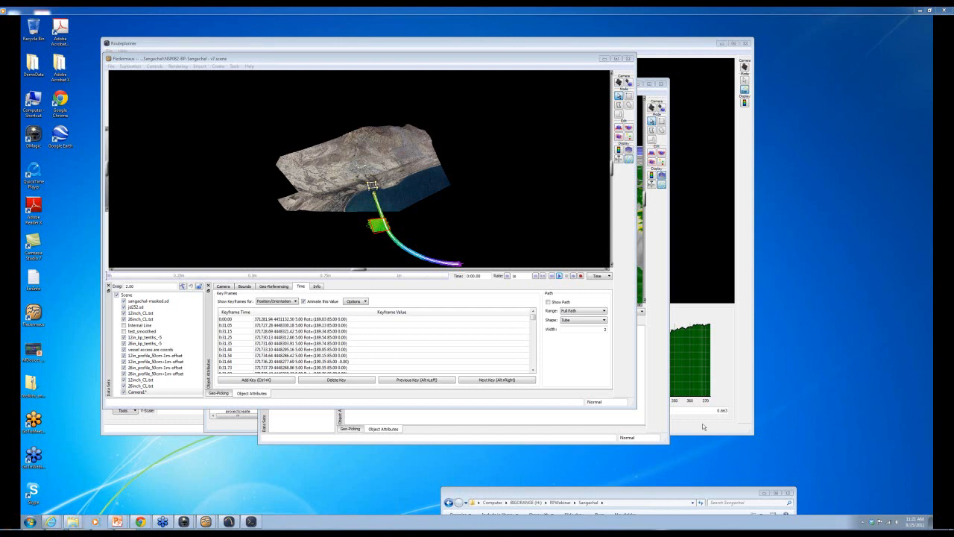
- Bring the Sangachal scene window forward and zoom in on the 2.21 and 2.20 pipeline markers
{"action": "left_click", "coordinate": [659, 261]}
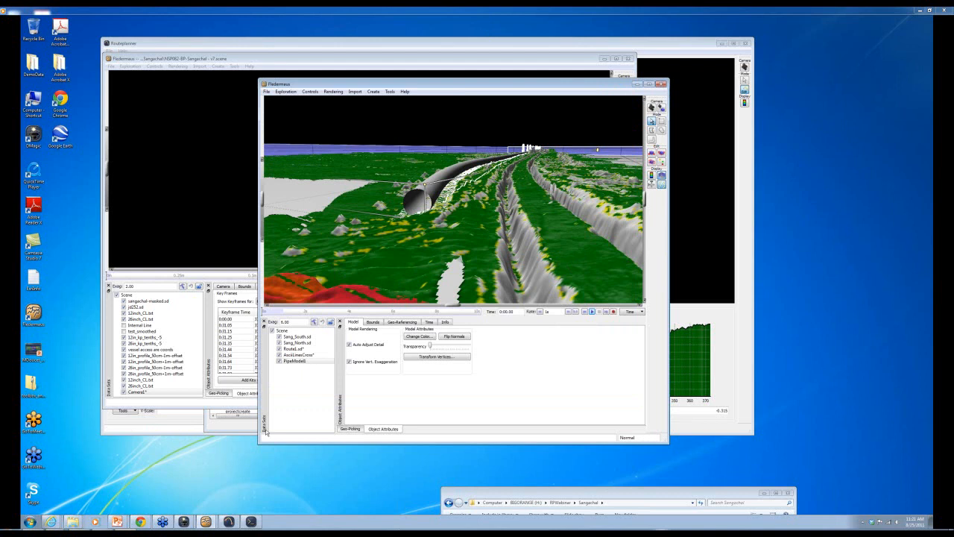
{"action": "left_click", "coordinate": [223, 147]}
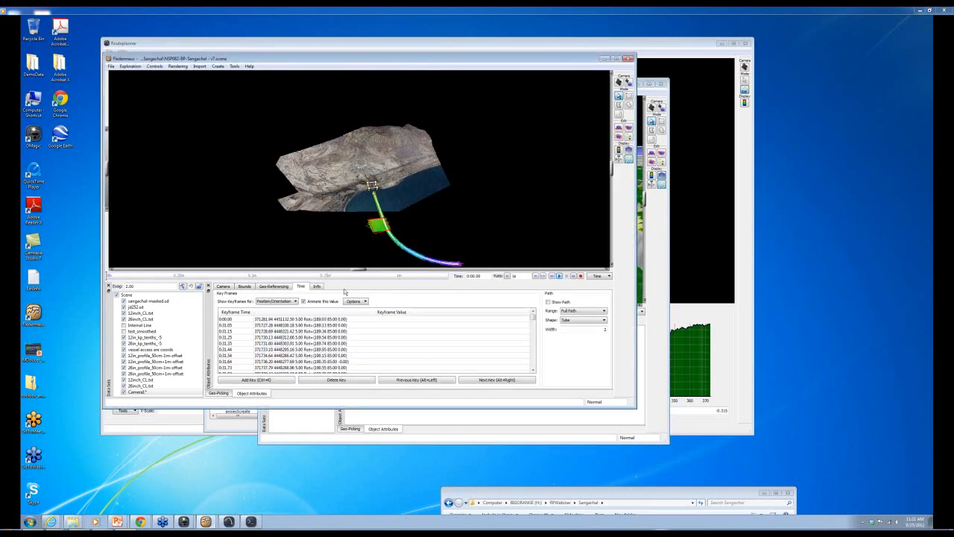
{"action": "left_click_drag", "start_coordinate": [393, 241], "coordinate": [382, 217]}
{"action": "scroll", "coordinate": [381, 218], "scroll_direction": "up", "scroll_amount": 10}
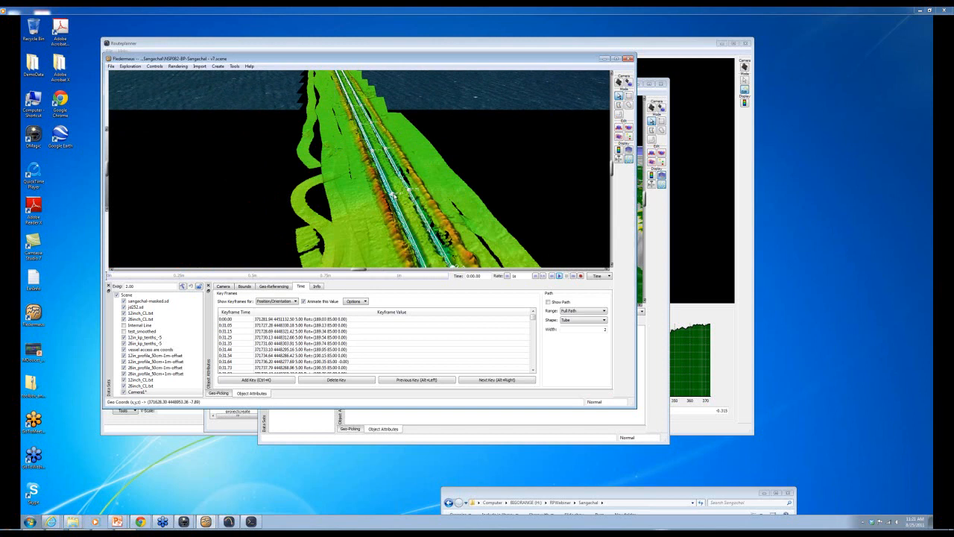
{"action": "scroll", "coordinate": [396, 197], "scroll_direction": "up", "scroll_amount": 3}
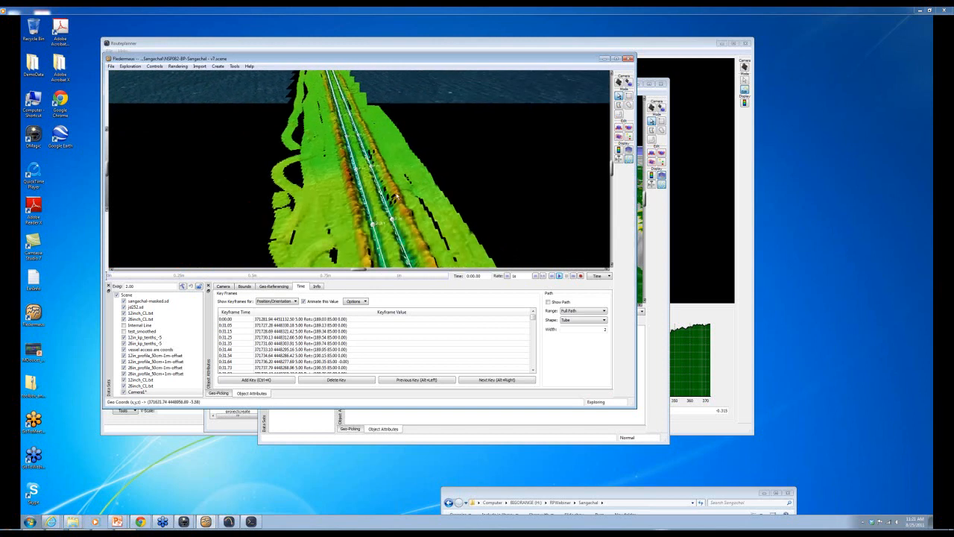
{"action": "scroll", "coordinate": [395, 197], "scroll_direction": "up", "scroll_amount": 5}
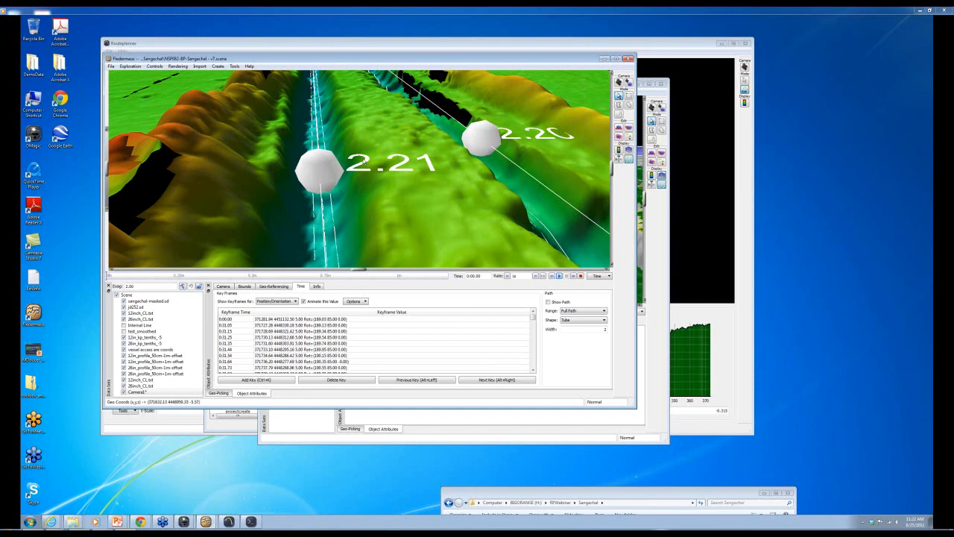
{"action": "left_click", "coordinate": [206, 66]}
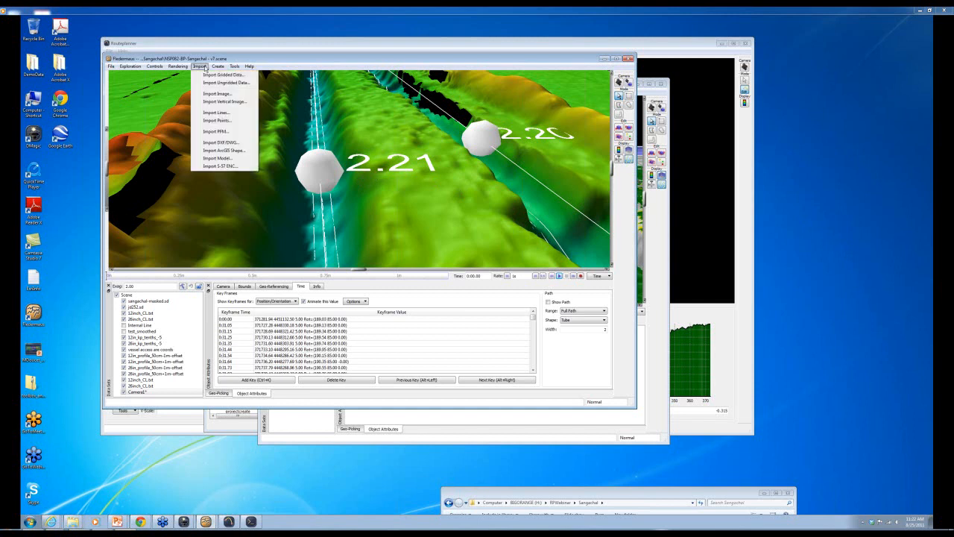
{"action": "left_click", "coordinate": [217, 120]}
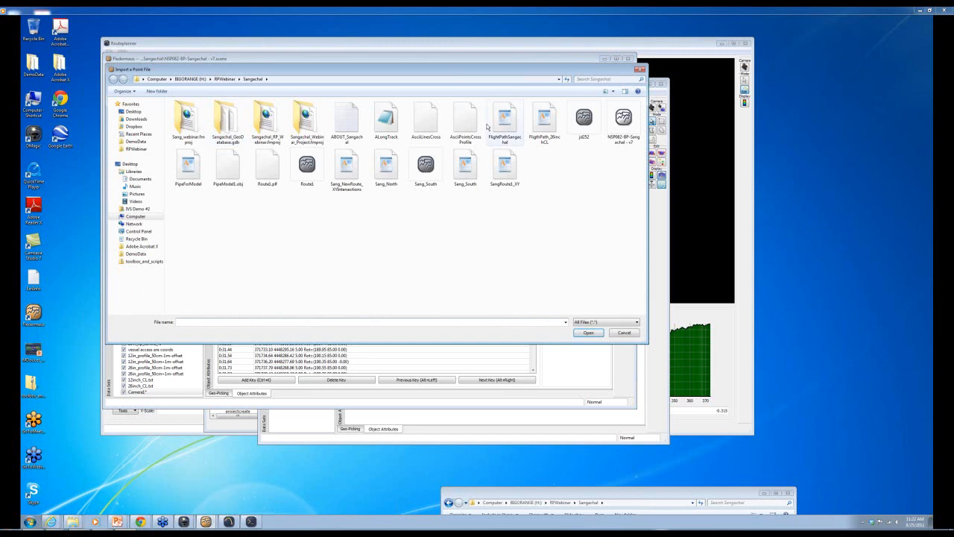
{"action": "double_click", "coordinate": [419, 121]}
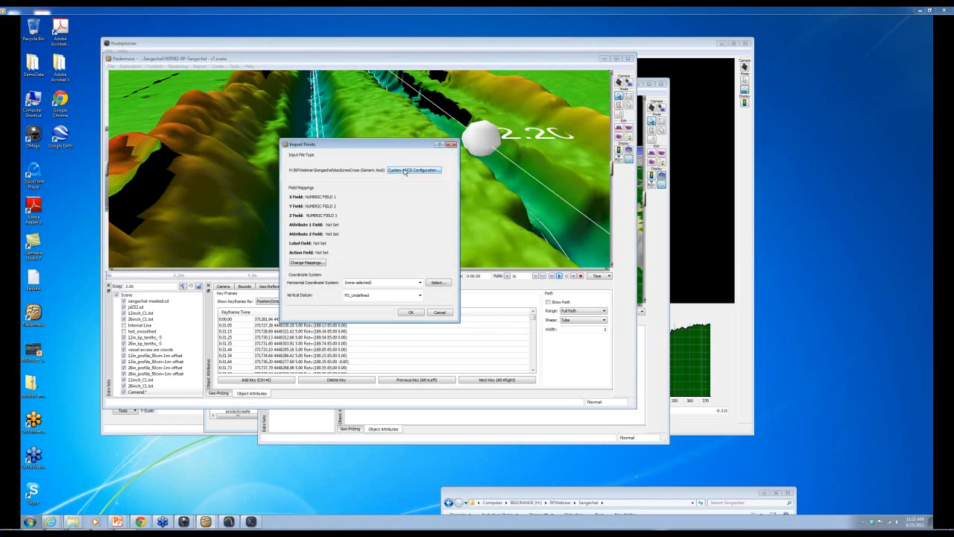
{"action": "left_click", "coordinate": [406, 171]}
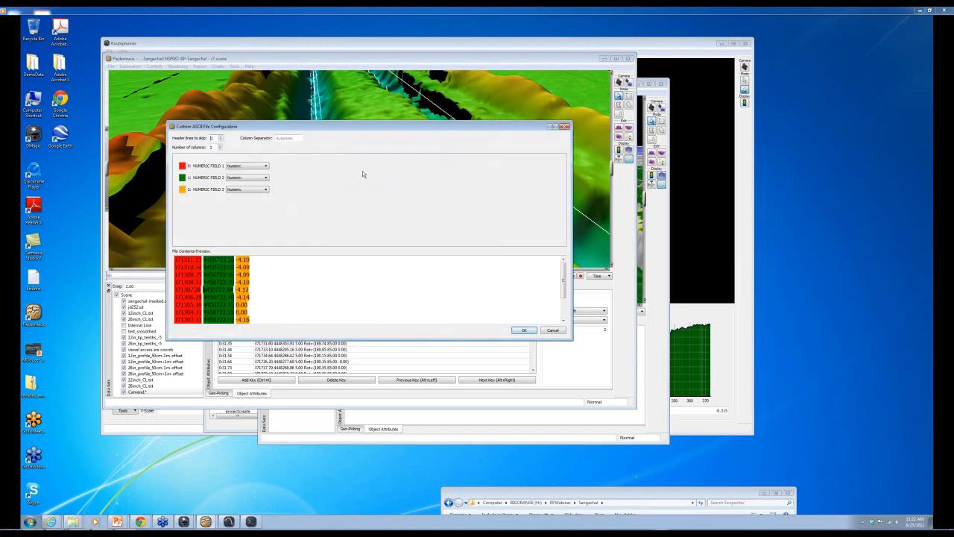
{"action": "left_click", "coordinate": [262, 191]}
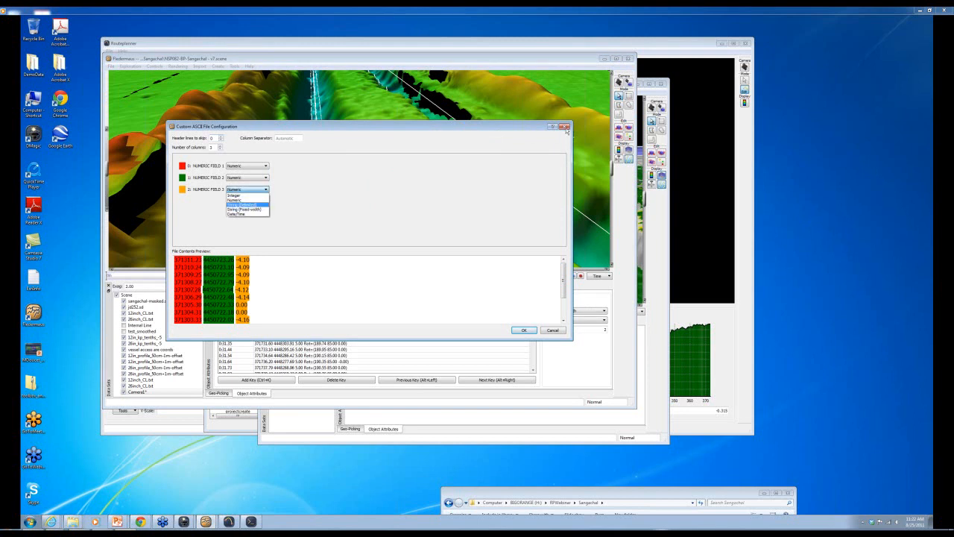
{"action": "left_click", "coordinate": [566, 129]}
{"action": "left_click", "coordinate": [524, 330]}
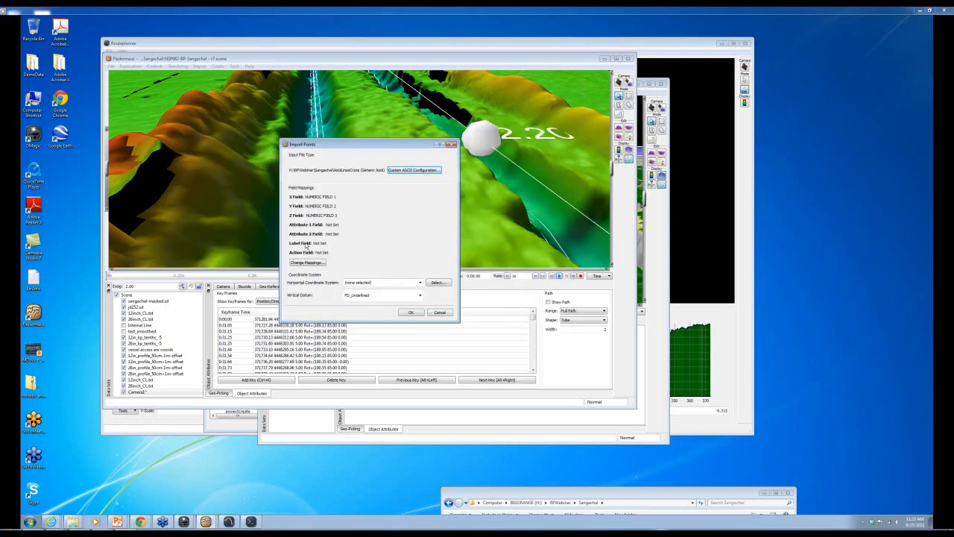
{"action": "left_click", "coordinate": [307, 262]}
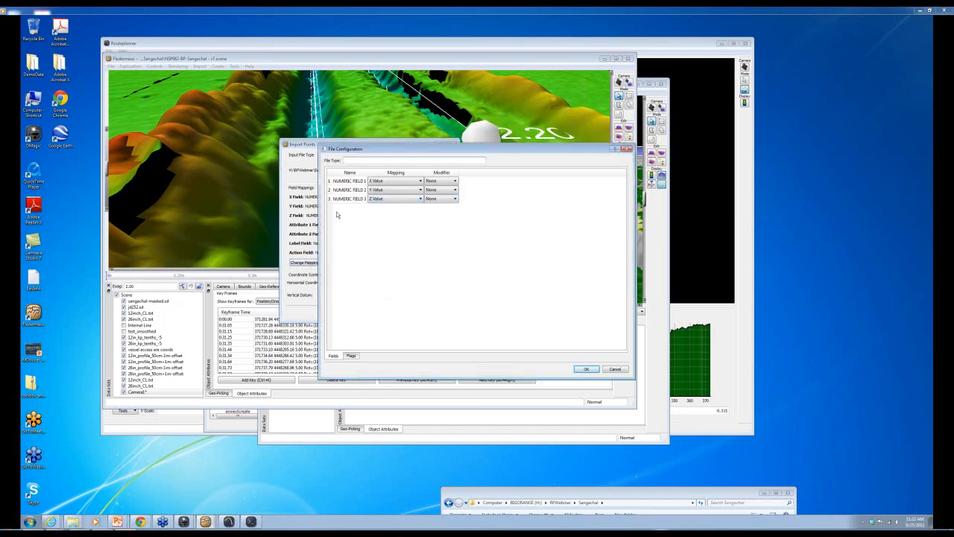
{"action": "left_click", "coordinate": [418, 200]}
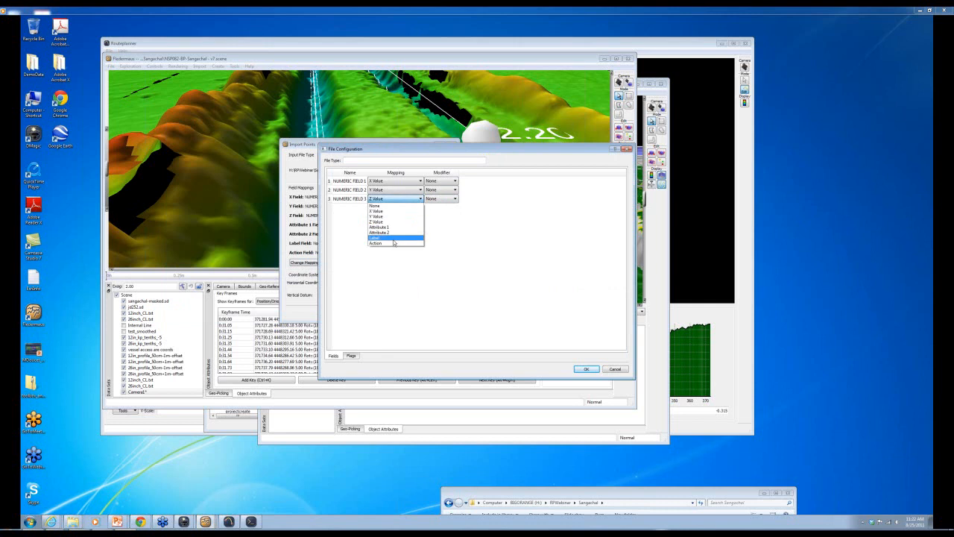
{"action": "left_click", "coordinate": [436, 265]}
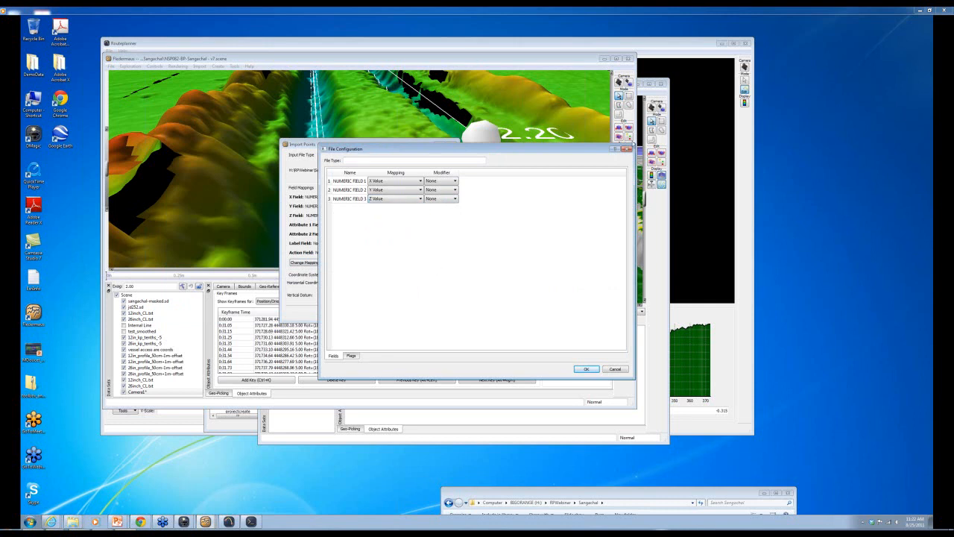
{"action": "left_click", "coordinate": [628, 151]}
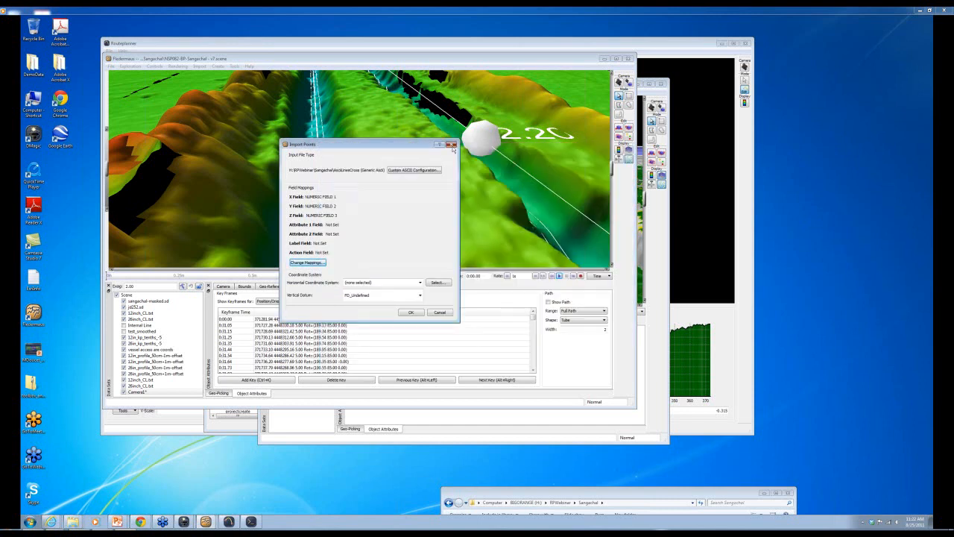
{"action": "left_click", "coordinate": [452, 144]}
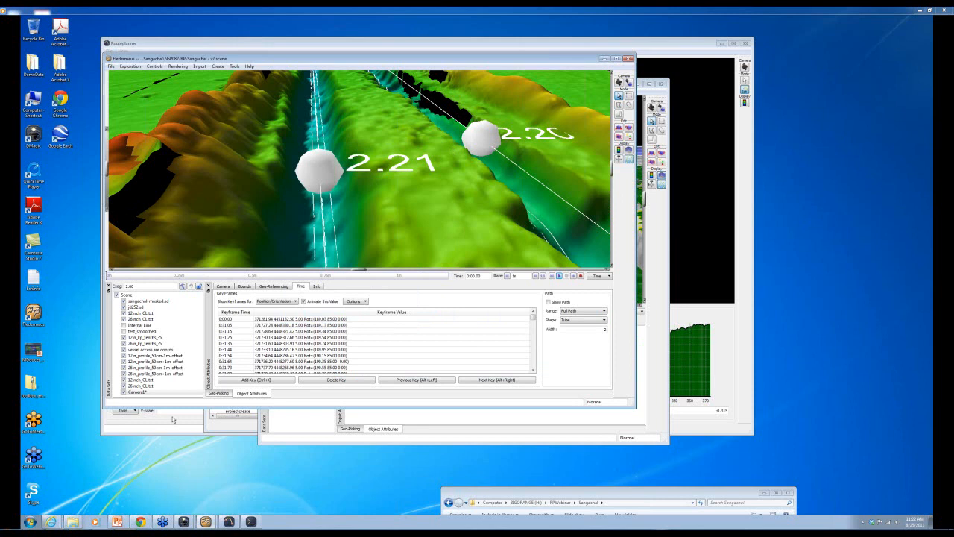
- Open Routeplanner's Export Cross Profiles dialog and view the Output File Format choices
{"action": "left_click", "coordinate": [230, 522]}
{"action": "left_click", "coordinate": [108, 50]}
{"action": "mouse_move", "coordinate": [124, 102]}
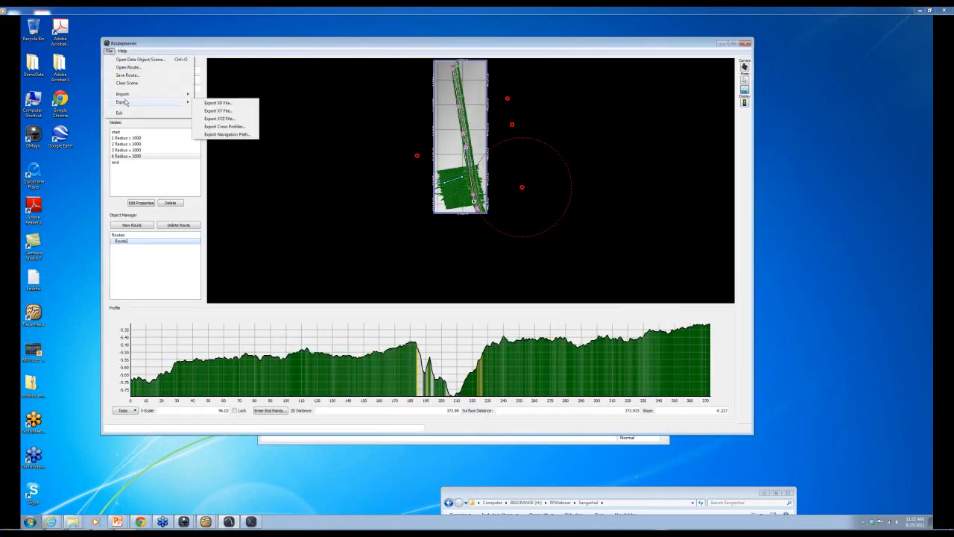
{"action": "left_click", "coordinate": [216, 127]}
{"action": "left_click", "coordinate": [435, 250]}
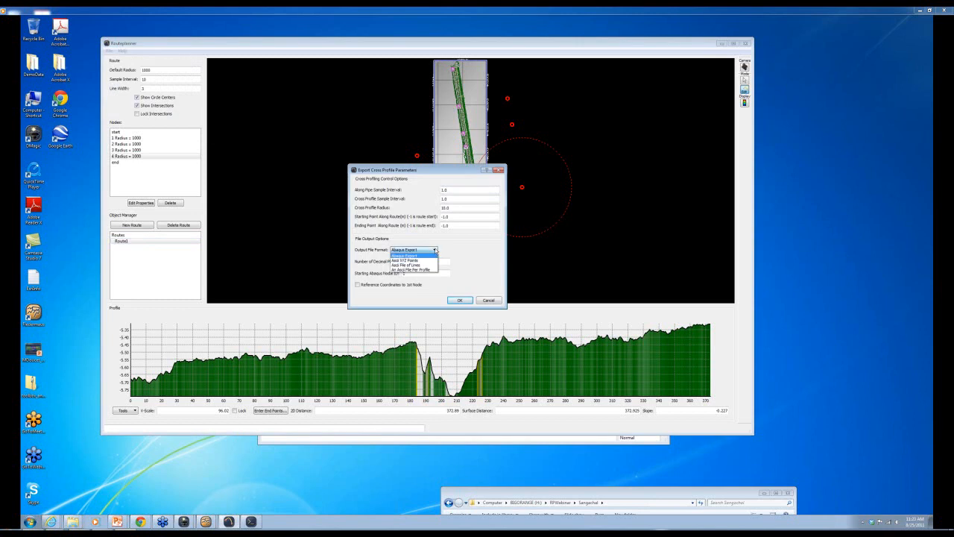